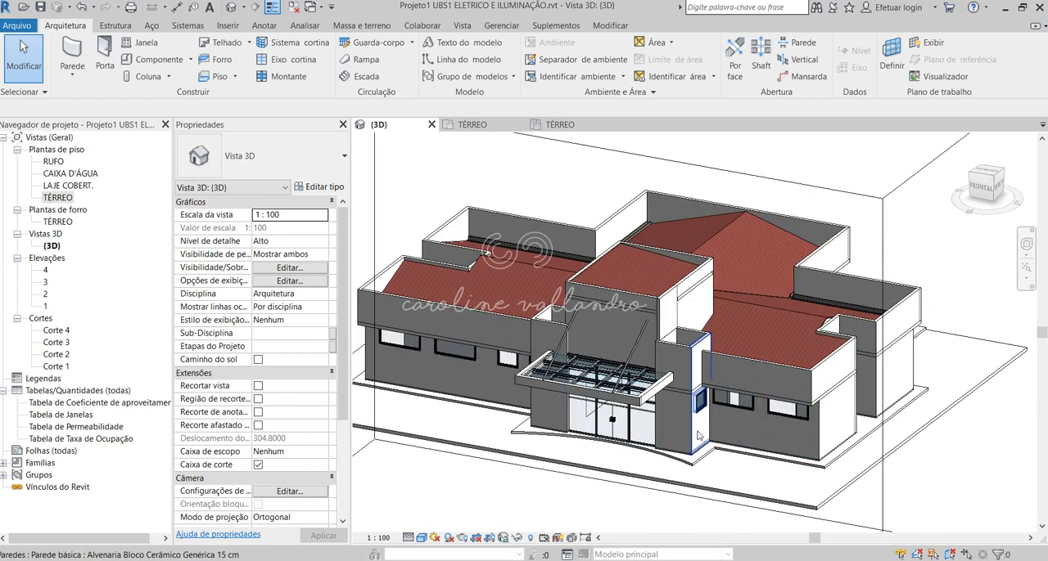
Look over the building in the 3D view and open the TÉRREO floor plan.
{"action": "scroll", "coordinate": [787, 337], "scroll_direction": "down", "scroll_amount": 2}
{"action": "scroll", "coordinate": [829, 415], "scroll_direction": "up", "scroll_amount": 3}
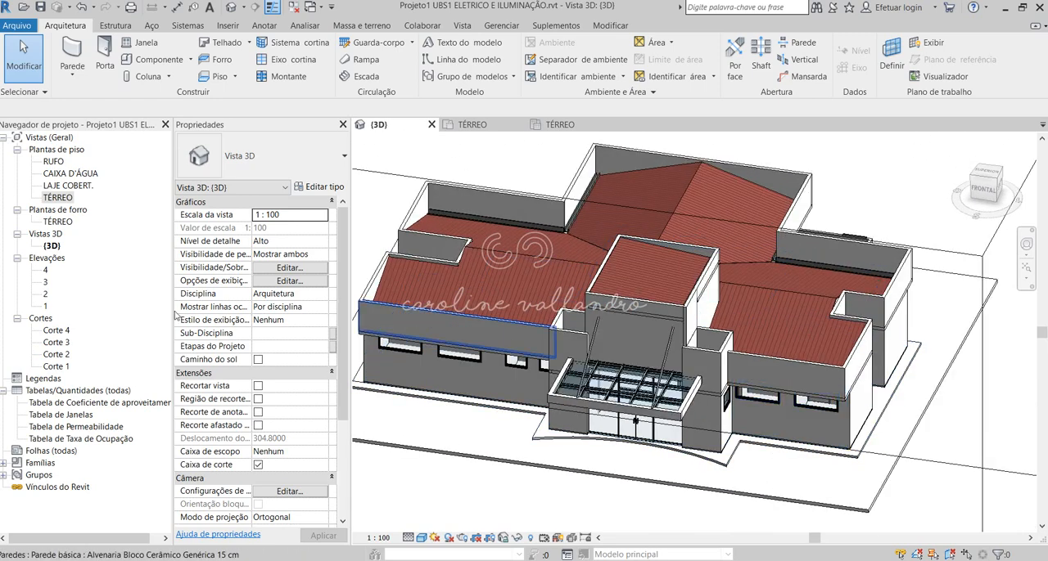
{"action": "double_click", "coordinate": [56, 198]}
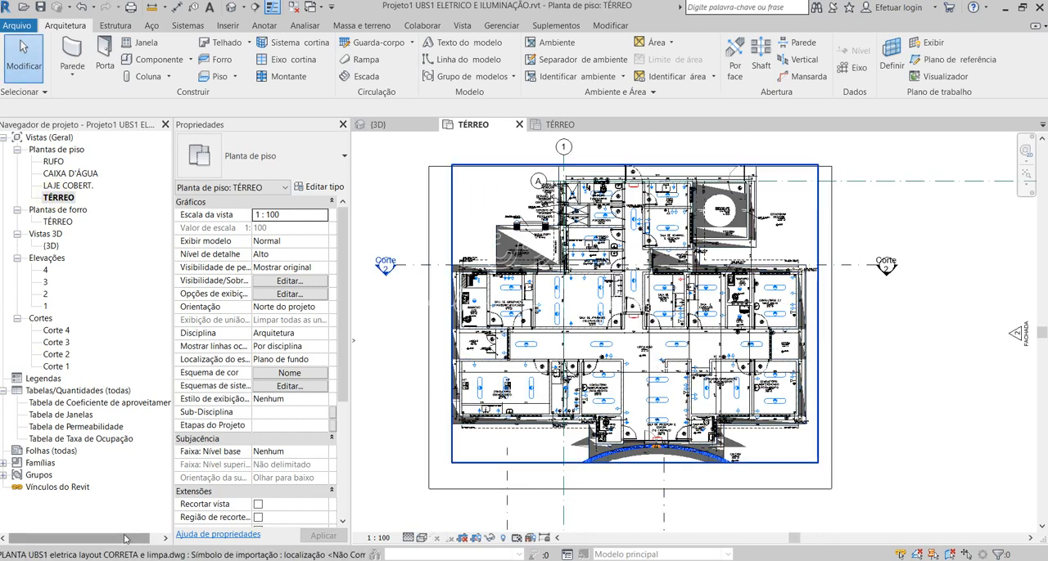
Switch to the electrical PDF in Edge and examine the installation symbol legend and the electrical points drawn in the plan's service rooms.
{"action": "left_click", "coordinate": [113, 560]}
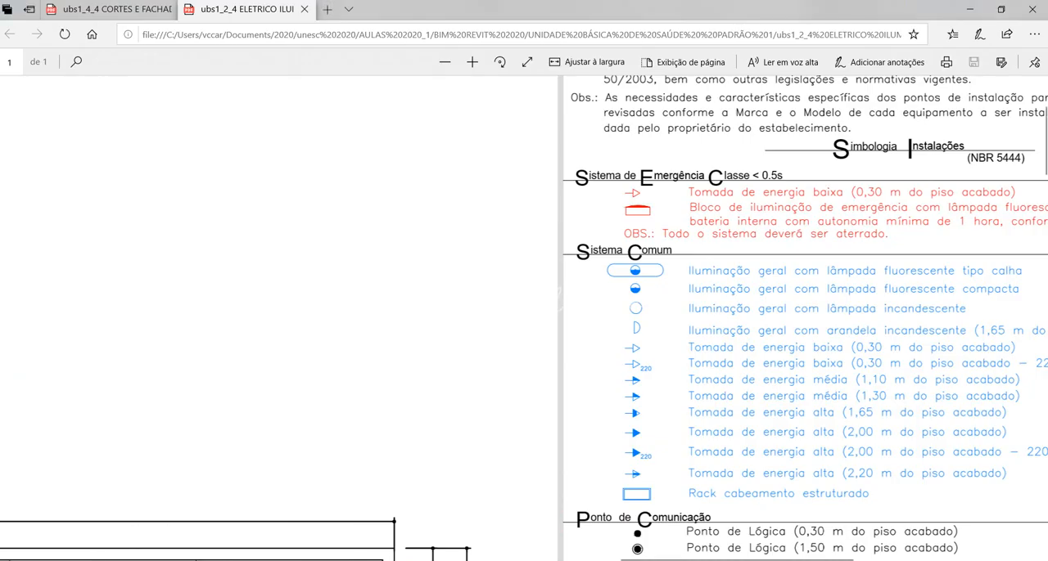
{"action": "scroll", "coordinate": [635, 407], "scroll_direction": "up", "scroll_amount": 2}
{"action": "scroll", "coordinate": [737, 417], "scroll_direction": "down", "scroll_amount": 3}
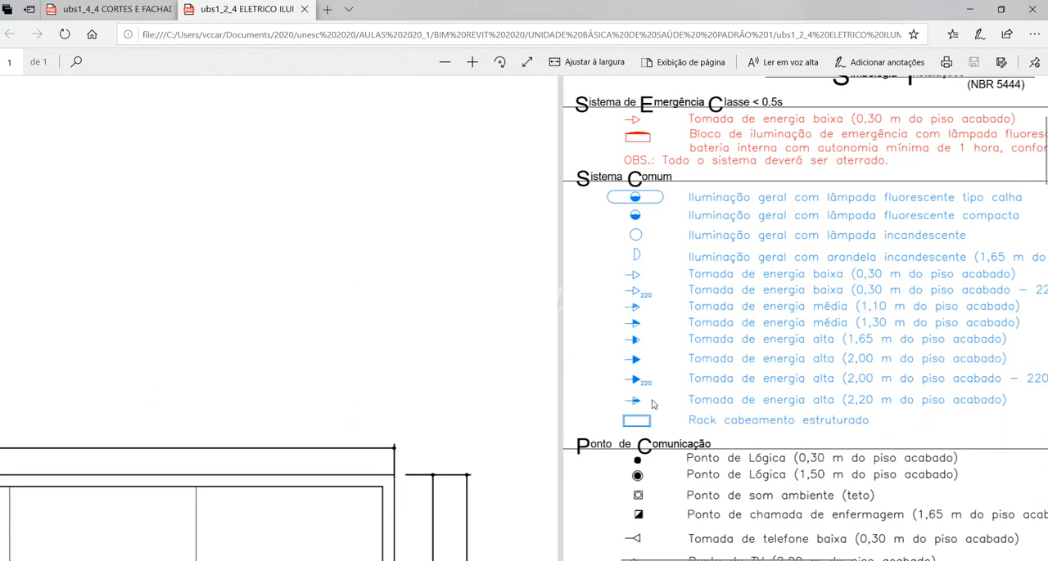
{"action": "scroll", "coordinate": [647, 393], "scroll_direction": "up", "scroll_amount": 2}
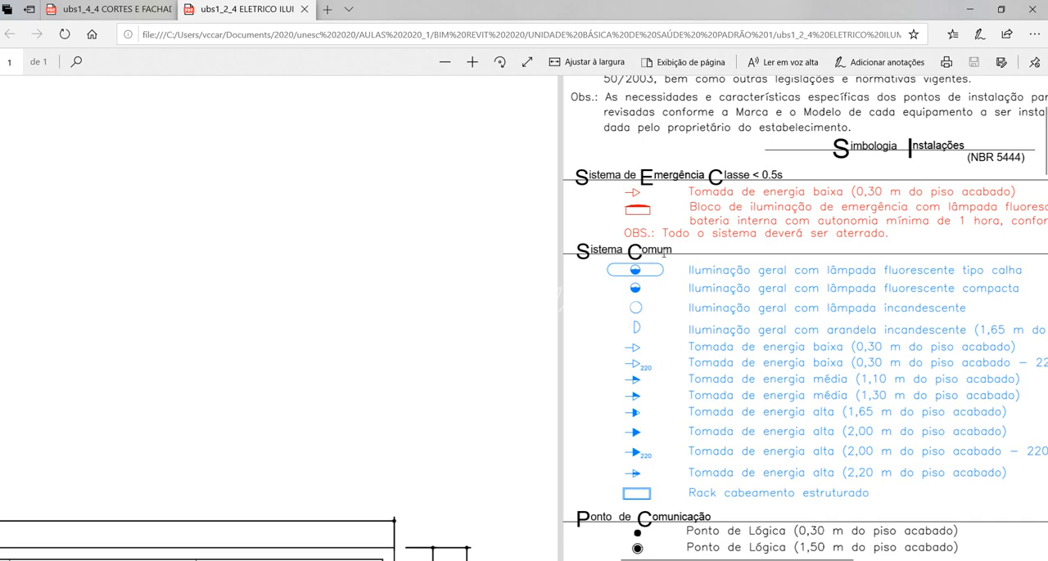
{"action": "scroll", "coordinate": [663, 254], "scroll_direction": "down", "scroll_amount": 2}
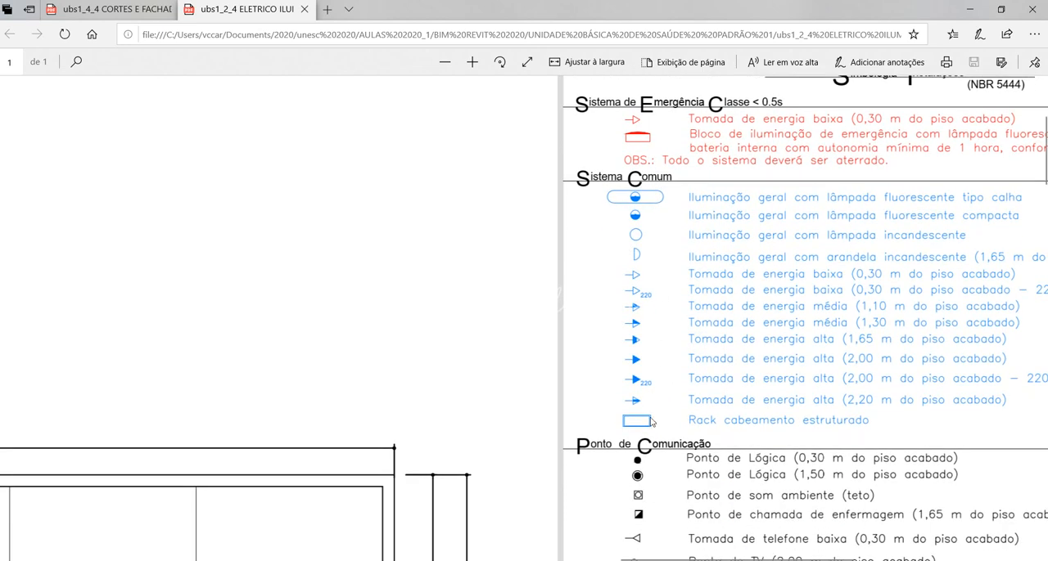
{"action": "scroll", "coordinate": [654, 424], "scroll_direction": "up", "scroll_amount": 2}
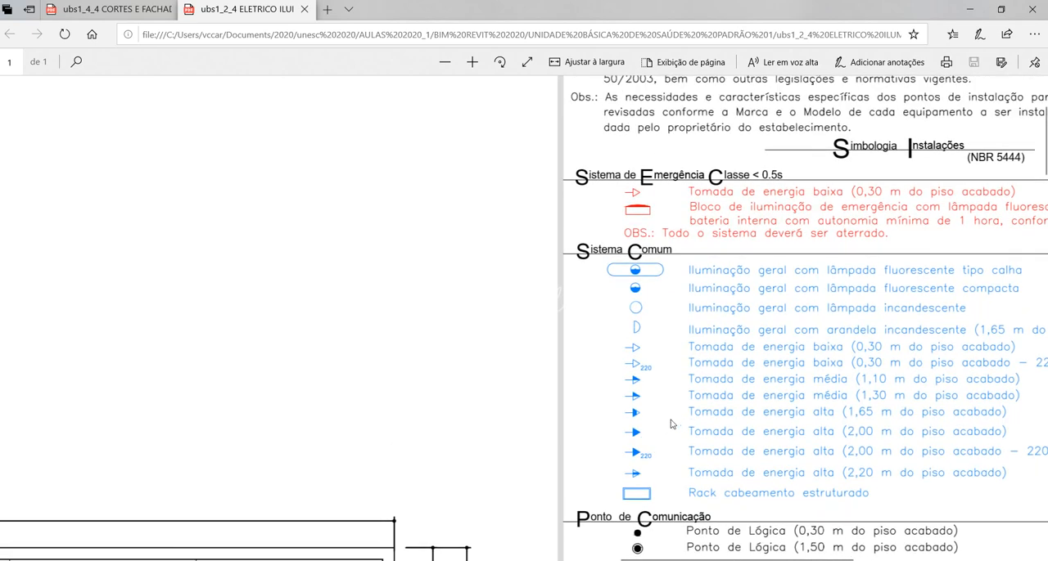
{"action": "scroll", "coordinate": [671, 425], "scroll_direction": "down", "scroll_amount": 2}
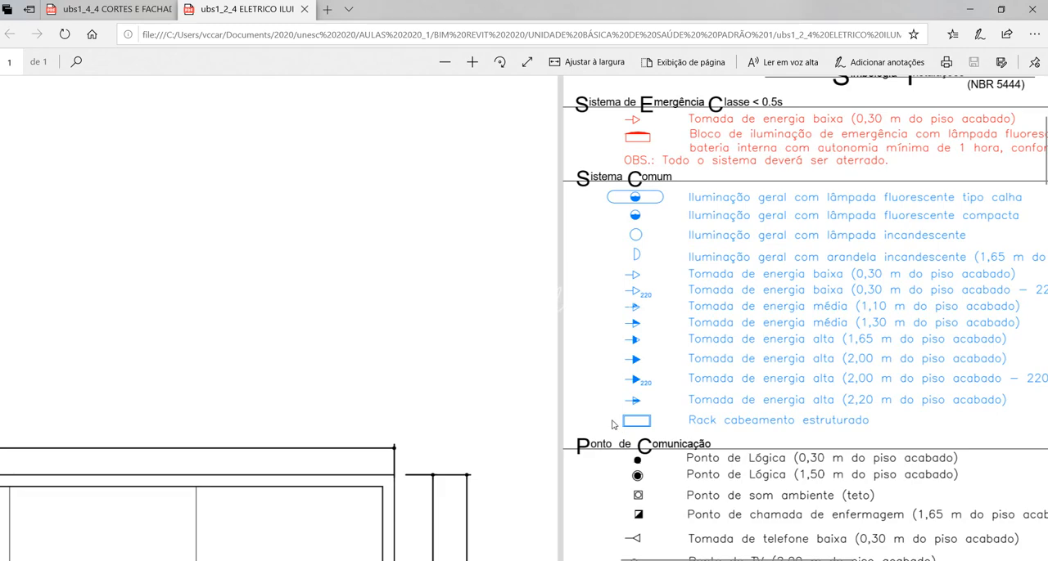
{"action": "scroll", "coordinate": [617, 412], "scroll_direction": "down", "scroll_amount": 15}
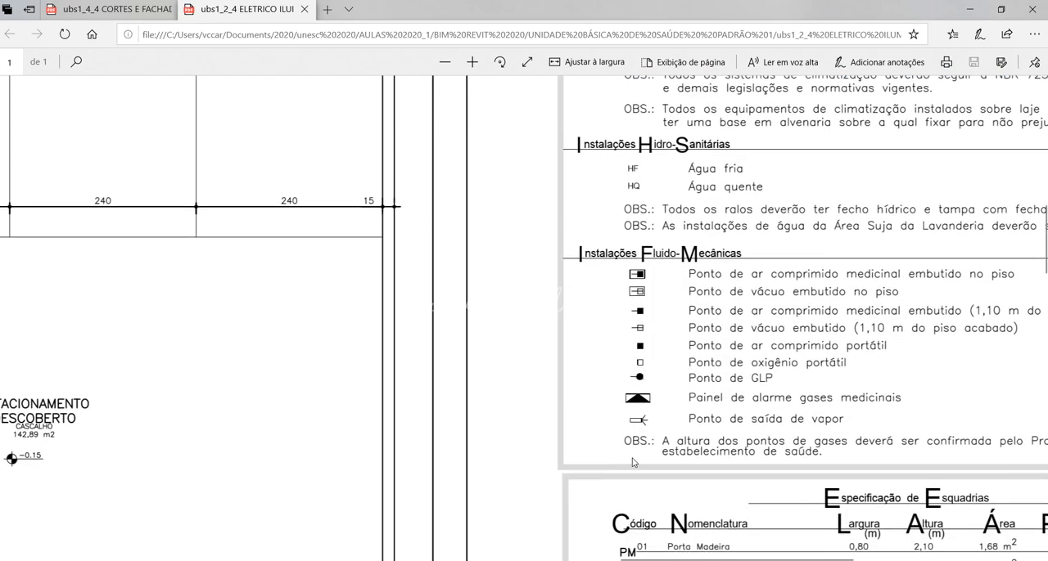
{"action": "scroll", "coordinate": [528, 419], "scroll_direction": "up", "scroll_amount": 8}
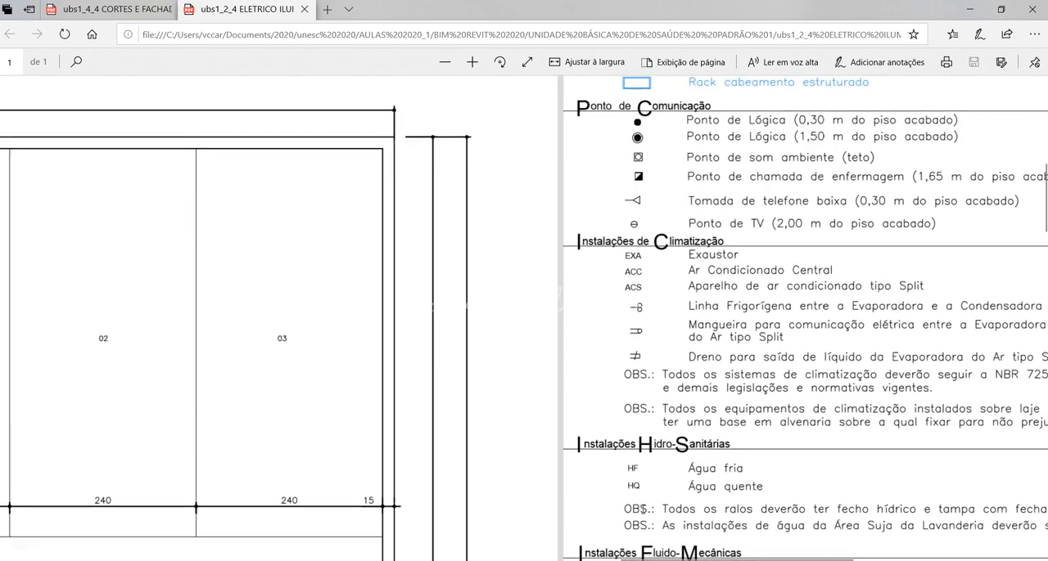
{"action": "scroll", "coordinate": [528, 420], "scroll_direction": "up", "scroll_amount": 5}
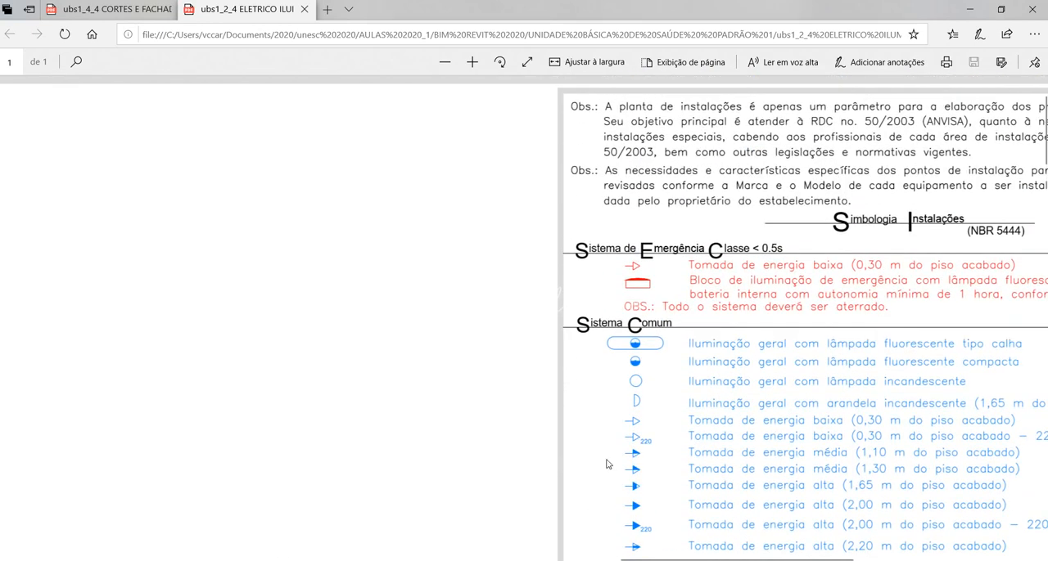
{"action": "scroll", "coordinate": [618, 472], "scroll_direction": "down", "scroll_amount": 10}
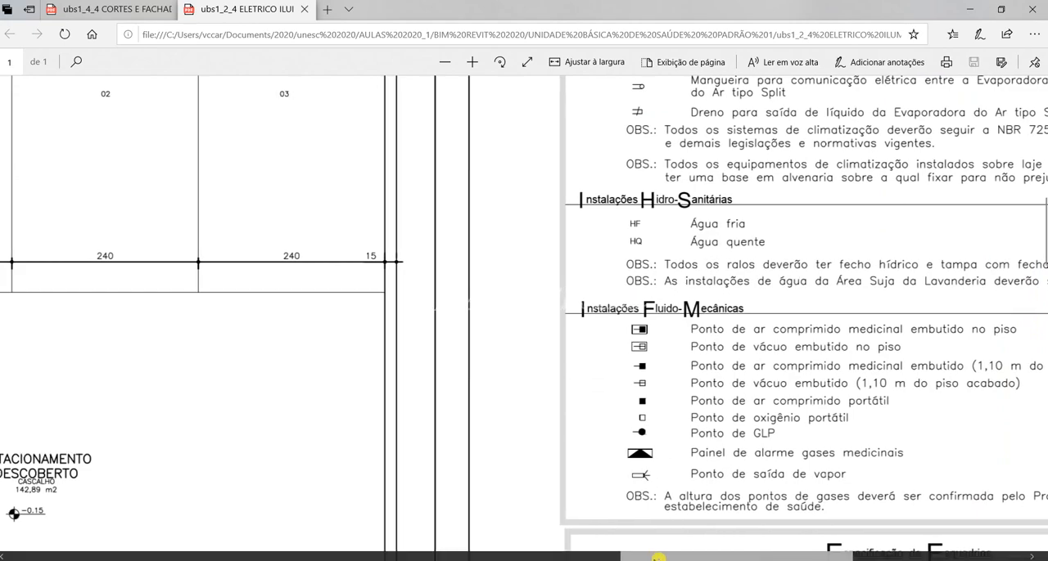
{"action": "left_click_drag", "start_coordinate": [655, 557], "coordinate": [321, 524]}
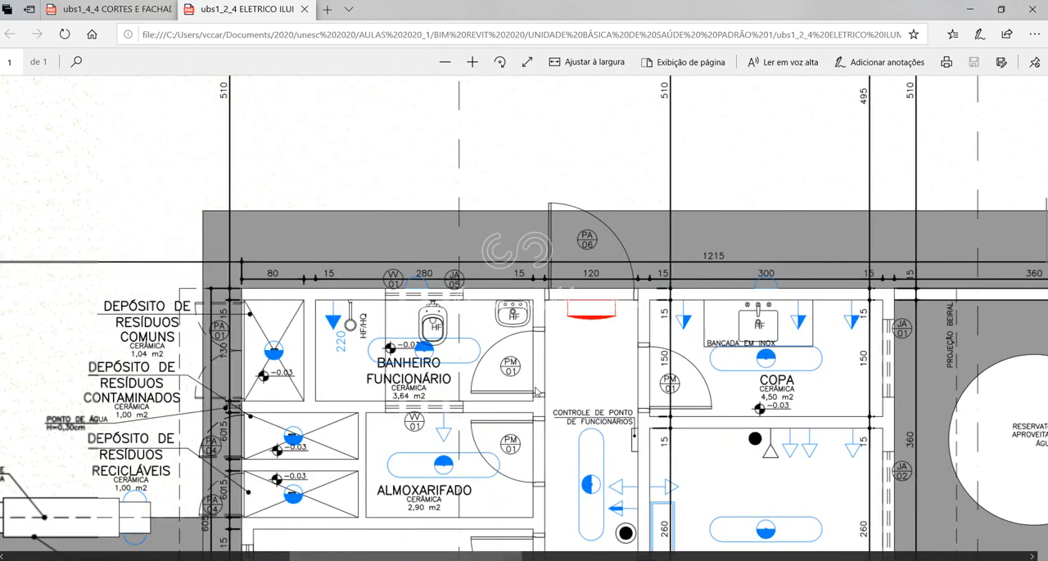
{"action": "scroll", "coordinate": [680, 372], "scroll_direction": "down", "scroll_amount": 4}
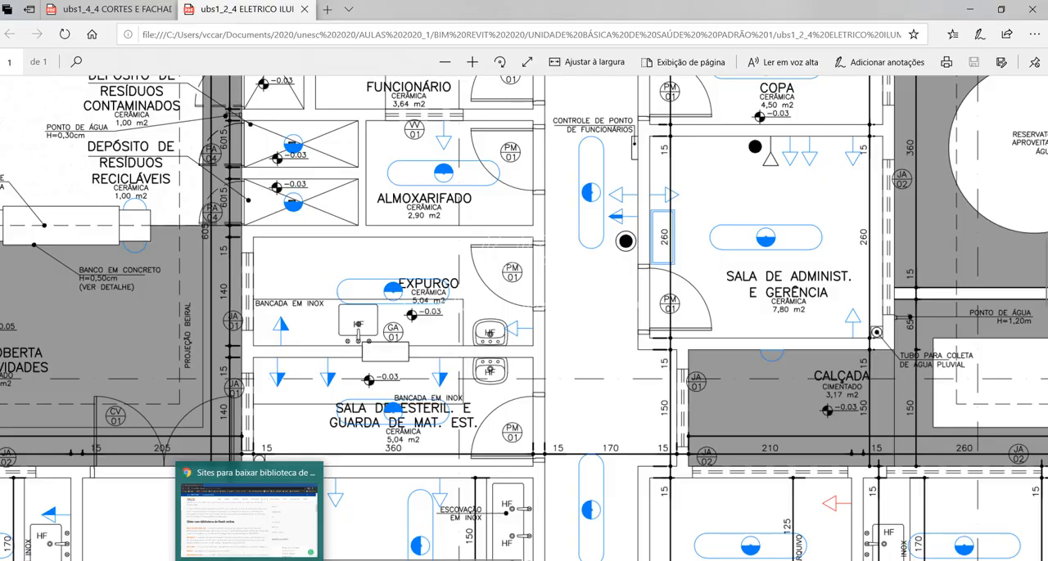
Switch to Chrome and review the Frazillio Ferroni page's list of sites offering online Revit libraries.
{"action": "left_click", "coordinate": [250, 512]}
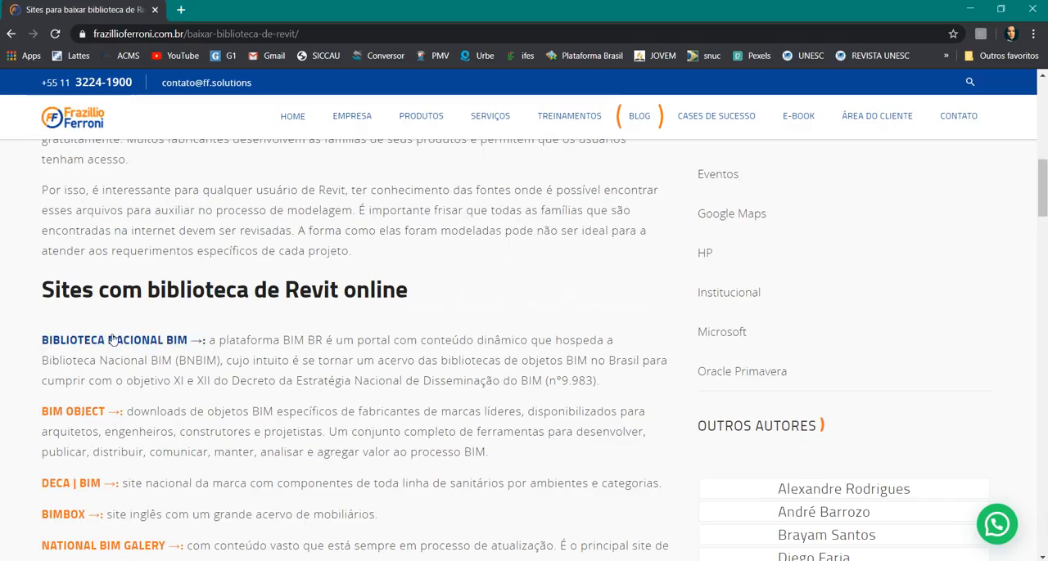
{"action": "scroll", "coordinate": [113, 339], "scroll_direction": "down", "scroll_amount": 1}
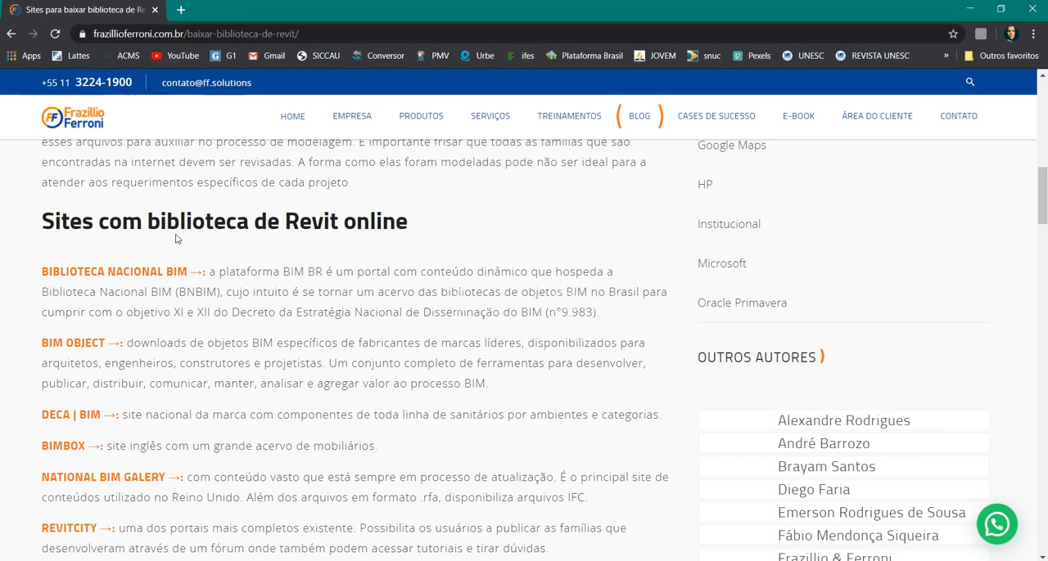
{"action": "scroll", "coordinate": [262, 291], "scroll_direction": "up", "scroll_amount": 5}
{"action": "scroll", "coordinate": [262, 290], "scroll_direction": "down", "scroll_amount": 5}
{"action": "scroll", "coordinate": [95, 309], "scroll_direction": "down", "scroll_amount": 4}
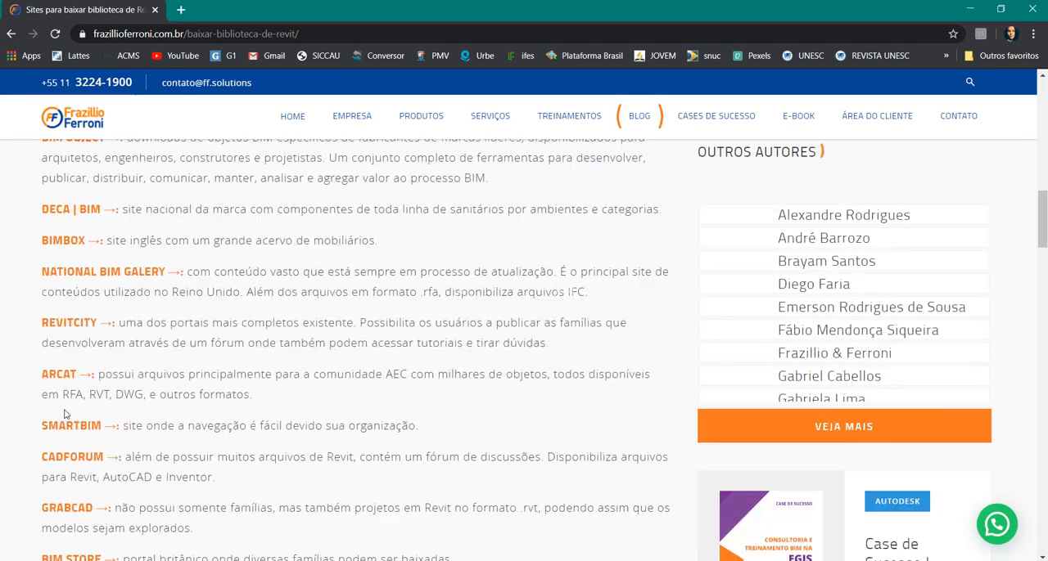
{"action": "scroll", "coordinate": [64, 437], "scroll_direction": "down", "scroll_amount": 1}
{"action": "scroll", "coordinate": [69, 450], "scroll_direction": "up", "scroll_amount": 3}
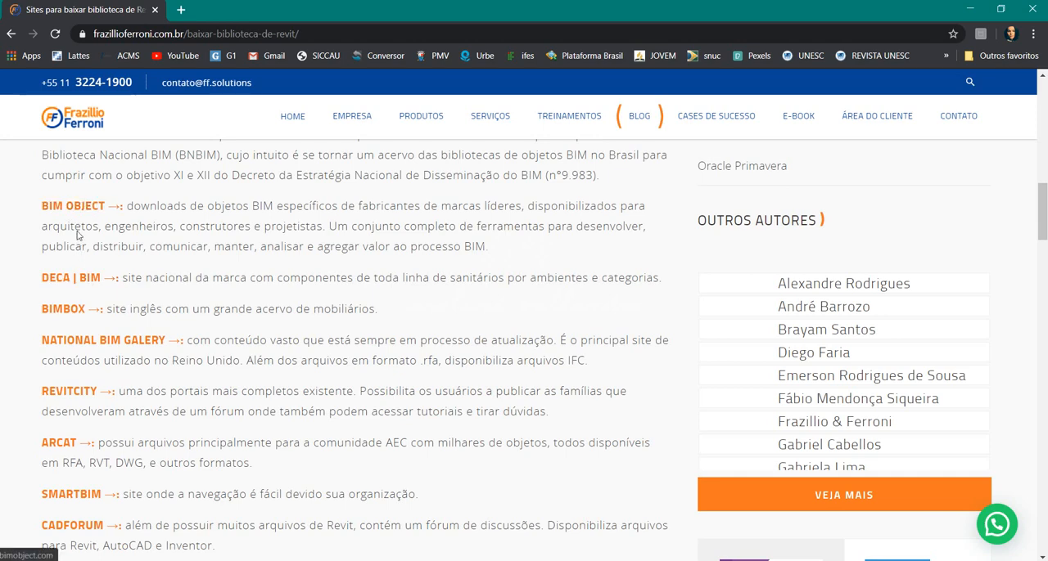
{"action": "scroll", "coordinate": [78, 242], "scroll_direction": "up", "scroll_amount": 1}
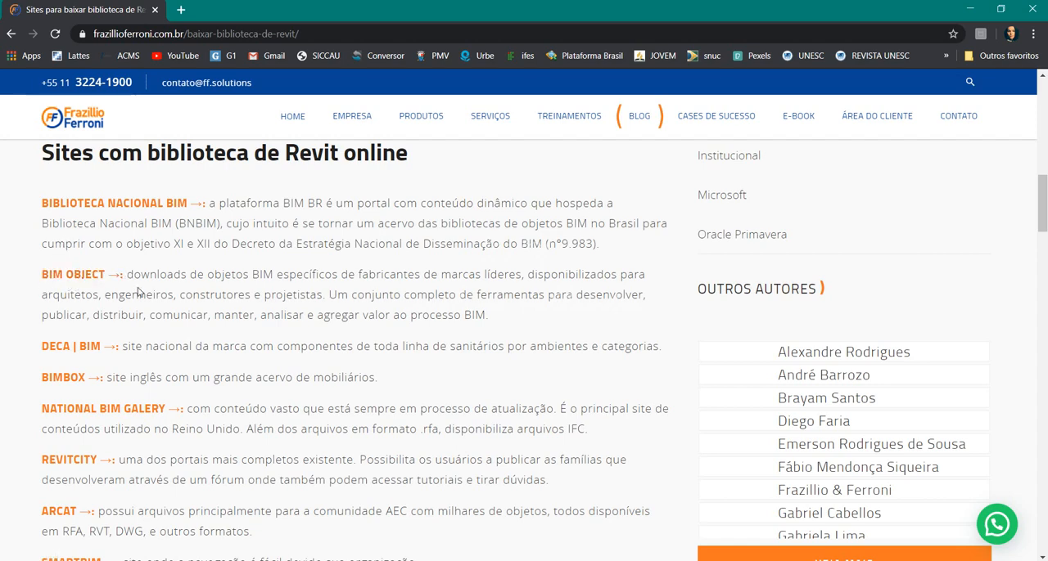
{"action": "scroll", "coordinate": [116, 302], "scroll_direction": "down", "scroll_amount": 1}
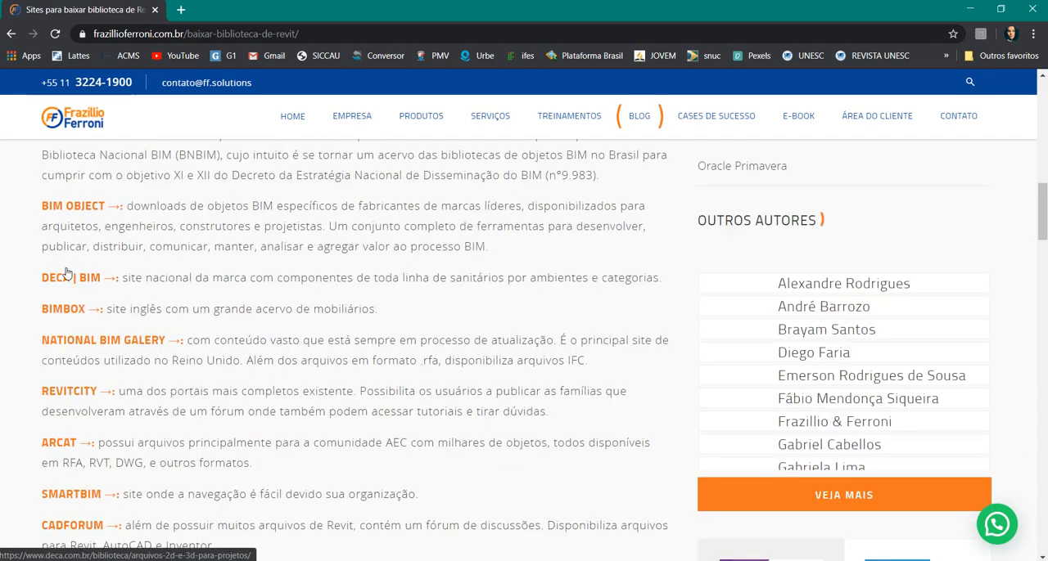
{"action": "scroll", "coordinate": [82, 309], "scroll_direction": "down", "scroll_amount": 1}
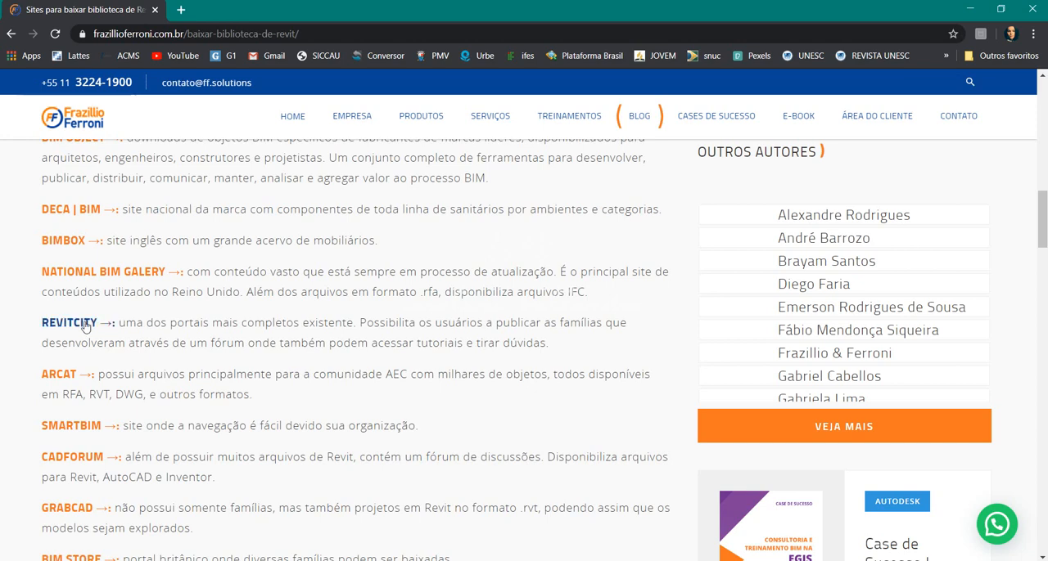
{"action": "scroll", "coordinate": [72, 311], "scroll_direction": "down", "scroll_amount": 1}
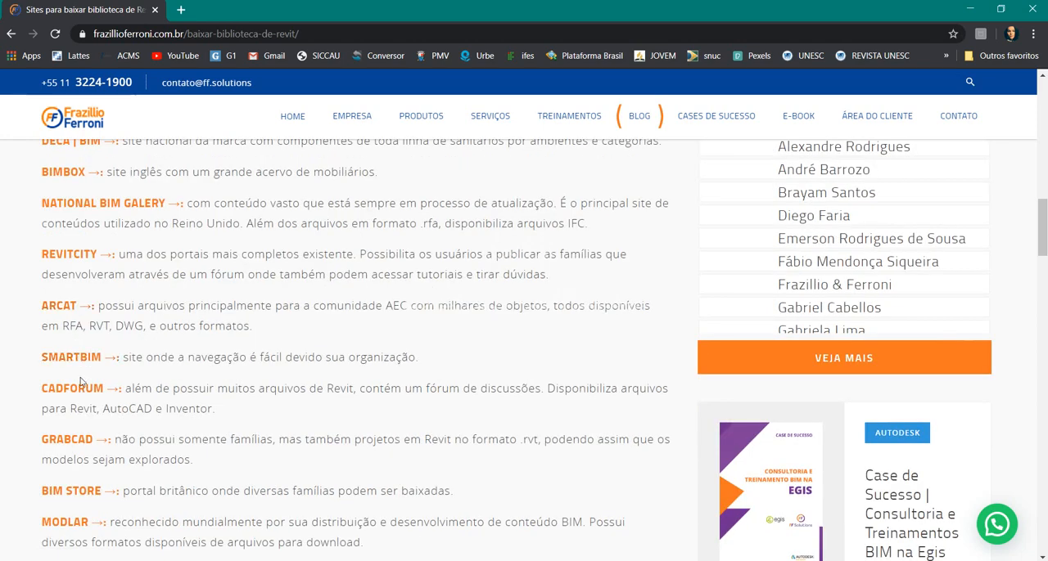
{"action": "scroll", "coordinate": [82, 409], "scroll_direction": "down", "scroll_amount": 1}
{"action": "scroll", "coordinate": [69, 524], "scroll_direction": "down", "scroll_amount": 3}
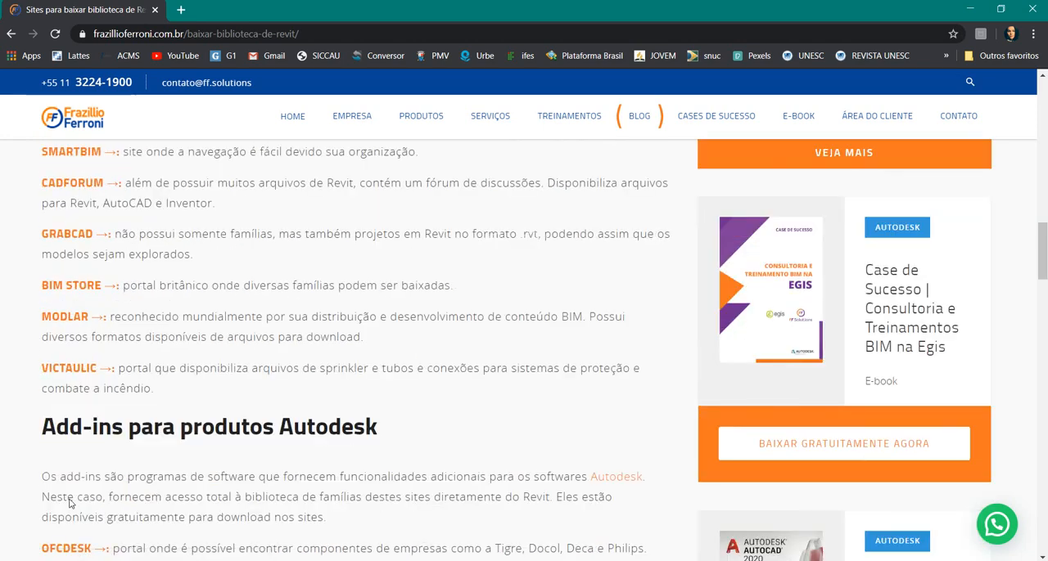
{"action": "scroll", "coordinate": [77, 497], "scroll_direction": "up", "scroll_amount": 7}
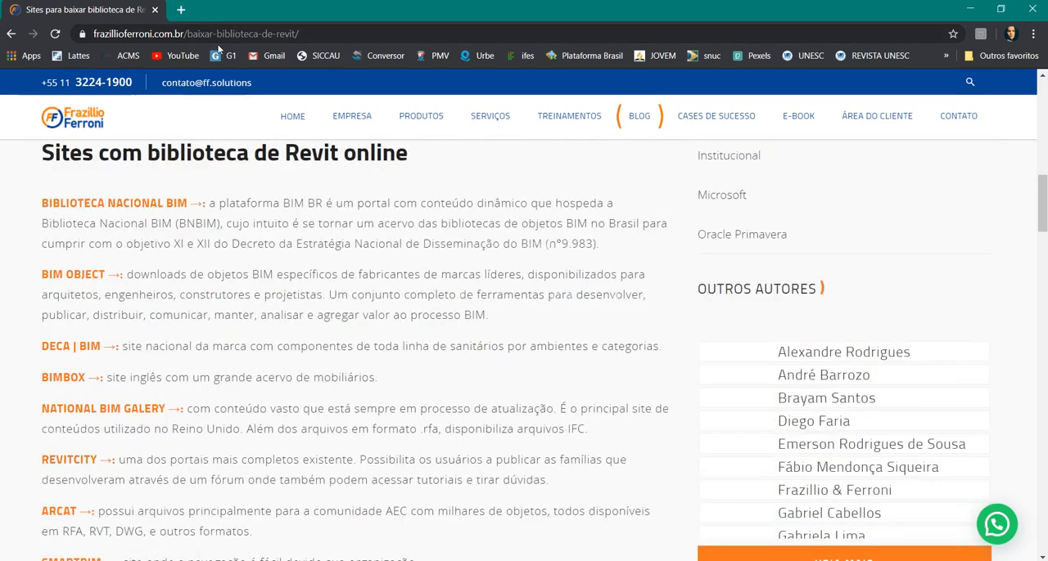
{"action": "scroll", "coordinate": [104, 350], "scroll_direction": "down", "scroll_amount": 1}
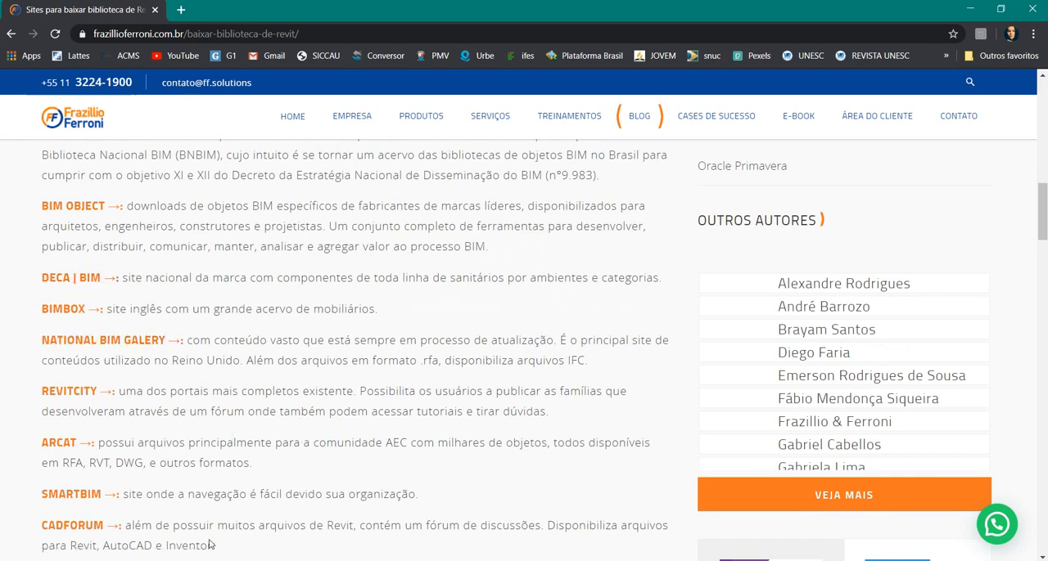
Return to the electrical PDF in Edge and examine the lighting and outlet symbols in the circulation, consulting and reception areas.
{"action": "left_click", "coordinate": [114, 560]}
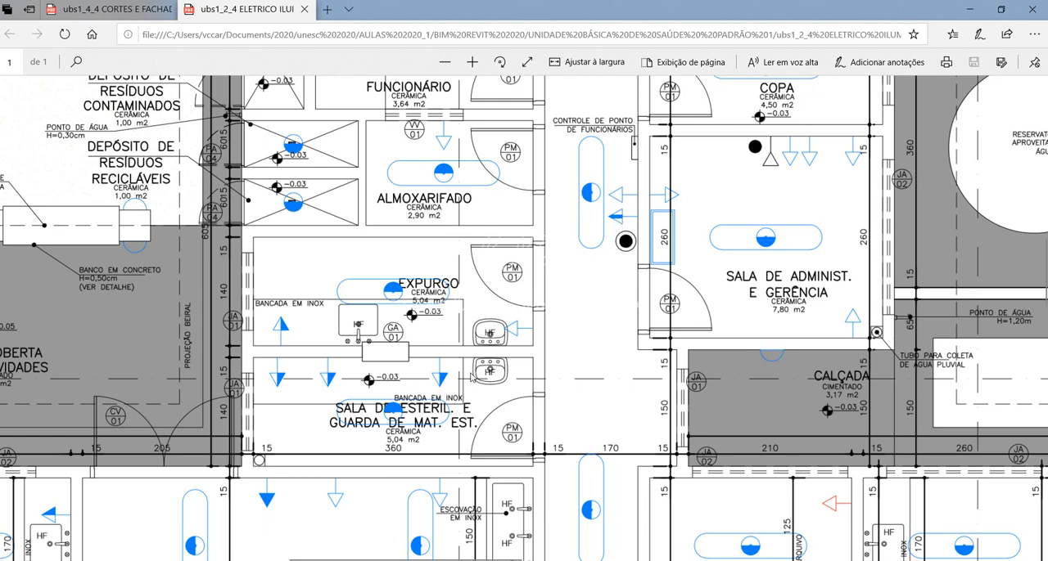
{"action": "scroll", "coordinate": [443, 378], "scroll_direction": "down", "scroll_amount": 6}
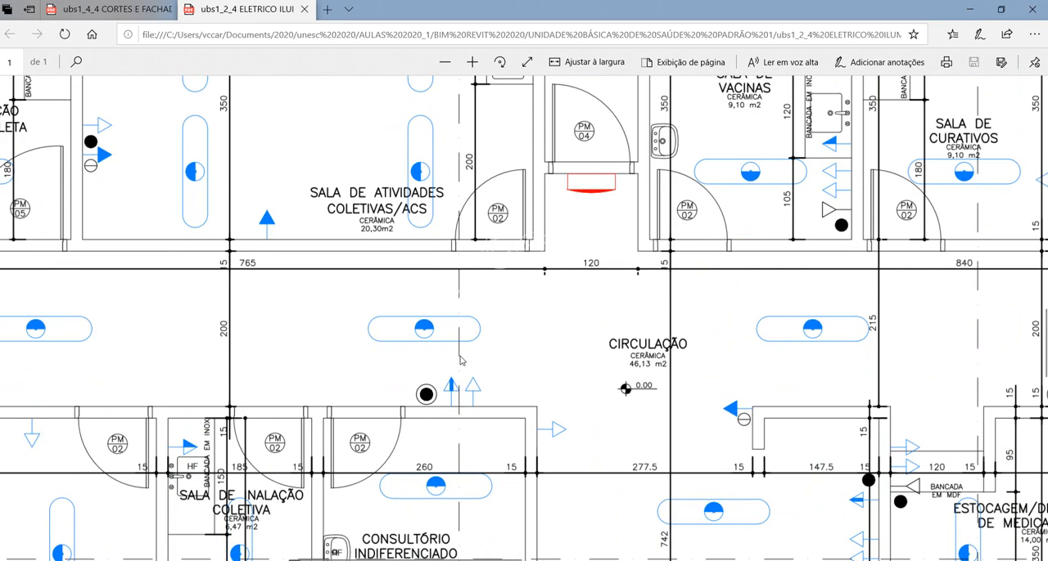
{"action": "scroll", "coordinate": [673, 358], "scroll_direction": "down", "scroll_amount": 5}
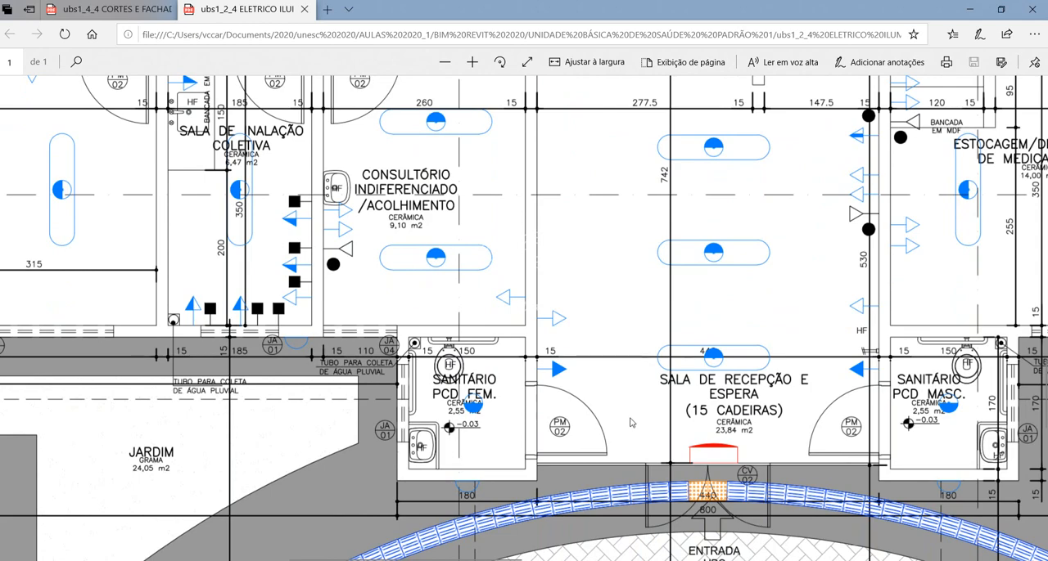
{"action": "scroll", "coordinate": [623, 423], "scroll_direction": "up", "scroll_amount": 4}
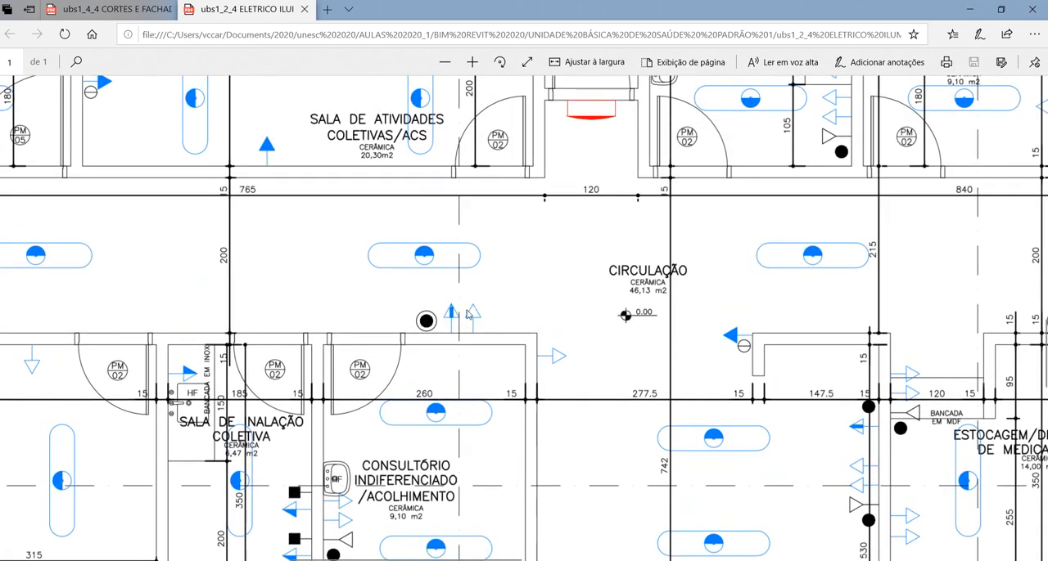
{"action": "scroll", "coordinate": [731, 417], "scroll_direction": "down", "scroll_amount": 2}
{"action": "scroll", "coordinate": [581, 430], "scroll_direction": "down", "scroll_amount": 2}
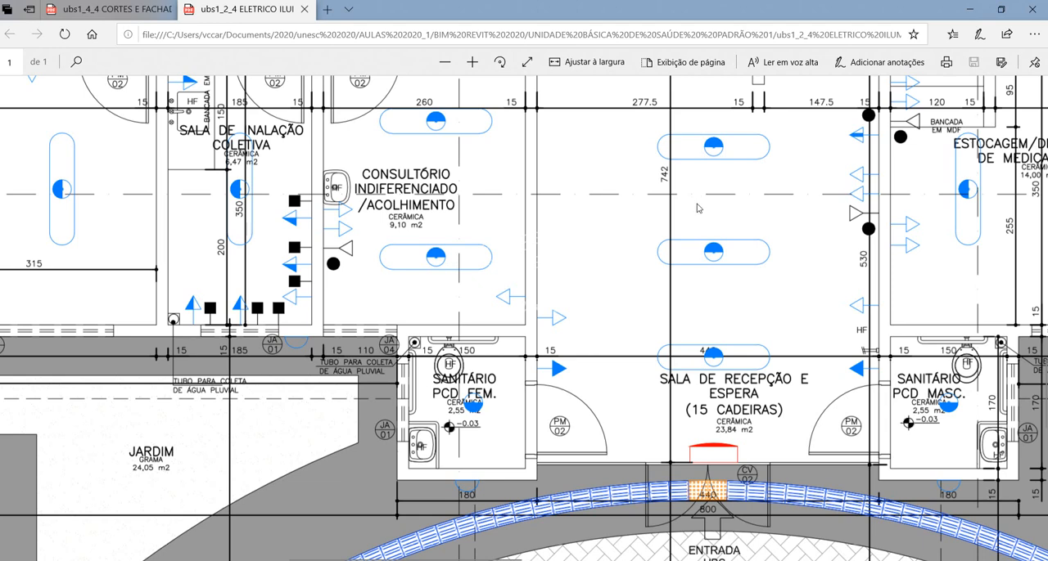
{"action": "scroll", "coordinate": [697, 208], "scroll_direction": "up", "scroll_amount": 2}
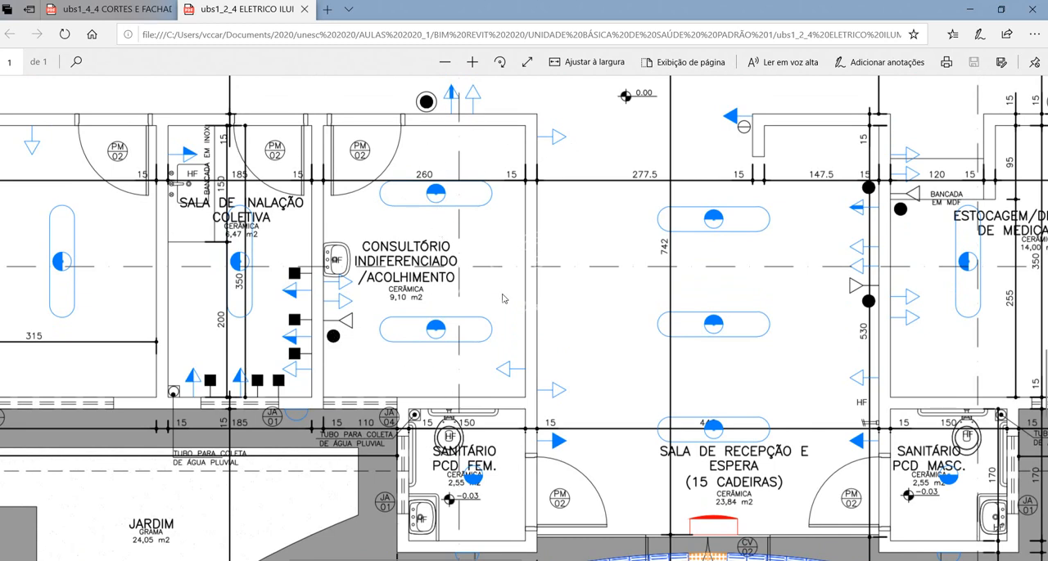
{"action": "scroll", "coordinate": [762, 272], "scroll_direction": "down", "scroll_amount": 2}
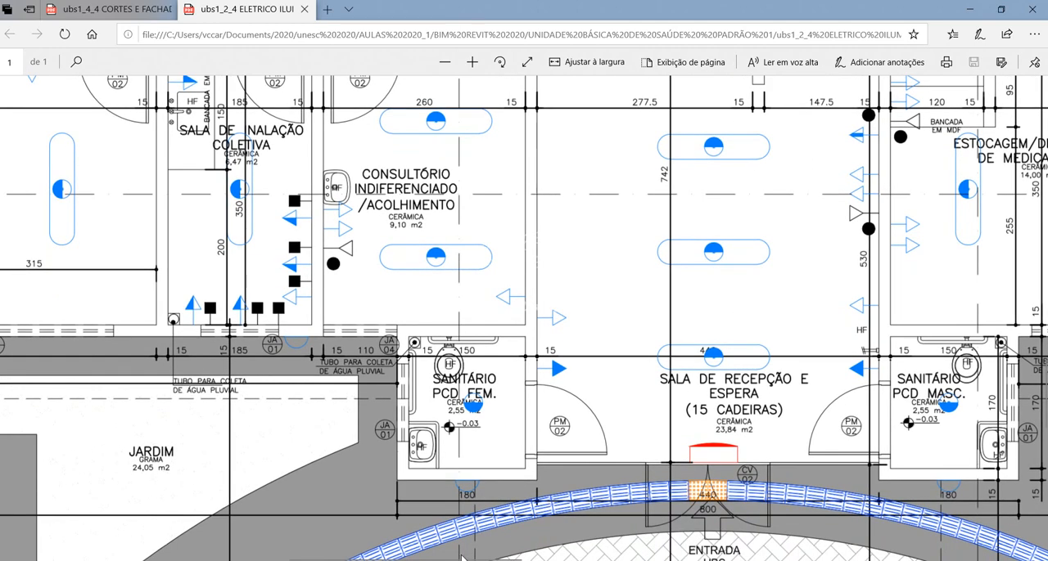
Switch back to Revit and inspect the imported electrical drawing around the circulation area of the TÉRREO plan.
{"action": "left_click", "coordinate": [620, 558]}
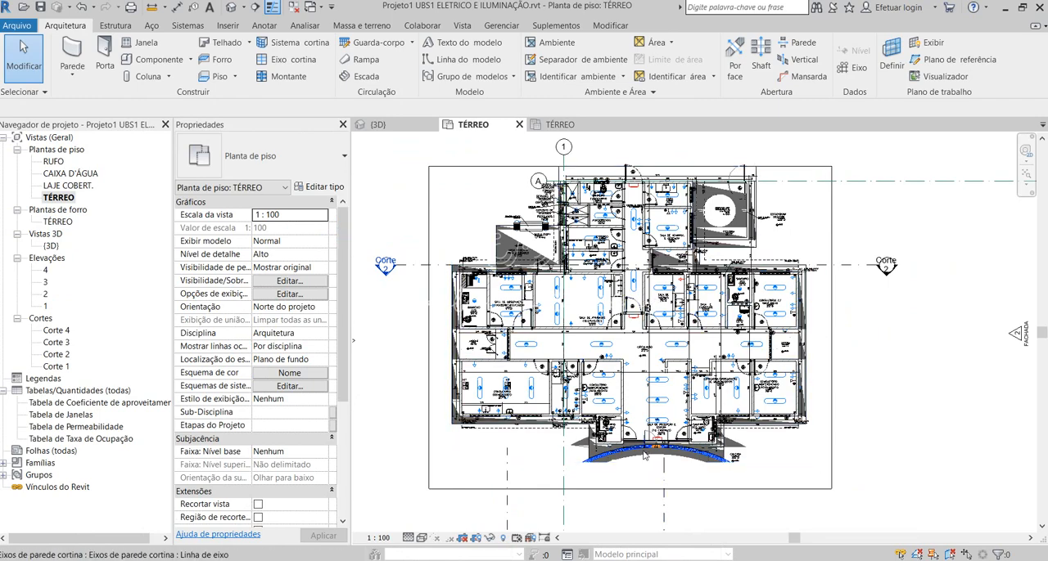
{"action": "scroll", "coordinate": [618, 444], "scroll_direction": "up", "scroll_amount": 2}
{"action": "scroll", "coordinate": [618, 443], "scroll_direction": "down", "scroll_amount": 4}
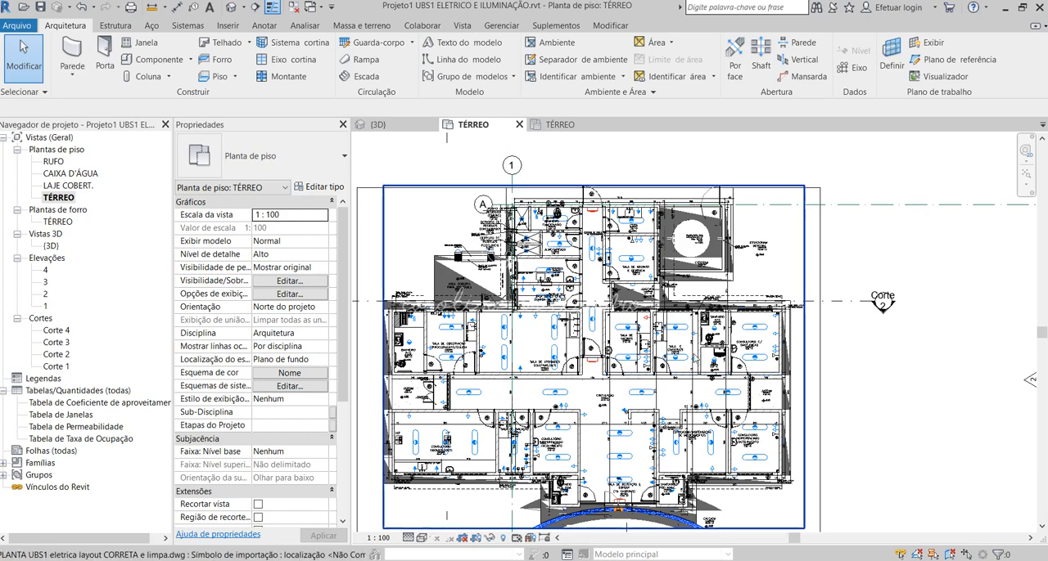
{"action": "scroll", "coordinate": [571, 405], "scroll_direction": "up", "scroll_amount": 3}
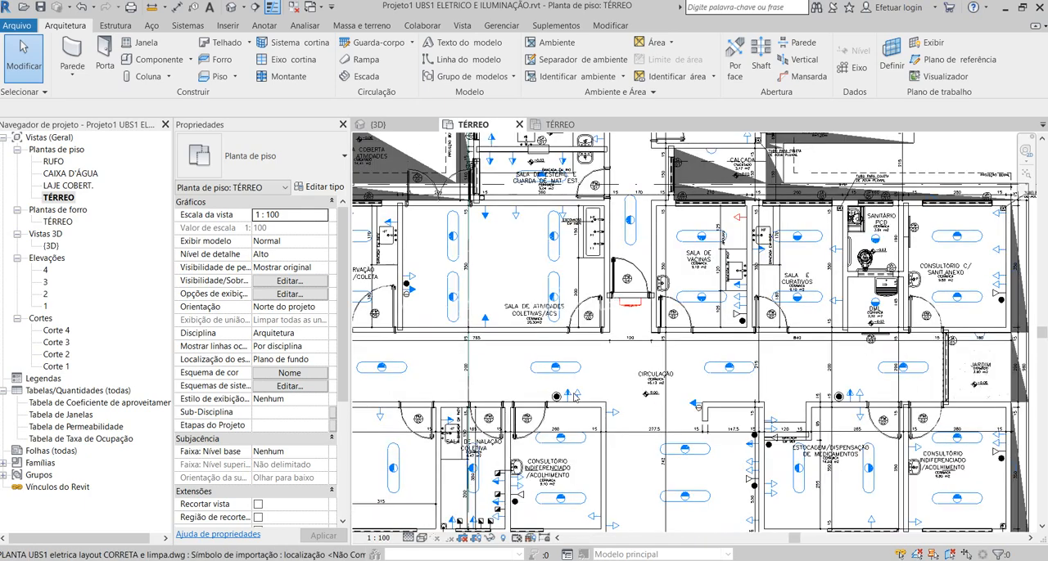
Start loading families and browse the Brazil library to the Iluminação > Arquitetura > Interno folder.
{"action": "scroll", "coordinate": [561, 451], "scroll_direction": "down", "scroll_amount": 5}
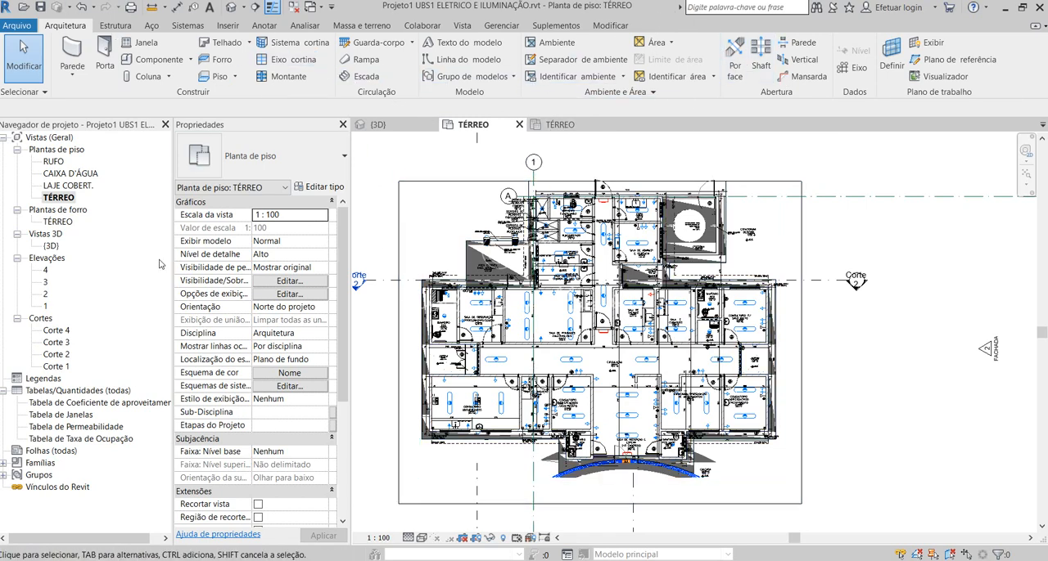
{"action": "key", "text": "c"}
{"action": "key", "text": "f"}
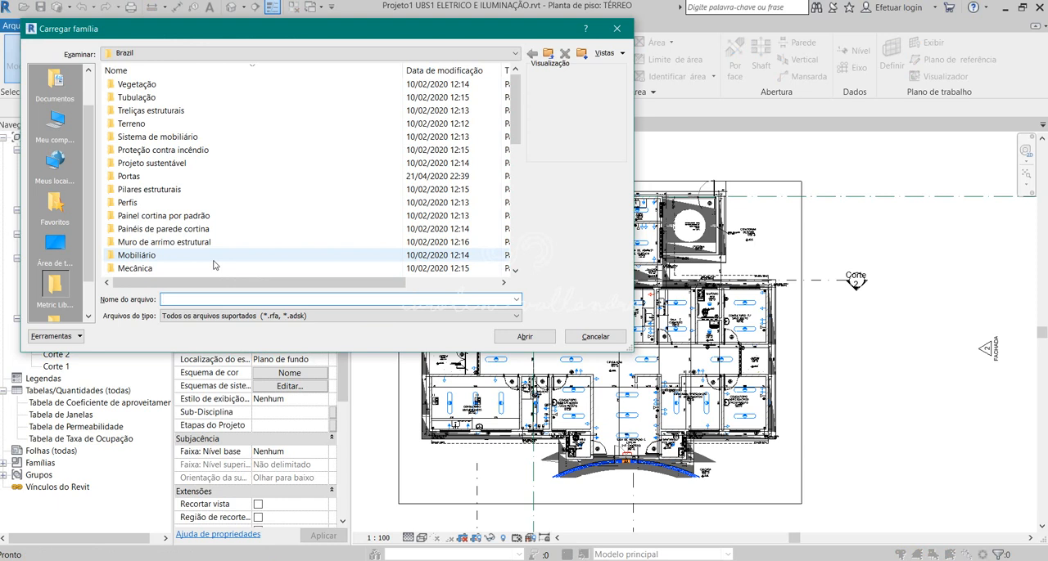
{"action": "scroll", "coordinate": [191, 258], "scroll_direction": "down", "scroll_amount": 2}
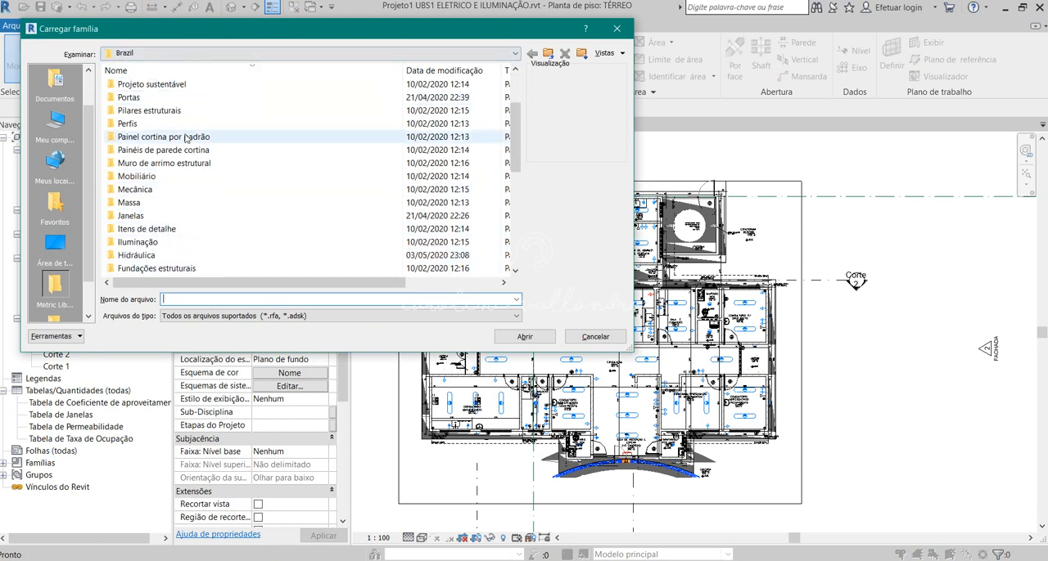
{"action": "scroll", "coordinate": [164, 250], "scroll_direction": "up", "scroll_amount": 2}
{"action": "scroll", "coordinate": [164, 190], "scroll_direction": "down", "scroll_amount": 2}
{"action": "double_click", "coordinate": [151, 243]}
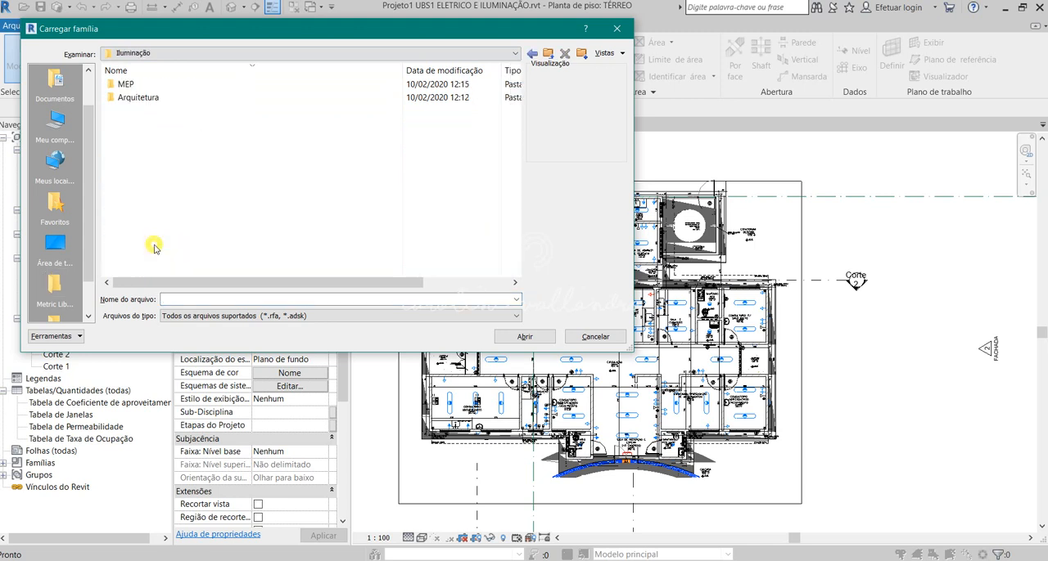
{"action": "double_click", "coordinate": [120, 84]}
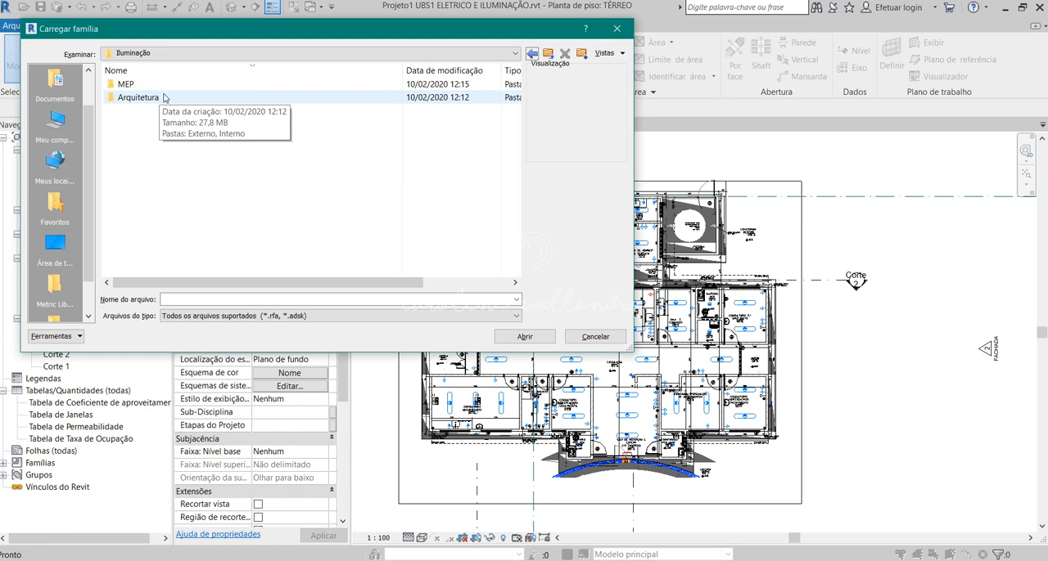
{"action": "double_click", "coordinate": [163, 98]}
{"action": "double_click", "coordinate": [139, 86]}
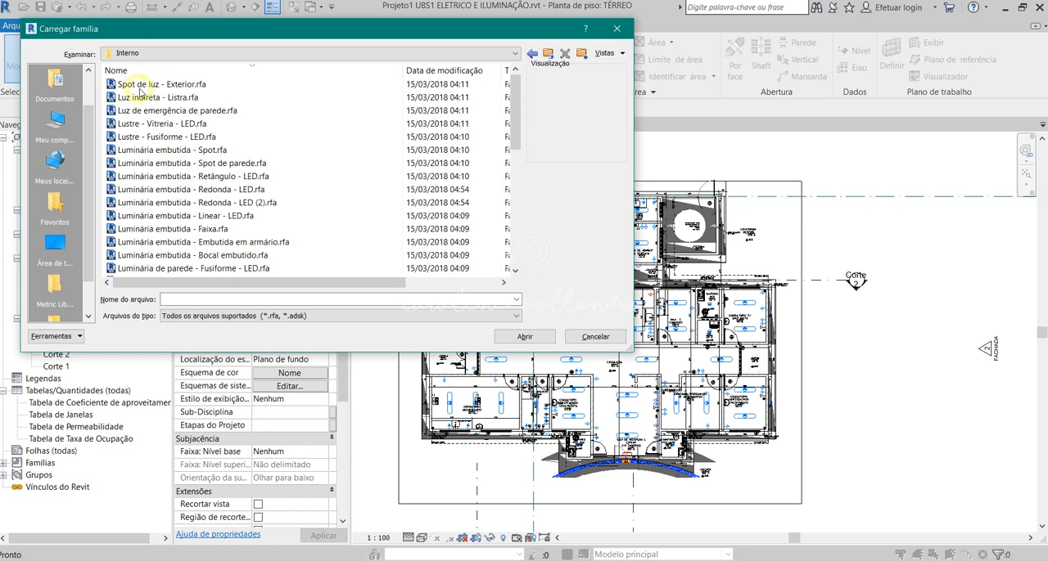
Load the consecutive Interno lighting families from Spot de luz - Exterior through Iluminação de estúdio, accepting the type specification.
{"action": "scroll", "coordinate": [205, 131], "scroll_direction": "down", "scroll_amount": 8}
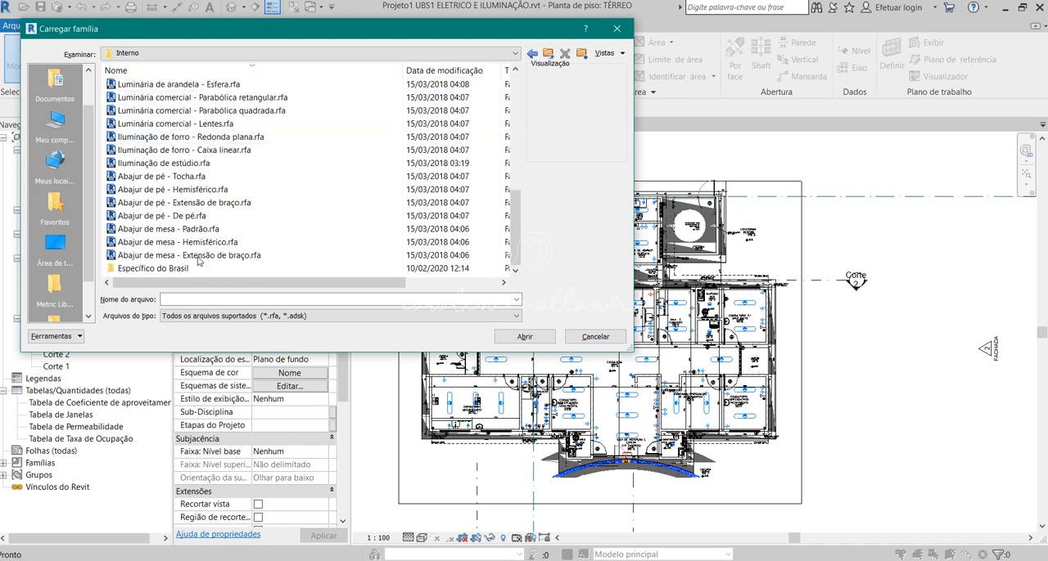
{"action": "left_click_drag", "start_coordinate": [514, 221], "coordinate": [515, 104]}
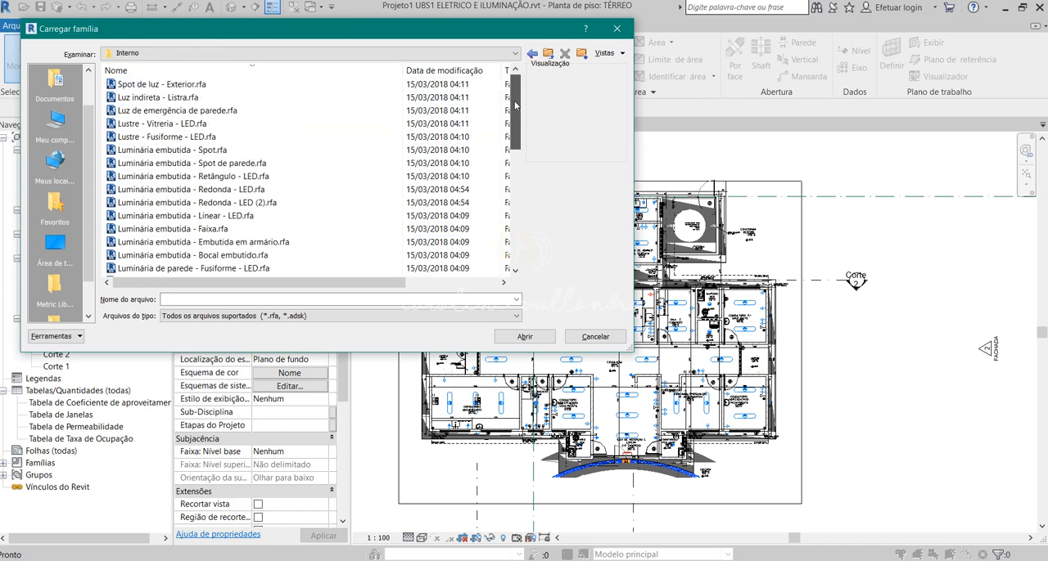
{"action": "left_click", "coordinate": [203, 85]}
{"action": "scroll", "coordinate": [279, 261], "scroll_direction": "down", "scroll_amount": 3}
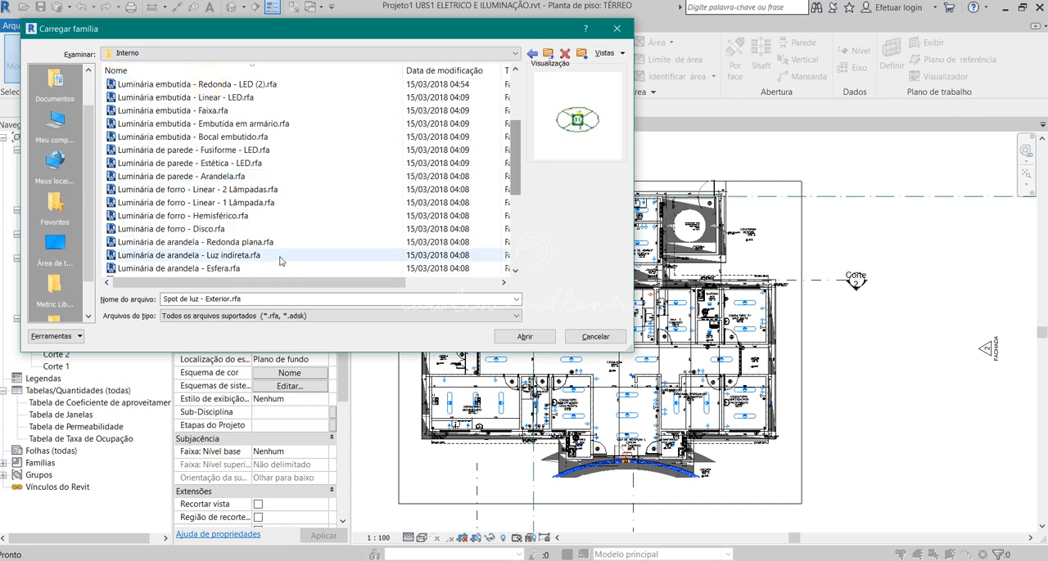
{"action": "scroll", "coordinate": [262, 245], "scroll_direction": "up", "scroll_amount": 3}
{"action": "scroll", "coordinate": [239, 223], "scroll_direction": "down", "scroll_amount": 5}
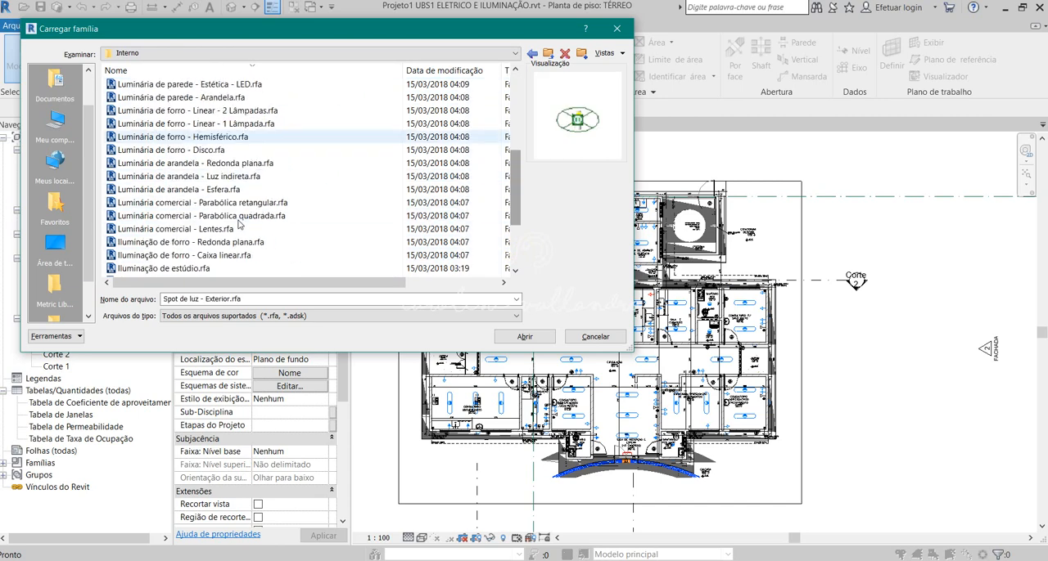
{"action": "scroll", "coordinate": [239, 223], "scroll_direction": "down", "scroll_amount": 3}
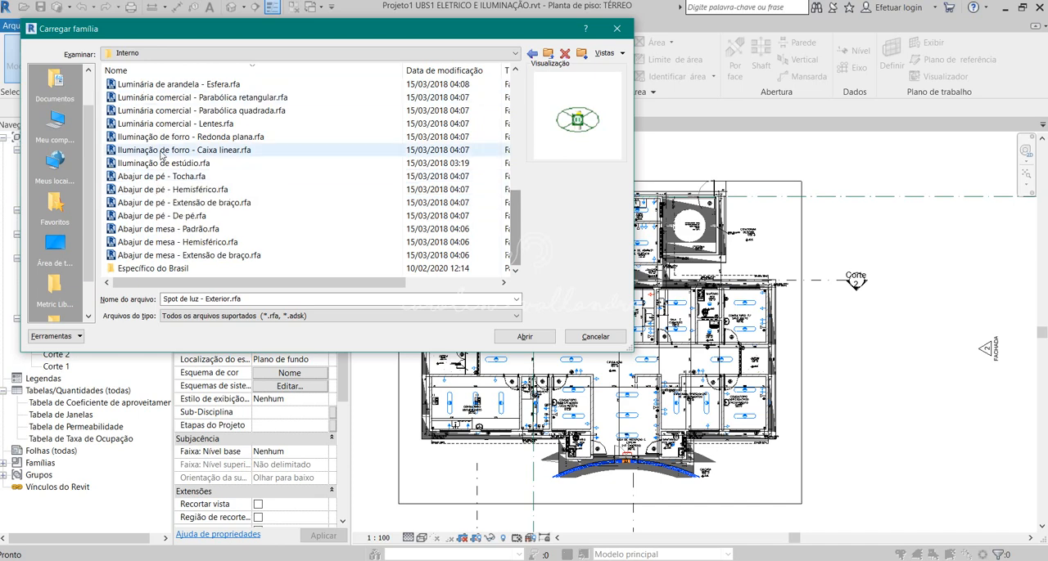
{"action": "scroll", "coordinate": [162, 154], "scroll_direction": "up", "scroll_amount": 5}
{"action": "scroll", "coordinate": [200, 262], "scroll_direction": "down", "scroll_amount": 5}
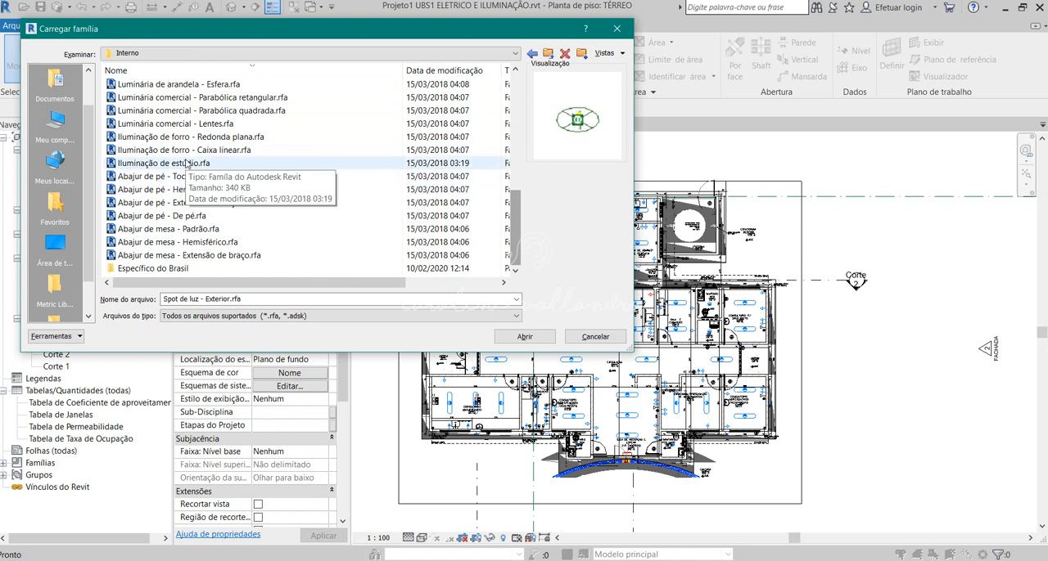
{"action": "left_click", "coordinate": [187, 164]}
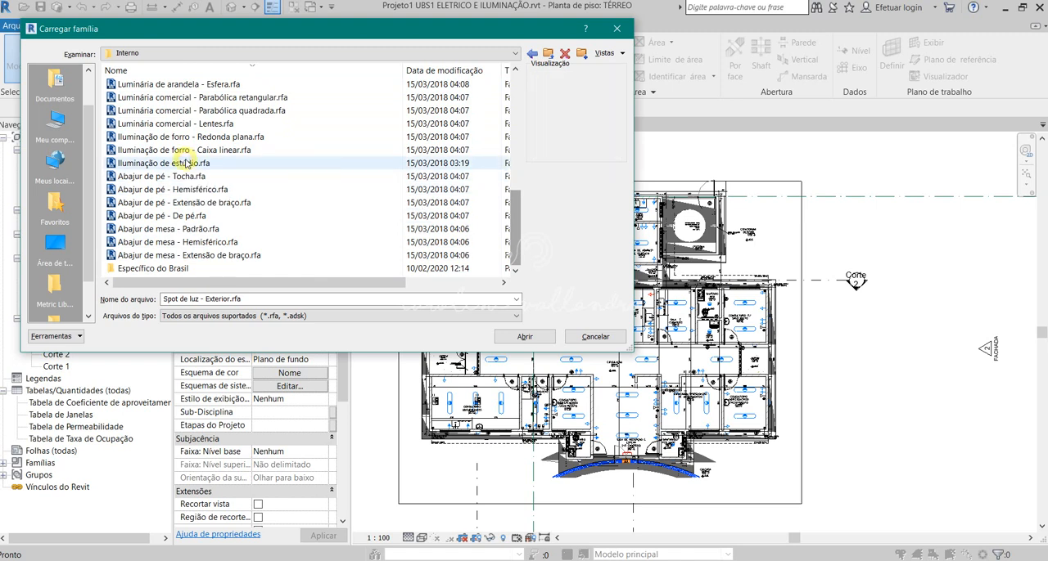
{"action": "left_click", "coordinate": [510, 335]}
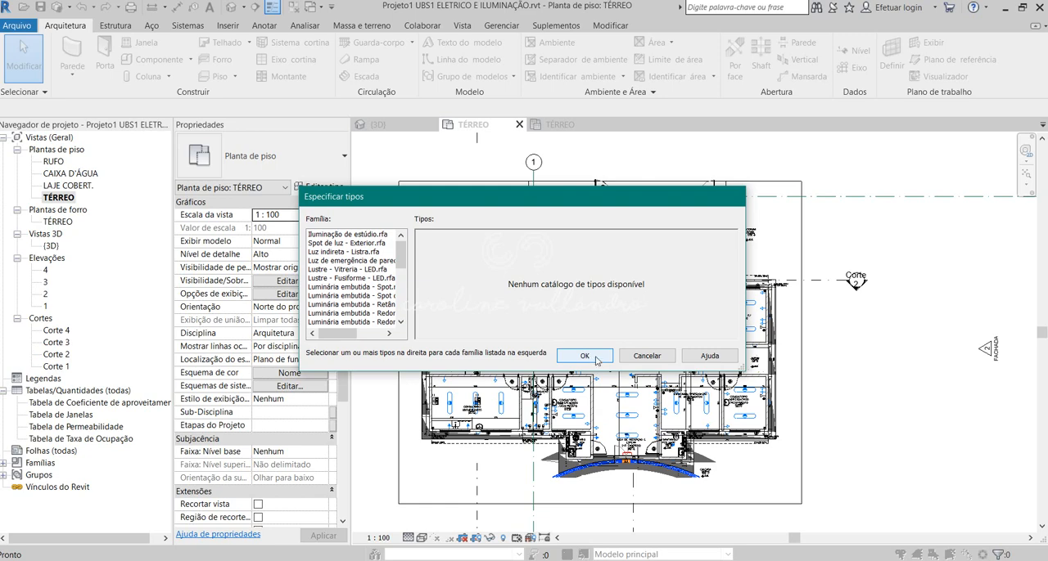
{"action": "left_click", "coordinate": [596, 360]}
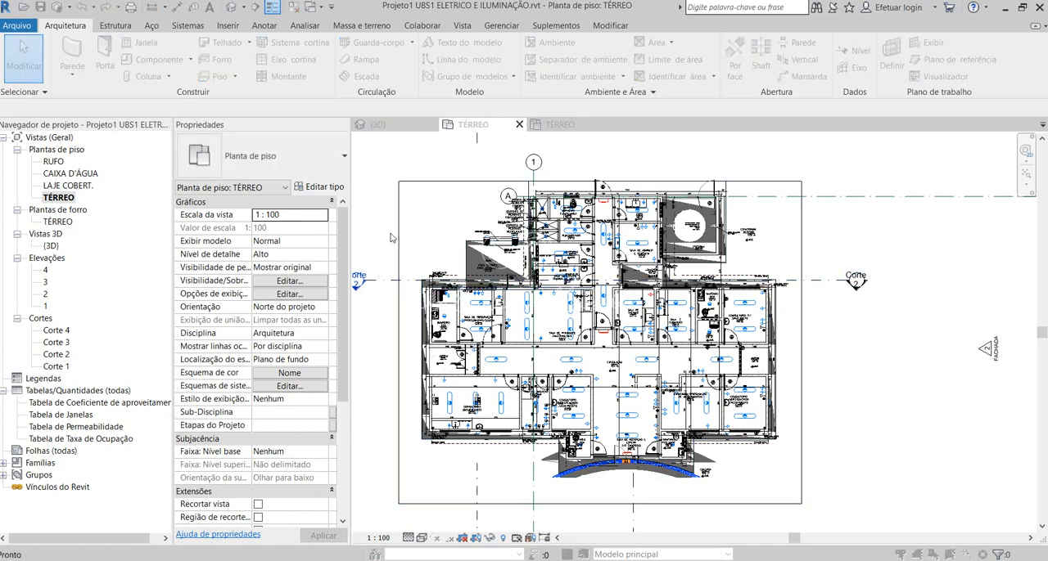
Preview several floor-lamp, commercial and ceiling light families in the Interno folder, and open its Específico do Brasil subfolder.
{"action": "scroll", "coordinate": [236, 204], "scroll_direction": "down", "scroll_amount": 8}
{"action": "left_click", "coordinate": [235, 204]}
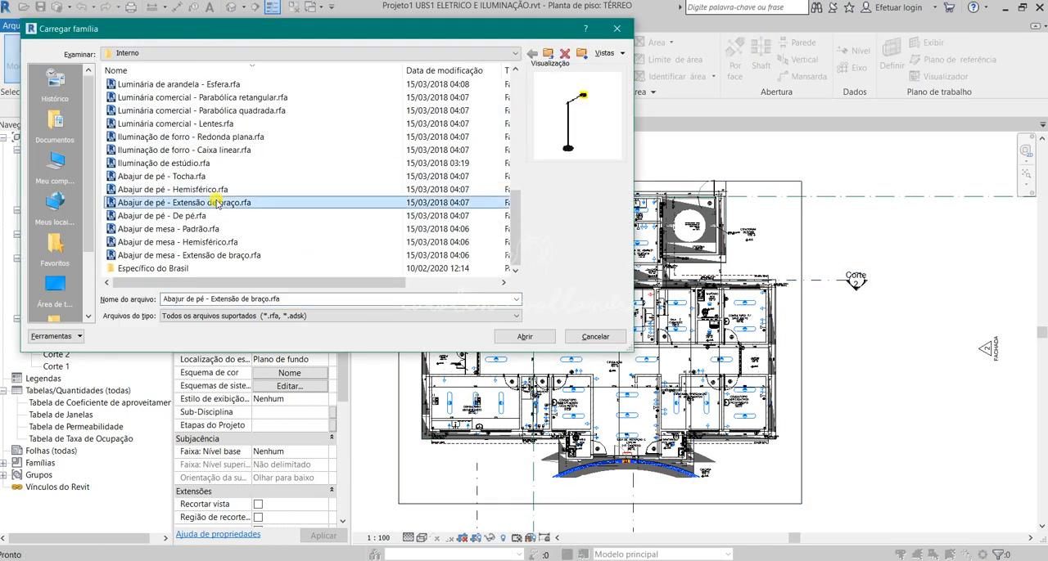
{"action": "left_click", "coordinate": [227, 167]}
{"action": "left_click", "coordinate": [202, 124]}
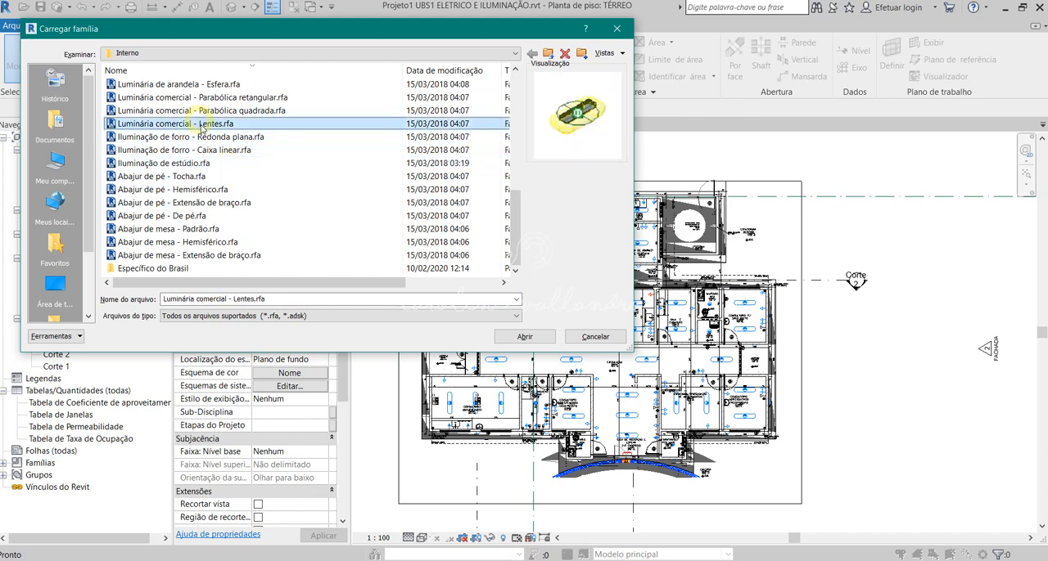
{"action": "left_click", "coordinate": [188, 151]}
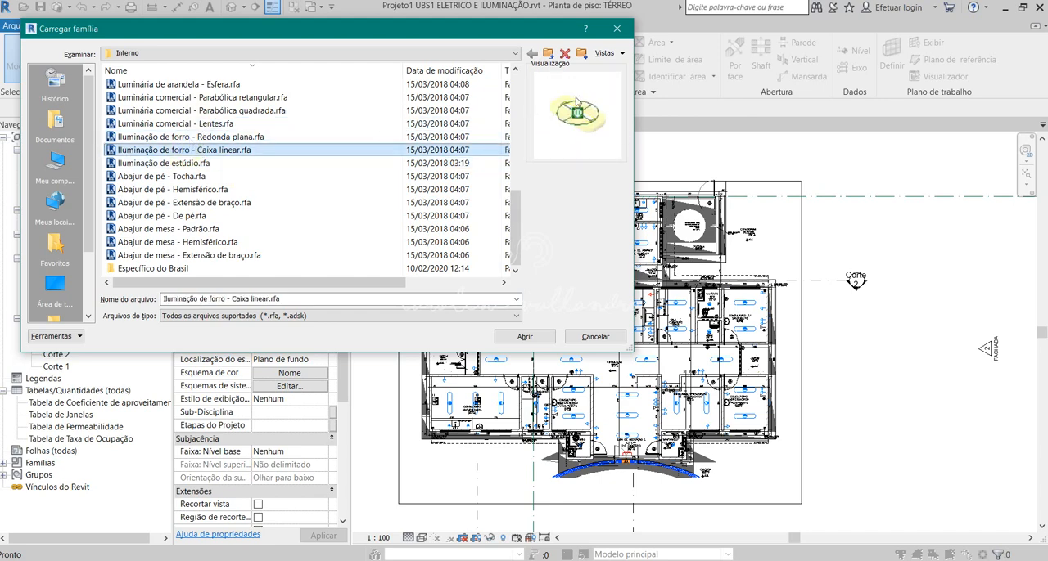
{"action": "double_click", "coordinate": [164, 268]}
Examine the previews of the pendant, wall-sconce, surface-mounted and recessed light families in the Específico do Brasil folder.
{"action": "scroll", "coordinate": [232, 112], "scroll_direction": "down", "scroll_amount": 1}
{"action": "scroll", "coordinate": [231, 113], "scroll_direction": "up", "scroll_amount": 1}
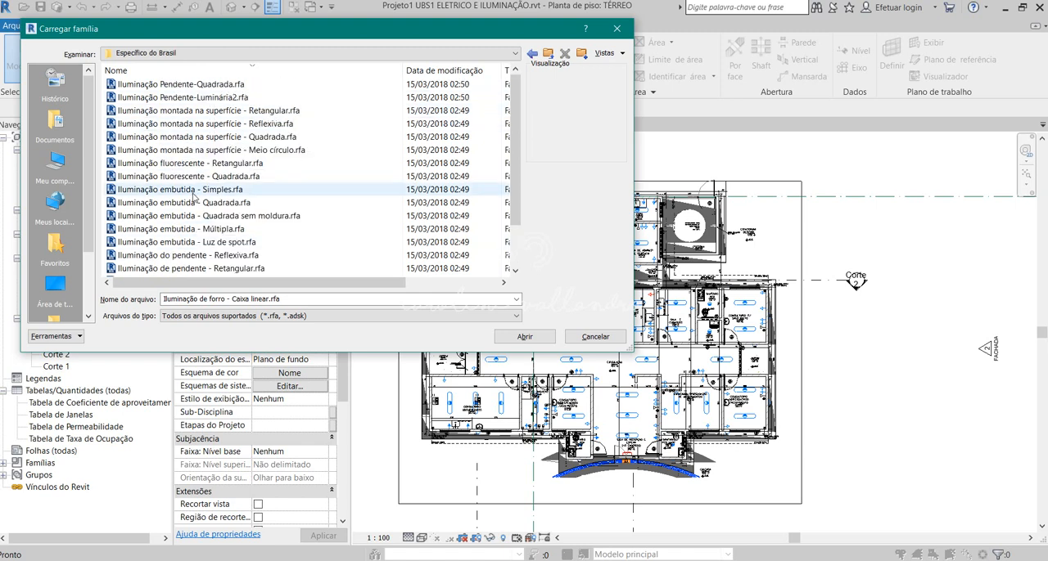
{"action": "left_click", "coordinate": [199, 90]}
{"action": "scroll", "coordinate": [221, 163], "scroll_direction": "down", "scroll_amount": 1}
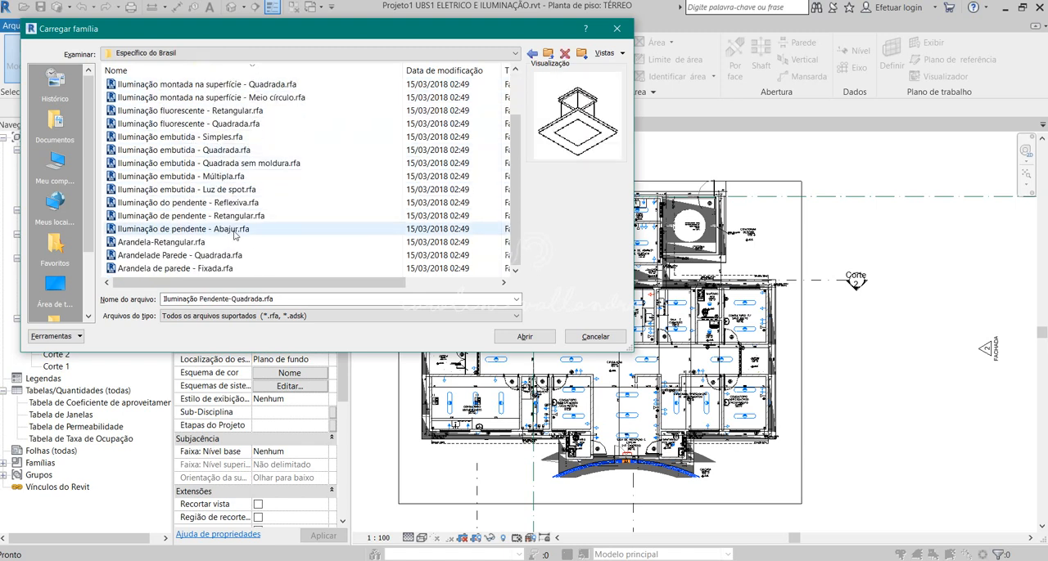
{"action": "left_click", "coordinate": [184, 255]}
{"action": "scroll", "coordinate": [184, 255], "scroll_direction": "up", "scroll_amount": 1}
{"action": "scroll", "coordinate": [185, 254], "scroll_direction": "down", "scroll_amount": 1}
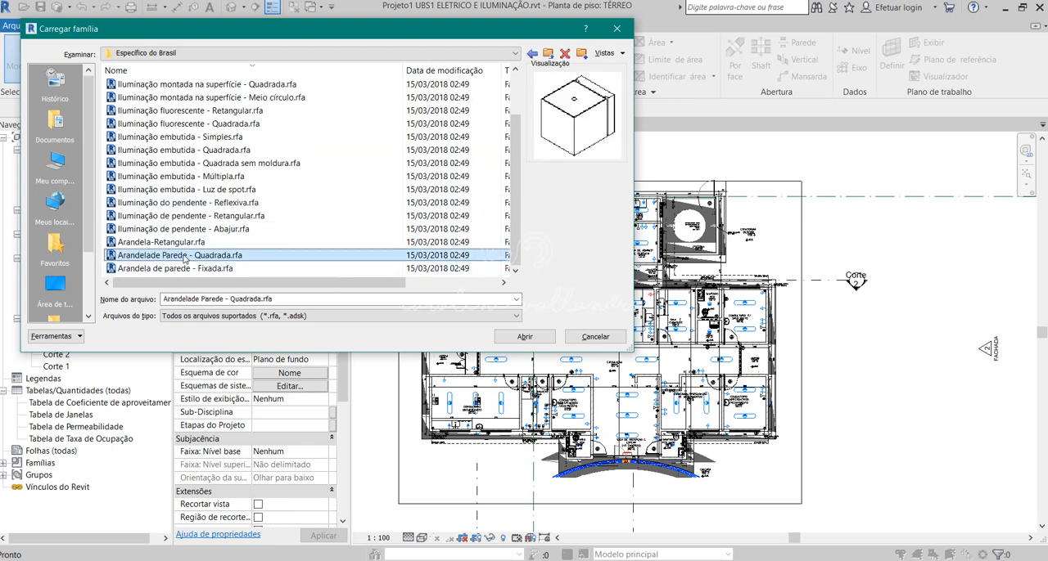
{"action": "left_click", "coordinate": [187, 243]}
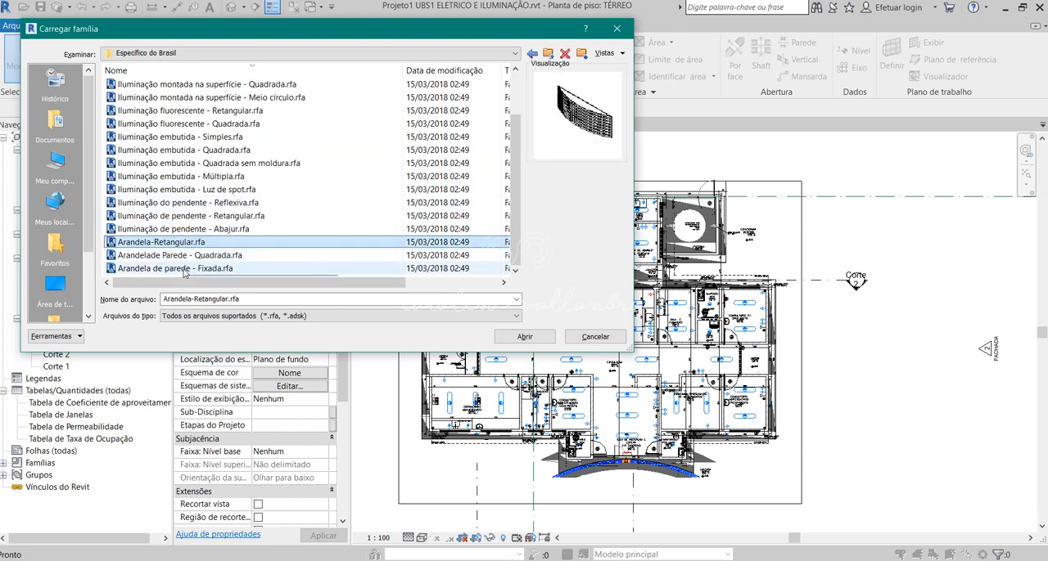
{"action": "scroll", "coordinate": [187, 263], "scroll_direction": "up", "scroll_amount": 1}
{"action": "left_click", "coordinate": [160, 84]}
{"action": "left_click", "coordinate": [164, 137]}
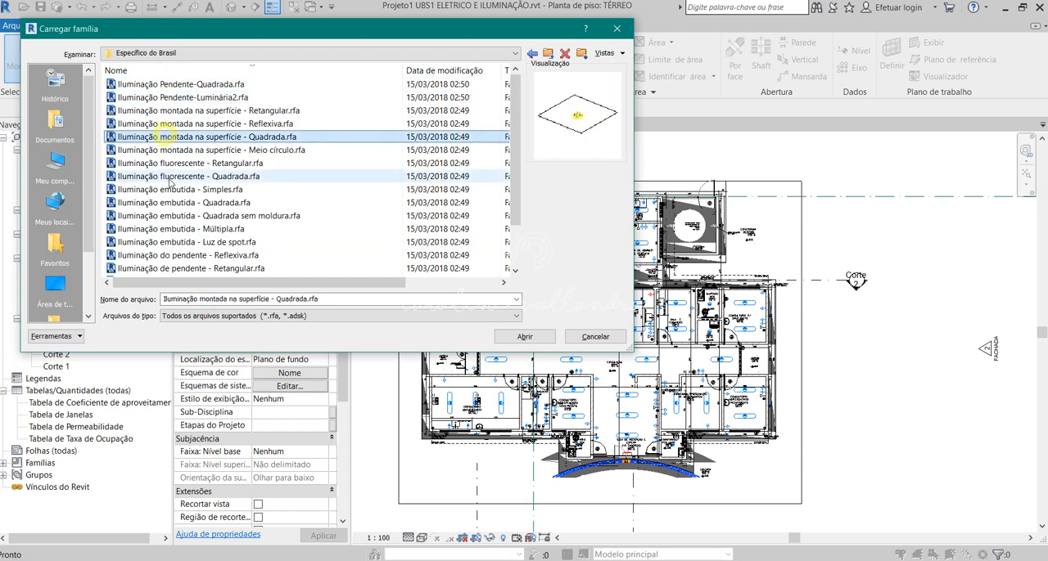
{"action": "left_click", "coordinate": [169, 203]}
{"action": "left_click", "coordinate": [173, 229]}
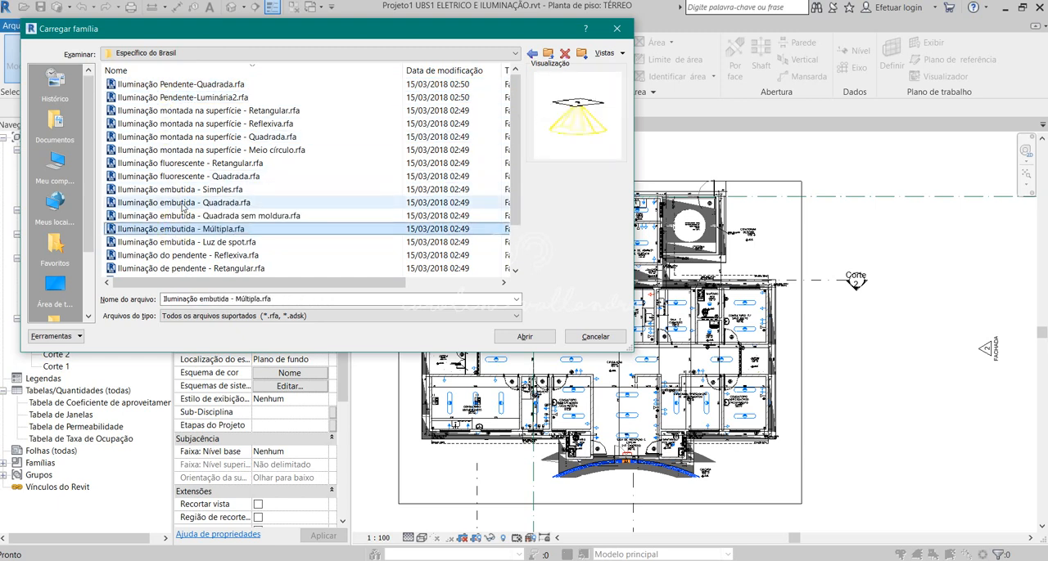
Load all Específico do Brasil families from Iluminação Pendente-Quadrada through Arandela de parede - Fixada, accepting the type specification.
{"action": "left_click", "coordinate": [180, 84]}
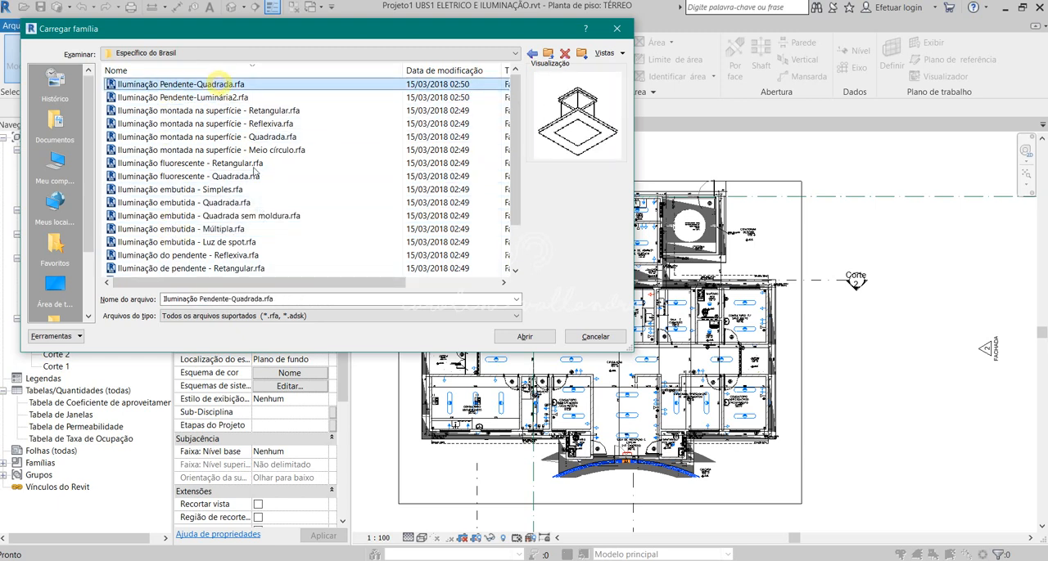
{"action": "scroll", "coordinate": [221, 213], "scroll_direction": "down", "scroll_amount": 2}
{"action": "left_click", "coordinate": [219, 269], "text": "shift"}
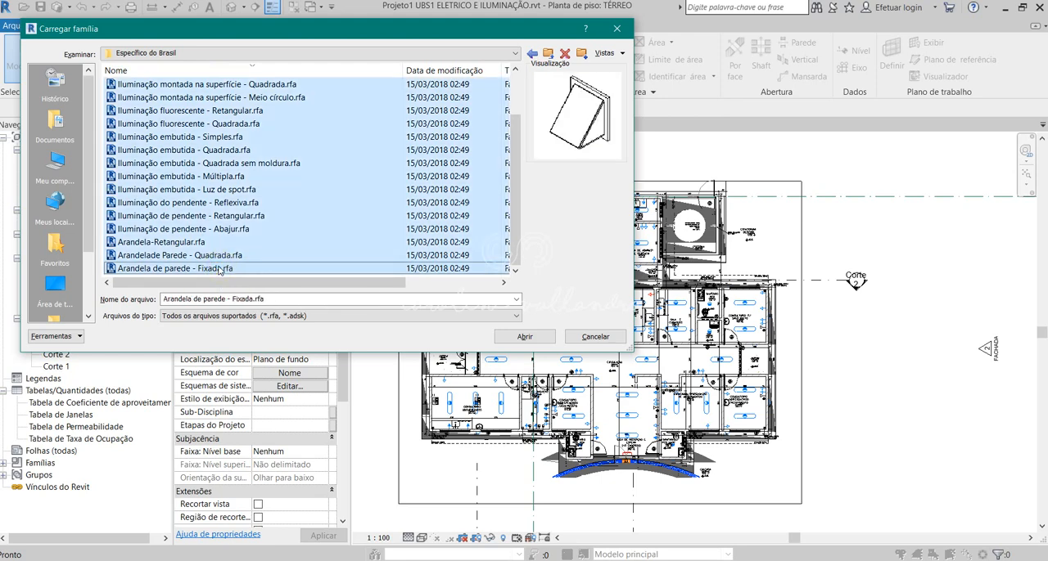
{"action": "left_click", "coordinate": [524, 337]}
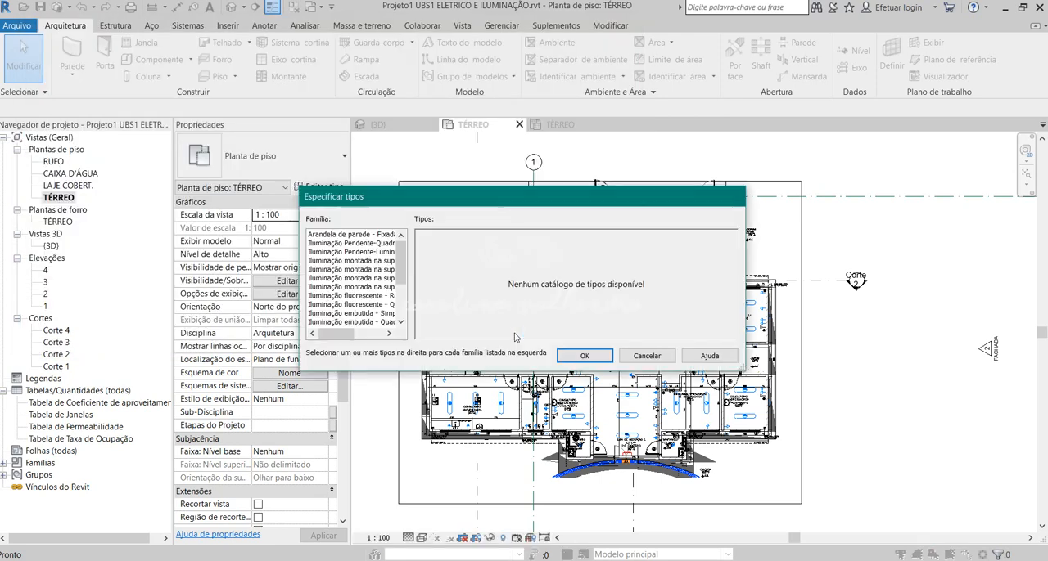
{"action": "left_click", "coordinate": [585, 356]}
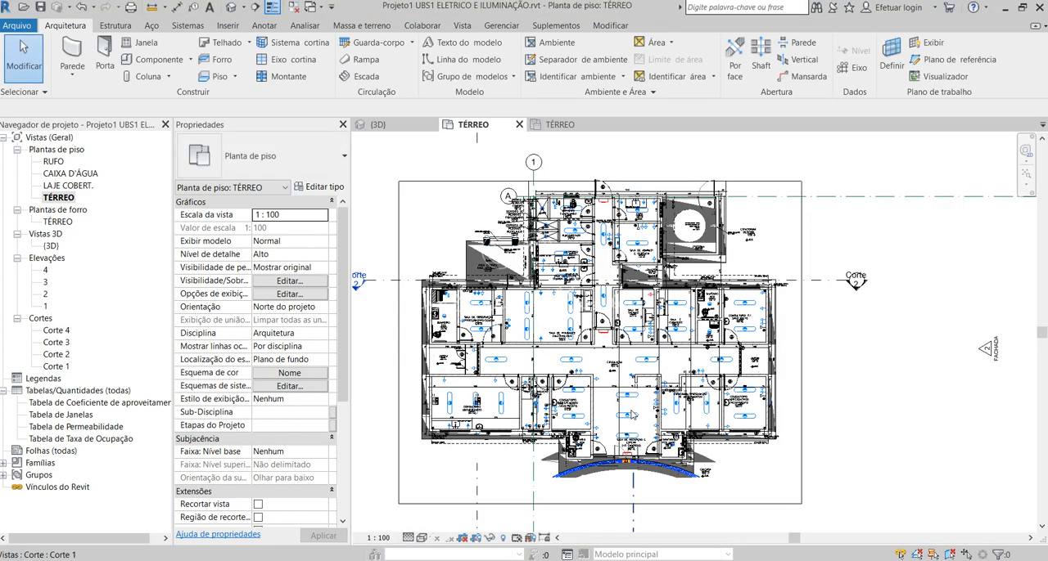
Start another family load and go back up to the Brazil library to open its Elétrica folder.
{"action": "key", "text": "c"}
{"action": "key", "text": "f"}
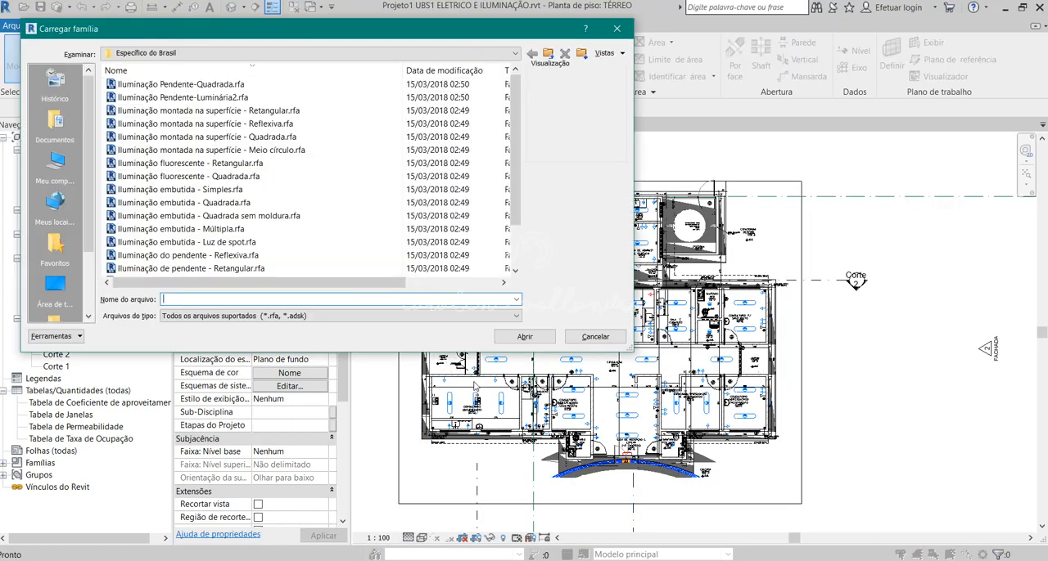
{"action": "left_click", "coordinate": [167, 54]}
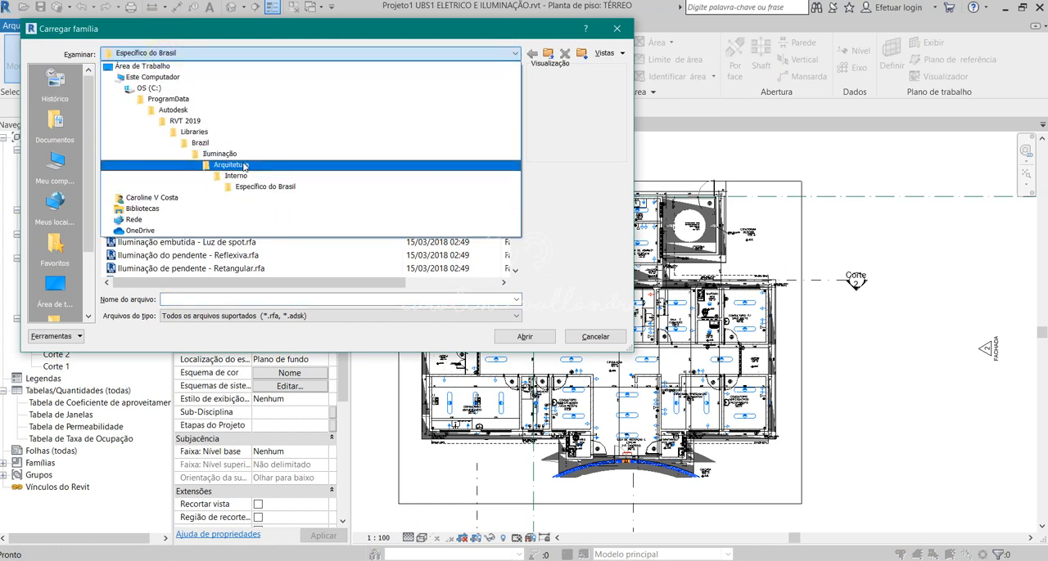
{"action": "left_click", "coordinate": [242, 165]}
{"action": "left_click", "coordinate": [202, 54]}
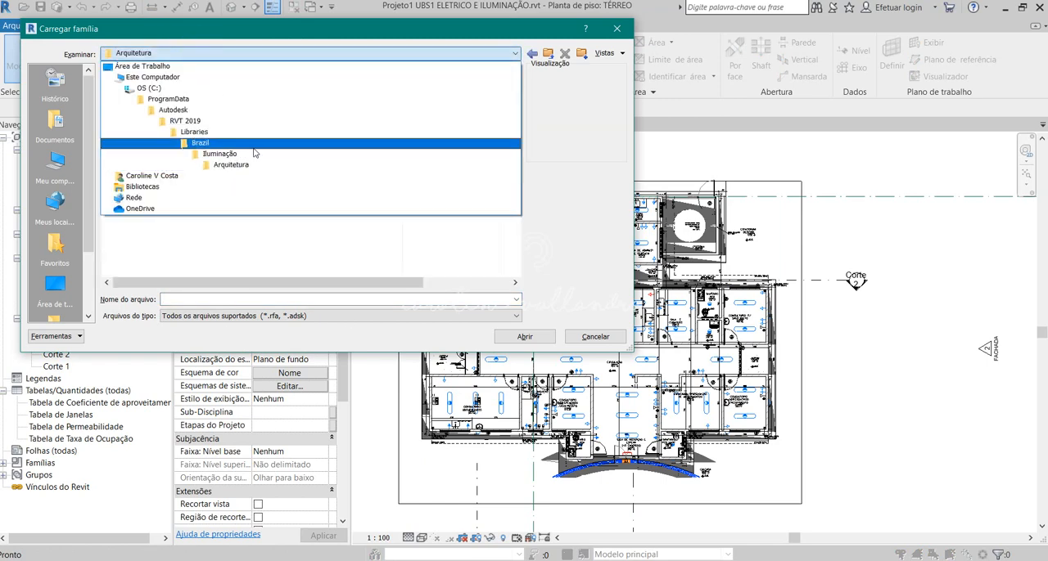
{"action": "left_click", "coordinate": [245, 143]}
{"action": "scroll", "coordinate": [196, 174], "scroll_direction": "down", "scroll_amount": 2}
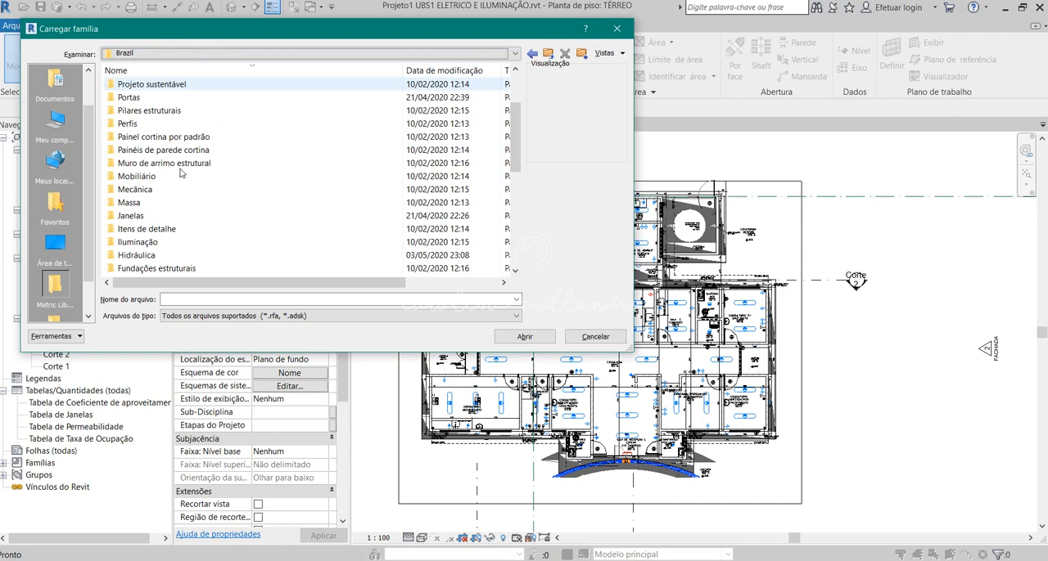
{"action": "left_click", "coordinate": [154, 242]}
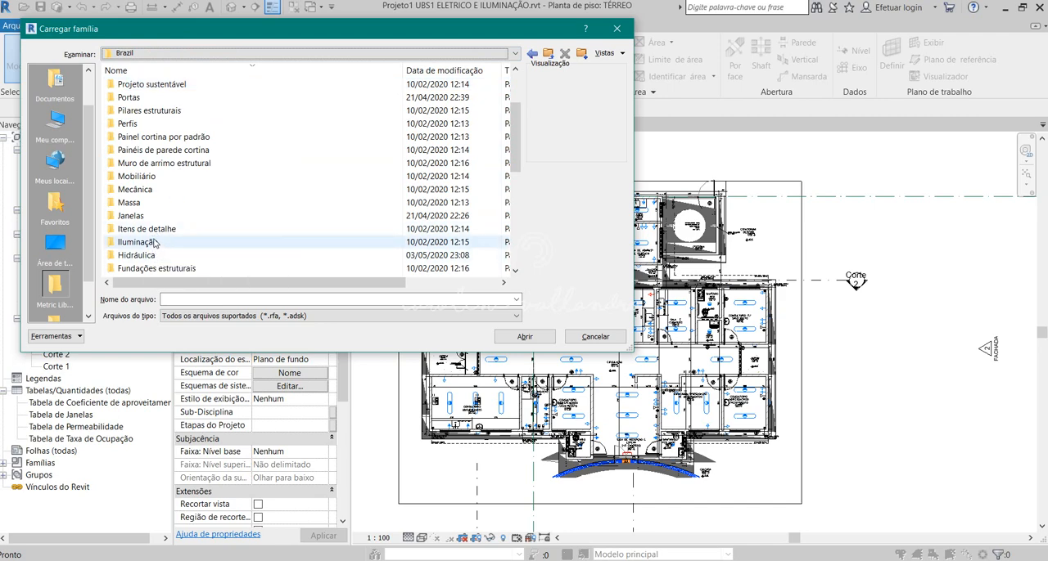
{"action": "scroll", "coordinate": [154, 243], "scroll_direction": "down", "scroll_amount": 3}
{"action": "double_click", "coordinate": [145, 229]}
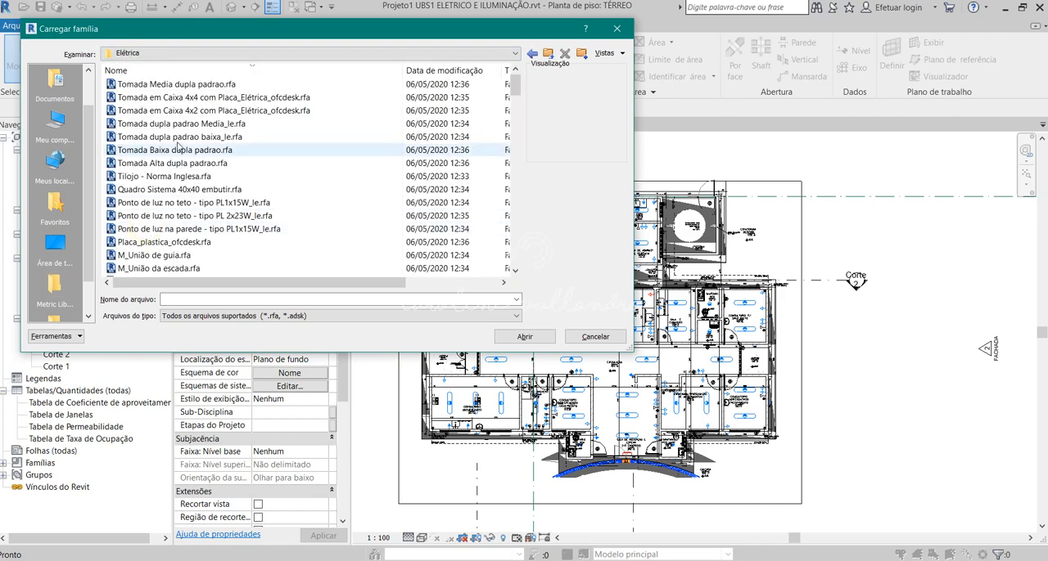
Go from the Elétrica folder into Arquitetura, Alimentação elétrica and open its Terminais folder.
{"action": "scroll", "coordinate": [239, 158], "scroll_direction": "down", "scroll_amount": 10}
{"action": "left_click_drag", "start_coordinate": [518, 124], "coordinate": [505, 285]}
{"action": "double_click", "coordinate": [185, 269]}
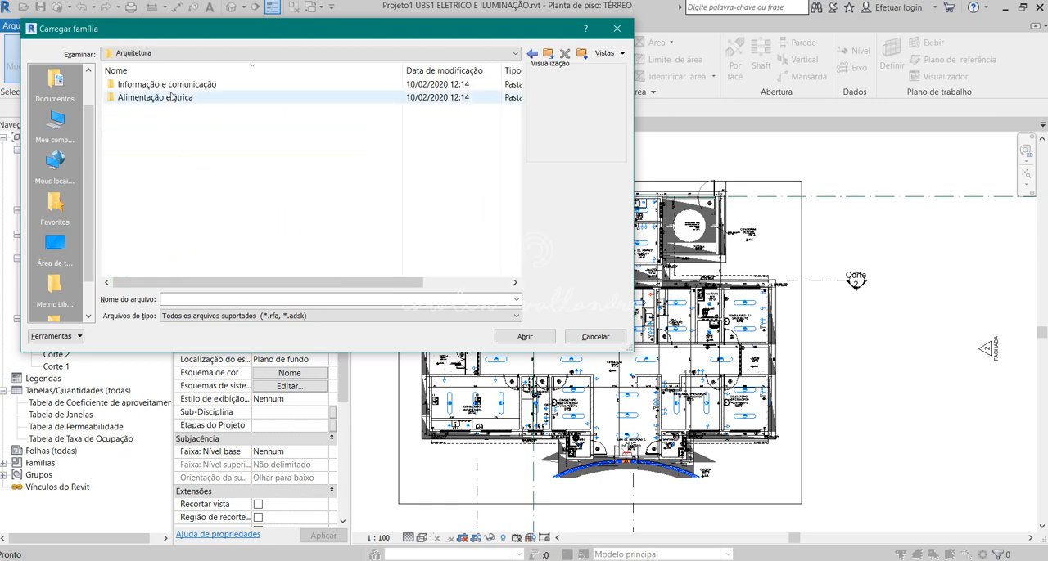
{"action": "double_click", "coordinate": [172, 97]}
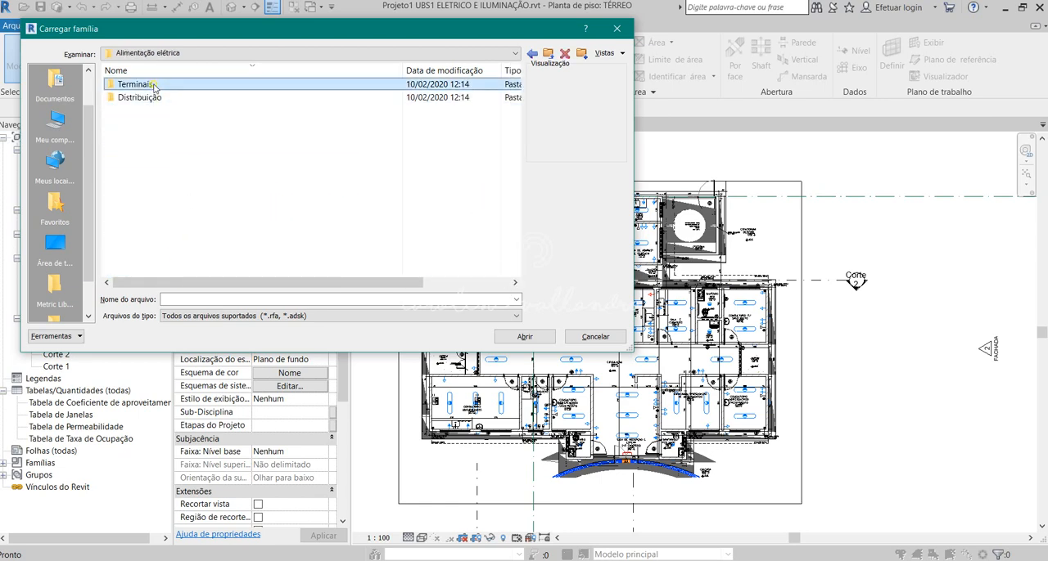
{"action": "double_click", "coordinate": [153, 86]}
Examine the previews of the wall-outlet, floor-outlet and switch families in the Terminais folder.
{"action": "left_click", "coordinate": [153, 85]}
{"action": "left_click", "coordinate": [157, 97]}
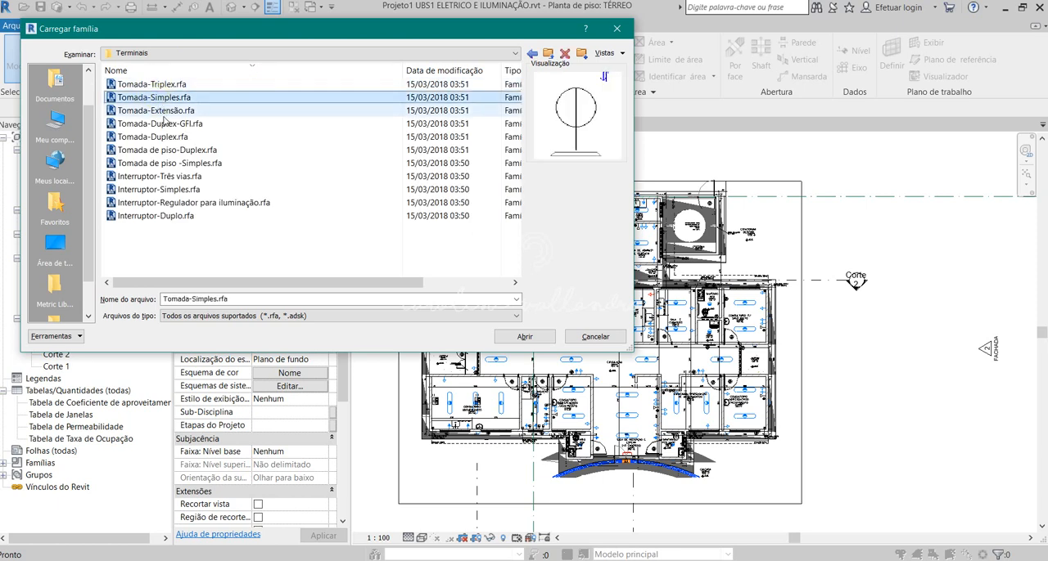
{"action": "left_click", "coordinate": [164, 111]}
{"action": "left_click", "coordinate": [158, 98]}
{"action": "left_click", "coordinate": [164, 124]}
{"action": "left_click", "coordinate": [171, 137]}
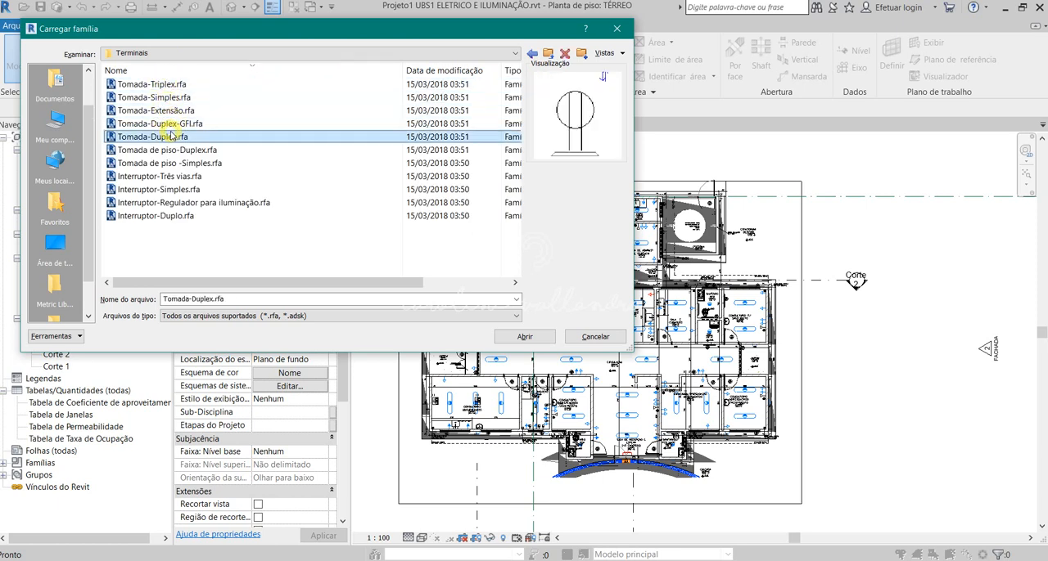
{"action": "left_click", "coordinate": [173, 150]}
{"action": "left_click", "coordinate": [178, 163]}
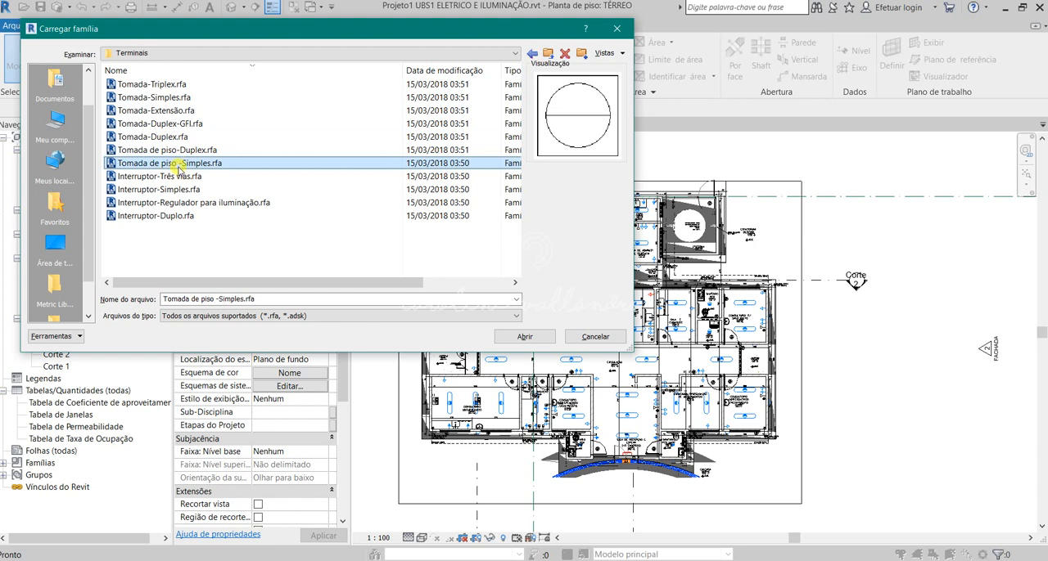
{"action": "left_click", "coordinate": [171, 176]}
{"action": "left_click", "coordinate": [163, 189]}
{"action": "left_click", "coordinate": [160, 202]}
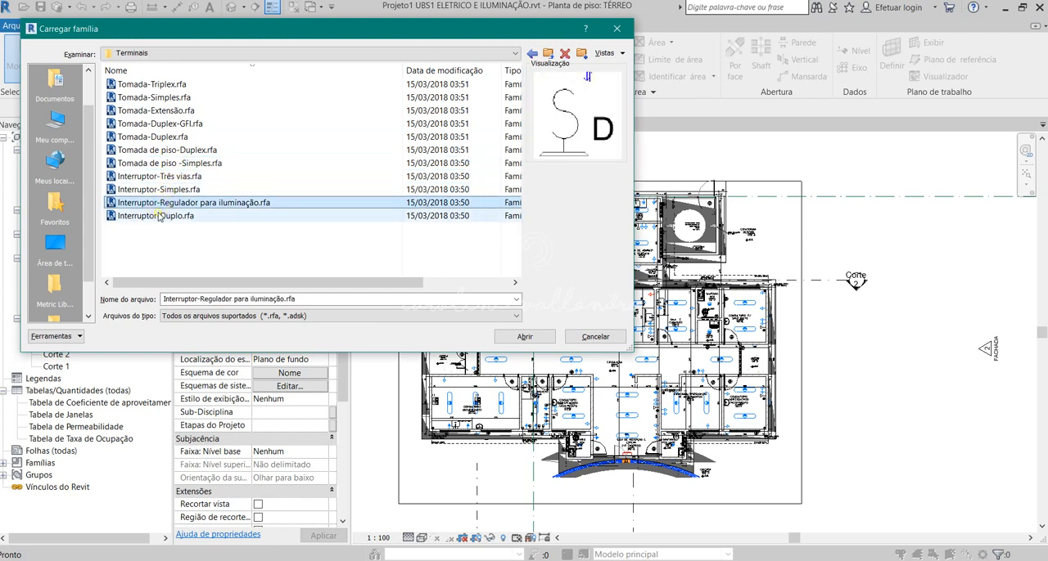
{"action": "left_click", "coordinate": [159, 216]}
{"action": "left_click", "coordinate": [158, 163]}
{"action": "left_click", "coordinate": [156, 137]}
{"action": "left_click", "coordinate": [153, 111]}
{"action": "left_click", "coordinate": [153, 97]}
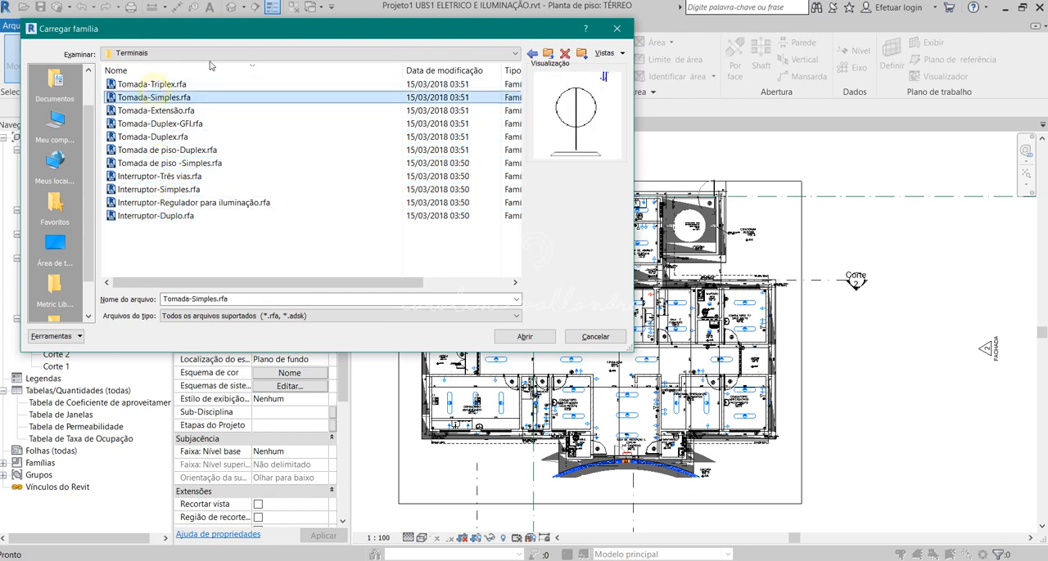
Load PONTOS ELÉTRICOS ARQUITETURA 2017.rfa from Documentos, 2020, unesc 2020, AULAS 2020_1, BIM REVIT 2020, DOWNLOAD ELÉTRICO.
{"action": "left_click", "coordinate": [254, 59]}
{"action": "left_click", "coordinate": [286, 252]}
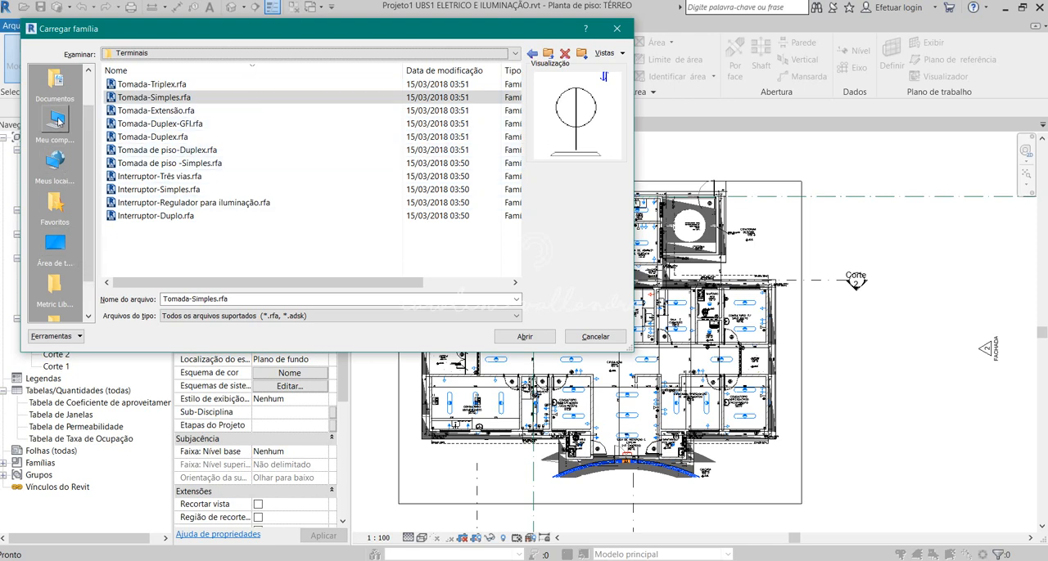
{"action": "left_click", "coordinate": [55, 85]}
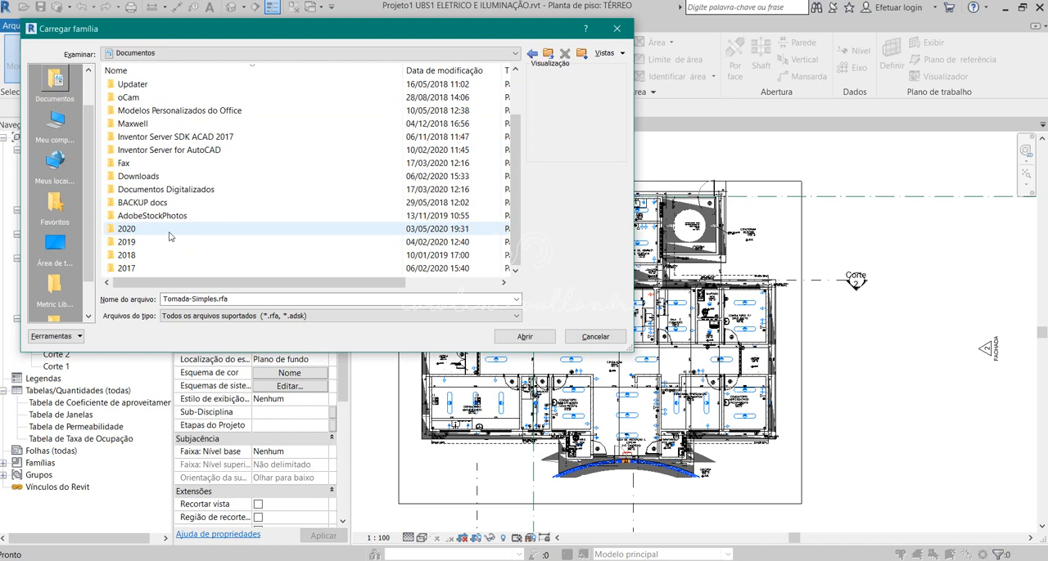
{"action": "double_click", "coordinate": [170, 234]}
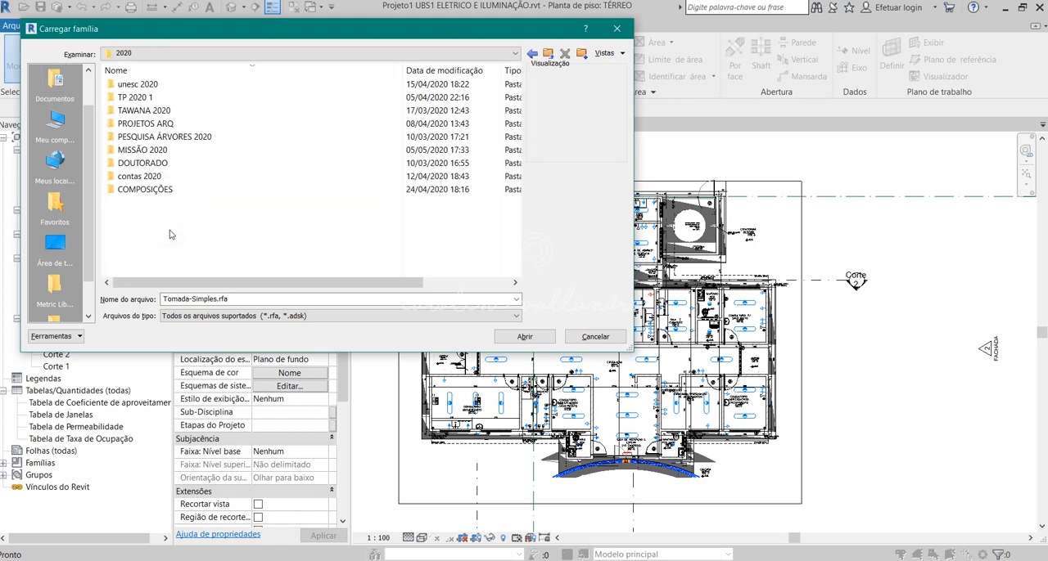
{"action": "double_click", "coordinate": [157, 86]}
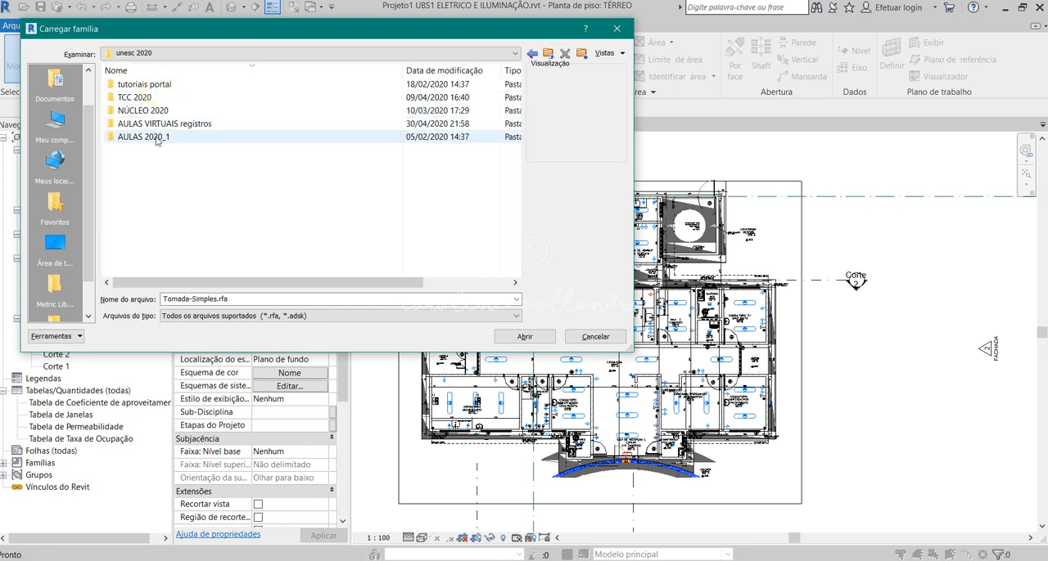
{"action": "double_click", "coordinate": [157, 138]}
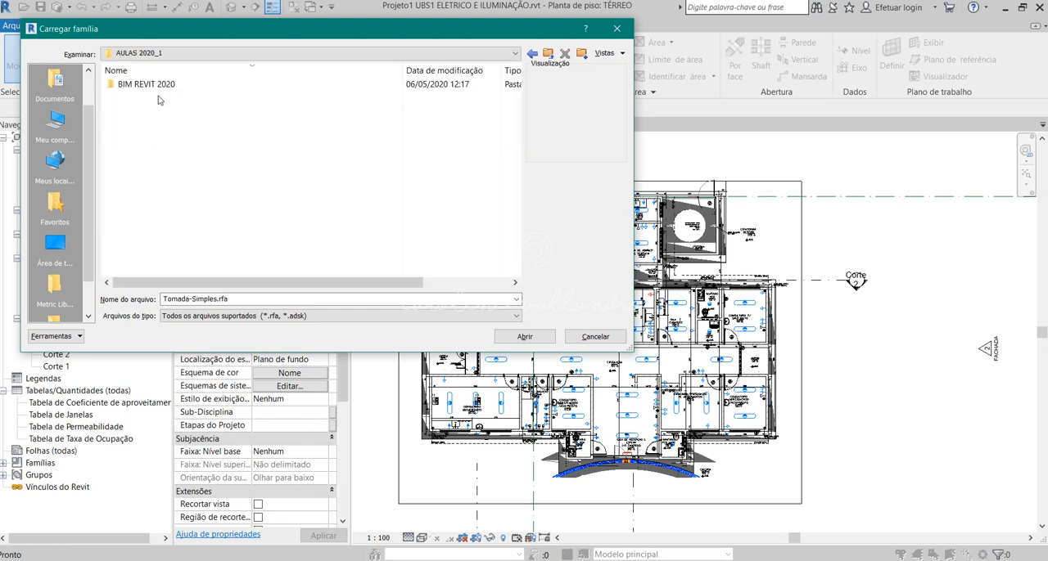
{"action": "double_click", "coordinate": [159, 87]}
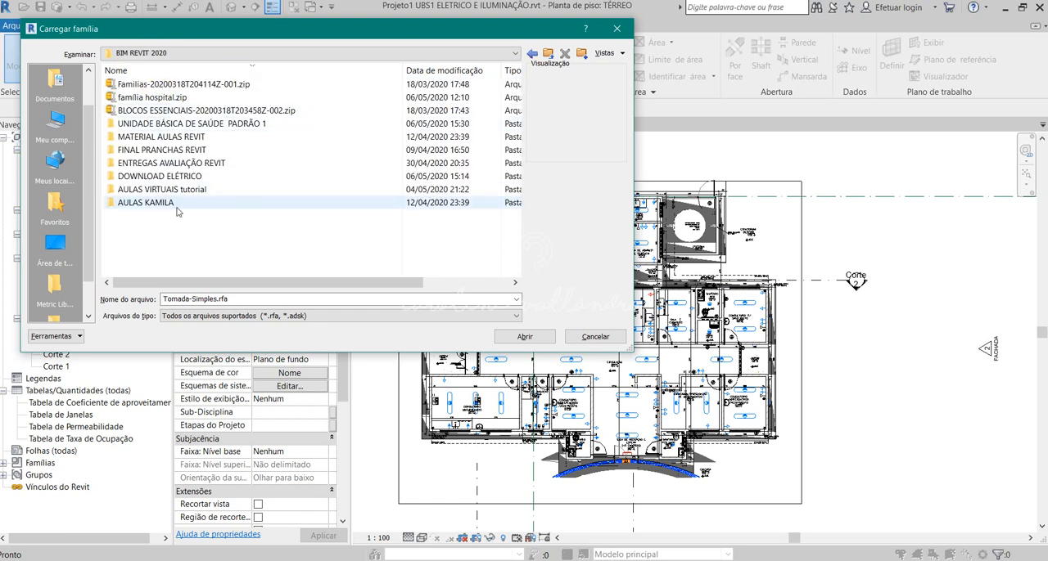
{"action": "double_click", "coordinate": [180, 177]}
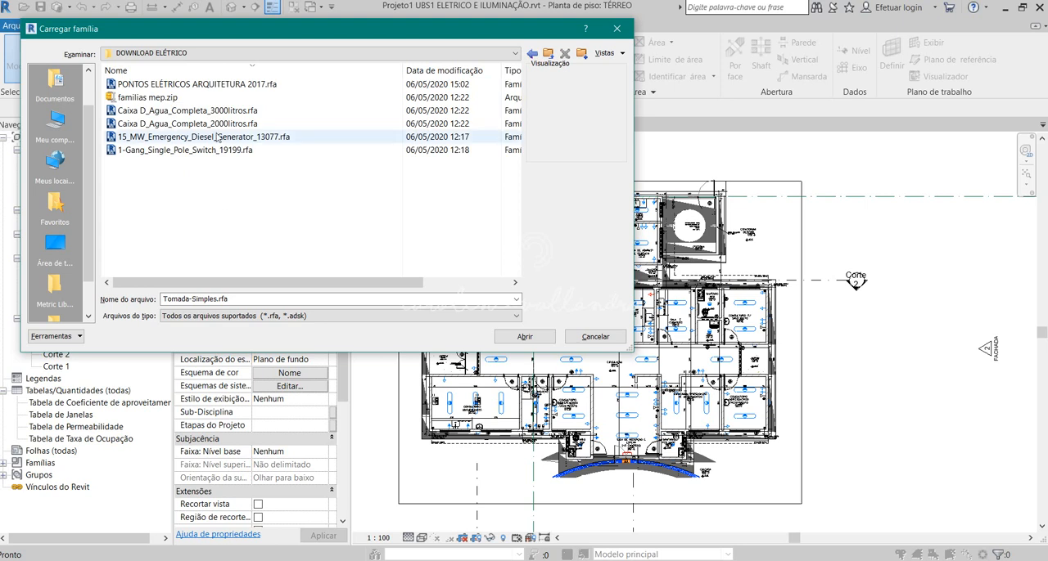
{"action": "left_click", "coordinate": [197, 85]}
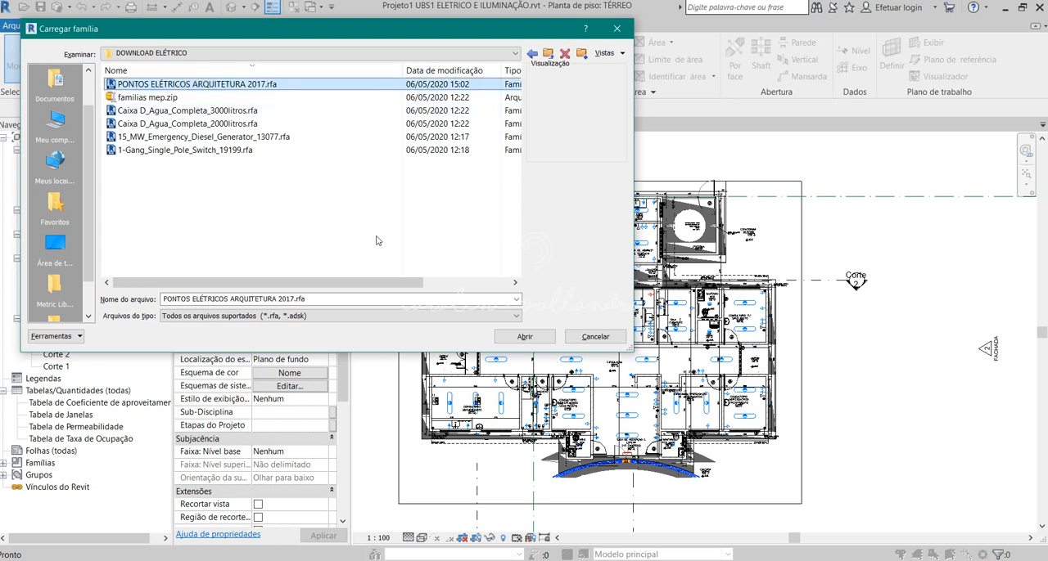
{"action": "left_click", "coordinate": [519, 337]}
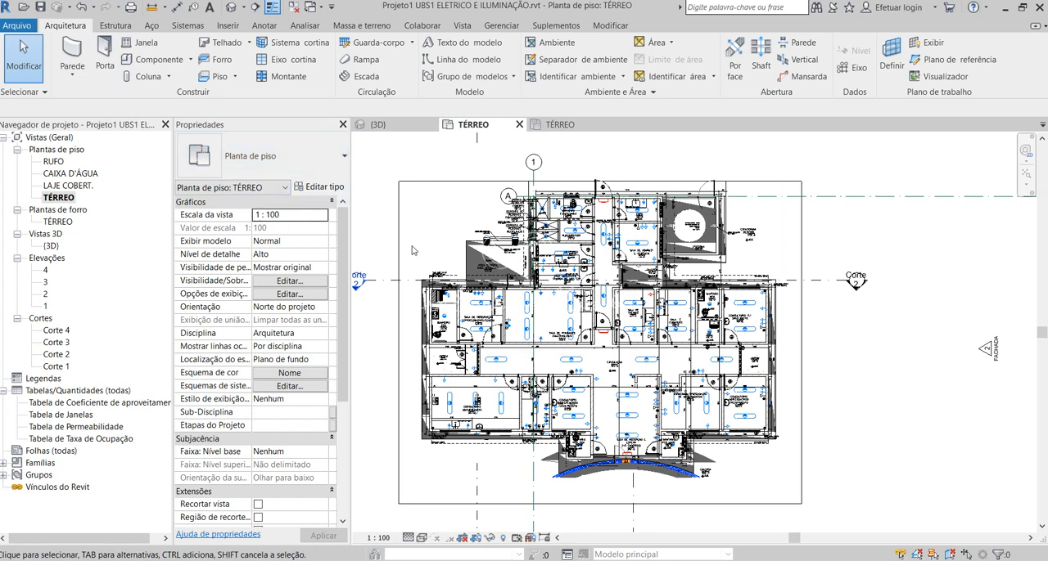
Start placing a component and choose the PONTOS ELÉTRICOS ARQUITETURA 2017 type Interruptor 1s + Tomada 10A 1s.
{"action": "left_click", "coordinate": [156, 60]}
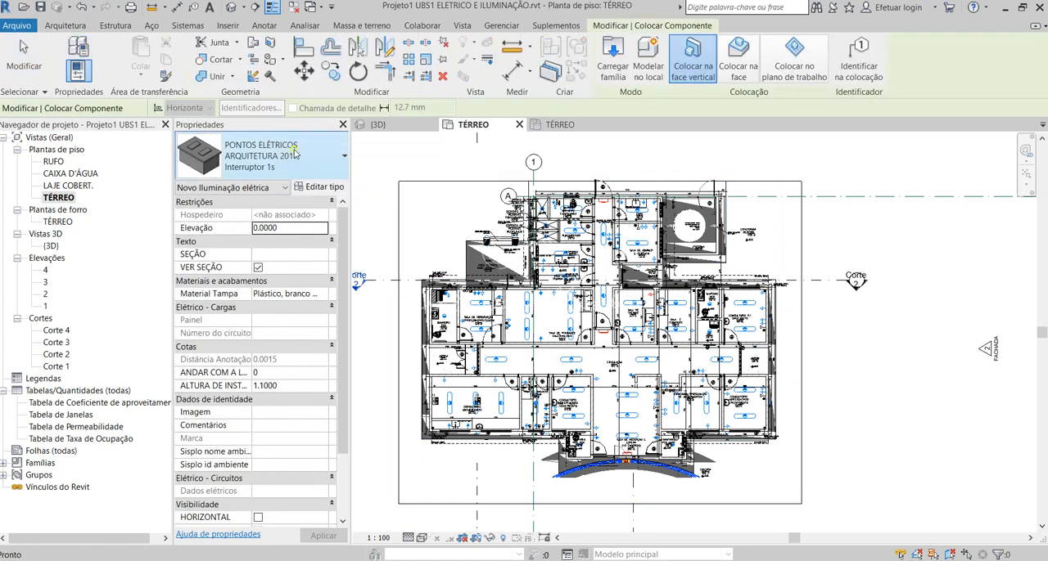
{"action": "left_click", "coordinate": [295, 154]}
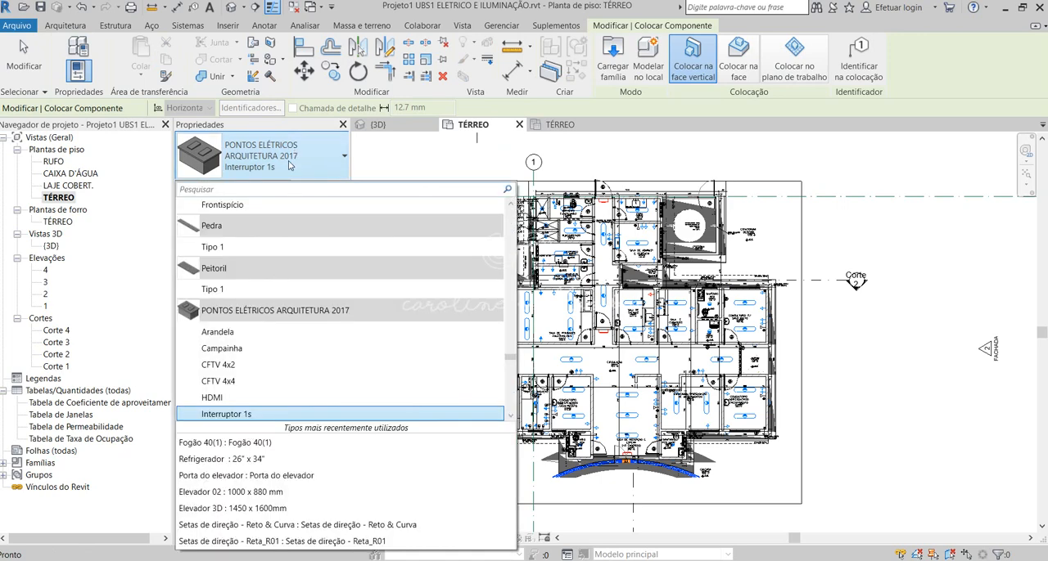
{"action": "scroll", "coordinate": [295, 311], "scroll_direction": "down", "scroll_amount": 2}
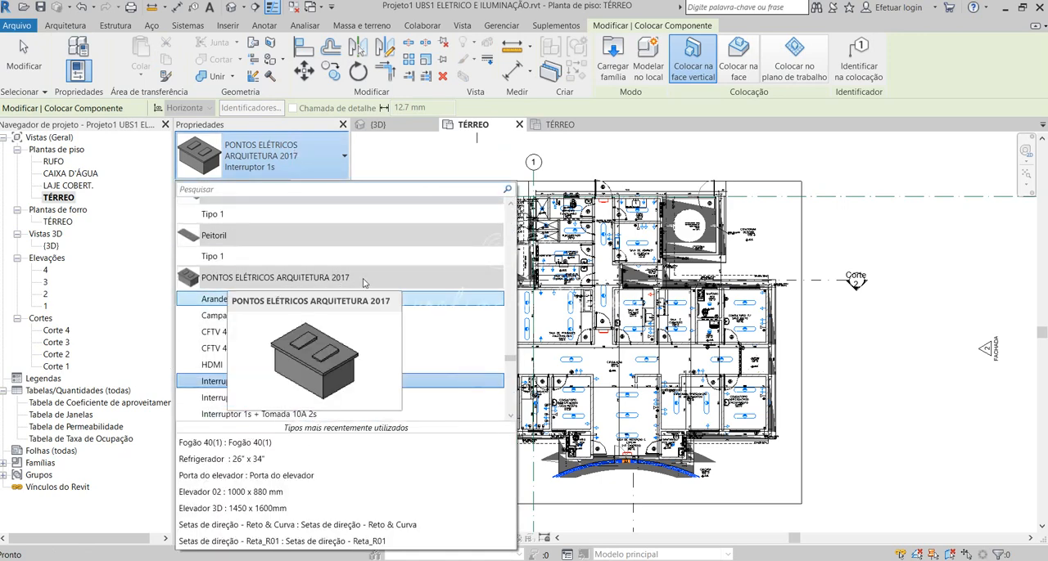
{"action": "scroll", "coordinate": [360, 282], "scroll_direction": "down", "scroll_amount": 3}
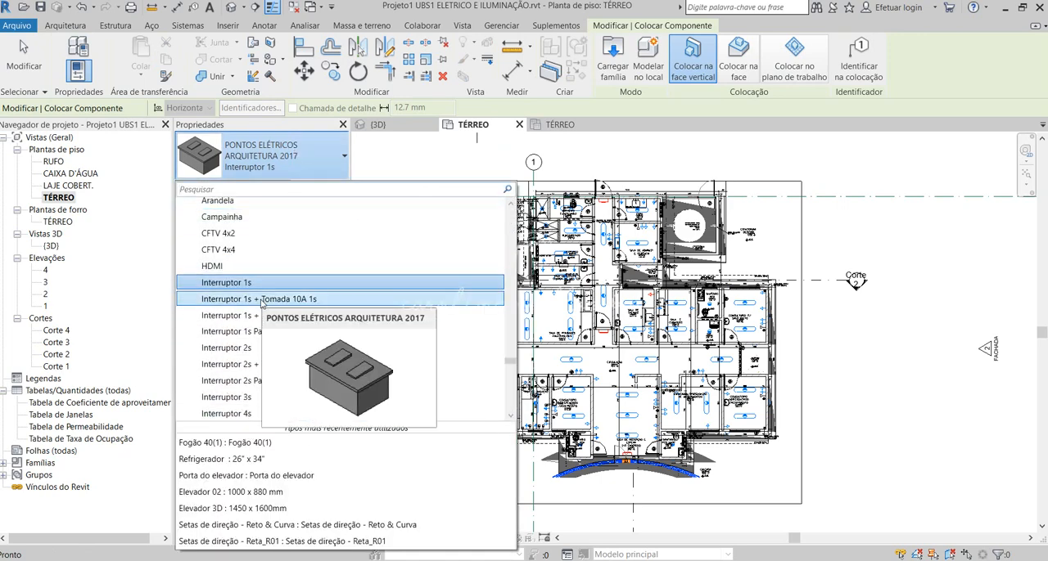
{"action": "scroll", "coordinate": [262, 303], "scroll_direction": "down", "scroll_amount": 2}
{"action": "left_click", "coordinate": [264, 230]}
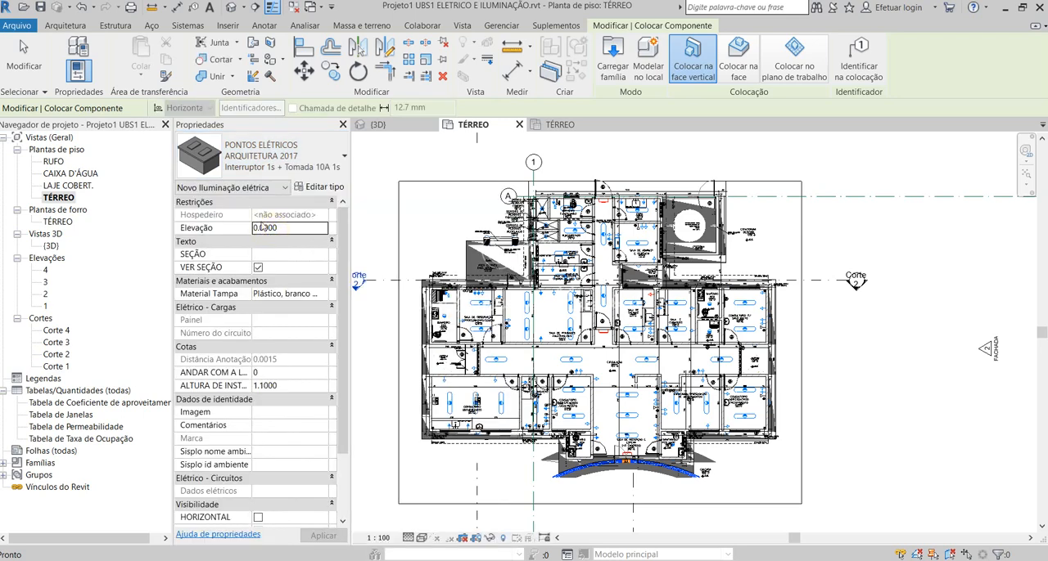
Review the family's switch, distribution-board, network and outlet types, and choose Interruptor 2s.
{"action": "left_click", "coordinate": [266, 170]}
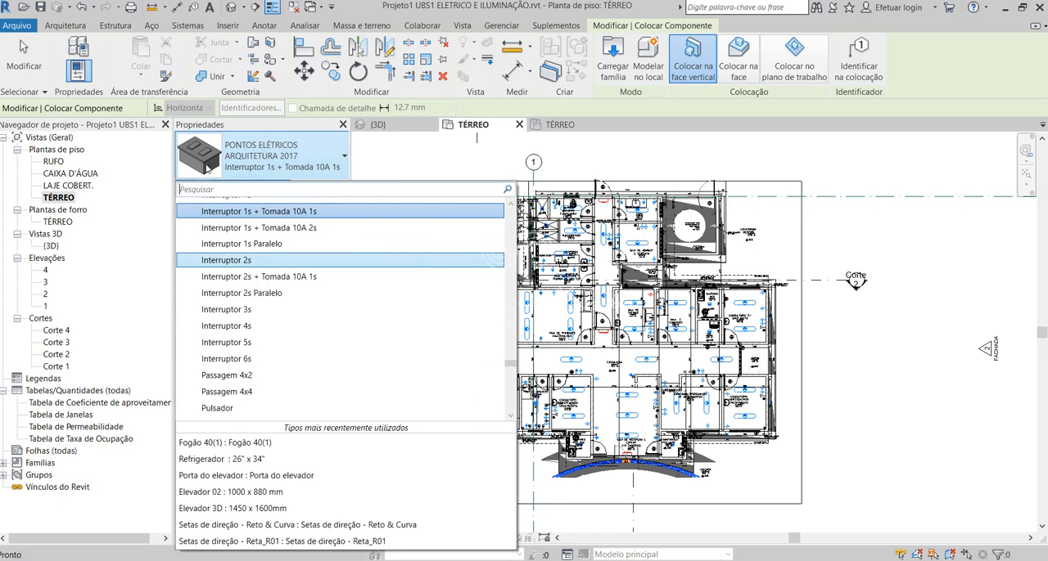
{"action": "scroll", "coordinate": [254, 241], "scroll_direction": "up", "scroll_amount": 1}
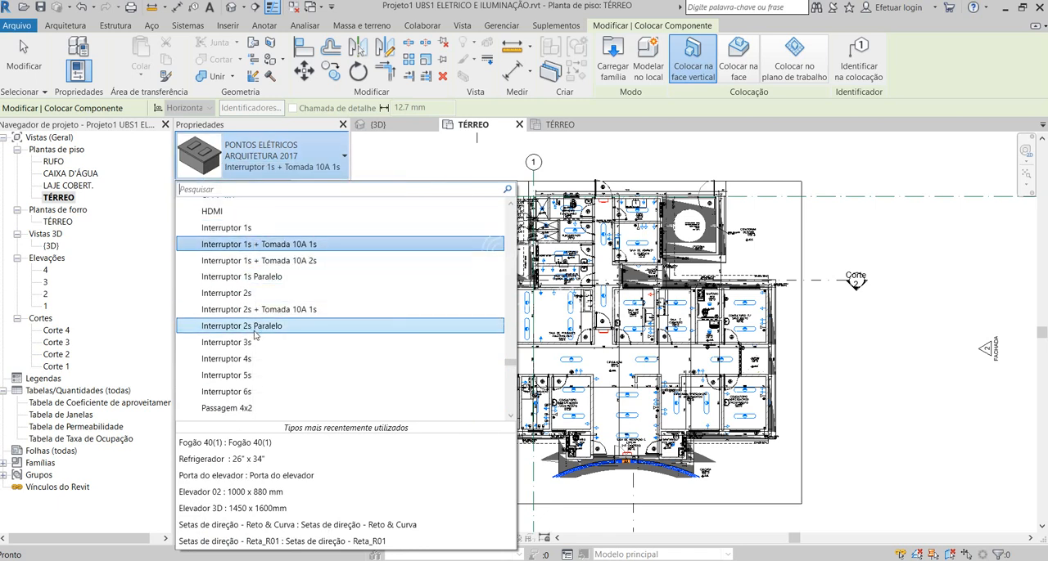
{"action": "scroll", "coordinate": [259, 331], "scroll_direction": "down", "scroll_amount": 5}
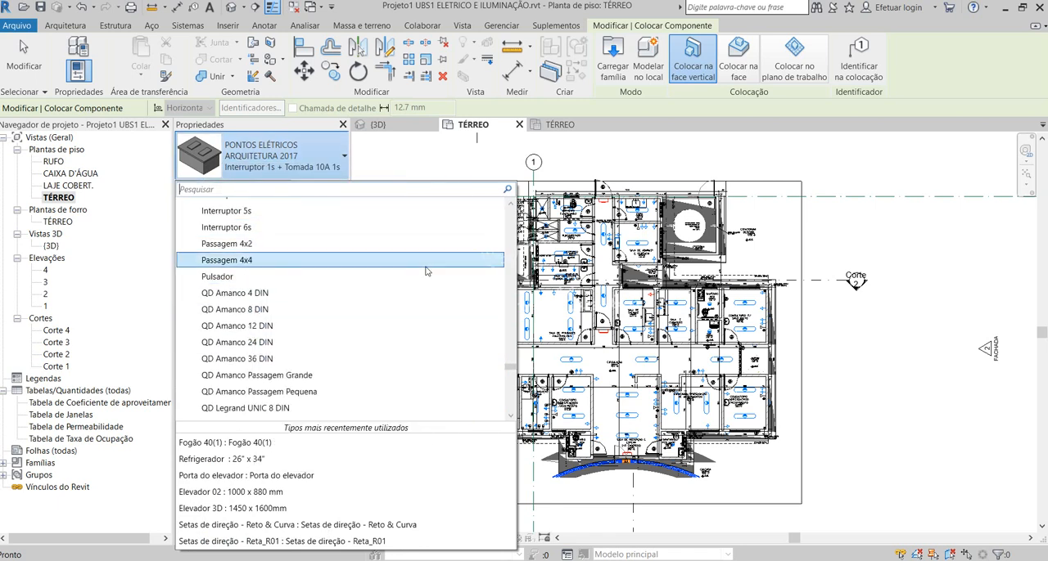
{"action": "scroll", "coordinate": [289, 292], "scroll_direction": "down", "scroll_amount": 6}
{"action": "scroll", "coordinate": [289, 292], "scroll_direction": "down", "scroll_amount": 5}
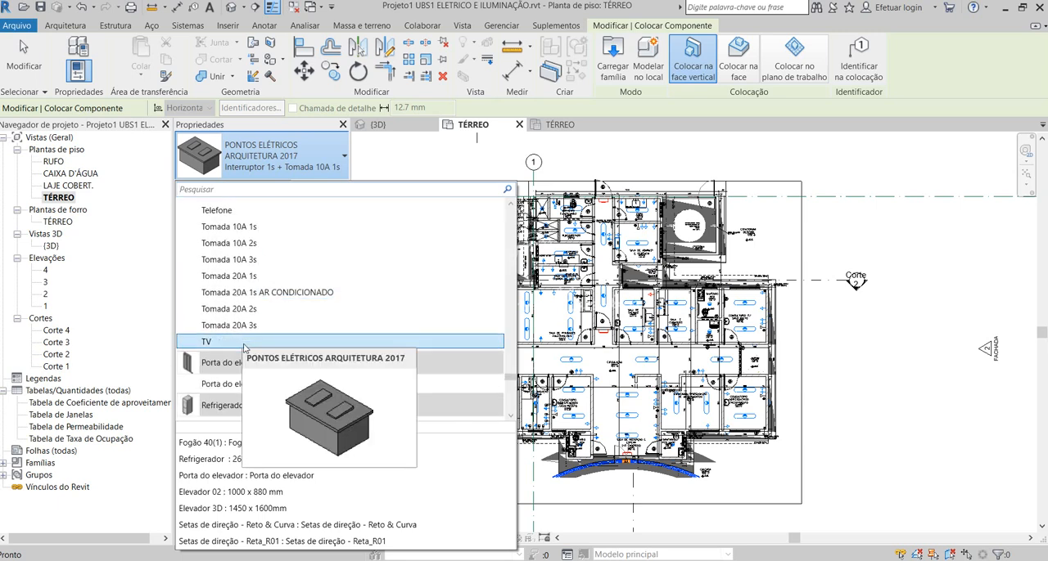
{"action": "scroll", "coordinate": [307, 302], "scroll_direction": "up", "scroll_amount": 2}
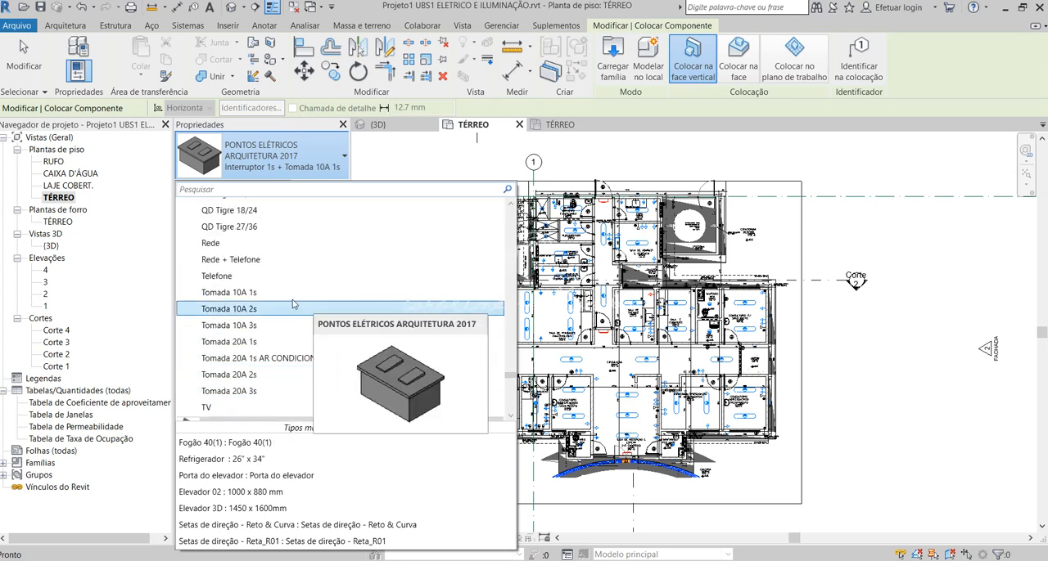
{"action": "scroll", "coordinate": [293, 300], "scroll_direction": "up", "scroll_amount": 3}
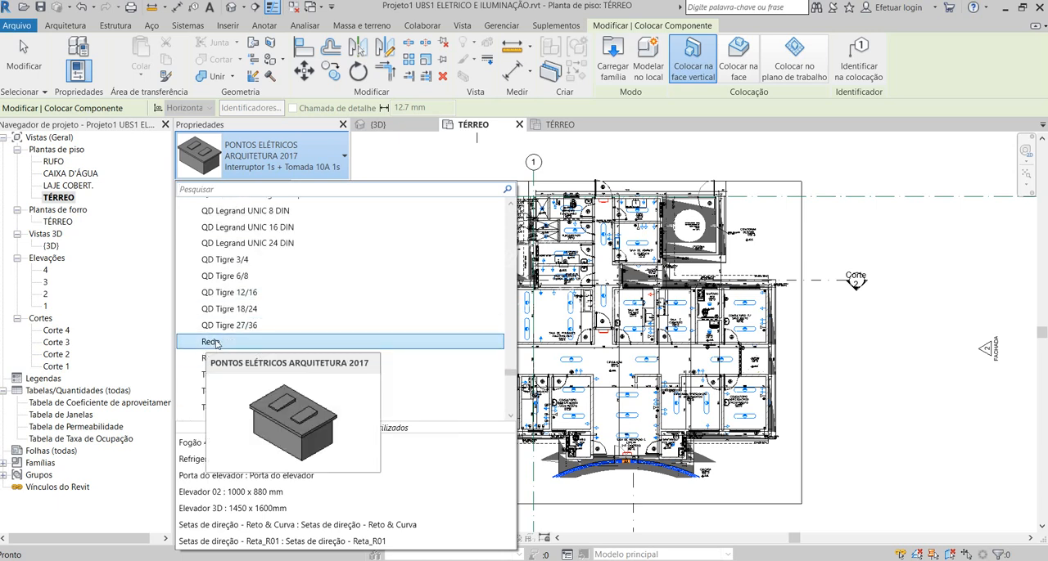
{"action": "scroll", "coordinate": [276, 355], "scroll_direction": "up", "scroll_amount": 3}
{"action": "scroll", "coordinate": [276, 355], "scroll_direction": "up", "scroll_amount": 7}
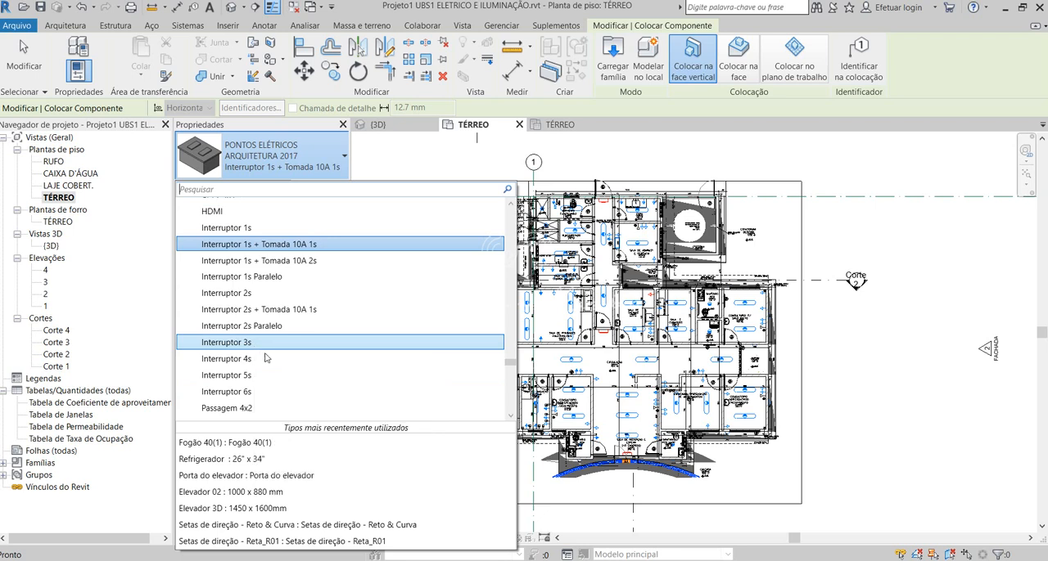
{"action": "scroll", "coordinate": [281, 311], "scroll_direction": "up", "scroll_amount": 3}
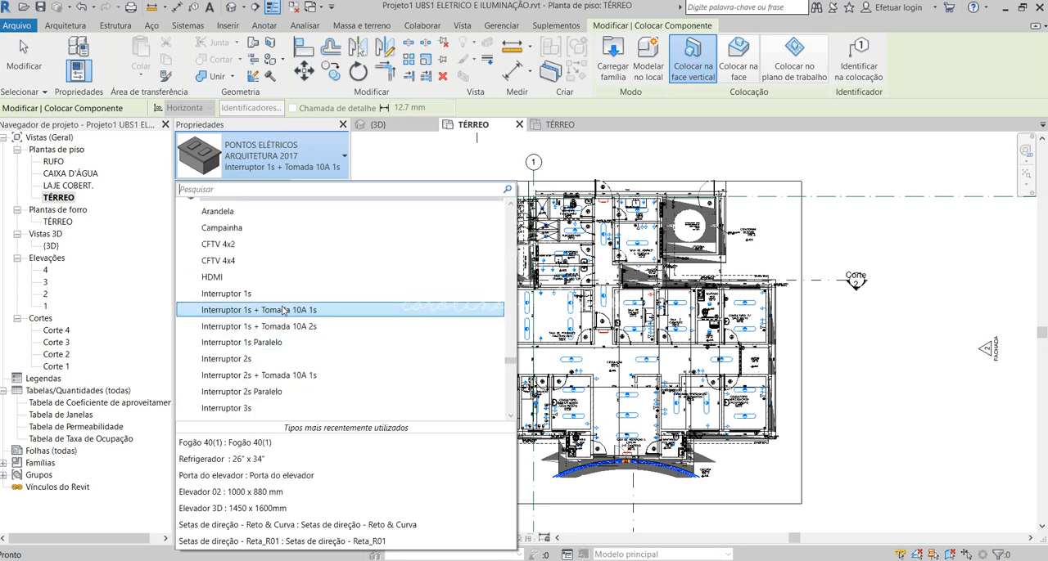
{"action": "scroll", "coordinate": [335, 325], "scroll_direction": "down", "scroll_amount": 4}
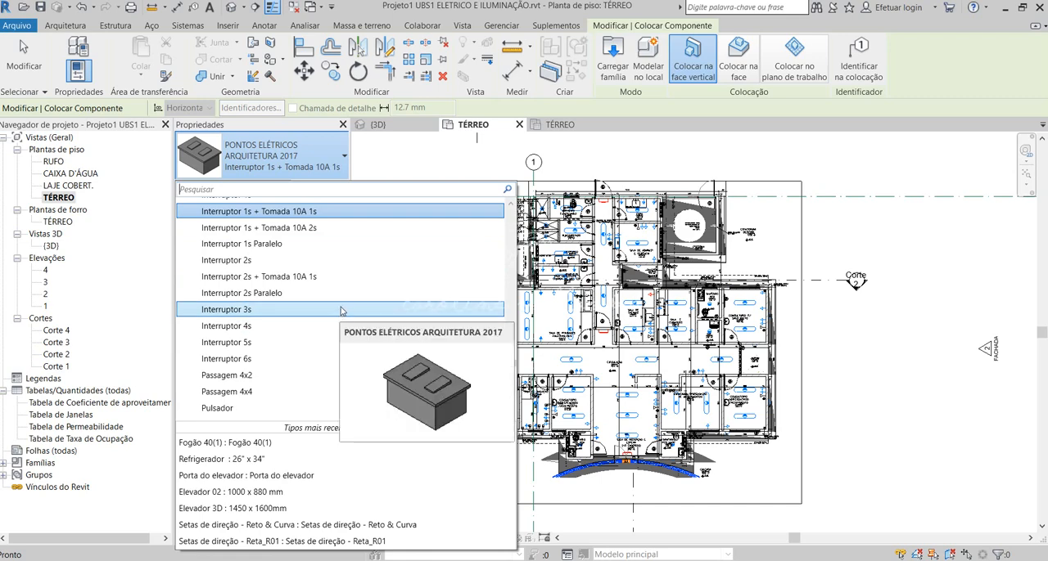
{"action": "left_click", "coordinate": [265, 261]}
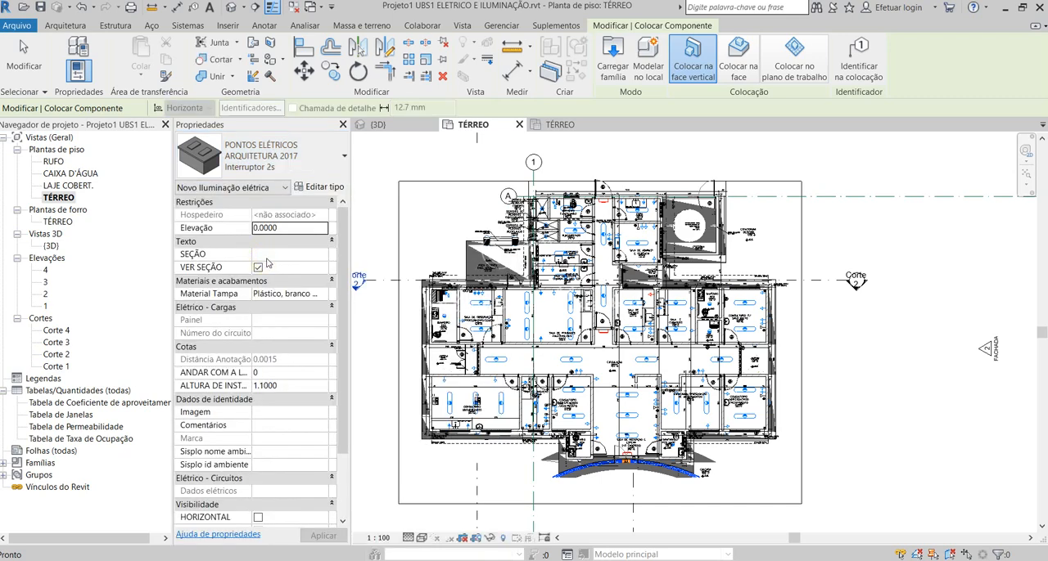
Place an Interruptor 1s on the door-side wall of SANITÁRIO PCD FEM., about 0.40 m from the room's upper corner.
{"action": "scroll", "coordinate": [563, 382], "scroll_direction": "up", "scroll_amount": 5}
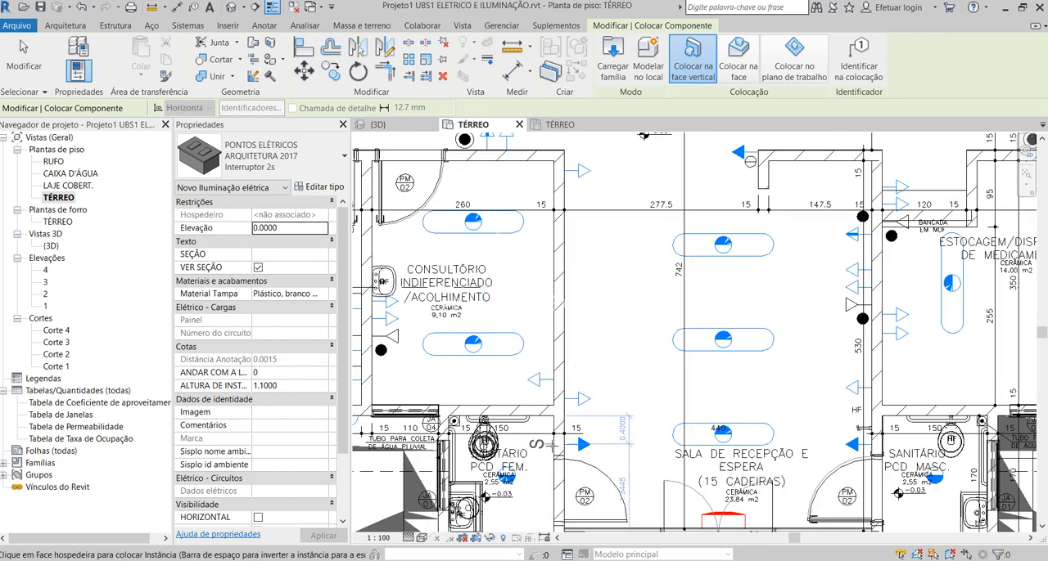
{"action": "left_click", "coordinate": [289, 175]}
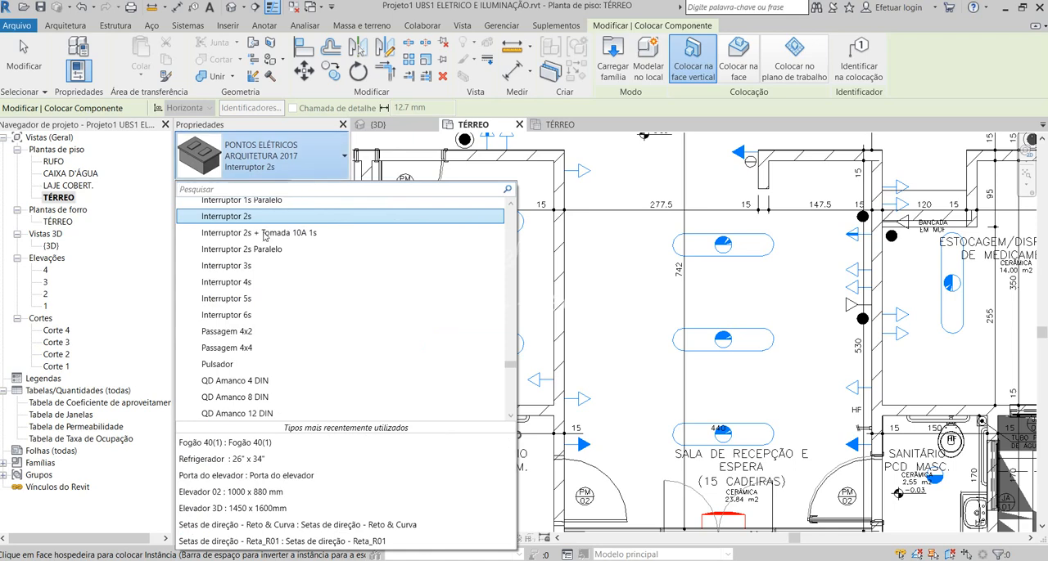
{"action": "scroll", "coordinate": [260, 298], "scroll_direction": "up", "scroll_amount": 2}
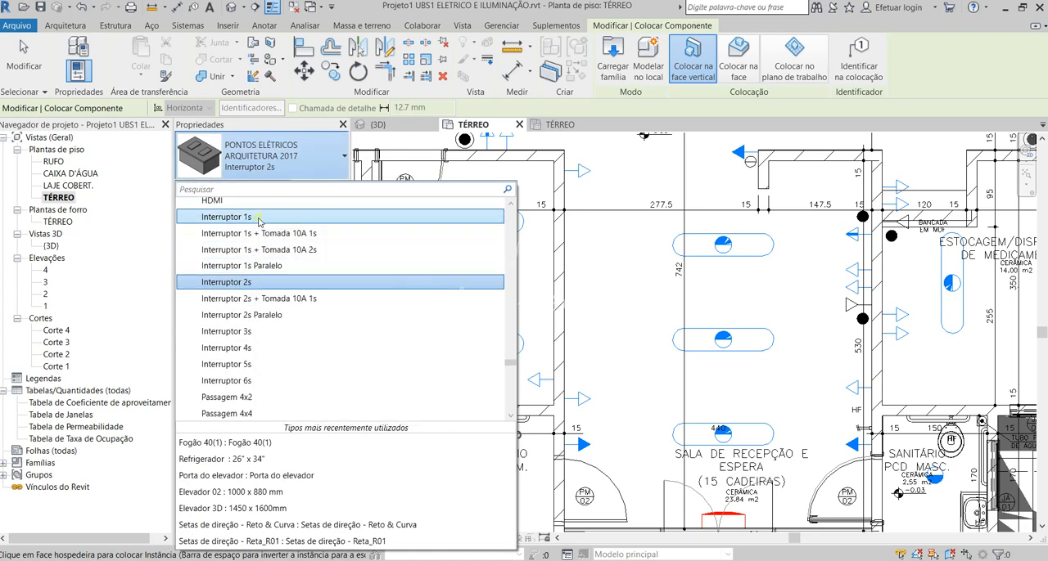
{"action": "left_click", "coordinate": [258, 218]}
{"action": "scroll", "coordinate": [550, 443], "scroll_direction": "up", "scroll_amount": 2}
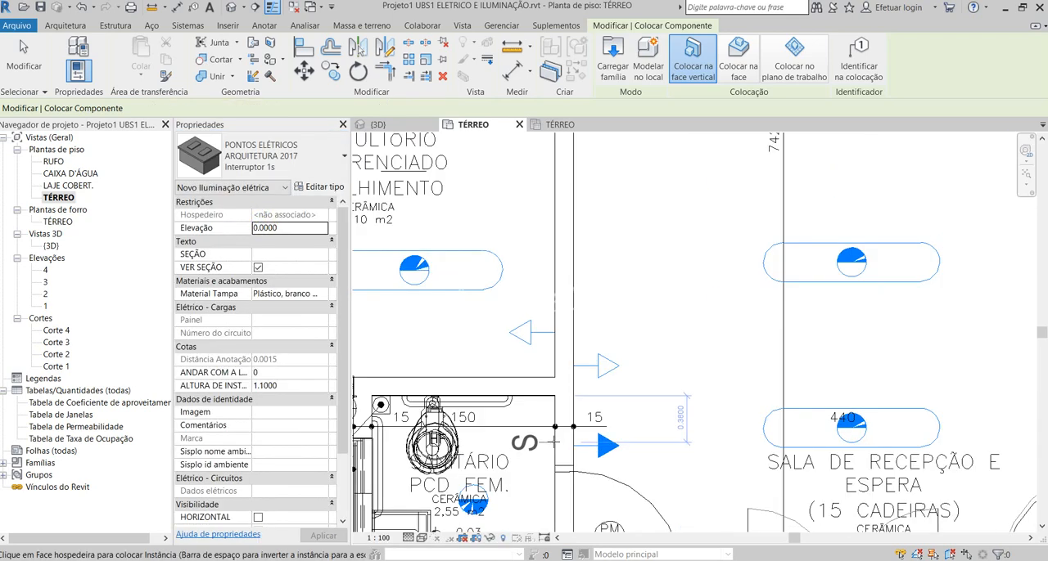
{"action": "left_click", "coordinate": [553, 446]}
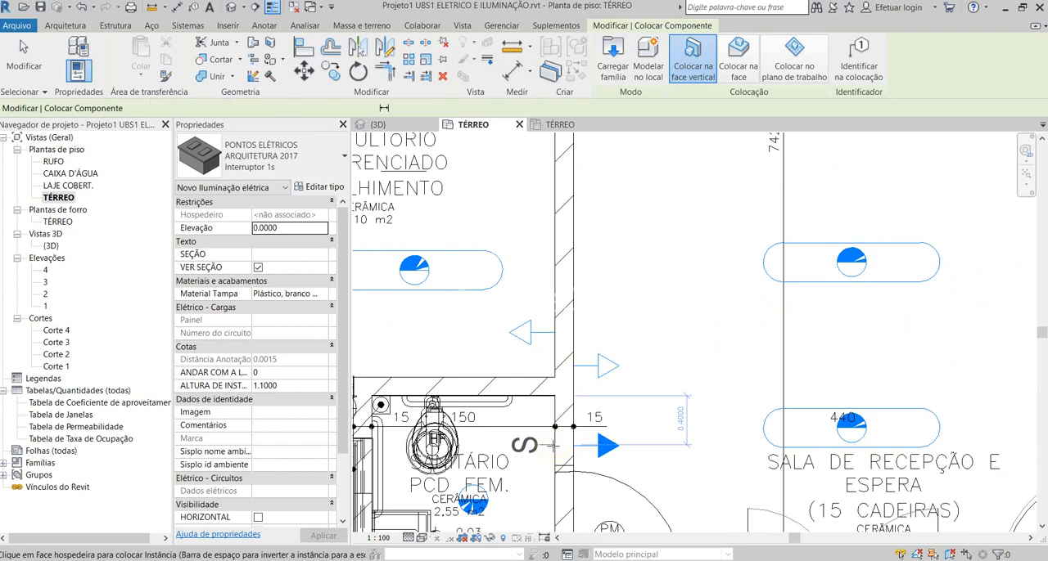
{"action": "middle_click_drag", "start_coordinate": [527, 474], "coordinate": [581, 348]}
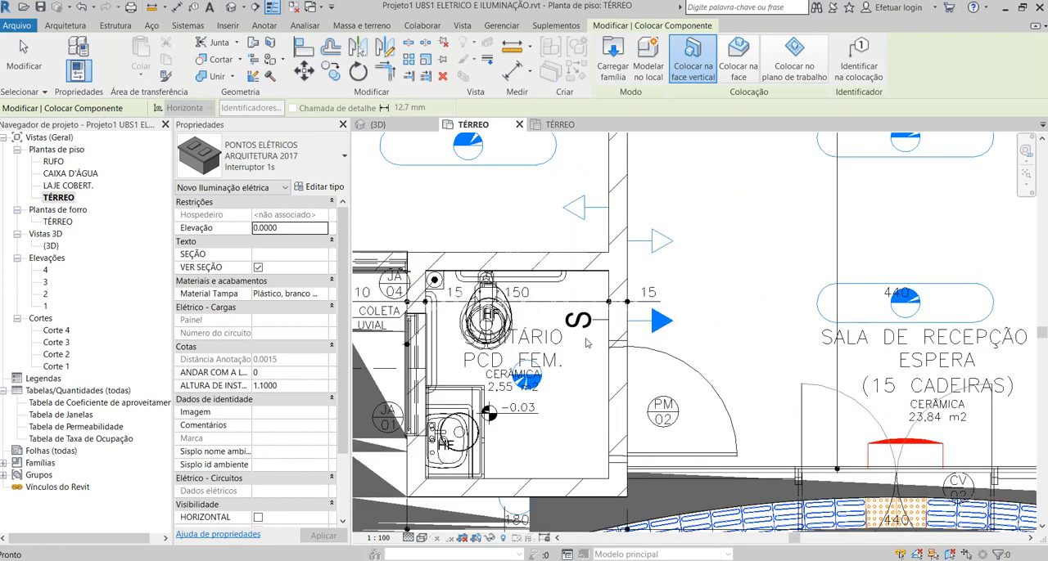
{"action": "scroll", "coordinate": [624, 301], "scroll_direction": "down", "scroll_amount": 2}
{"action": "key", "text": "Escape"}
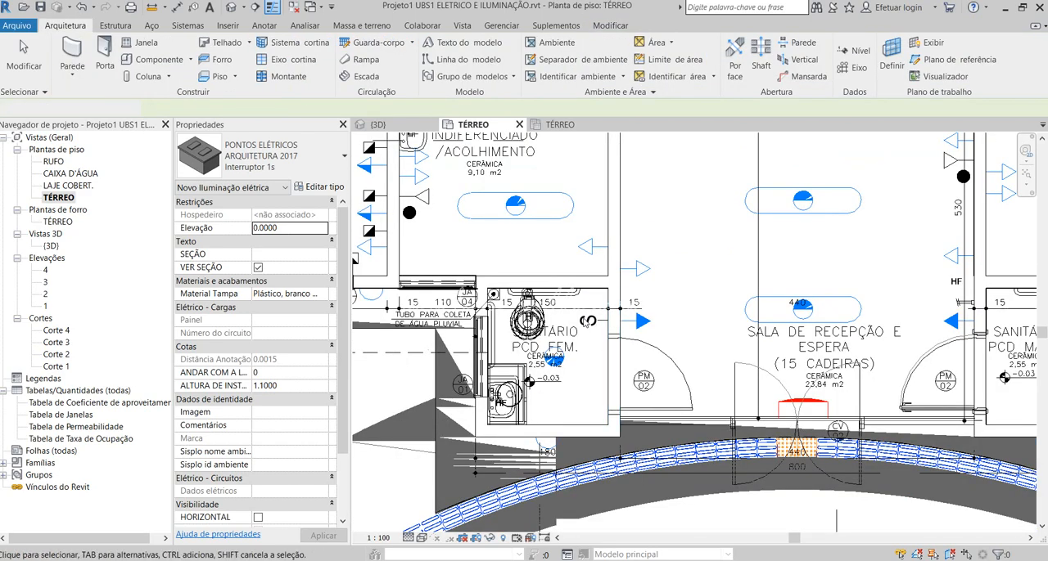
{"action": "key", "text": "Escape"}
Set the TÉRREO floor plan's view scale to 1:50.
{"action": "left_click", "coordinate": [381, 538]}
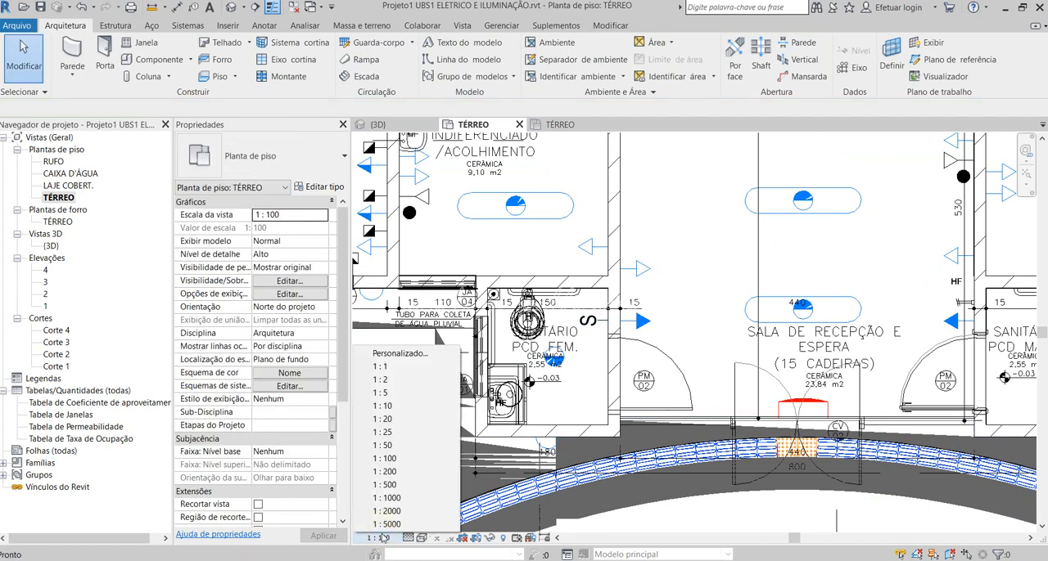
{"action": "left_click", "coordinate": [413, 443]}
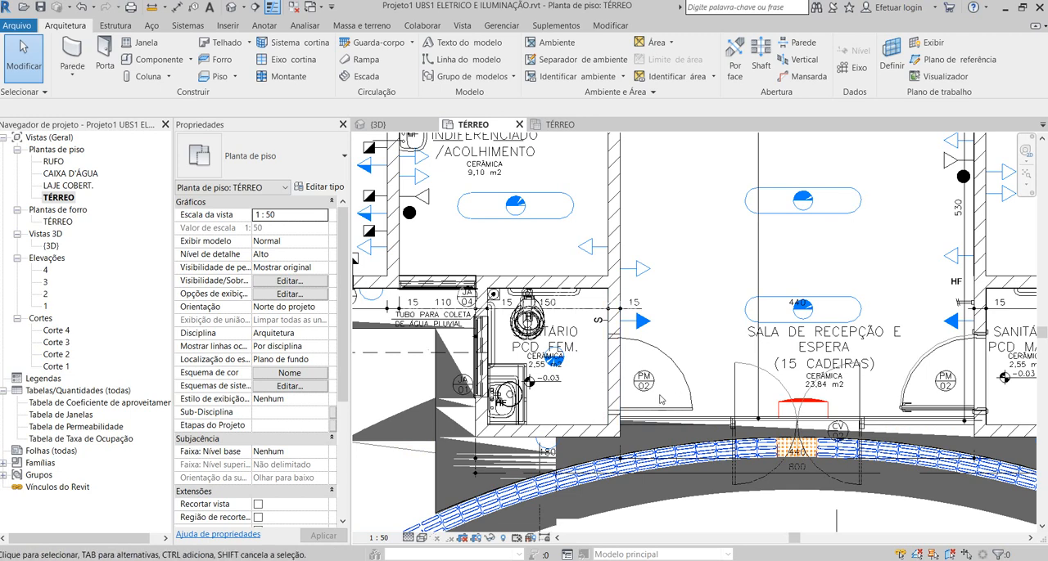
{"action": "middle_click_drag", "start_coordinate": [621, 370], "coordinate": [591, 393]}
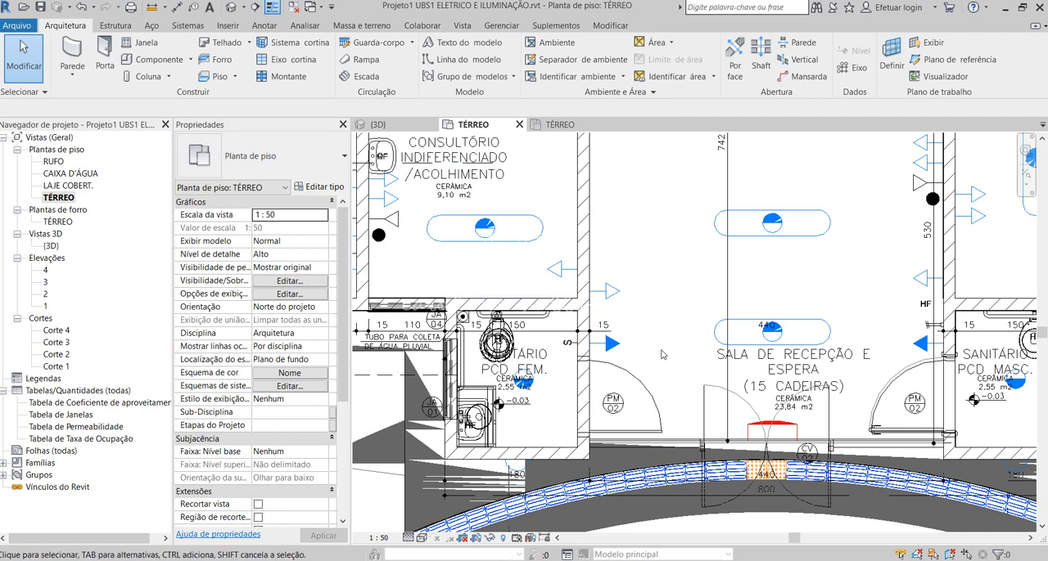
{"action": "middle_click_drag", "start_coordinate": [661, 354], "coordinate": [672, 368]}
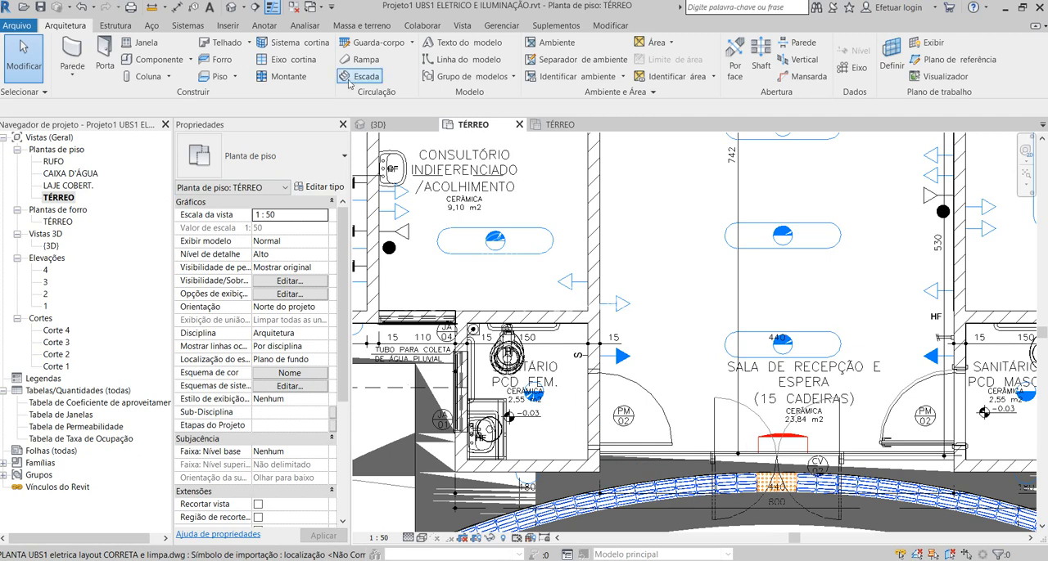
Open the 3D view and pull the section box's front face into the building to expose the women's accessible toilet.
{"action": "left_click", "coordinate": [232, 7]}
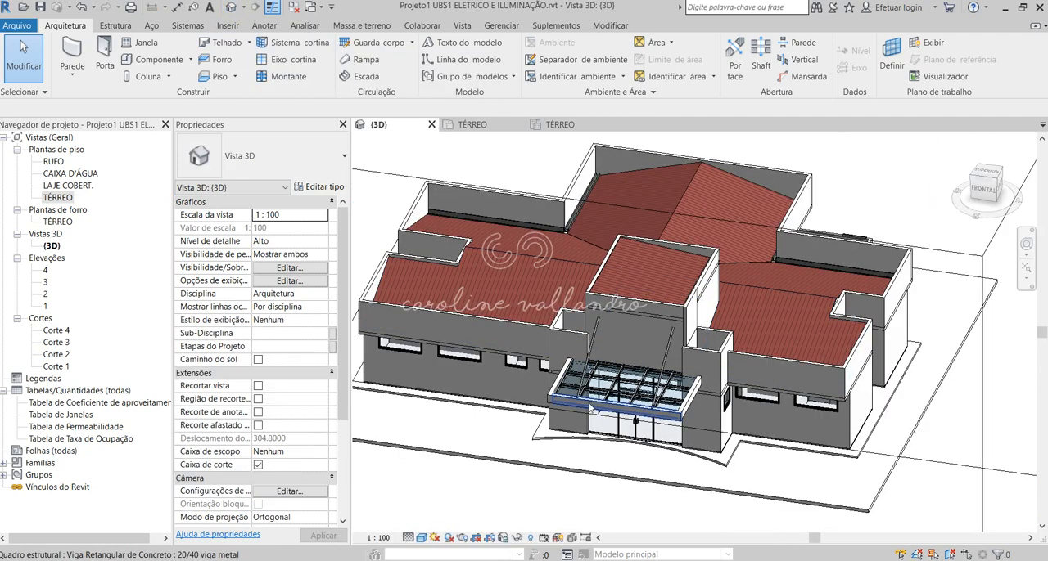
{"action": "scroll", "coordinate": [608, 363], "scroll_direction": "down", "scroll_amount": 5}
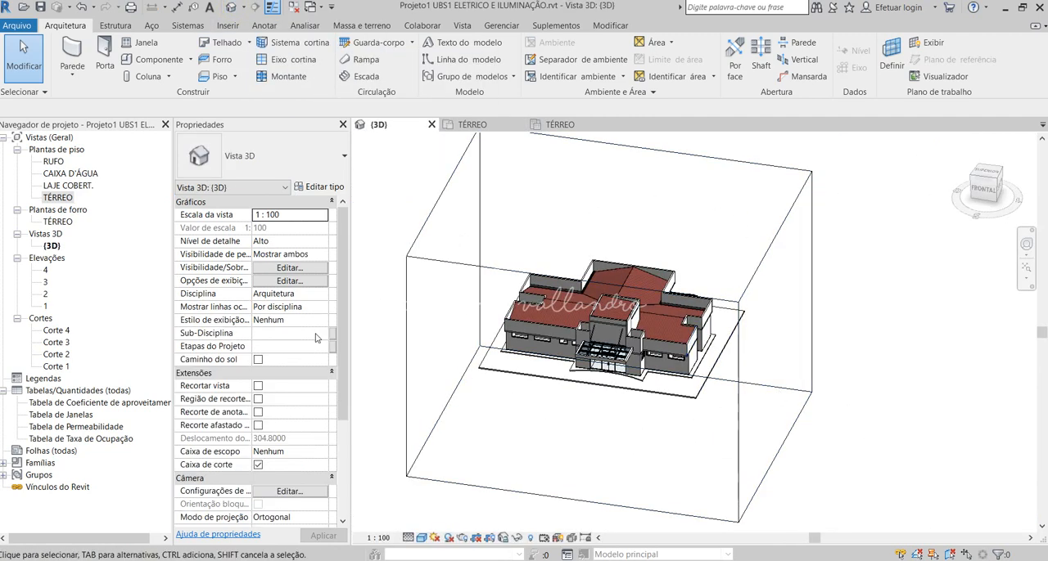
{"action": "scroll", "coordinate": [228, 417], "scroll_direction": "down", "scroll_amount": 4}
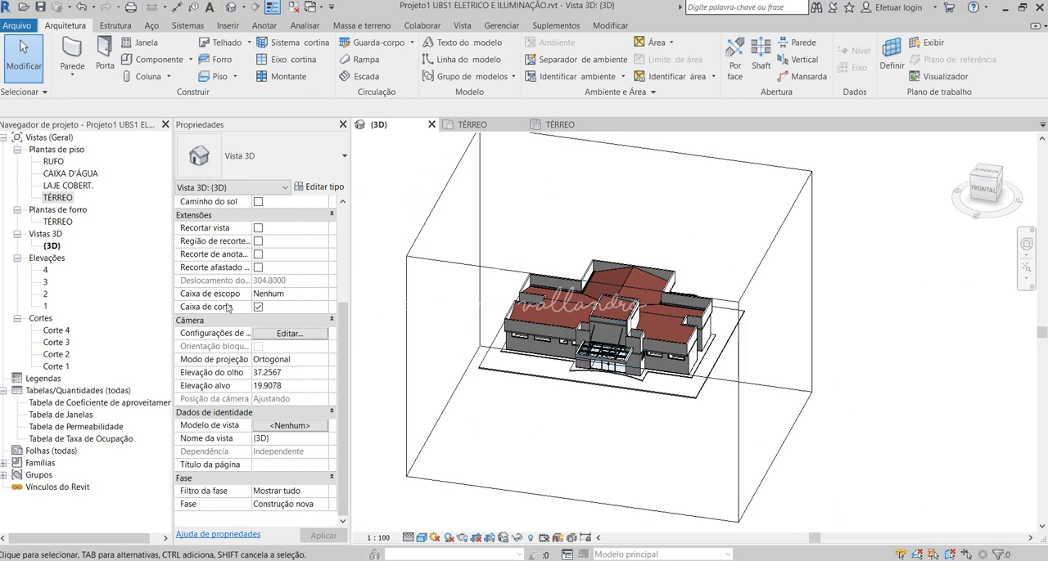
{"action": "left_click", "coordinate": [746, 286]}
{"action": "left_click_drag", "start_coordinate": [571, 390], "coordinate": [609, 363]}
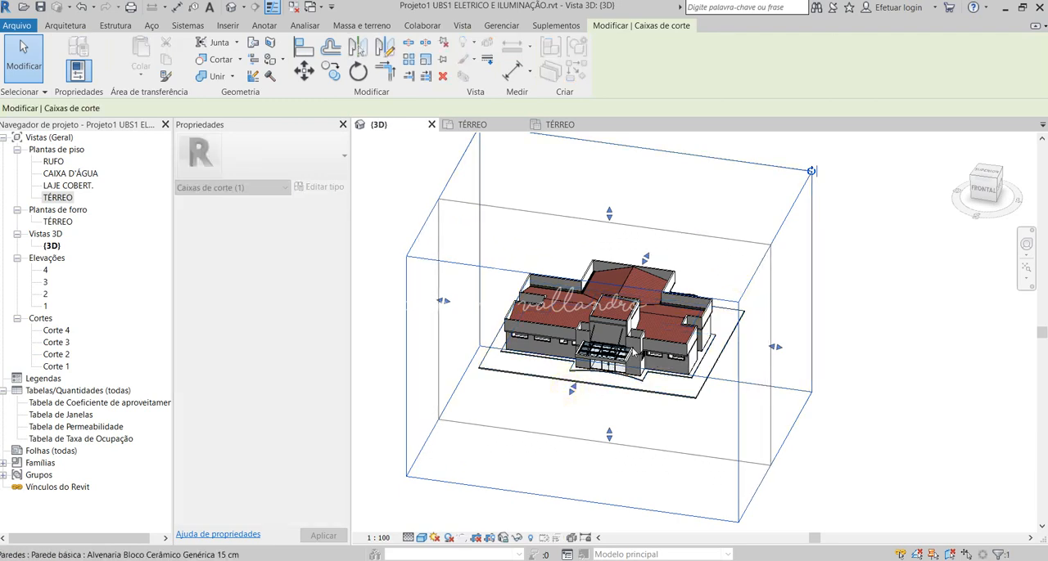
{"action": "scroll", "coordinate": [602, 360], "scroll_direction": "up", "scroll_amount": 5}
{"action": "scroll", "coordinate": [598, 362], "scroll_direction": "down", "scroll_amount": 5}
{"action": "middle_click_drag", "start_coordinate": [598, 362], "coordinate": [769, 296], "text": "shift"}
{"action": "scroll", "coordinate": [769, 296], "scroll_direction": "up", "scroll_amount": 4}
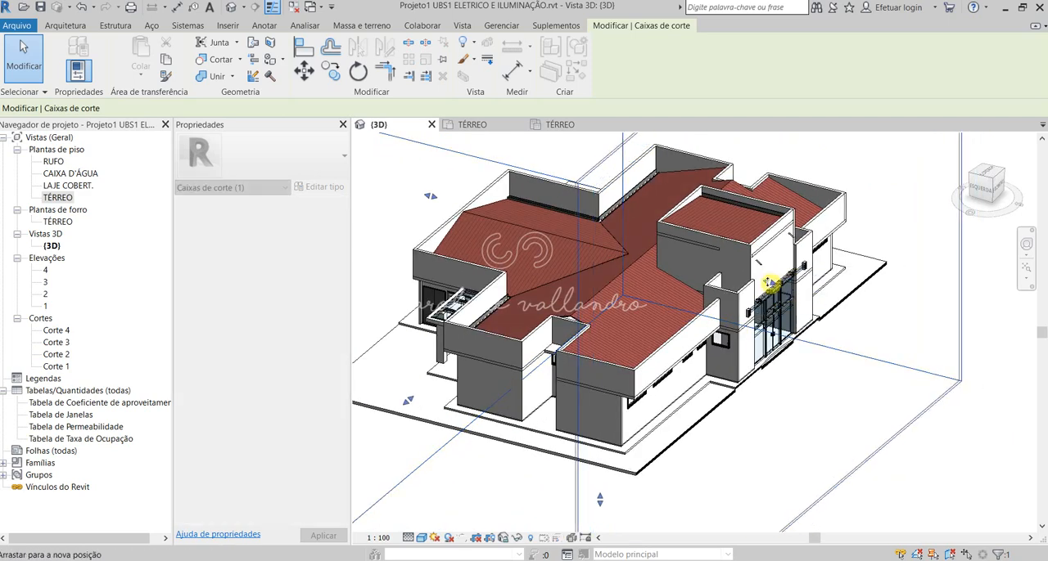
{"action": "left_click_drag", "start_coordinate": [768, 283], "coordinate": [745, 296]}
{"action": "scroll", "coordinate": [772, 375], "scroll_direction": "up", "scroll_amount": 3}
{"action": "scroll", "coordinate": [772, 376], "scroll_direction": "up", "scroll_amount": 6}
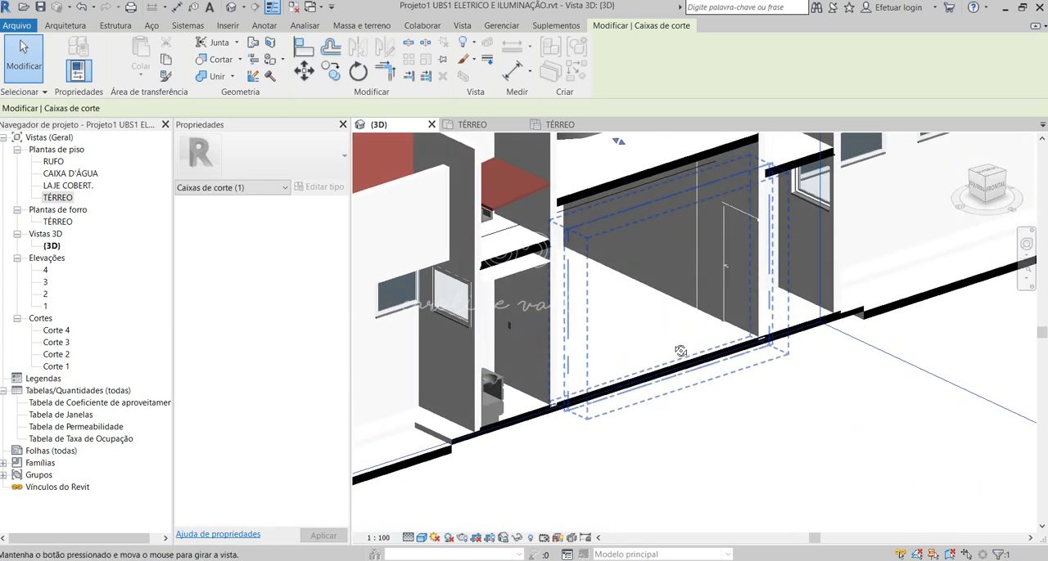
Inspect the placed switch up close in the Linha oculta visual style, and return the view to Sombreado.
{"action": "scroll", "coordinate": [425, 319], "scroll_direction": "up", "scroll_amount": 3}
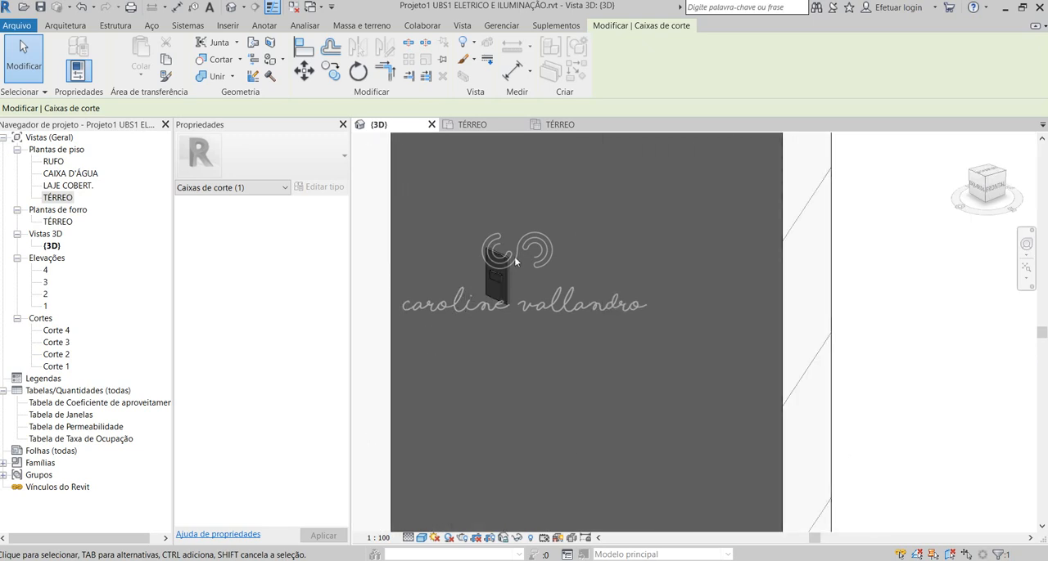
{"action": "scroll", "coordinate": [514, 260], "scroll_direction": "up", "scroll_amount": 4}
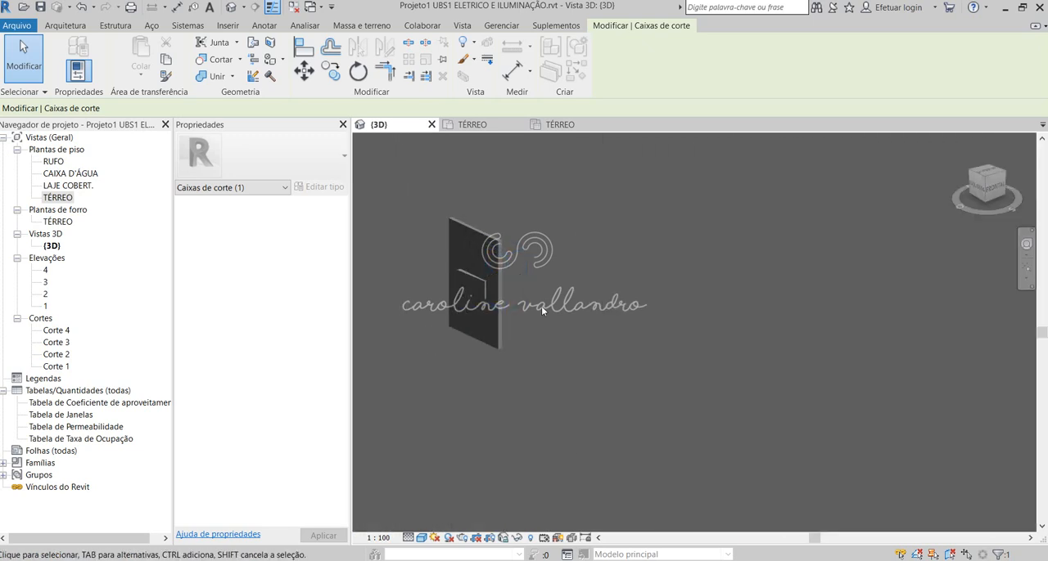
{"action": "left_click", "coordinate": [422, 537]}
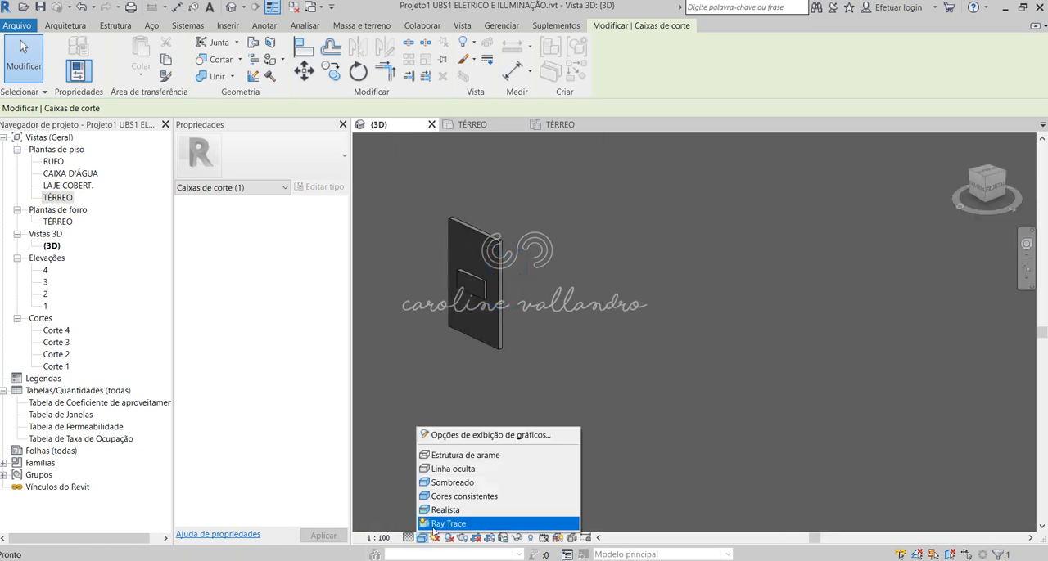
{"action": "left_click", "coordinate": [475, 470]}
{"action": "scroll", "coordinate": [584, 361], "scroll_direction": "down", "scroll_amount": 5}
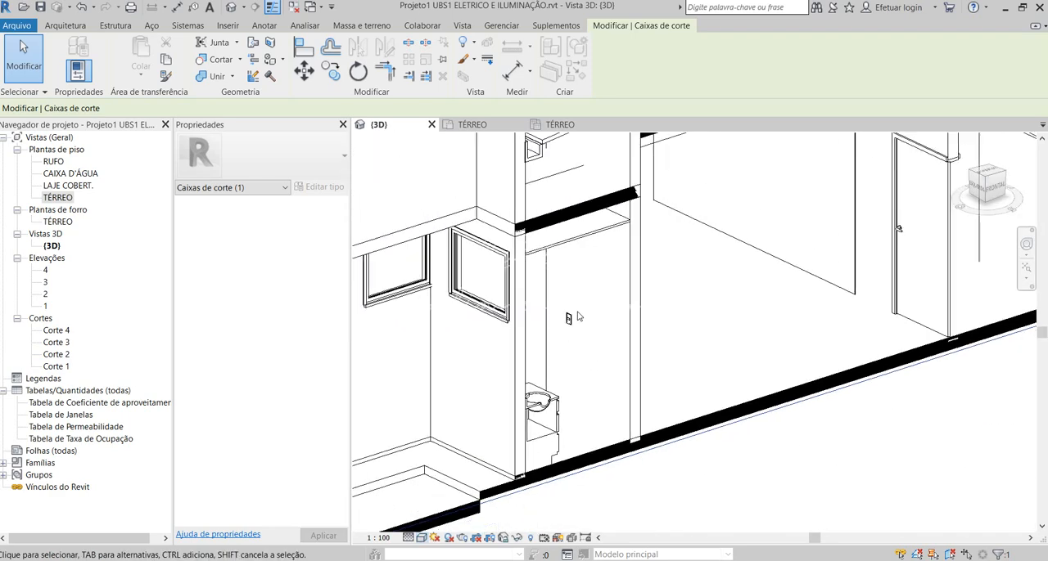
{"action": "scroll", "coordinate": [524, 385], "scroll_direction": "up", "scroll_amount": 4}
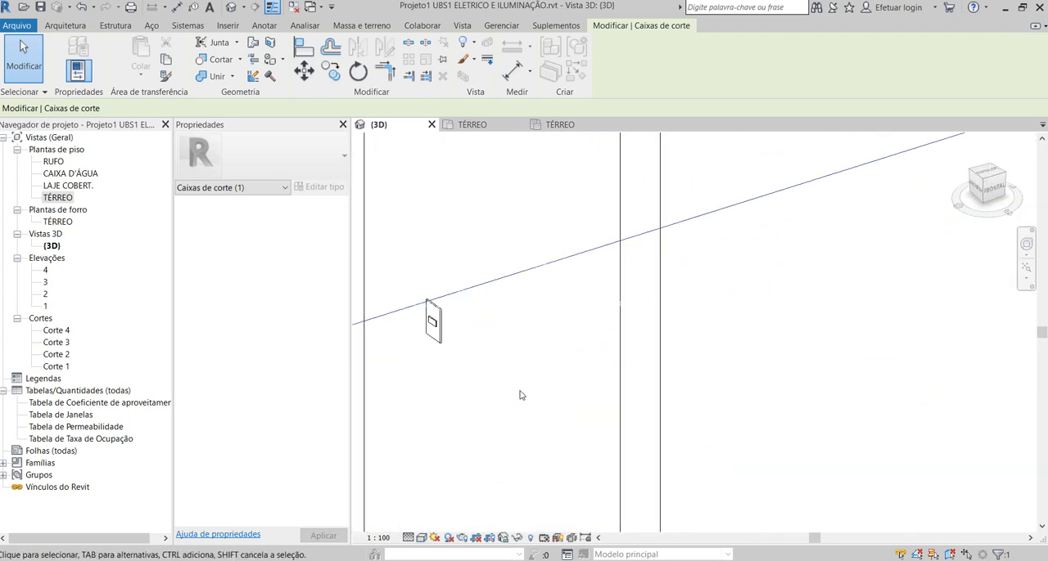
{"action": "scroll", "coordinate": [592, 327], "scroll_direction": "down", "scroll_amount": 5}
{"action": "scroll", "coordinate": [615, 336], "scroll_direction": "down", "scroll_amount": 8}
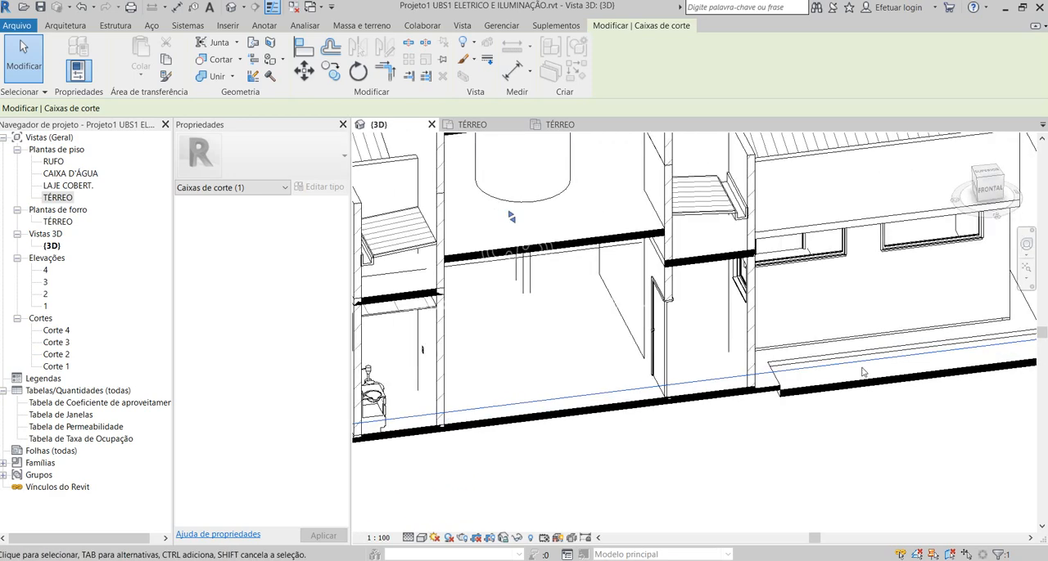
{"action": "left_click", "coordinate": [423, 538]}
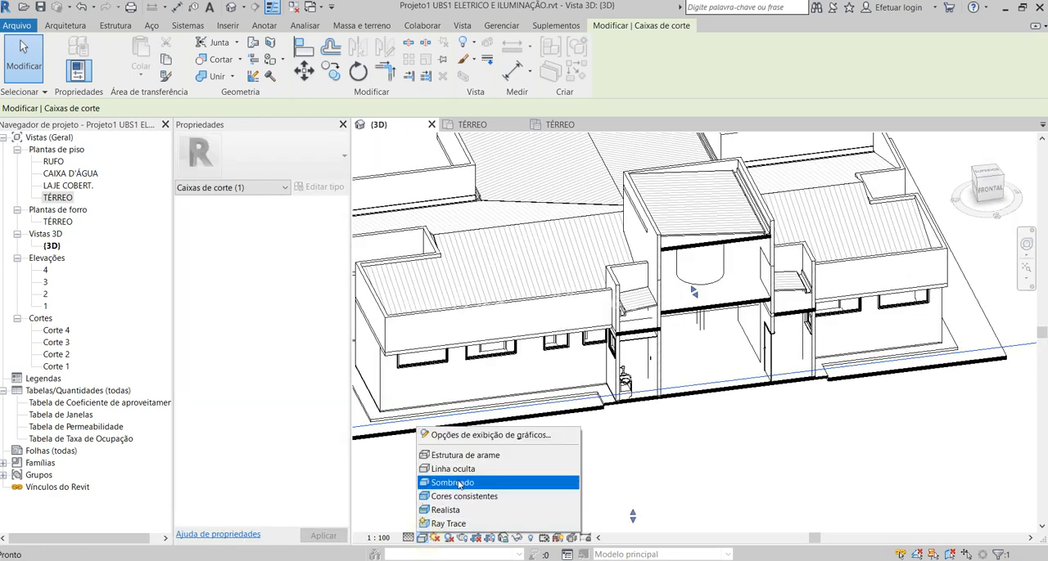
{"action": "left_click", "coordinate": [460, 484]}
Select the switch in the cut toilet, widen the property names column, and examine its installation height, legend offset and section settings.
{"action": "scroll", "coordinate": [667, 417], "scroll_direction": "up", "scroll_amount": 8}
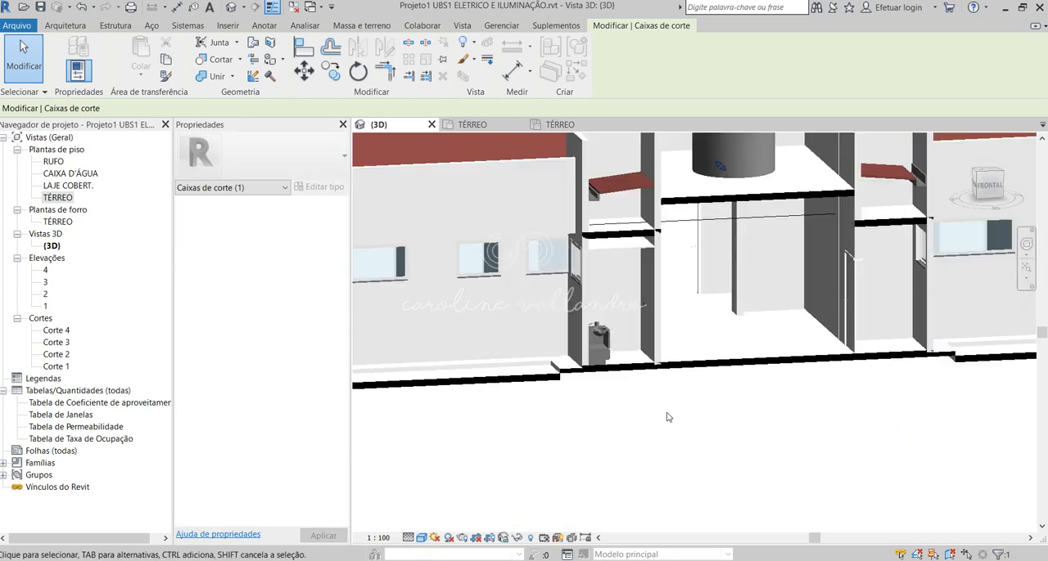
{"action": "scroll", "coordinate": [667, 417], "scroll_direction": "up", "scroll_amount": 5}
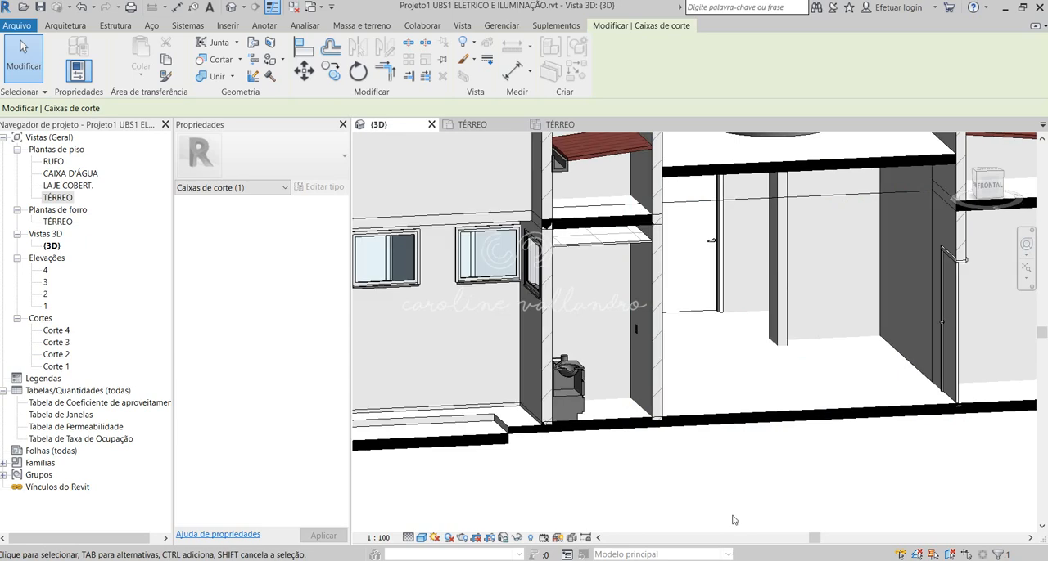
{"action": "middle_click_drag", "start_coordinate": [750, 434], "coordinate": [764, 484], "text": "shift"}
{"action": "scroll", "coordinate": [732, 461], "scroll_direction": "up", "scroll_amount": 6}
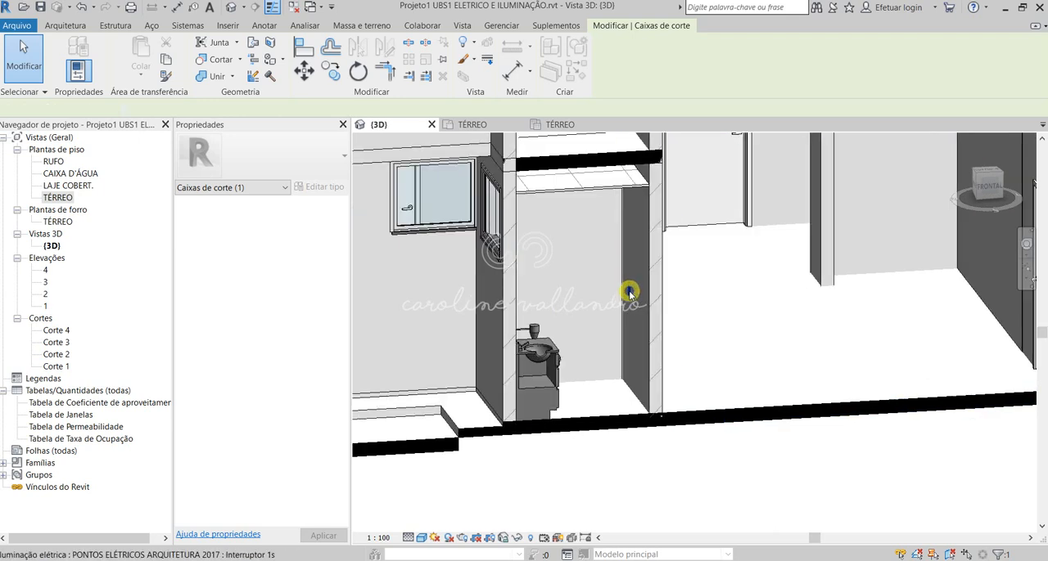
{"action": "left_click", "coordinate": [629, 293]}
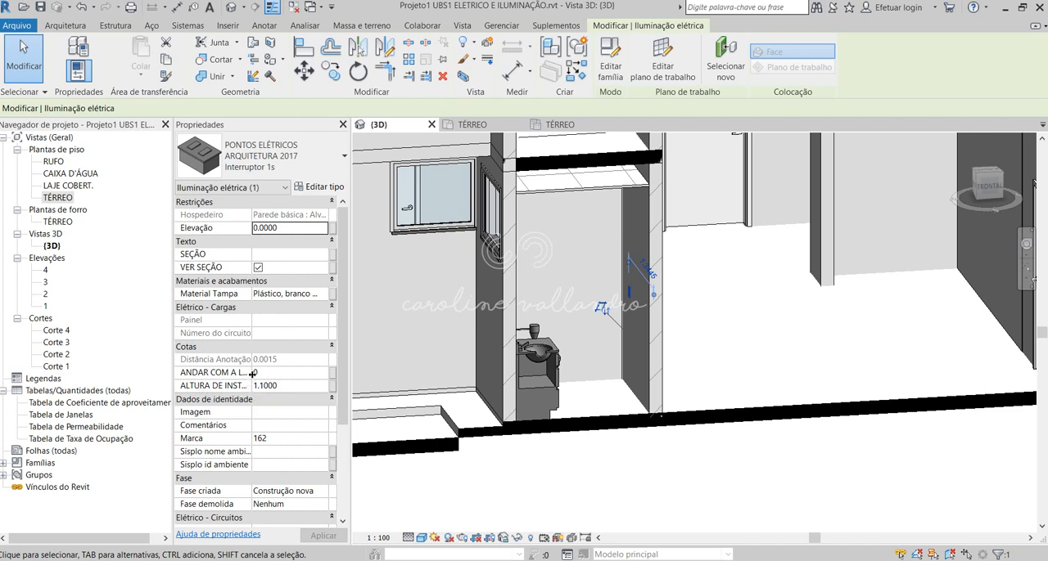
{"action": "left_click_drag", "start_coordinate": [251, 373], "coordinate": [286, 379]}
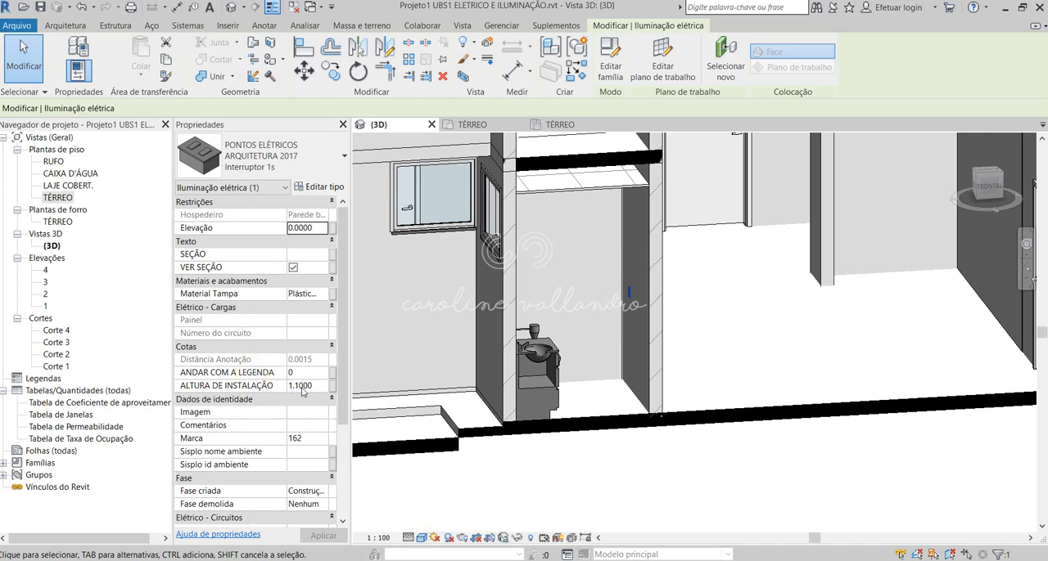
{"action": "left_click", "coordinate": [293, 268]}
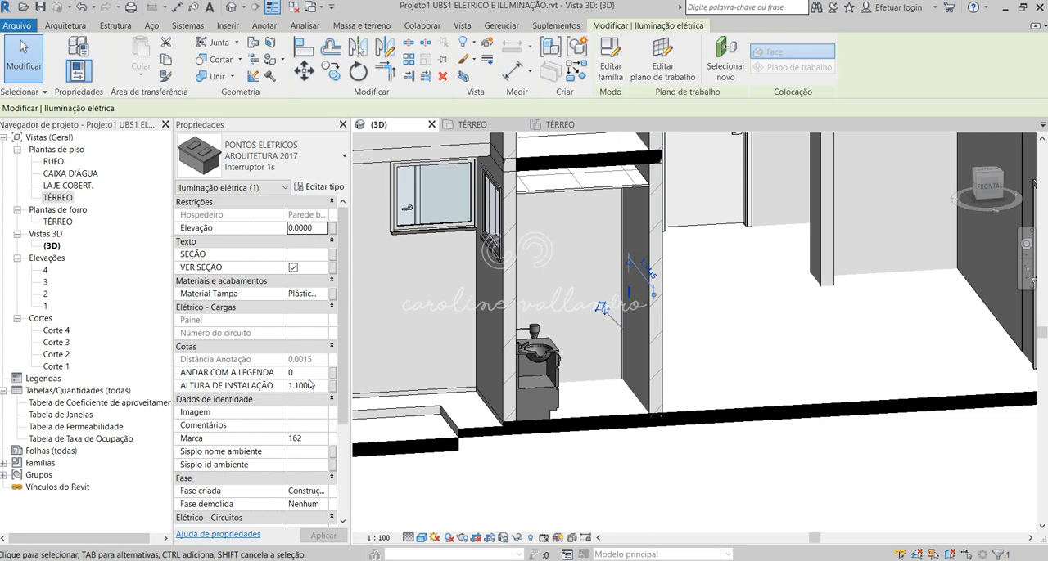
{"action": "left_click", "coordinate": [281, 255]}
{"action": "left_click", "coordinate": [580, 189]}
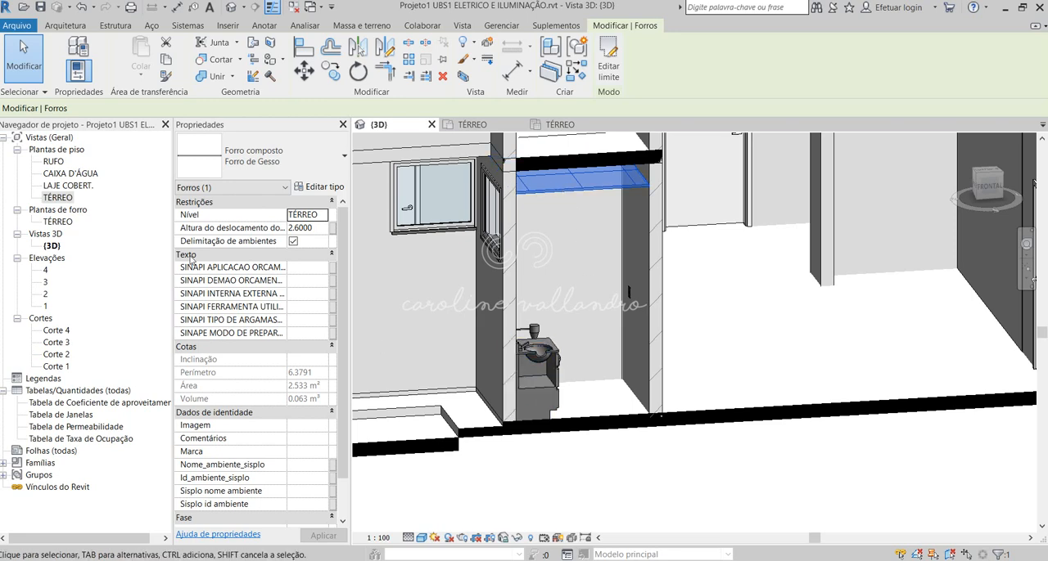
Extend the section box's front face back outward to enclose the whole building and clear the selection.
{"action": "scroll", "coordinate": [680, 449], "scroll_direction": "down", "scroll_amount": 8}
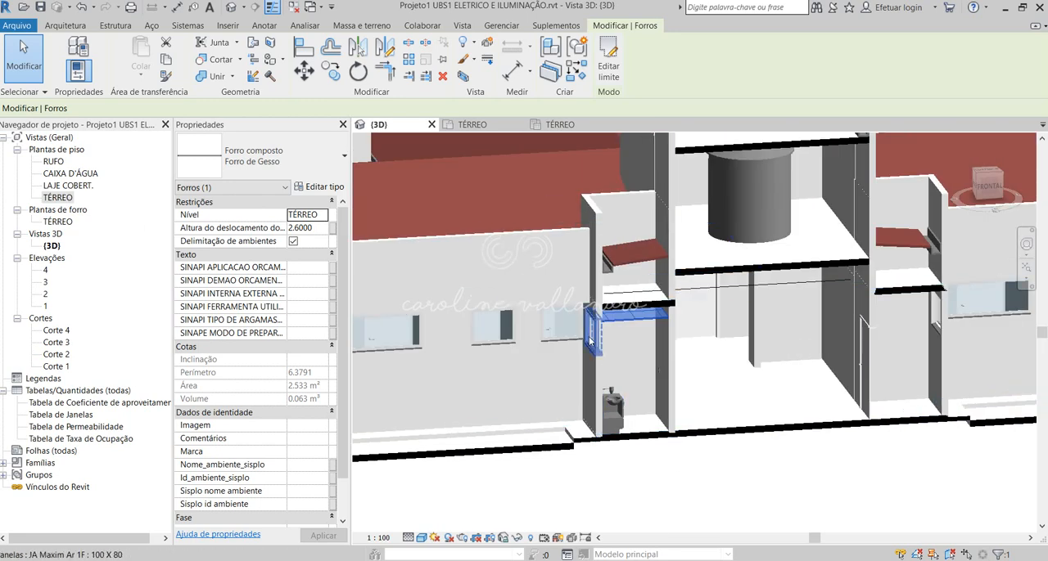
{"action": "middle_click_drag", "start_coordinate": [580, 345], "coordinate": [568, 395], "text": "shift"}
{"action": "left_click", "coordinate": [741, 369]}
{"action": "scroll", "coordinate": [741, 369], "scroll_direction": "down", "scroll_amount": 3}
{"action": "left_click", "coordinate": [496, 421]}
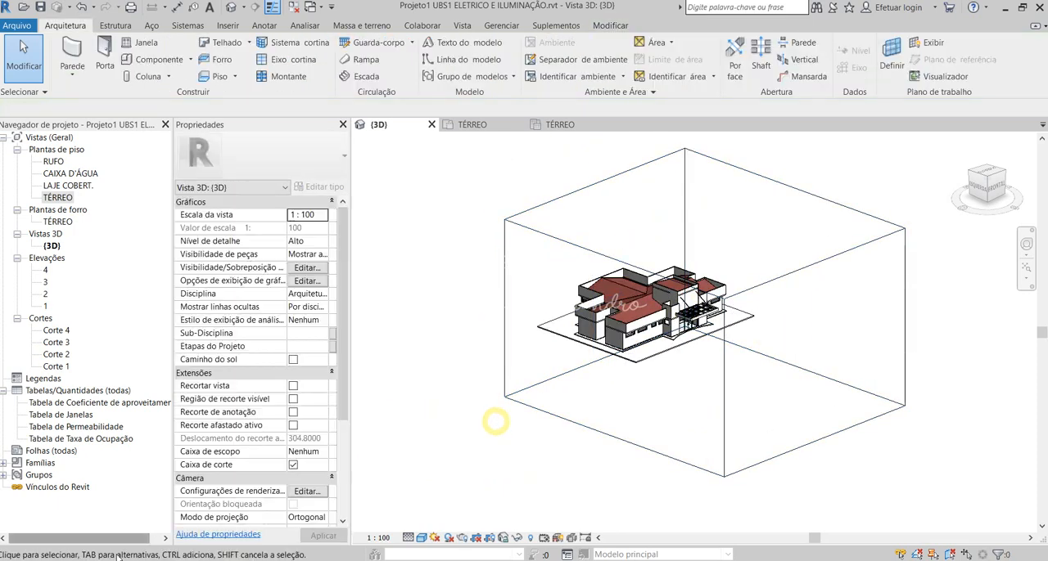
Switch to the ubs1_2_4 ELETRICO PDF in Microsoft Edge and examine the electrical points around BANHEIRO FUNCIONÁRIO and COPA.
{"action": "left_click", "coordinate": [114, 559]}
{"action": "scroll", "coordinate": [409, 454], "scroll_direction": "down", "scroll_amount": 1}
{"action": "scroll", "coordinate": [410, 455], "scroll_direction": "down", "scroll_amount": 3}
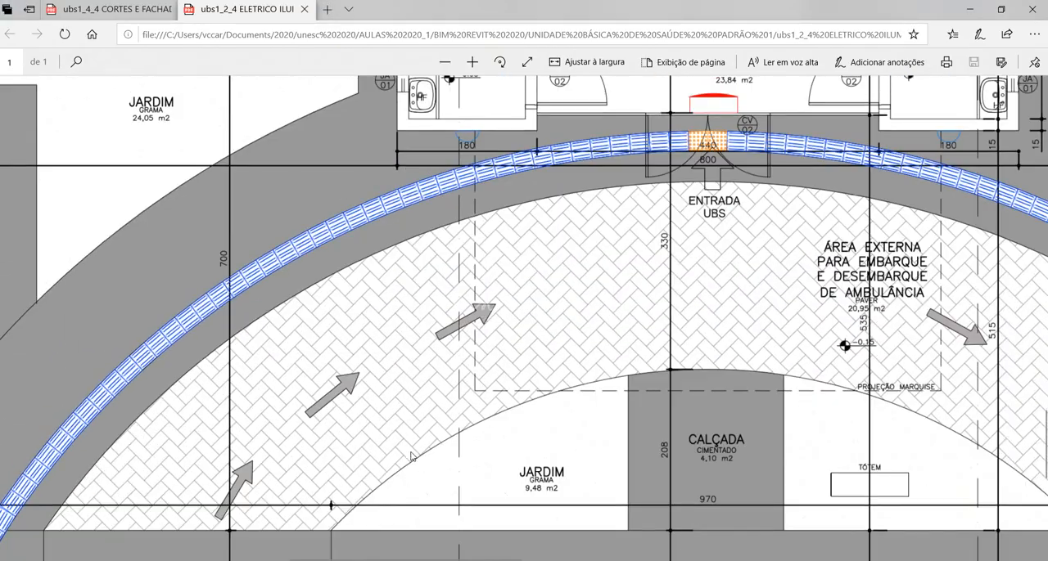
{"action": "scroll", "coordinate": [410, 458], "scroll_direction": "up", "scroll_amount": 15}
{"action": "scroll", "coordinate": [409, 468], "scroll_direction": "down", "scroll_amount": 3}
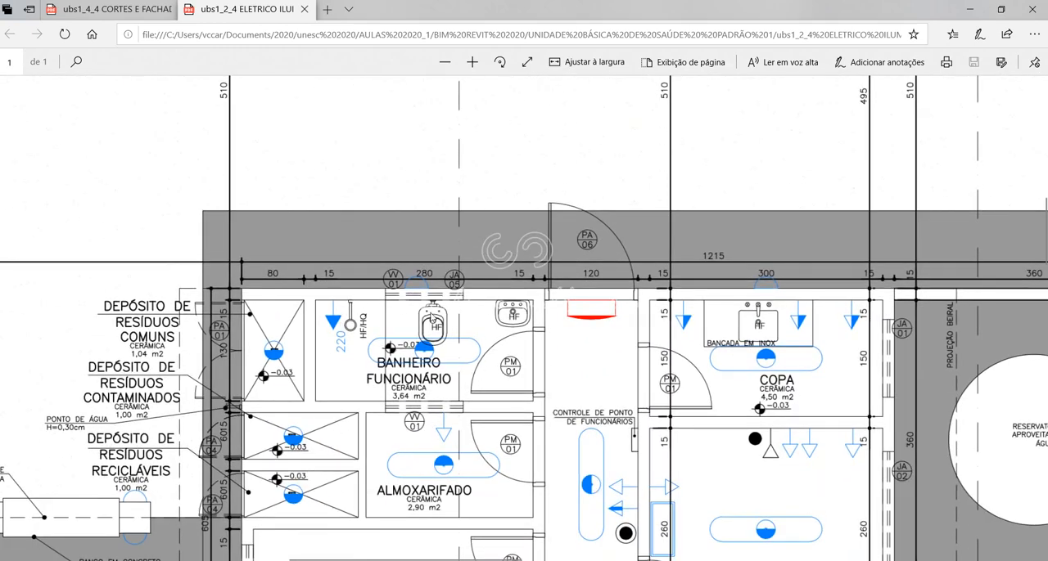
Switch to the ubs1_4_4 CORTES E FACHADAS PDF and enlarge Corte BB' around BANHEIRO FUNCIONÁRIO.
{"action": "left_click", "coordinate": [123, 14]}
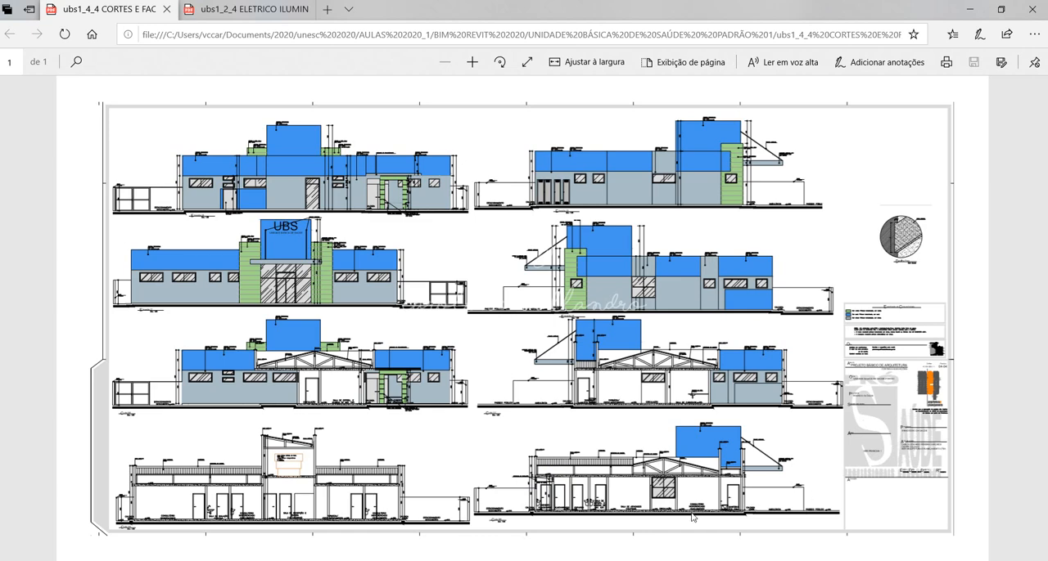
{"action": "left_click", "coordinate": [471, 62]}
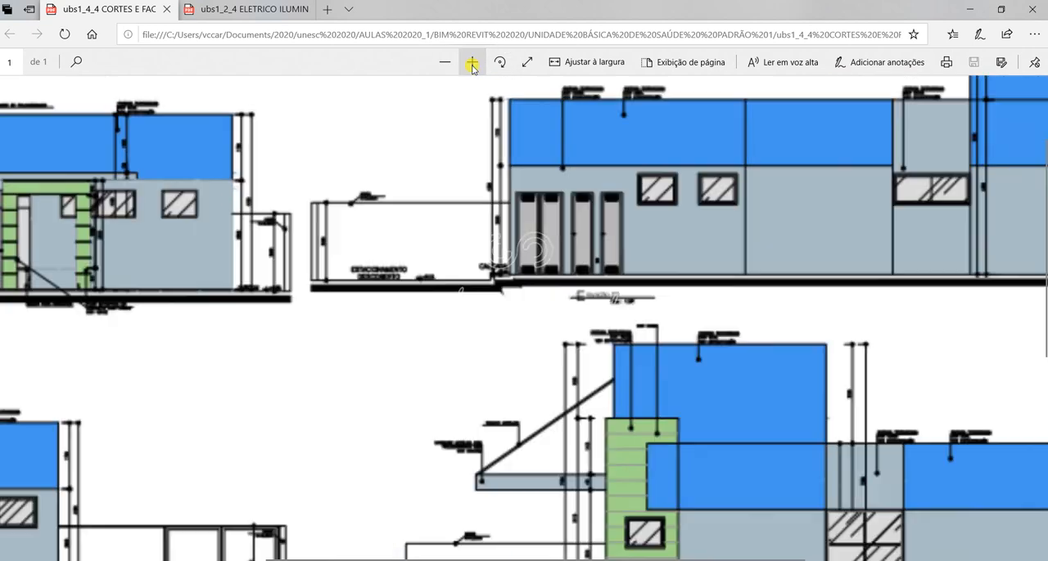
{"action": "scroll", "coordinate": [596, 372], "scroll_direction": "down", "scroll_amount": 3}
{"action": "left_click", "coordinate": [472, 64]}
{"action": "scroll", "coordinate": [545, 265], "scroll_direction": "down", "scroll_amount": 5}
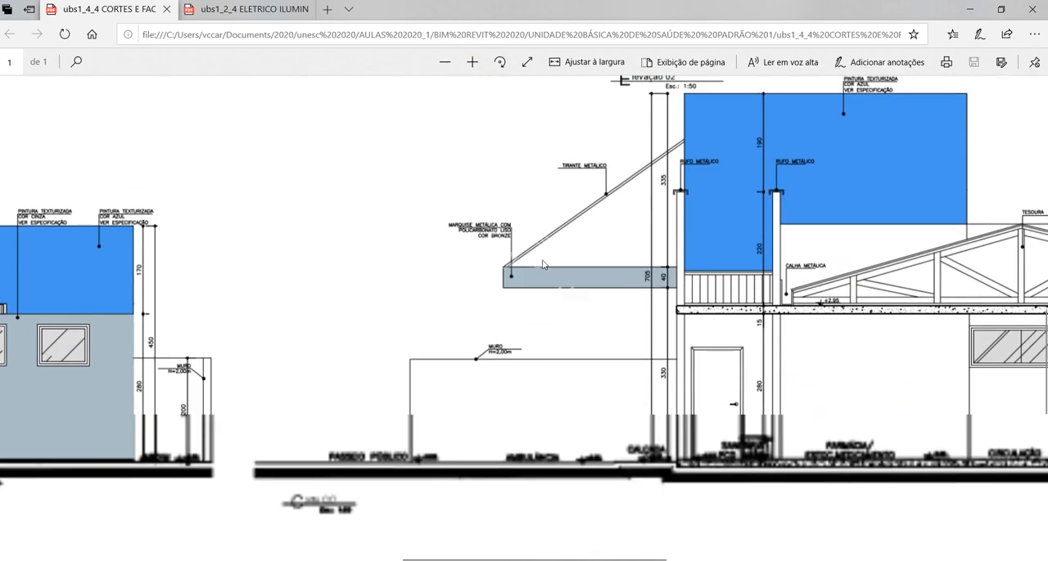
{"action": "scroll", "coordinate": [720, 315], "scroll_direction": "down", "scroll_amount": 5}
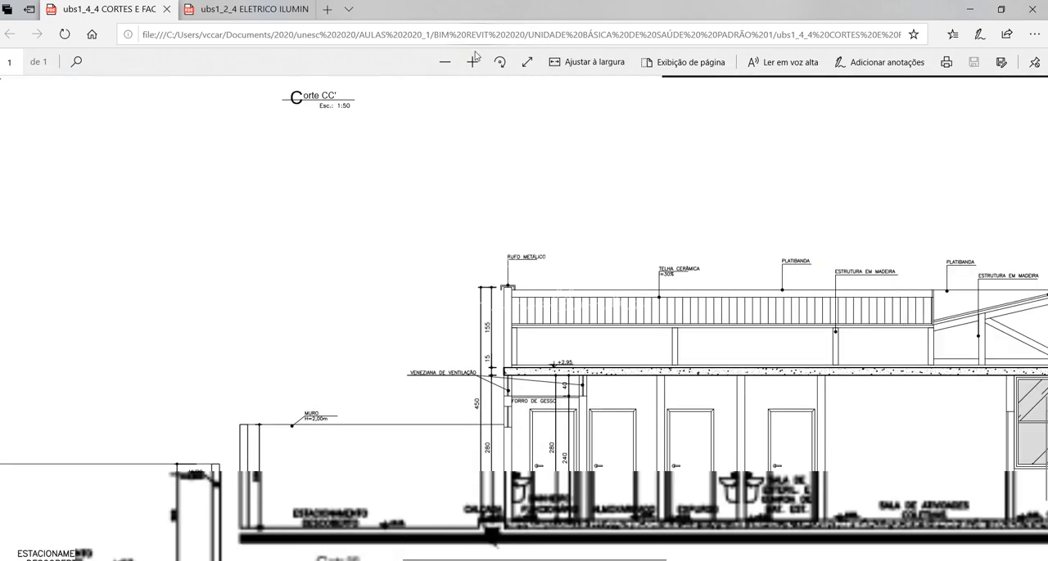
{"action": "left_click", "coordinate": [472, 61]}
{"action": "scroll", "coordinate": [533, 210], "scroll_direction": "down", "scroll_amount": 6}
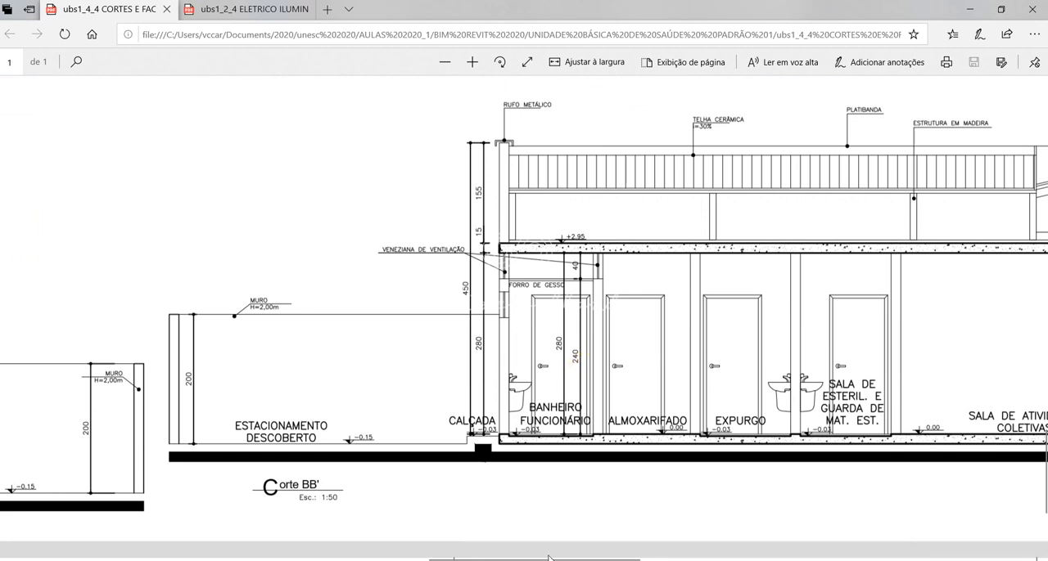
Examine the ceiling heights and forro de gesso along Corte BB', from BANHEIRO FUNCIONÁRIO to SANITÁRIO PCD FEM. and back.
{"action": "scroll", "coordinate": [550, 559], "scroll_direction": "right", "scroll_amount": 3}
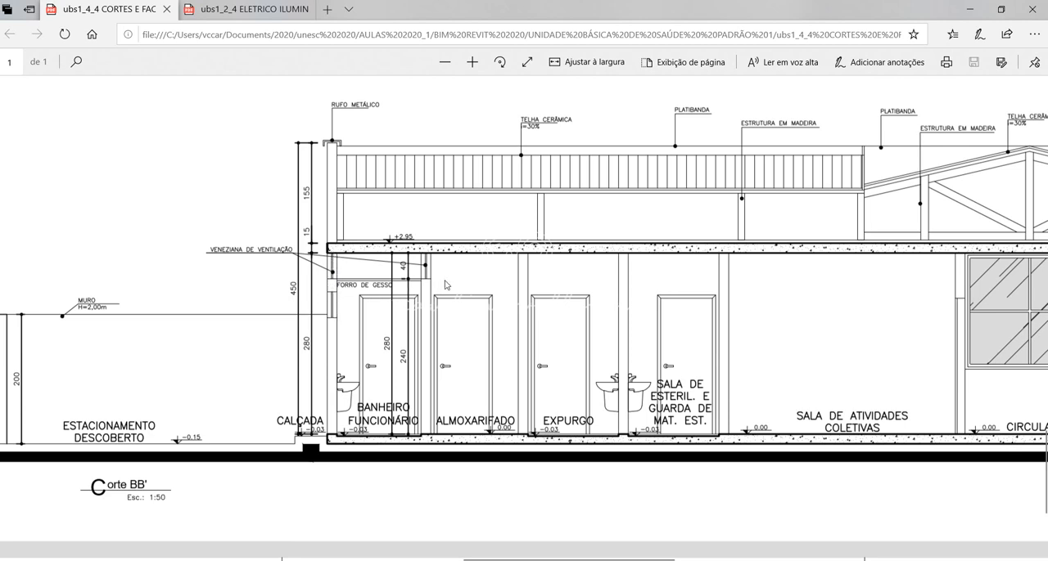
{"action": "left_click_drag", "start_coordinate": [484, 560], "coordinate": [489, 559]}
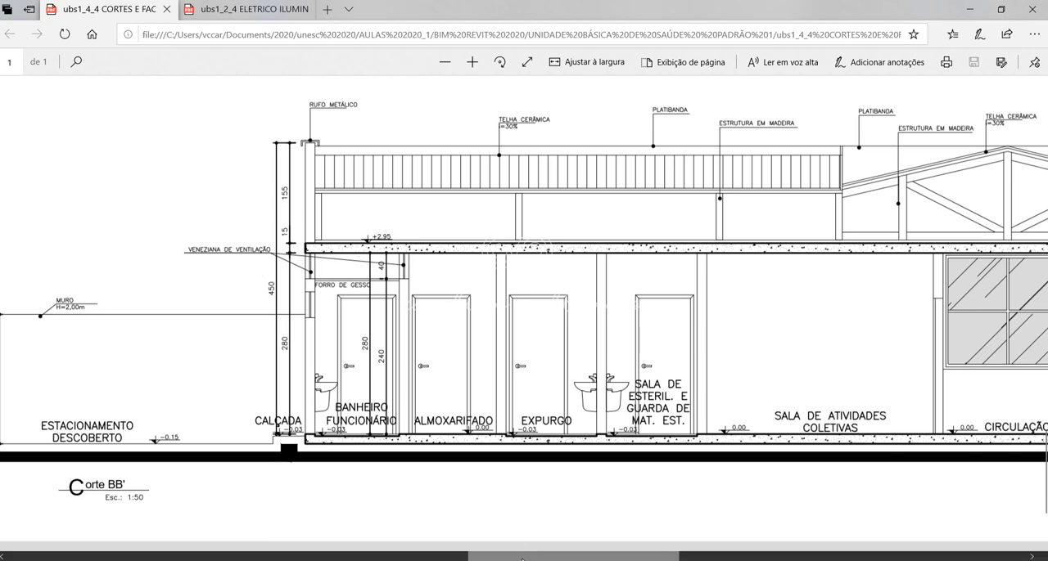
{"action": "mouse_move", "coordinate": [522, 559]}
{"action": "left_mouse_down"}
{"action": "mouse_move", "coordinate": [634, 555]}
{"action": "mouse_move", "coordinate": [544, 550]}
{"action": "mouse_move", "coordinate": [679, 559]}
{"action": "left_mouse_up"}
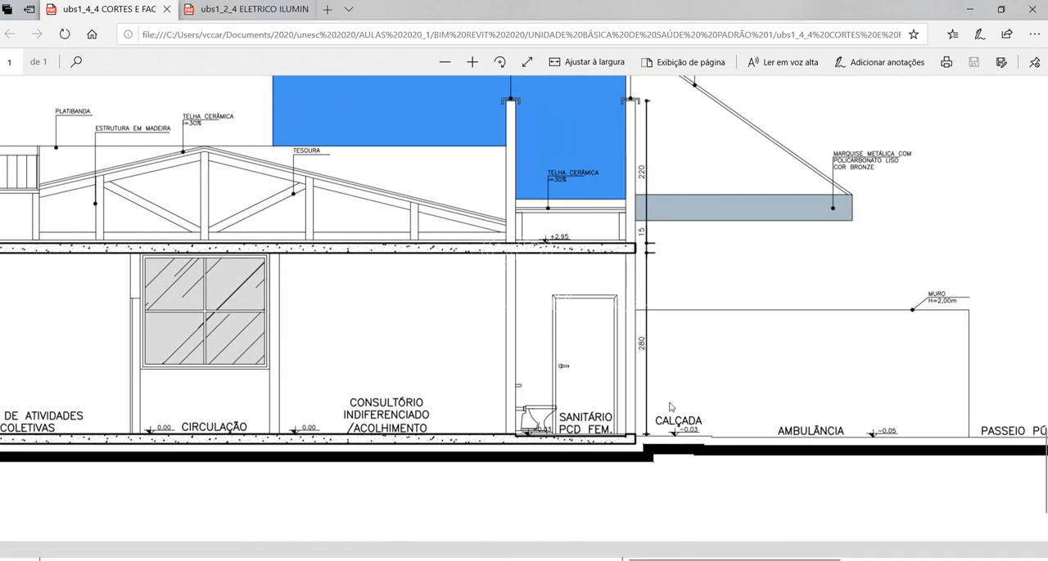
{"action": "mouse_move", "coordinate": [622, 560]}
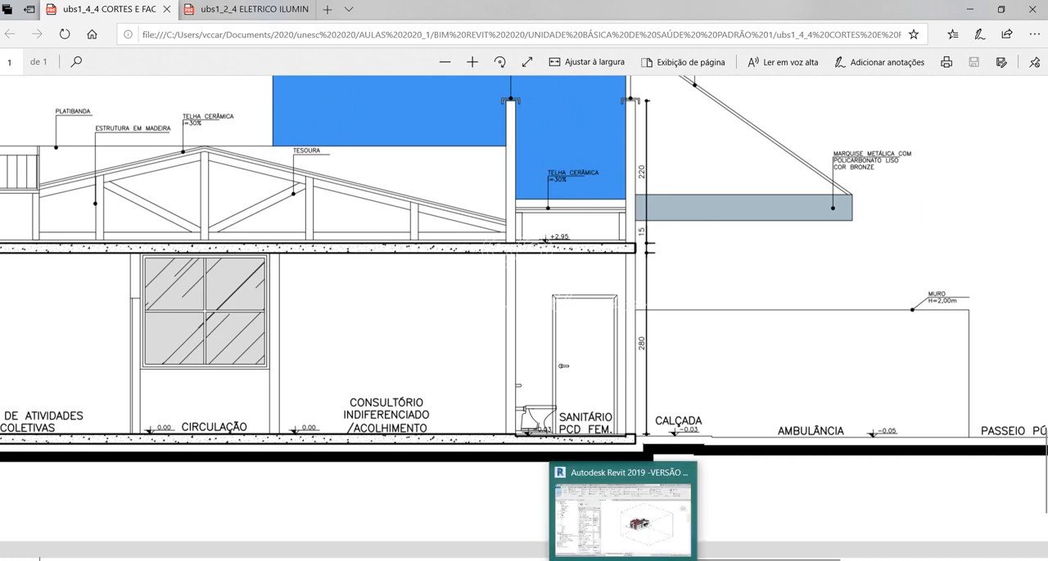
{"action": "left_click_drag", "start_coordinate": [760, 556], "coordinate": [609, 546]}
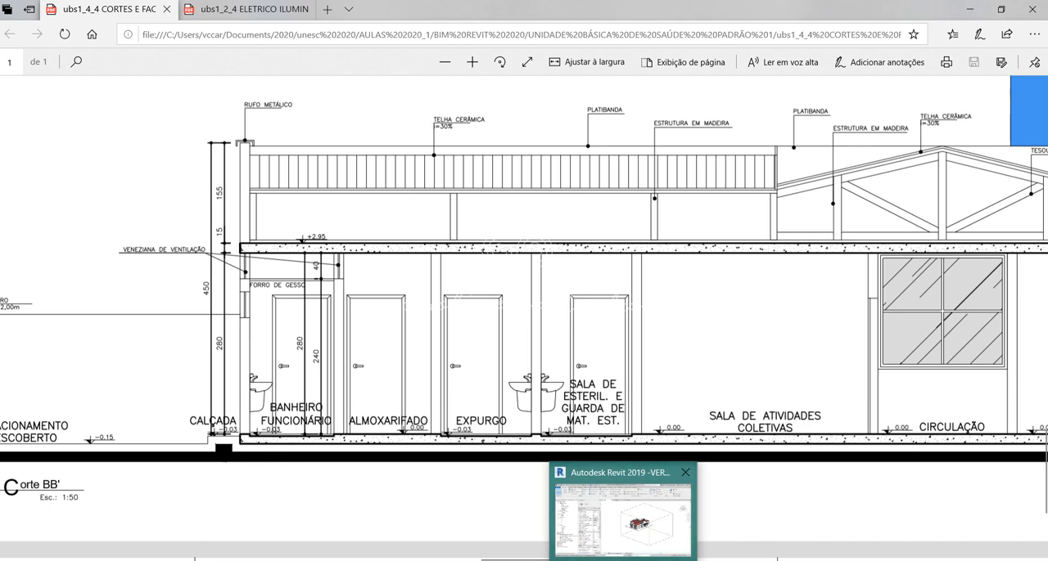
Switch to Autodesk Revit, view the TÉRREO ceiling plan, and open the TÉRREO floor plan.
{"action": "left_click", "coordinate": [622, 515]}
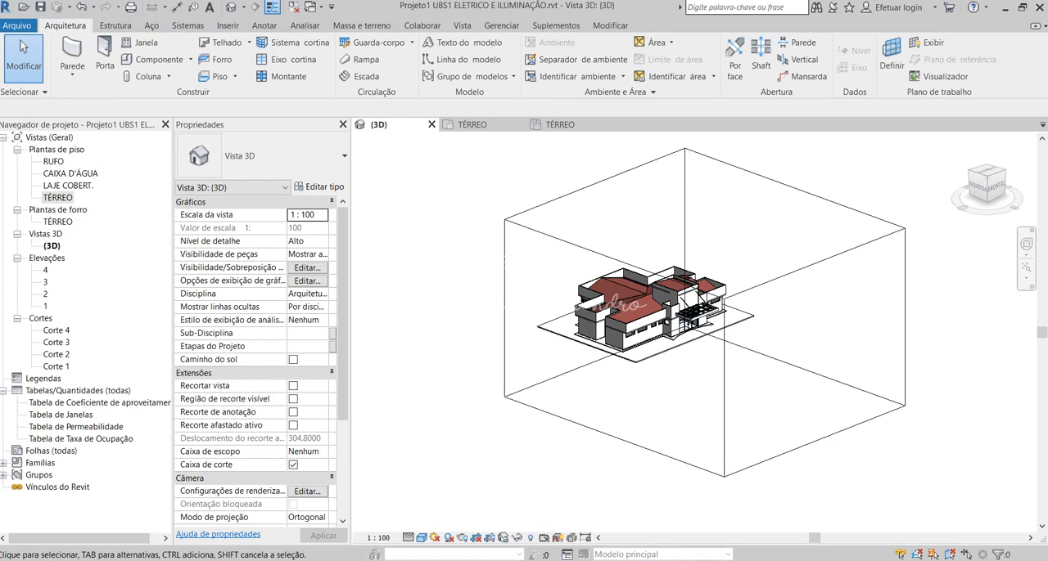
{"action": "double_click", "coordinate": [57, 222]}
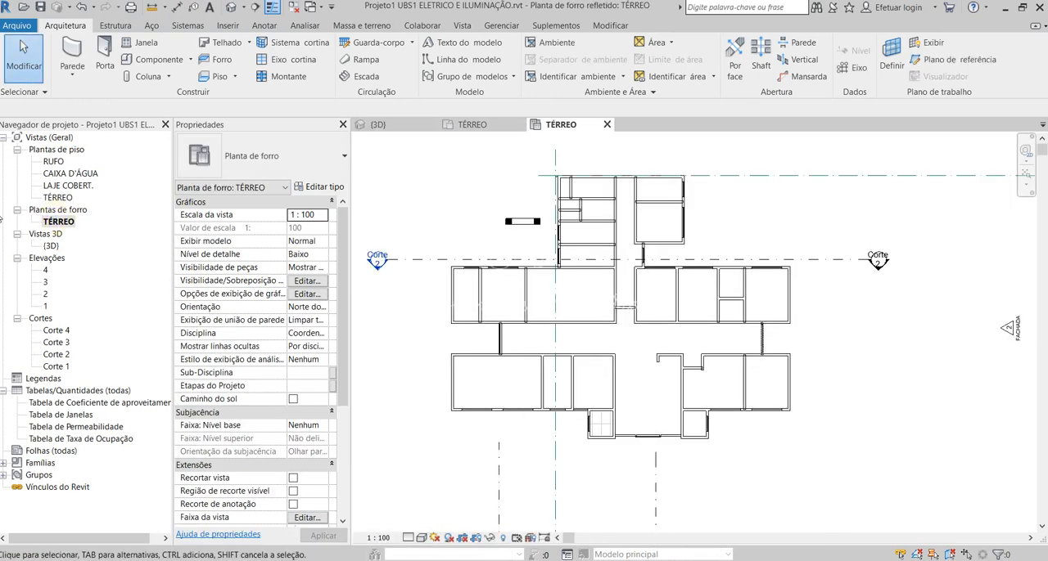
{"action": "double_click", "coordinate": [57, 197]}
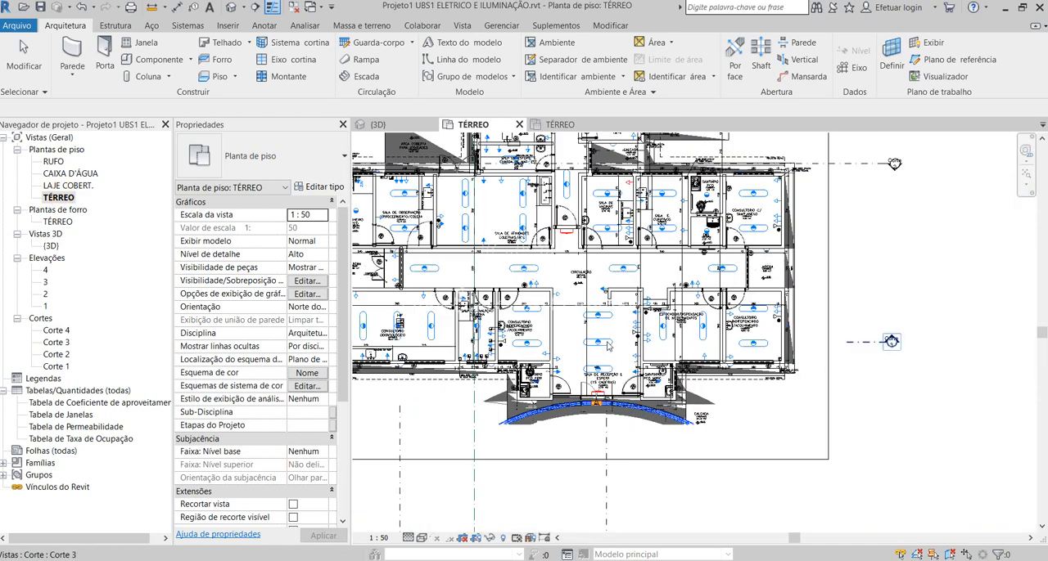
Temporarily hide the imported PLANTA UBS1 eletrica layout DWG in the TÉRREO floor plan.
{"action": "left_click", "coordinate": [605, 341]}
{"action": "middle_click_drag", "start_coordinate": [611, 367], "coordinate": [663, 470]}
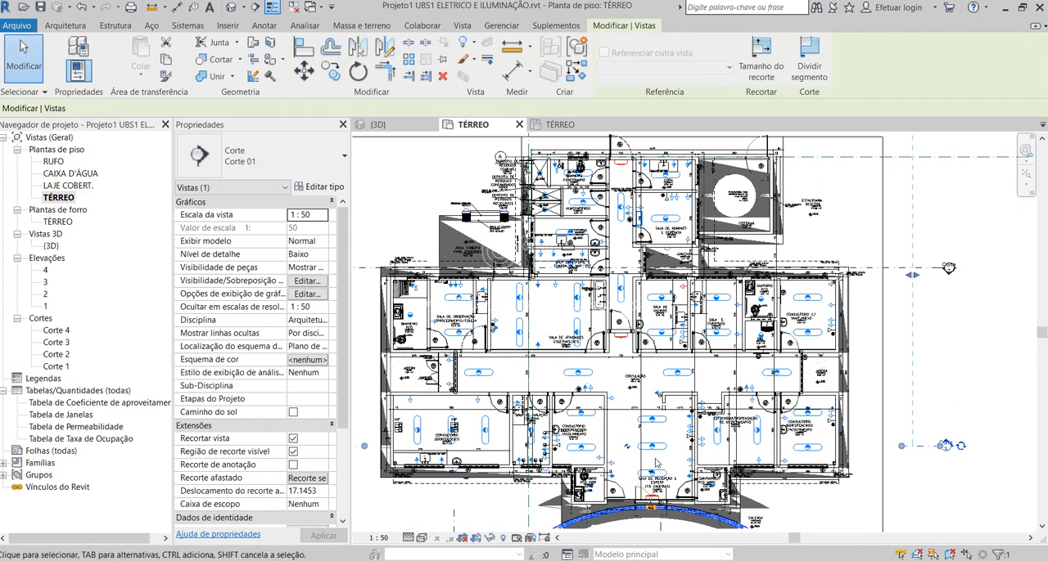
{"action": "left_click", "coordinate": [670, 373]}
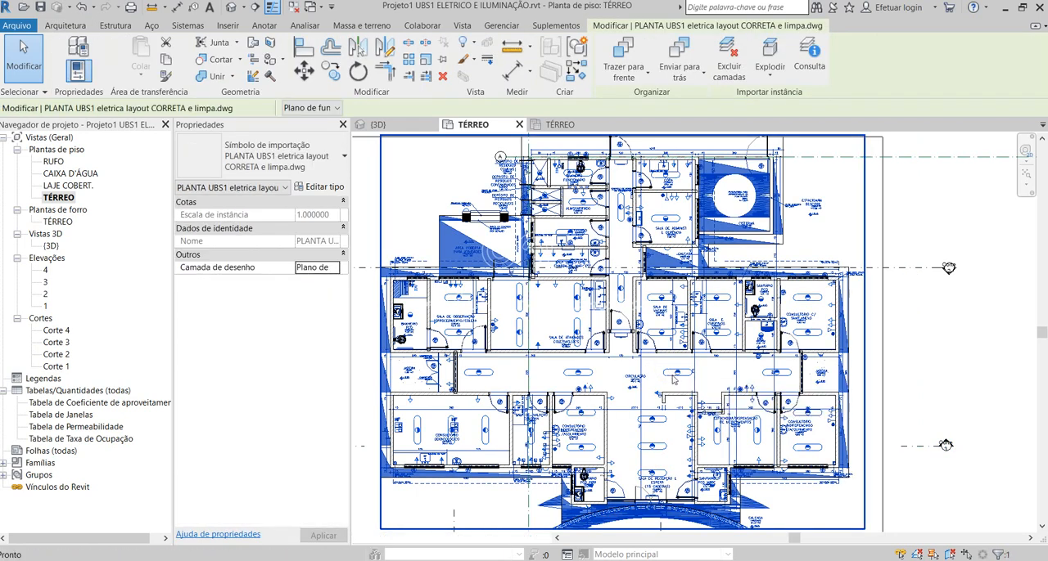
{"action": "key", "text": "h"}
{"action": "key", "text": "h"}
{"action": "scroll", "coordinate": [527, 397], "scroll_direction": "down", "scroll_amount": 2}
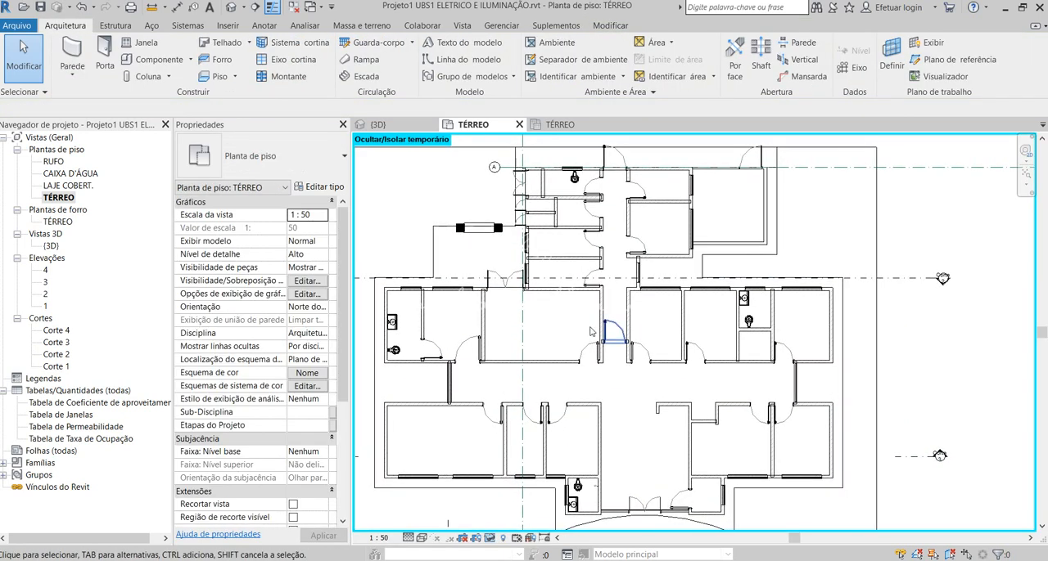
Place rooms with the Nome + Área tag in the four west and two east rooms of the rear wing.
{"action": "left_click", "coordinate": [557, 42]}
{"action": "left_click", "coordinate": [270, 156]}
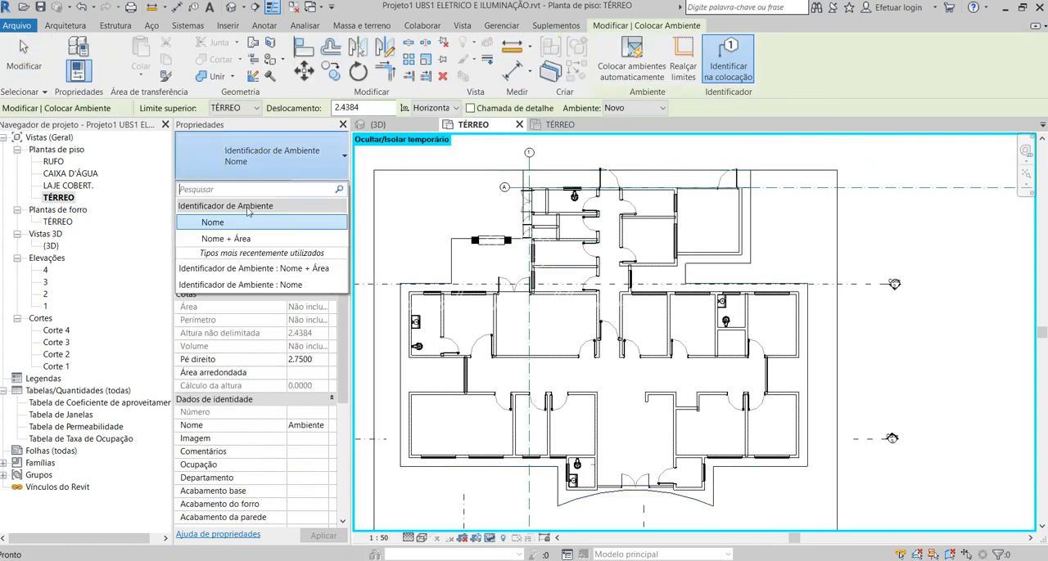
{"action": "left_click", "coordinate": [237, 236]}
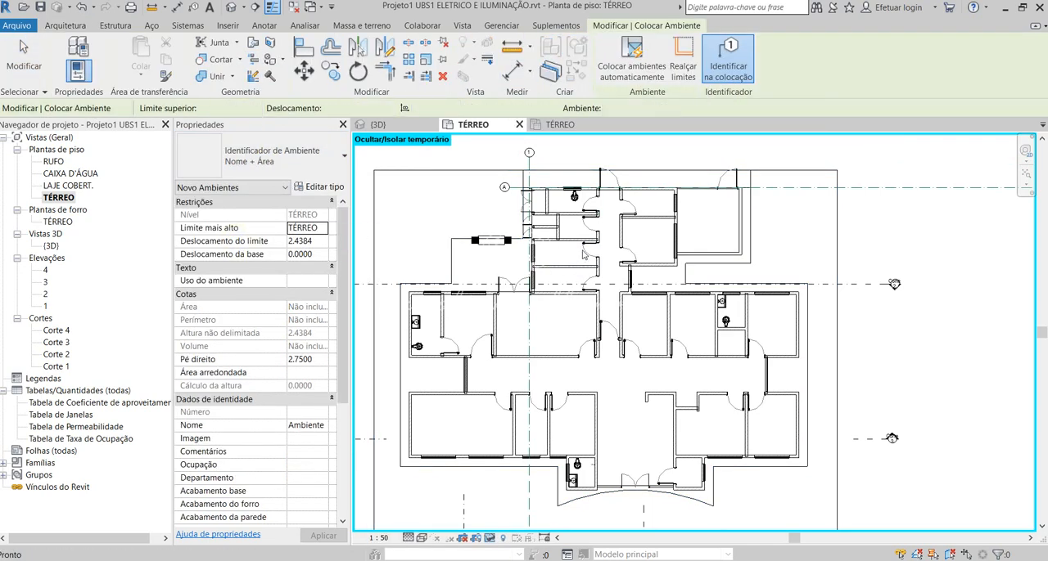
{"action": "scroll", "coordinate": [659, 207], "scroll_direction": "up", "scroll_amount": 2}
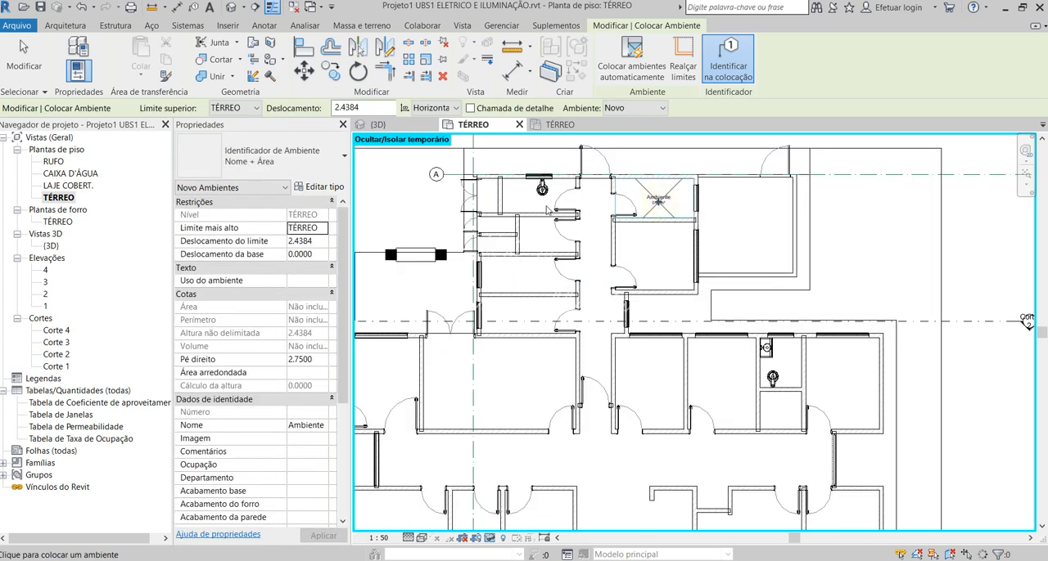
{"action": "left_click", "coordinate": [659, 206]}
{"action": "left_click", "coordinate": [530, 202]}
{"action": "left_click", "coordinate": [534, 237]}
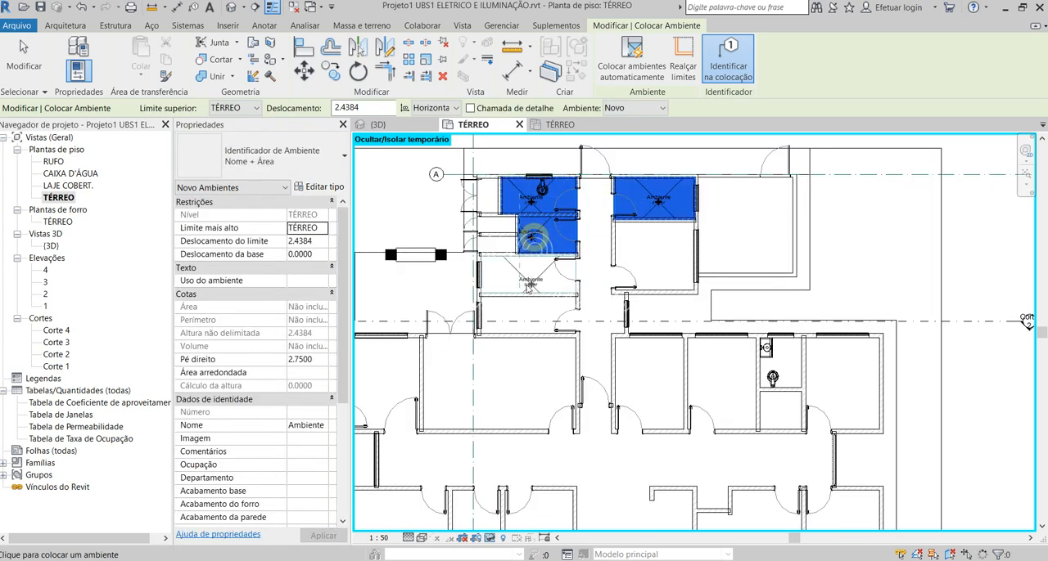
{"action": "left_click", "coordinate": [642, 267]}
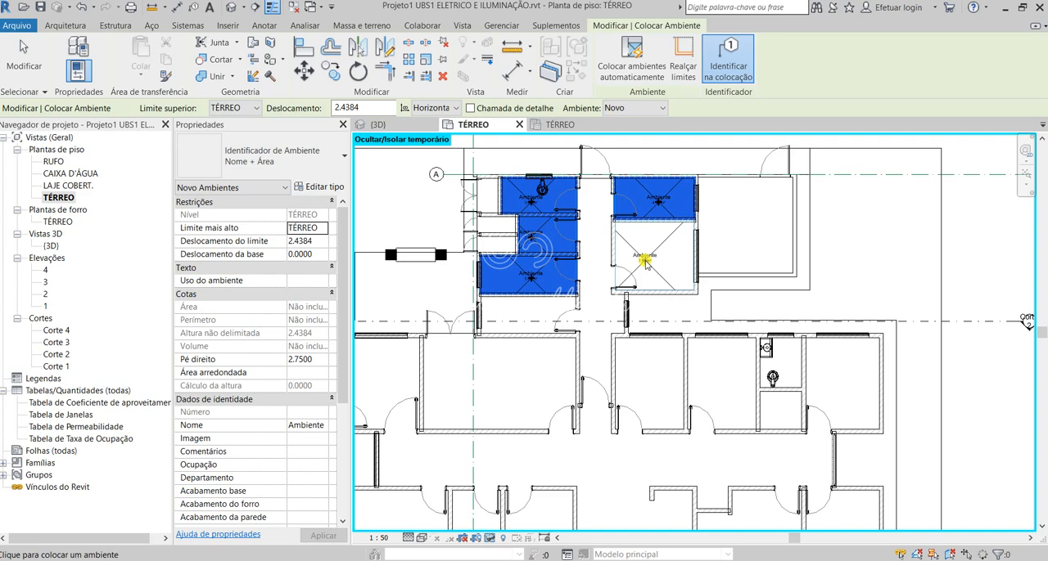
{"action": "left_click", "coordinate": [531, 319]}
Place tagged rooms in the rear corridor, the middle-row rooms including the toilet beside the easternmost room, and the large southwest room.
{"action": "left_click", "coordinate": [522, 369]}
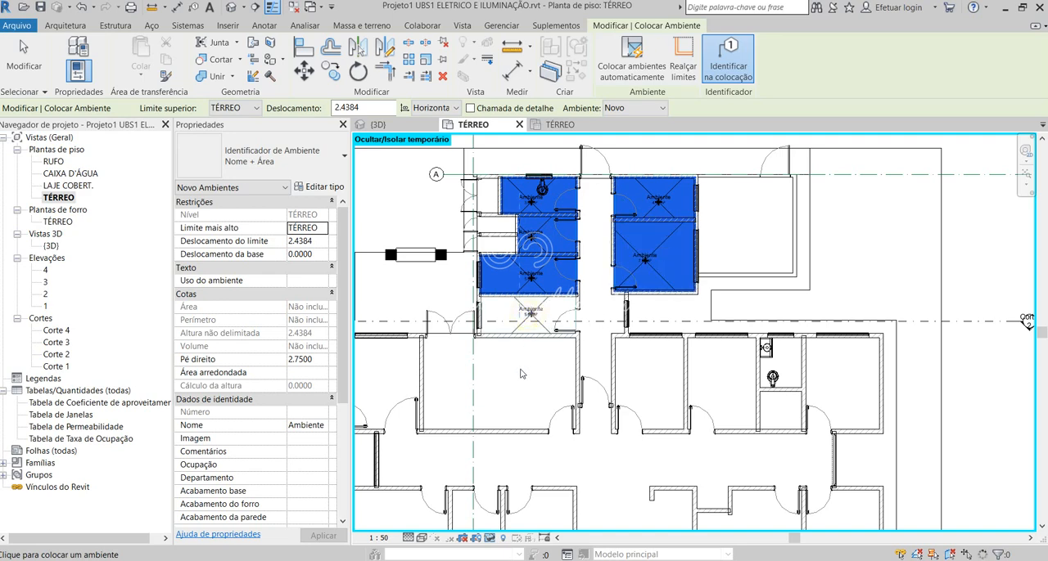
{"action": "left_click", "coordinate": [659, 381]}
{"action": "left_click", "coordinate": [708, 375]}
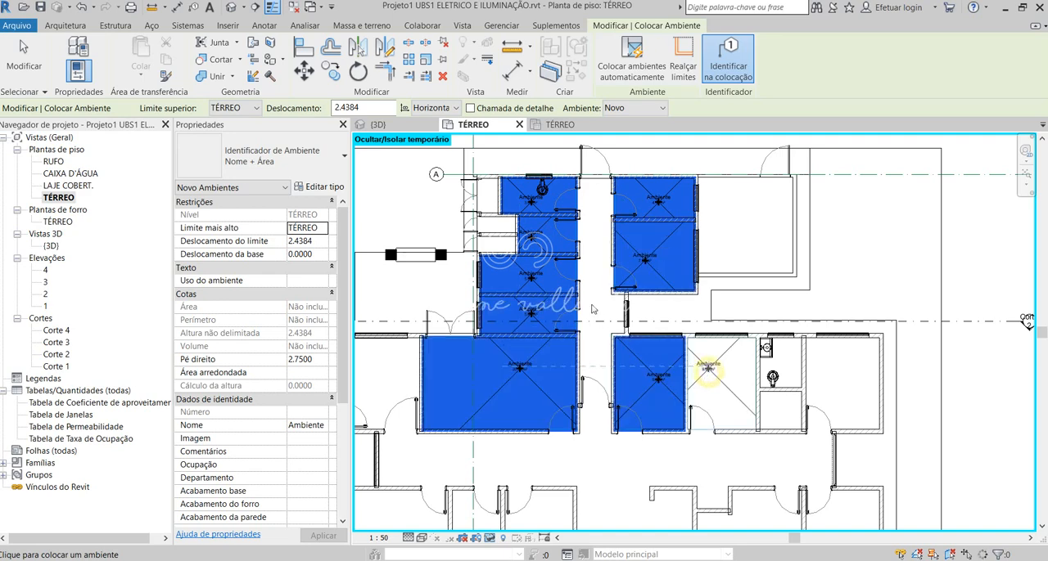
{"action": "scroll", "coordinate": [598, 262], "scroll_direction": "down", "scroll_amount": 2}
{"action": "scroll", "coordinate": [597, 262], "scroll_direction": "down", "scroll_amount": 1}
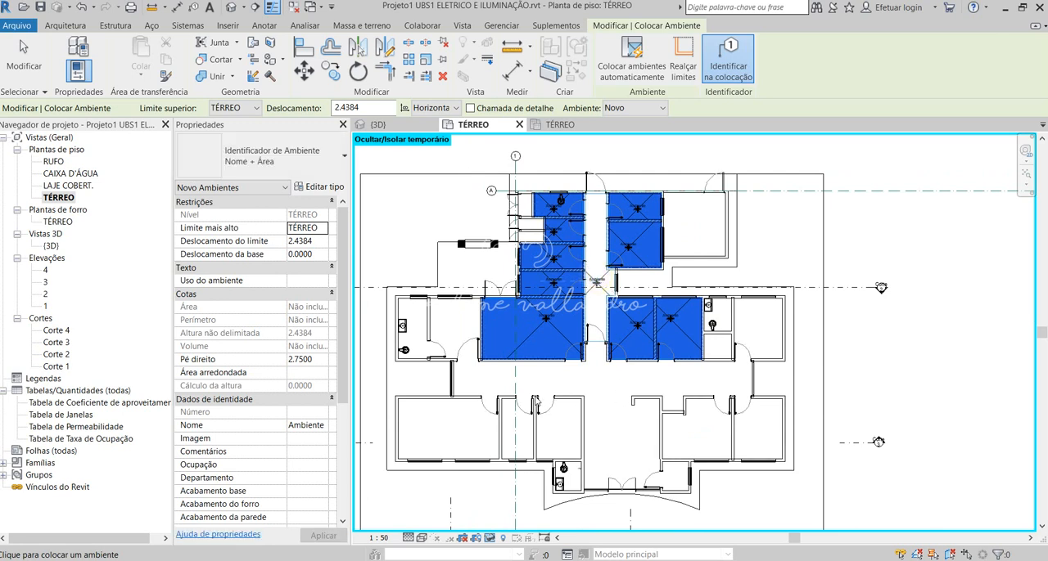
{"action": "left_click", "coordinate": [477, 423]}
{"action": "left_click", "coordinate": [451, 331]}
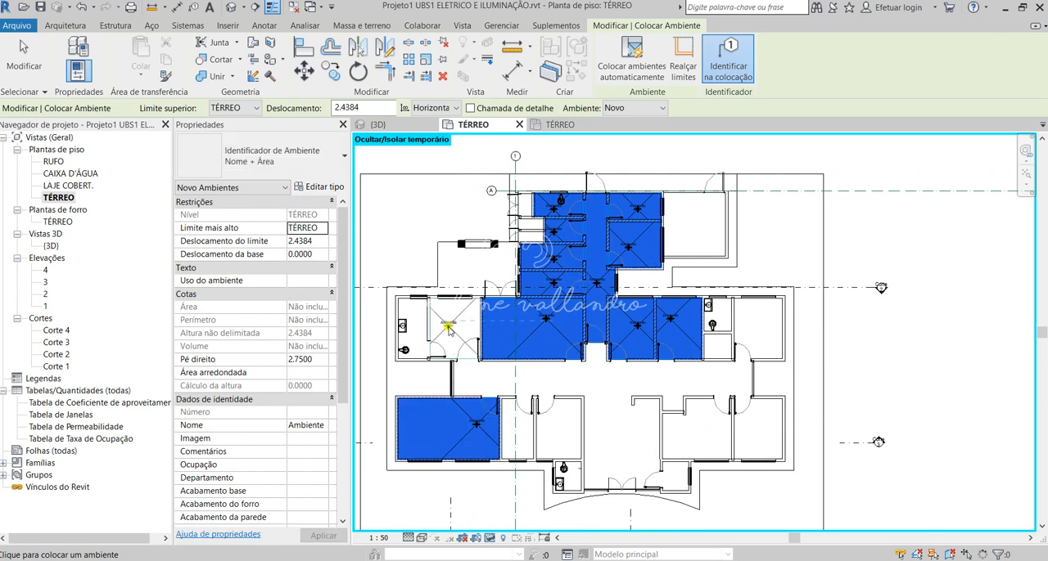
{"action": "left_click", "coordinate": [754, 330]}
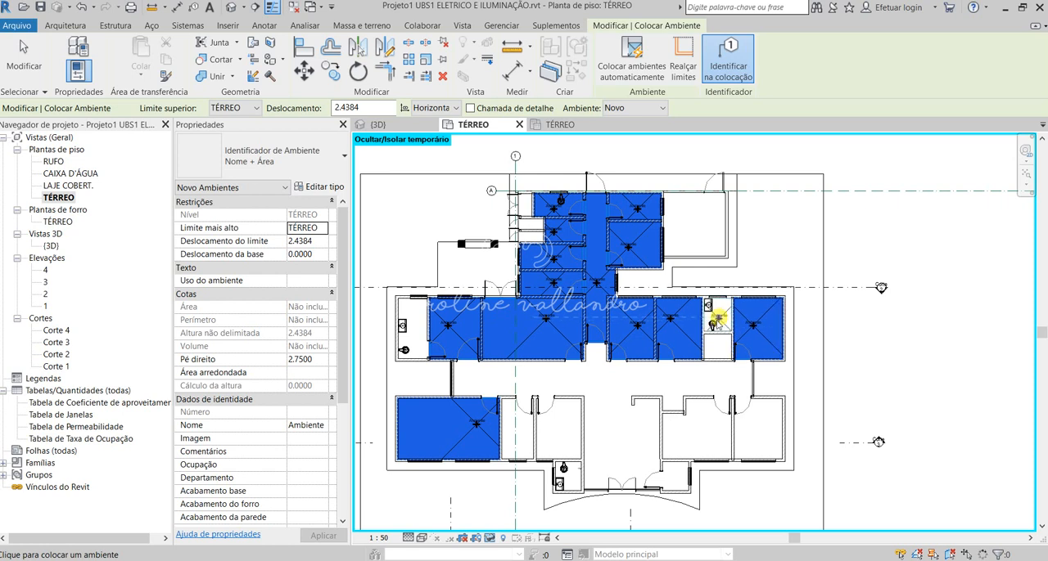
{"action": "left_click", "coordinate": [718, 322]}
Place tagged rooms in the circulation and reception area, the remaining front-row rooms, and the two small rooms flanking the entrance.
{"action": "left_click", "coordinate": [756, 441]}
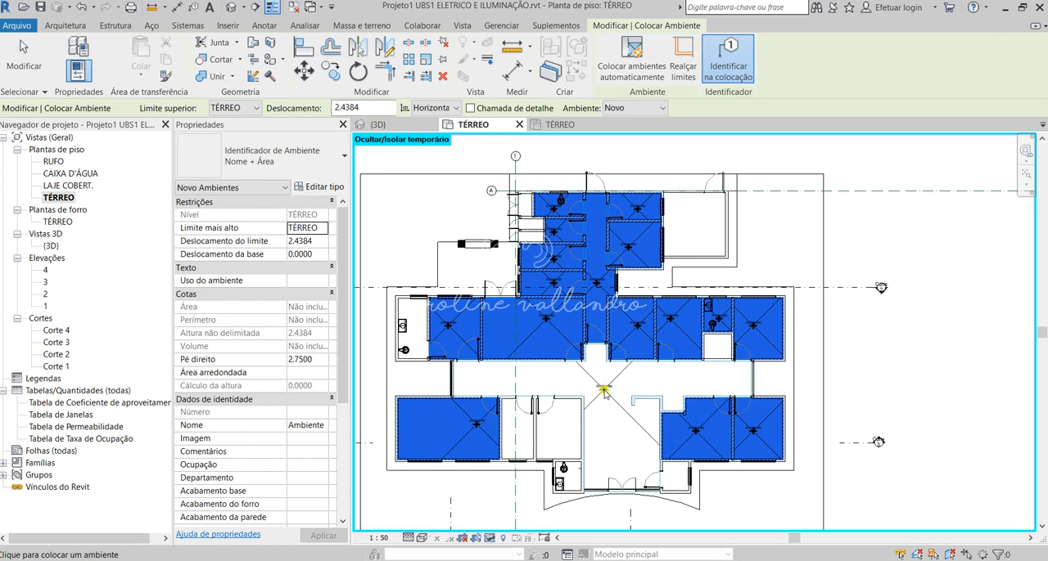
{"action": "left_click", "coordinate": [603, 388]}
{"action": "left_click", "coordinate": [556, 433]}
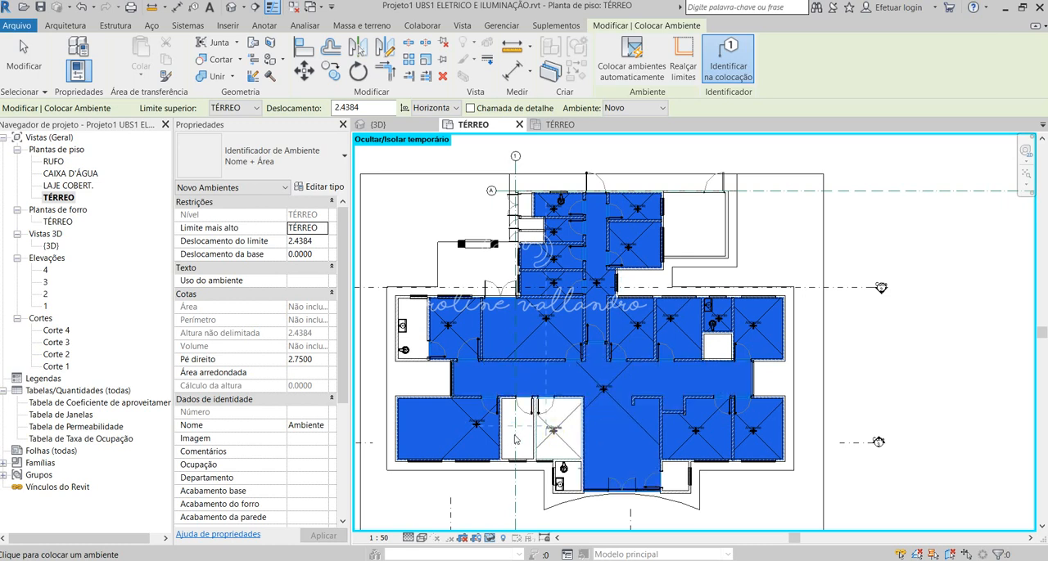
{"action": "left_click", "coordinate": [517, 433]}
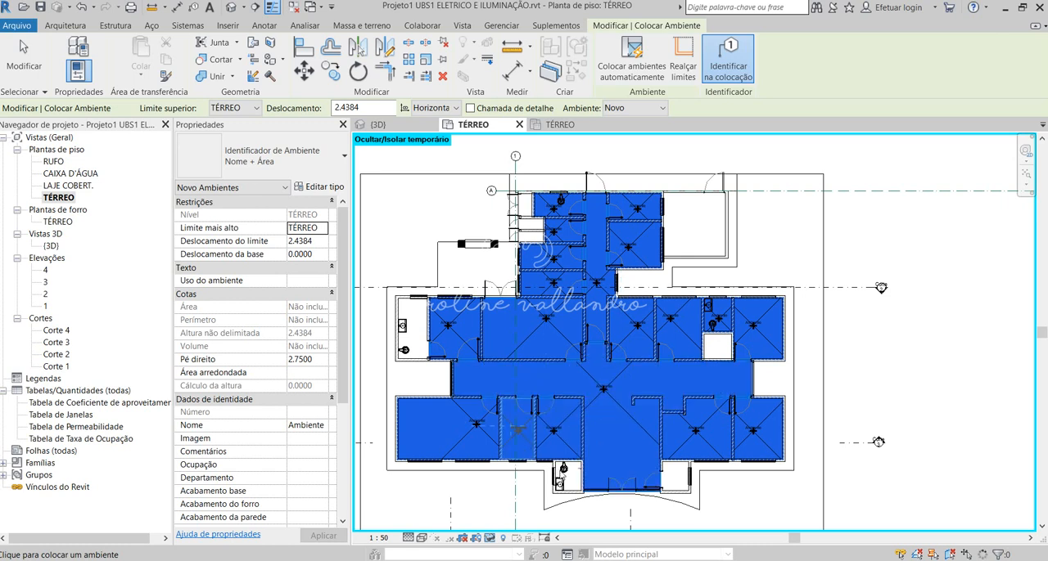
{"action": "left_click", "coordinate": [569, 481]}
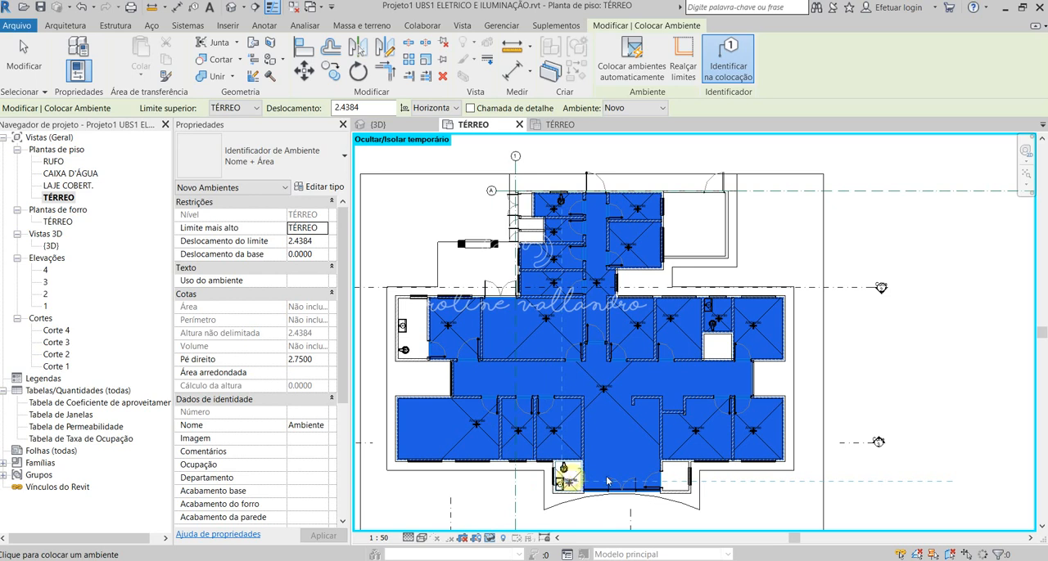
{"action": "left_click", "coordinate": [674, 477]}
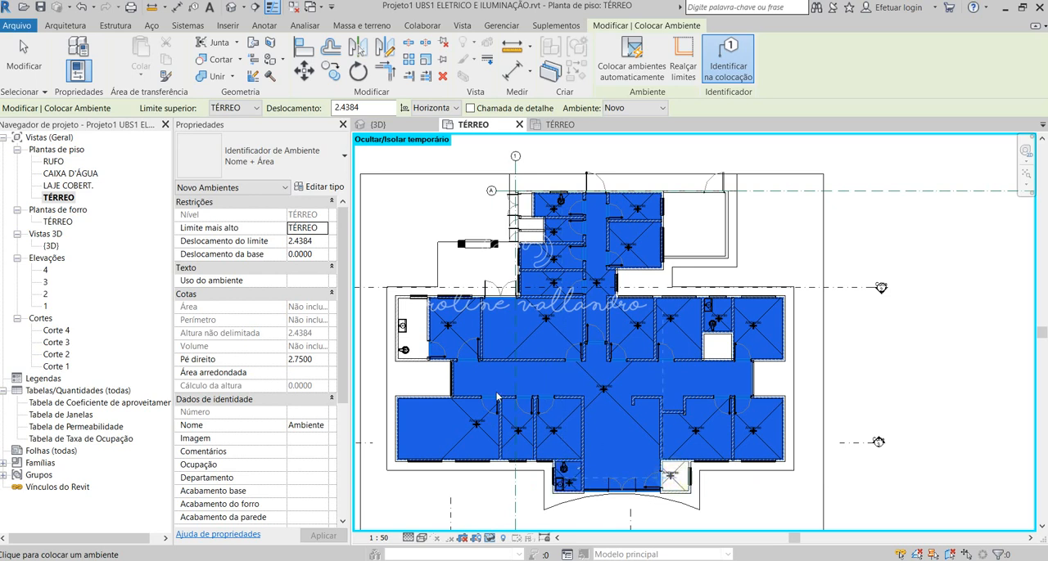
Place tagged rooms in the small space south of the middle-row toilet and in the westernmost bathroom, and end room placement.
{"action": "left_click", "coordinate": [716, 353]}
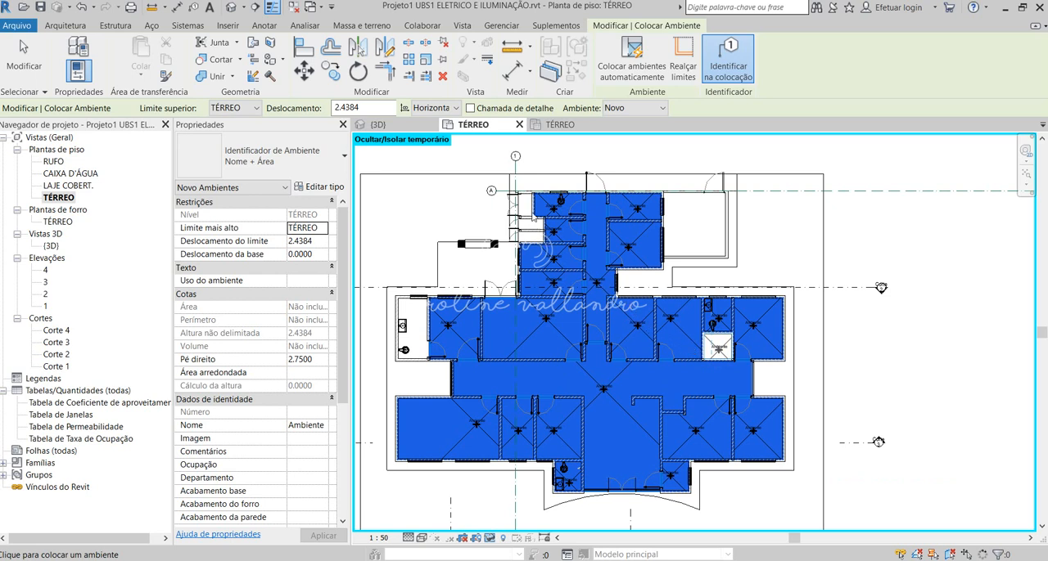
{"action": "left_click", "coordinate": [413, 338]}
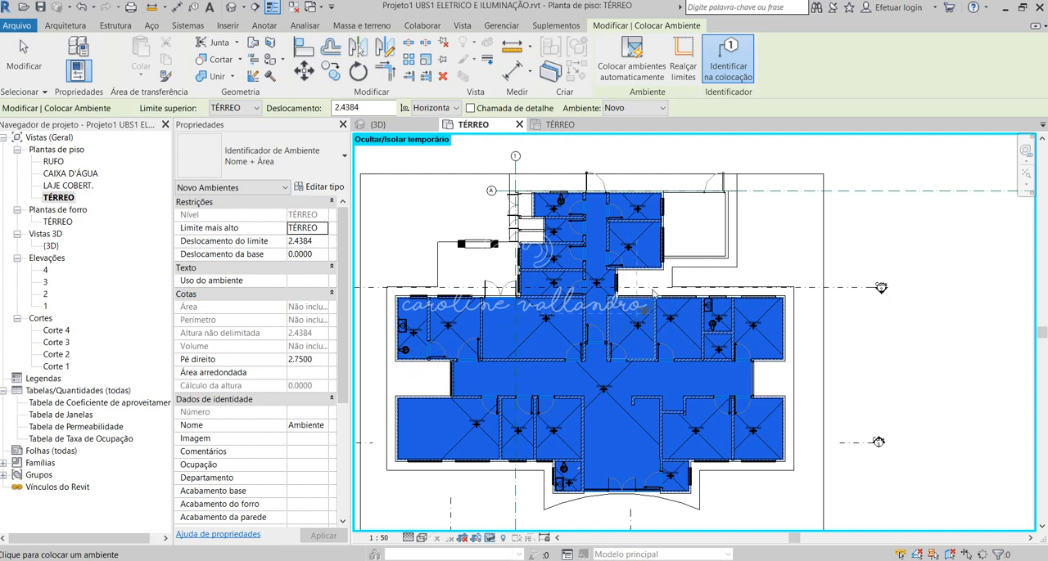
{"action": "scroll", "coordinate": [652, 289], "scroll_direction": "down", "scroll_amount": 2}
{"action": "scroll", "coordinate": [302, 328], "scroll_direction": "down", "scroll_amount": 1}
{"action": "scroll", "coordinate": [301, 327], "scroll_direction": "down", "scroll_amount": 5}
{"action": "key", "text": "Escape"}
{"action": "key", "text": "Escape"}
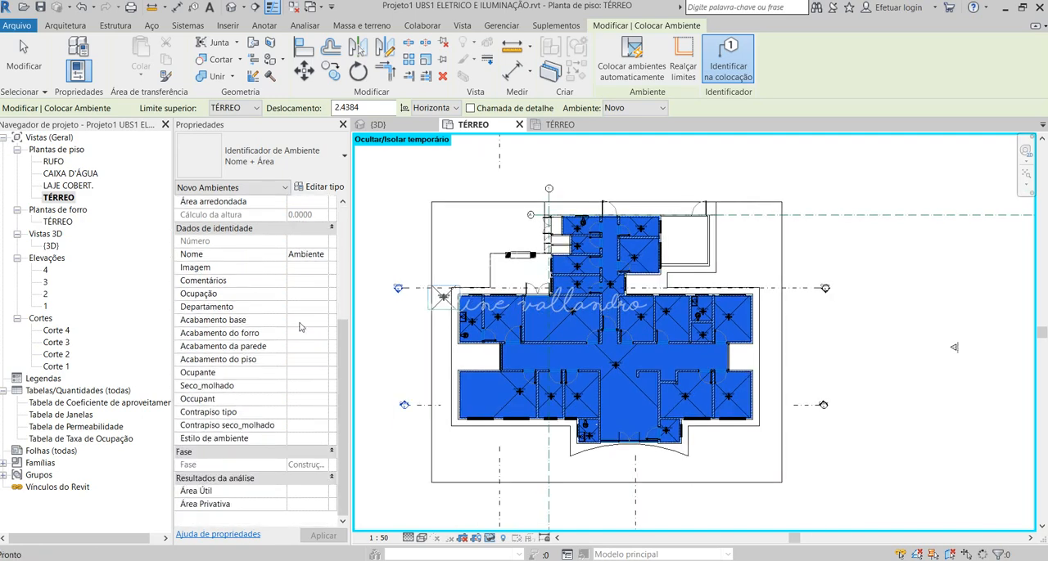
{"action": "scroll", "coordinate": [298, 348], "scroll_direction": "down", "scroll_amount": 1}
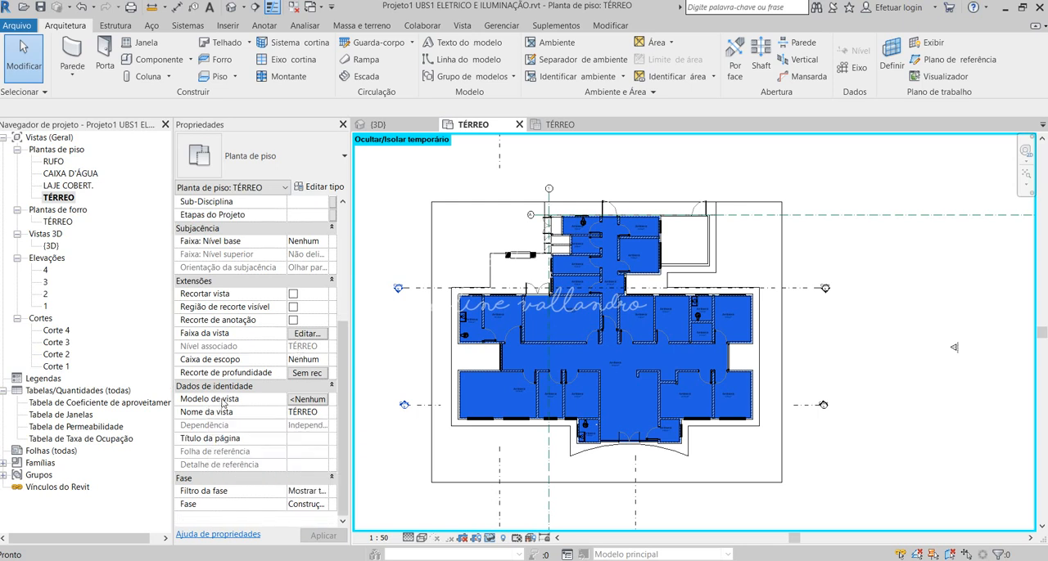
Set the colour scheme of the TÉRREO floor plan to (nenhum) to remove the room colour fill.
{"action": "scroll", "coordinate": [233, 393], "scroll_direction": "up", "scroll_amount": 3}
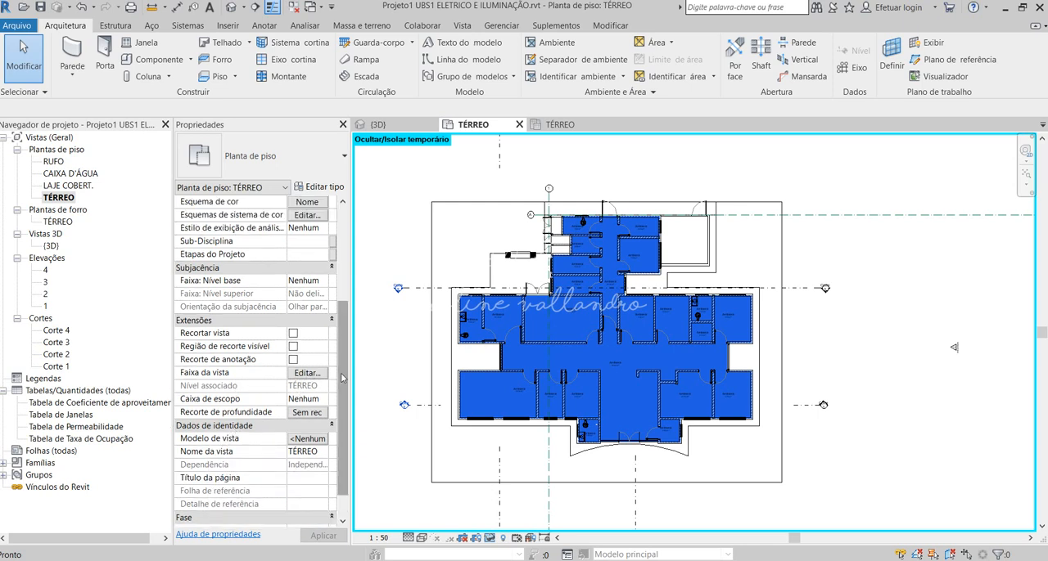
{"action": "scroll", "coordinate": [310, 401], "scroll_direction": "down", "scroll_amount": 3}
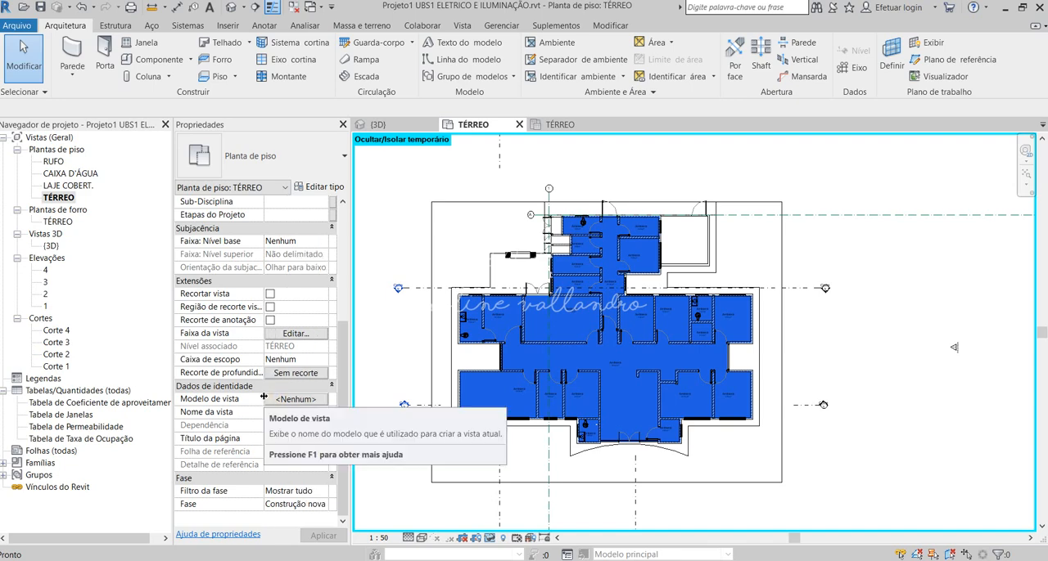
{"action": "scroll", "coordinate": [286, 396], "scroll_direction": "up", "scroll_amount": 9}
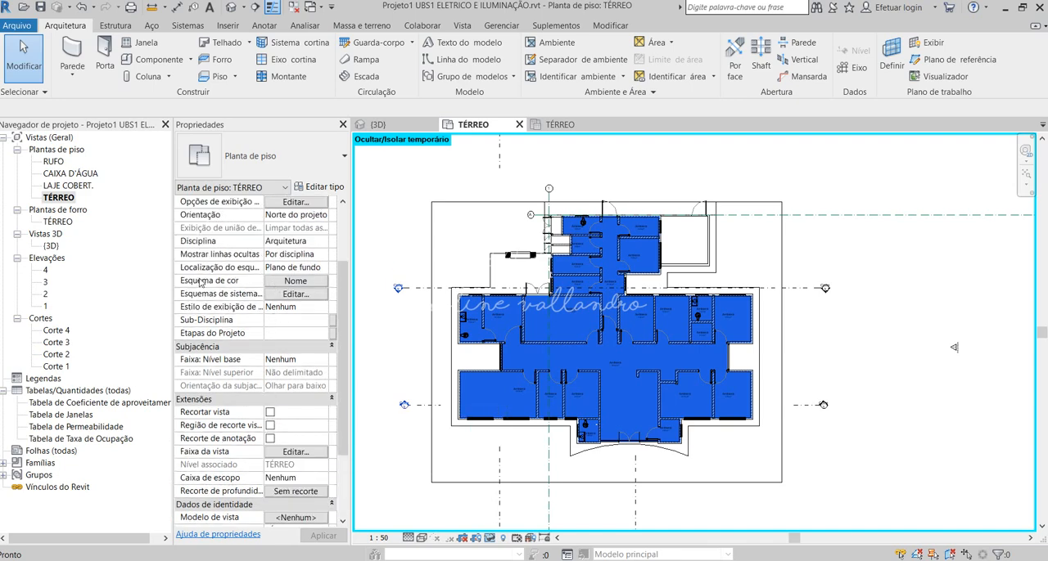
{"action": "left_click", "coordinate": [291, 282]}
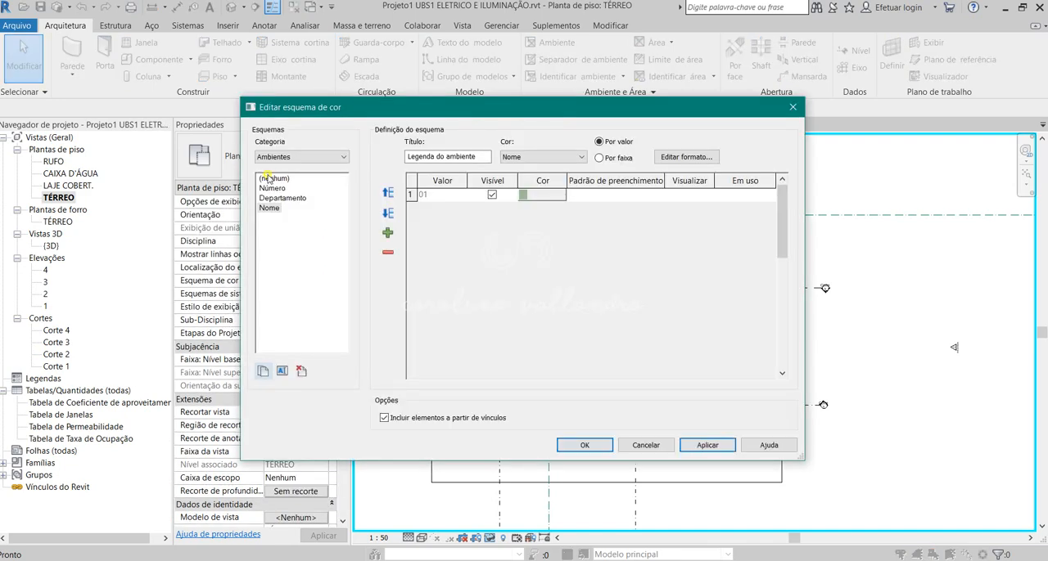
{"action": "left_click", "coordinate": [269, 178]}
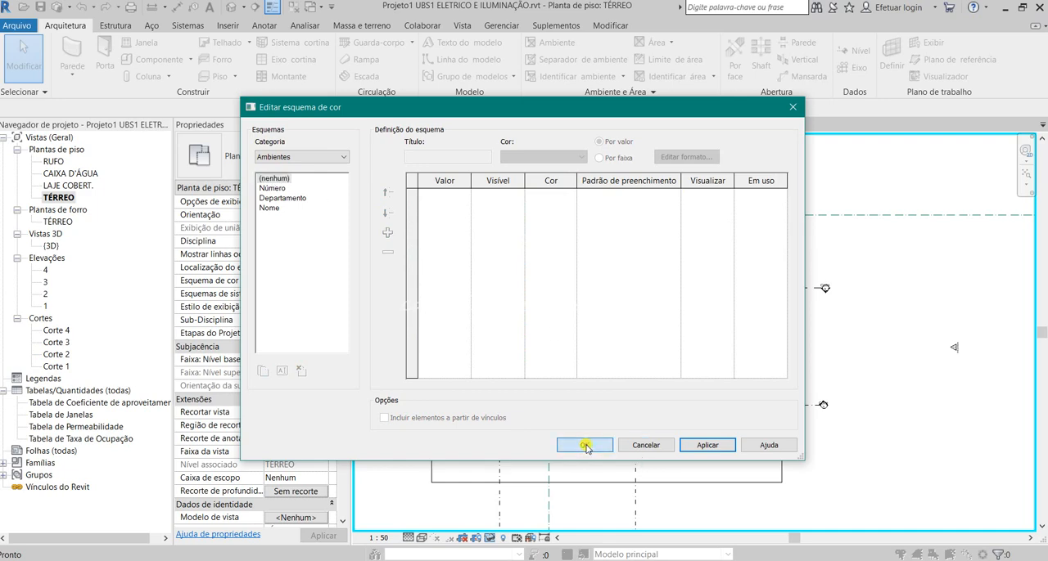
{"action": "left_click", "coordinate": [584, 445]}
{"action": "scroll", "coordinate": [683, 451], "scroll_direction": "up", "scroll_amount": 2}
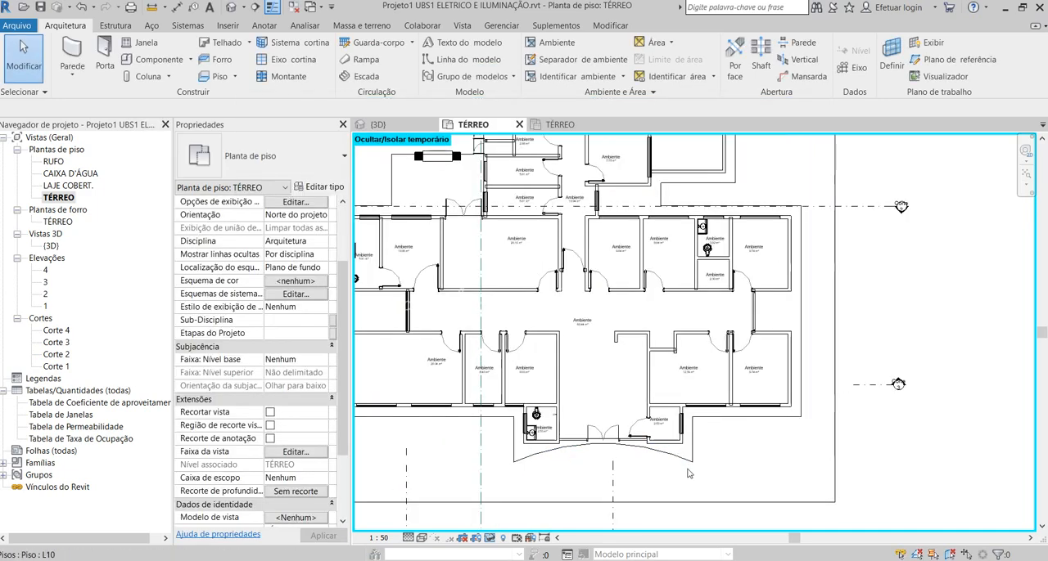
Open the TÉRREO reflected ceiling plan and inspect the front rooms beside the entrance.
{"action": "double_click", "coordinate": [57, 222]}
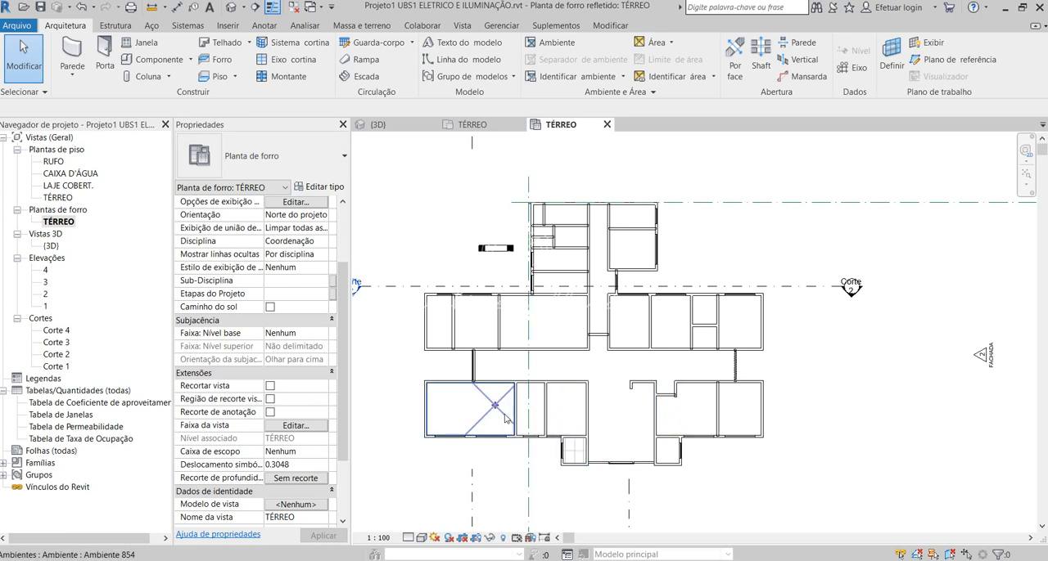
{"action": "scroll", "coordinate": [600, 504], "scroll_direction": "up", "scroll_amount": 2}
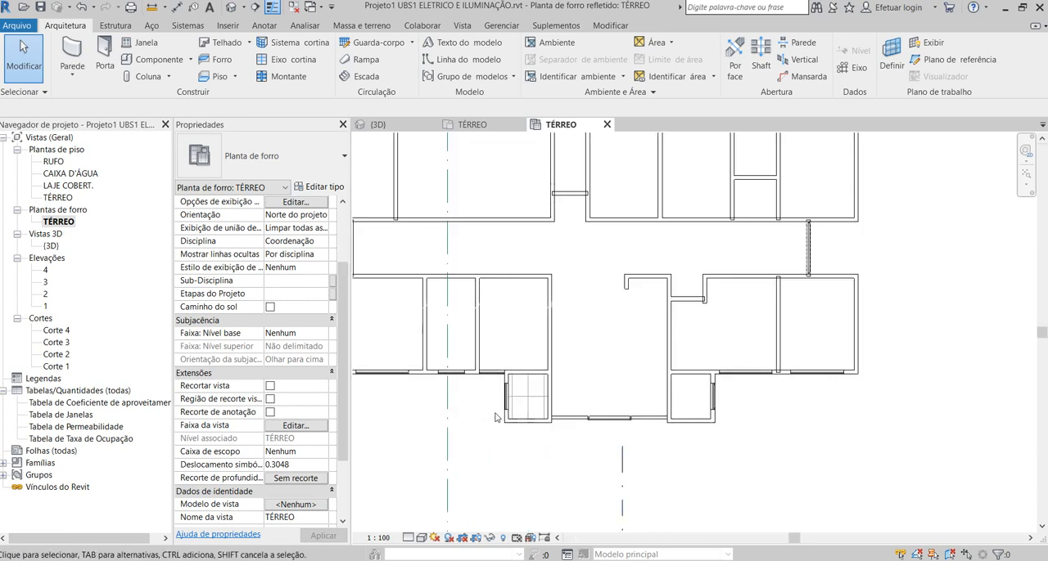
{"action": "scroll", "coordinate": [505, 422], "scroll_direction": "up", "scroll_amount": 1}
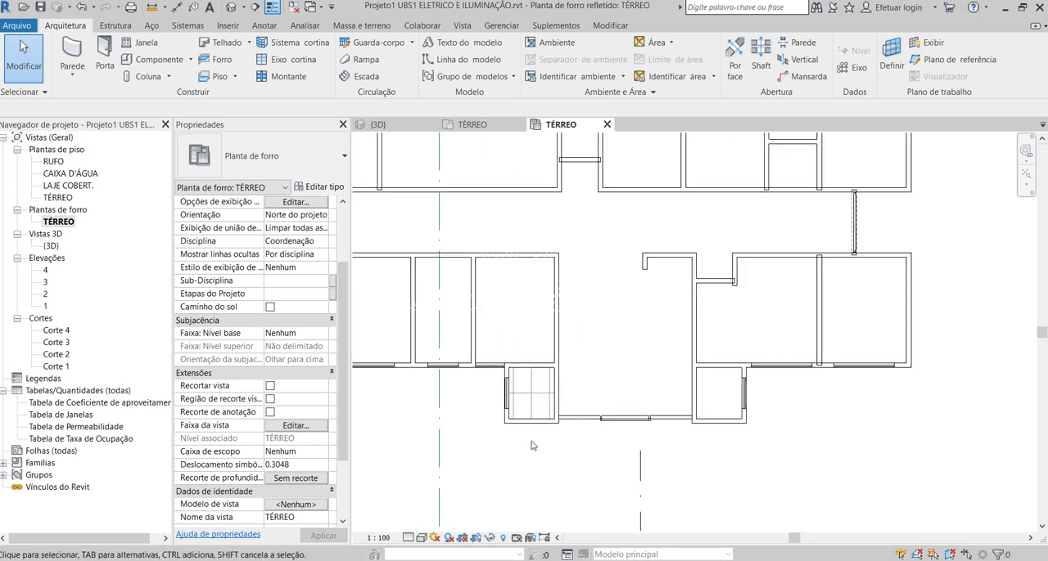
{"action": "scroll", "coordinate": [528, 353], "scroll_direction": "down", "scroll_amount": 2}
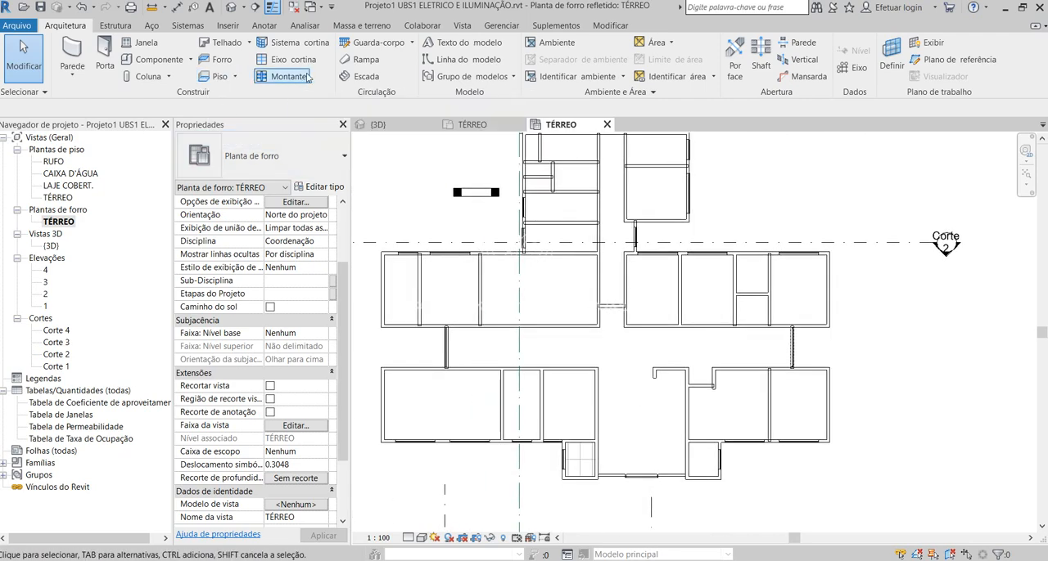
Sketch a rectangular Forro básico Genérico ceiling, about 1.50 by 1.69 m, in the small room east of the entrance.
{"action": "left_click", "coordinate": [217, 59]}
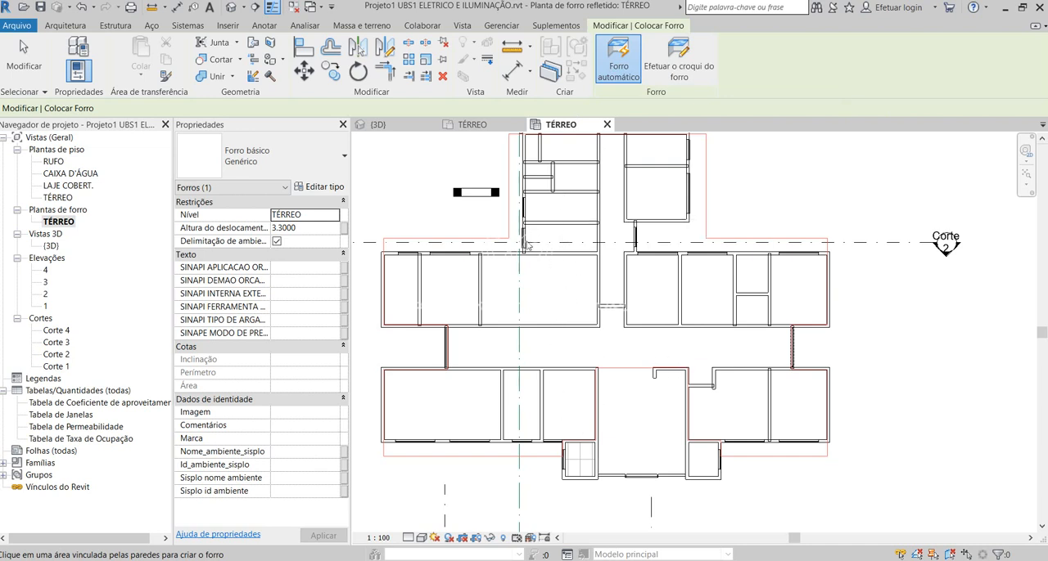
{"action": "left_click", "coordinate": [678, 64]}
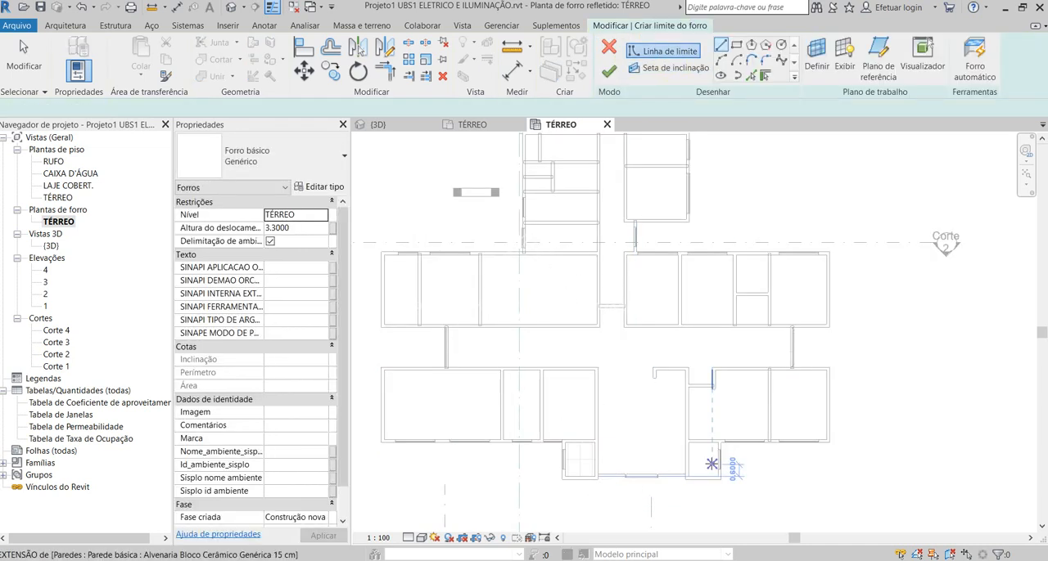
{"action": "scroll", "coordinate": [690, 443], "scroll_direction": "up", "scroll_amount": 2}
{"action": "left_click", "coordinate": [683, 429]}
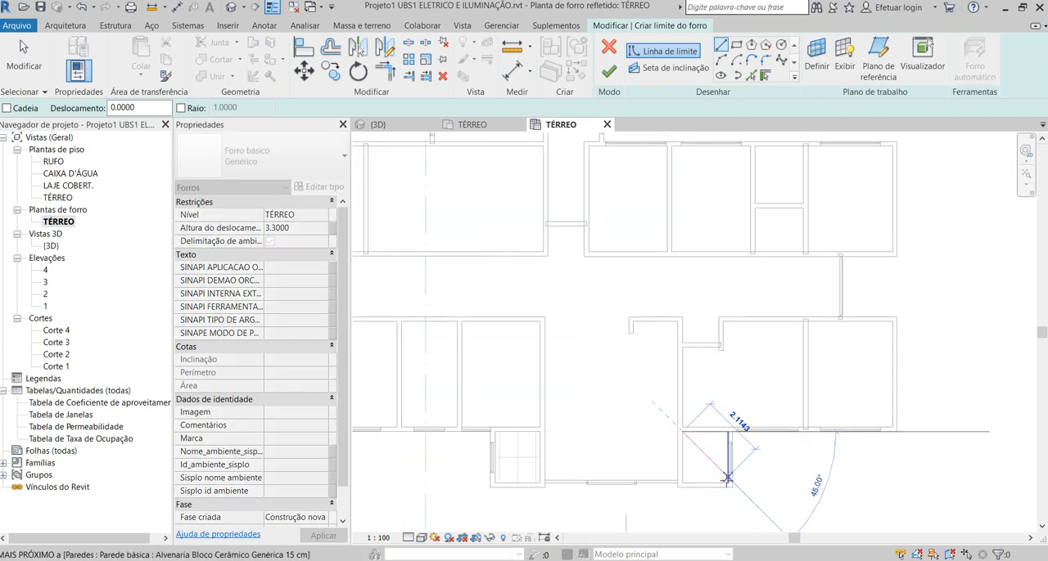
{"action": "key", "text": "Escape"}
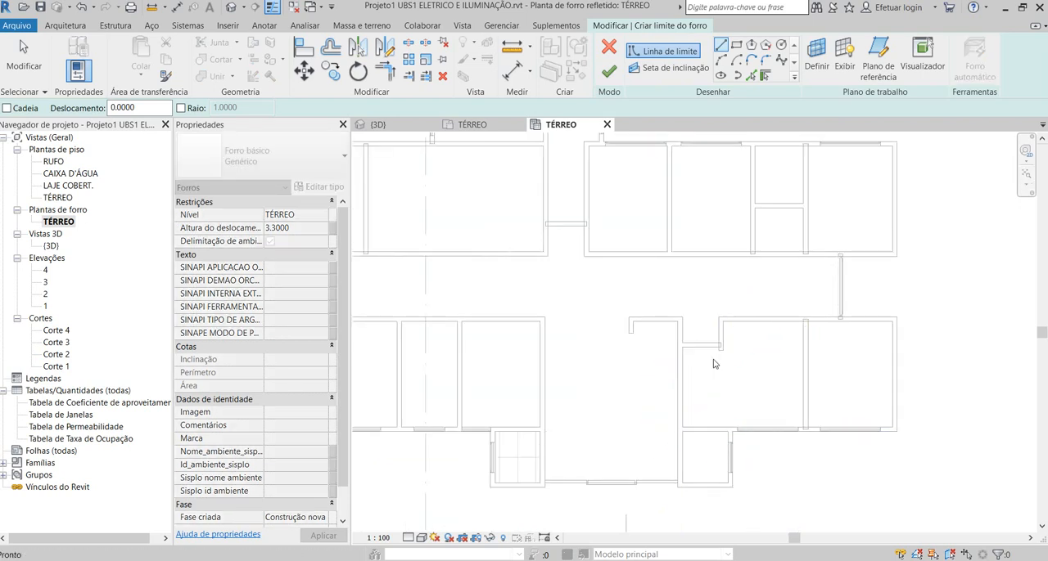
{"action": "left_click", "coordinate": [735, 44]}
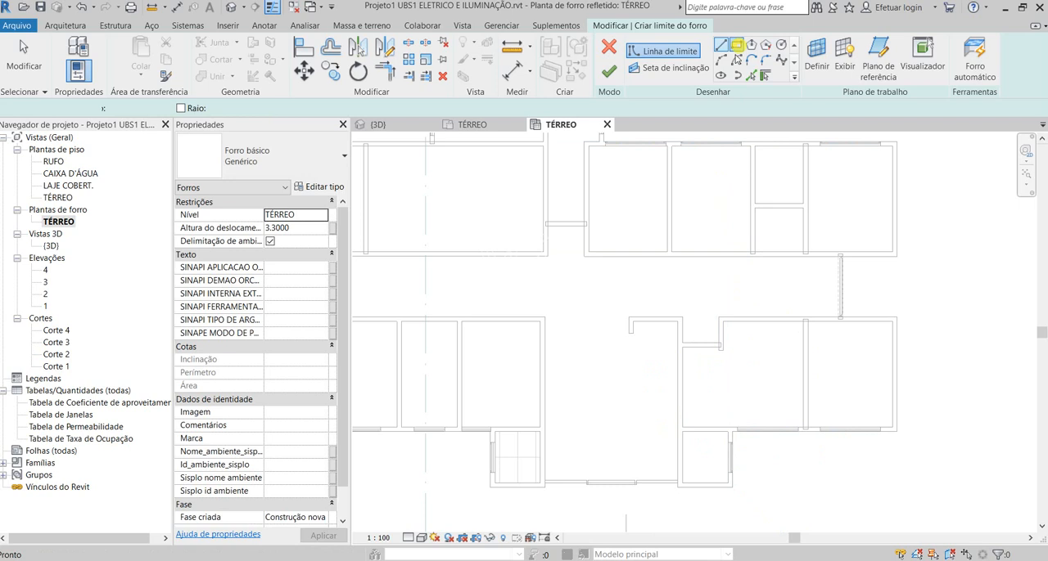
{"action": "left_click", "coordinate": [683, 431]}
{"action": "scroll", "coordinate": [730, 483], "scroll_direction": "up", "scroll_amount": 2}
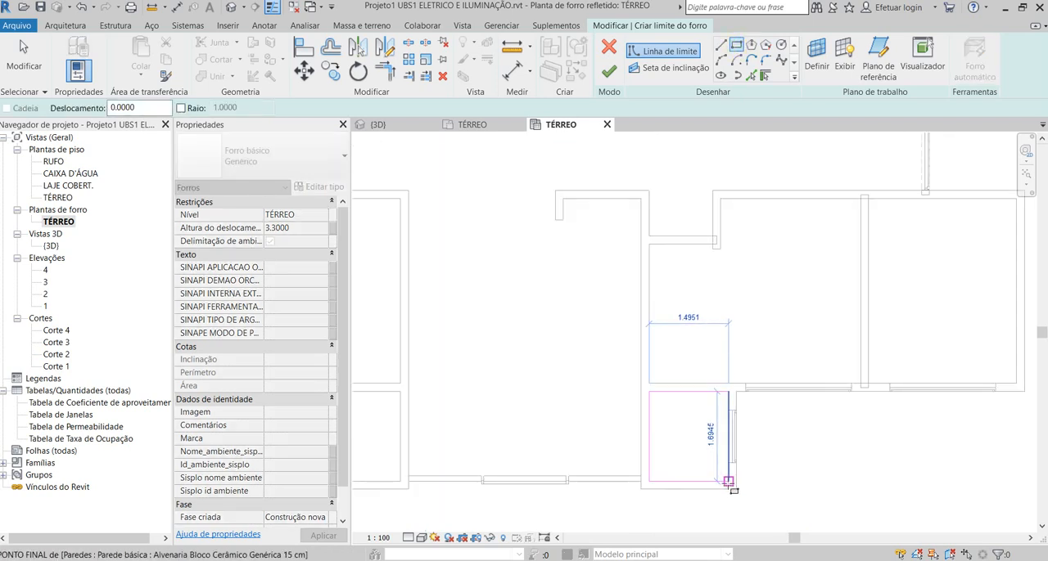
{"action": "left_click", "coordinate": [729, 482]}
{"action": "scroll", "coordinate": [728, 482], "scroll_direction": "down", "scroll_amount": 2}
{"action": "left_click", "coordinate": [608, 72]}
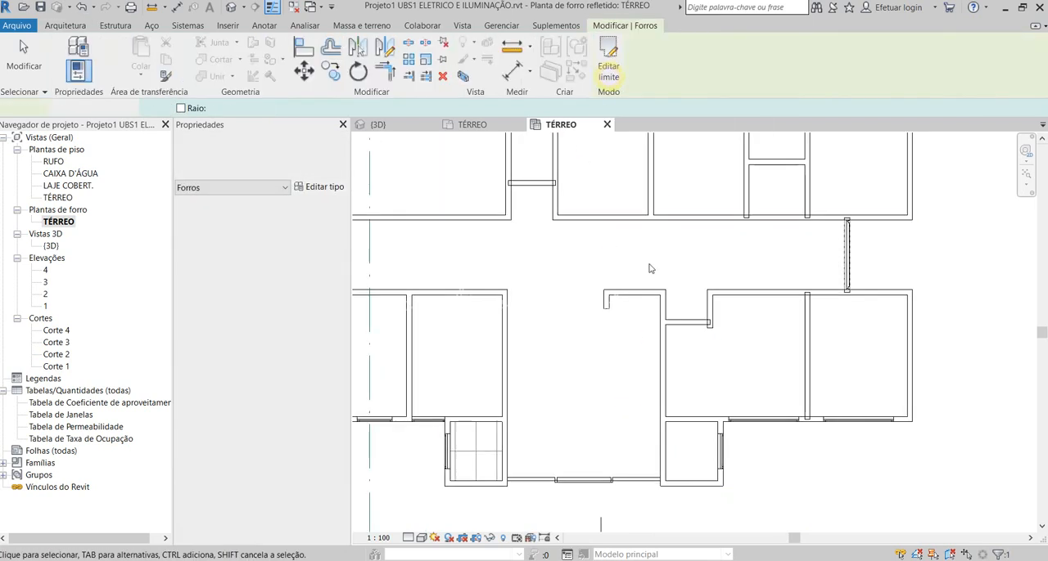
Start an automatic ceiling and examine the boundaries it detects across the TÉRREO rooms.
{"action": "scroll", "coordinate": [721, 481], "scroll_direction": "down", "scroll_amount": 2}
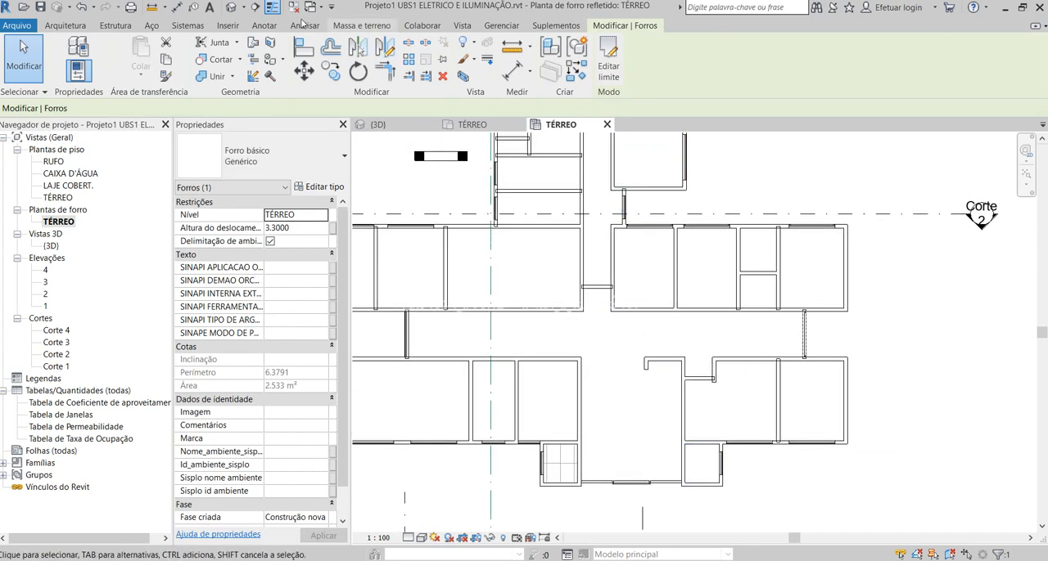
{"action": "left_click", "coordinate": [65, 26]}
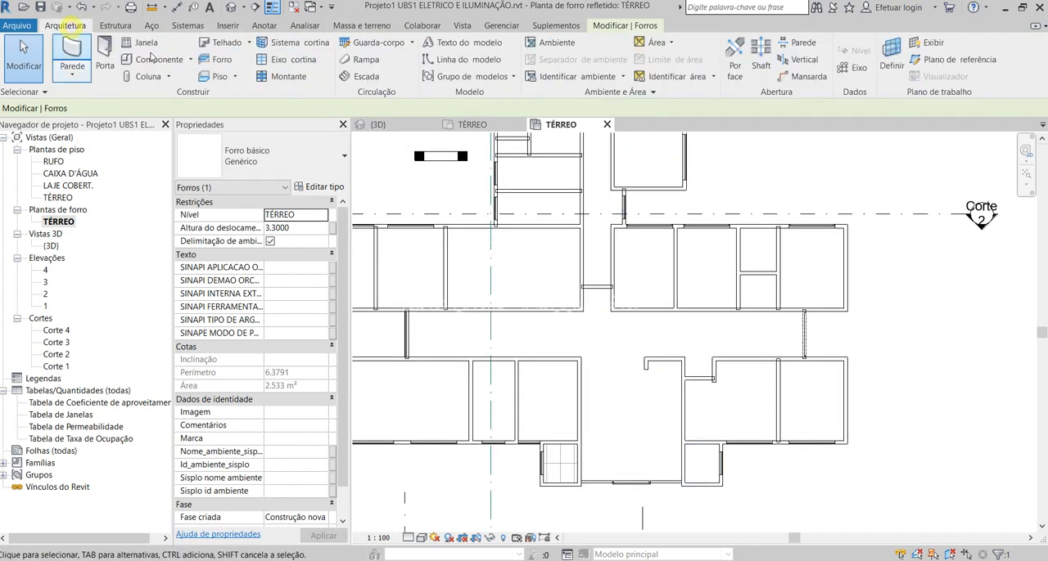
{"action": "left_click", "coordinate": [219, 61]}
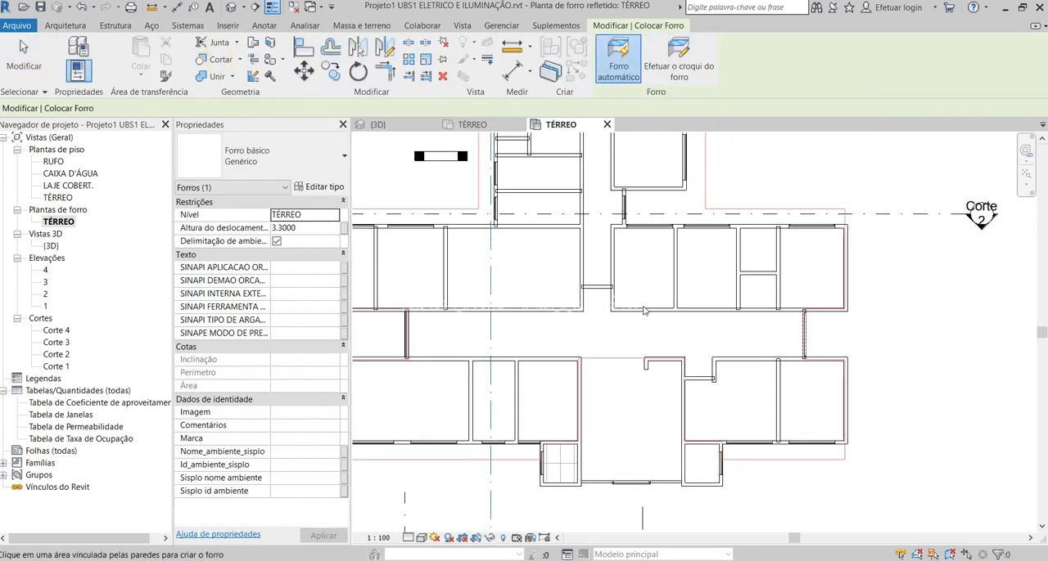
{"action": "middle_click_drag", "start_coordinate": [644, 311], "coordinate": [756, 301]}
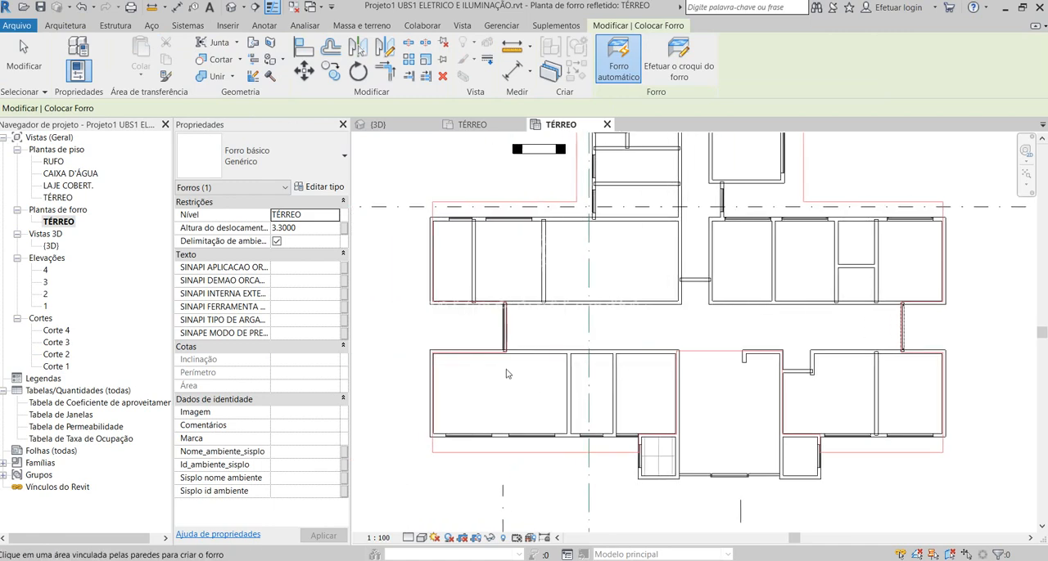
{"action": "middle_click_drag", "start_coordinate": [608, 377], "coordinate": [522, 399]}
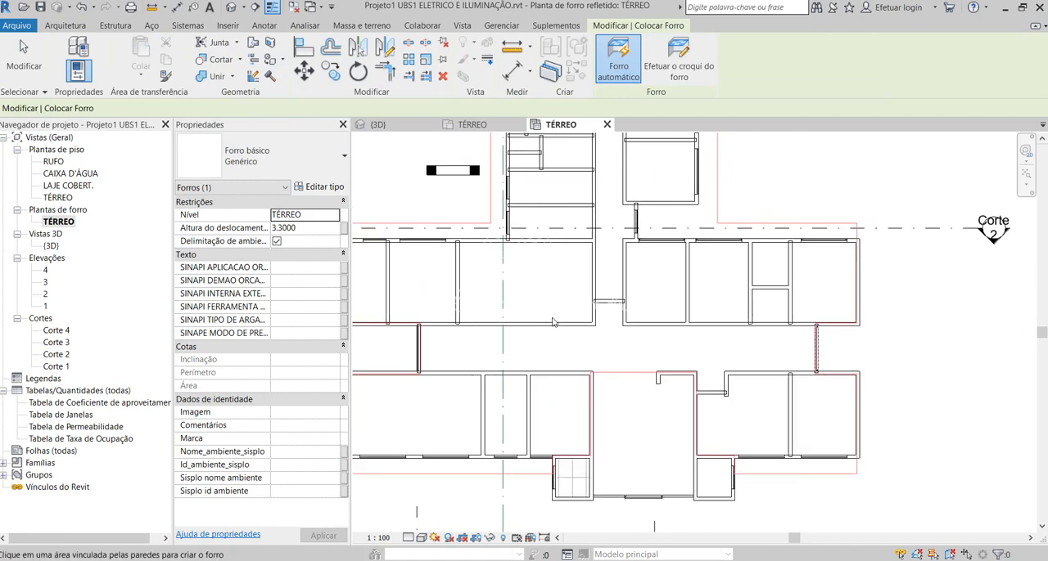
{"action": "scroll", "coordinate": [573, 395], "scroll_direction": "down", "scroll_amount": 3}
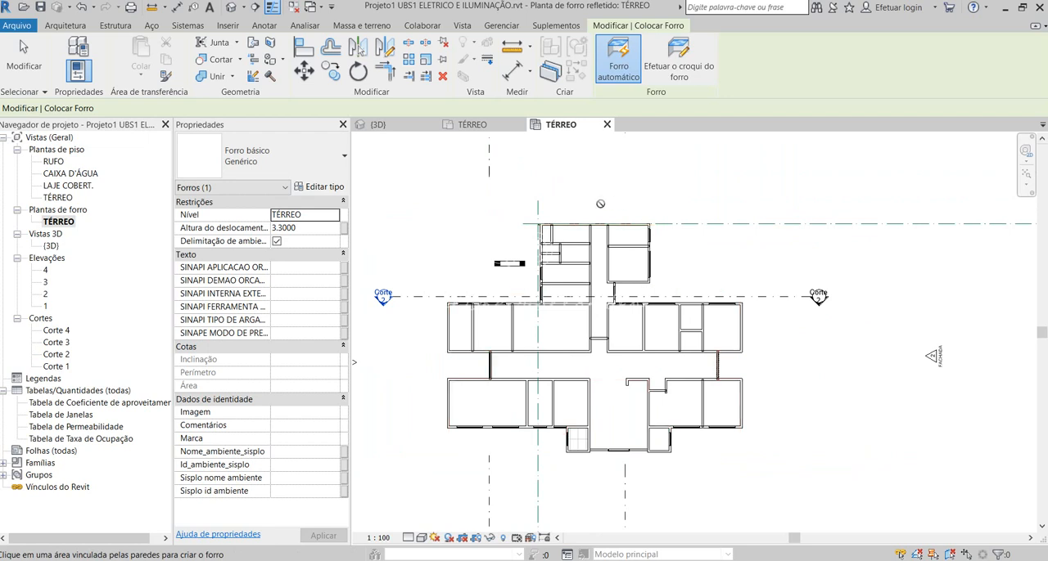
{"action": "scroll", "coordinate": [483, 423], "scroll_direction": "up", "scroll_amount": 2}
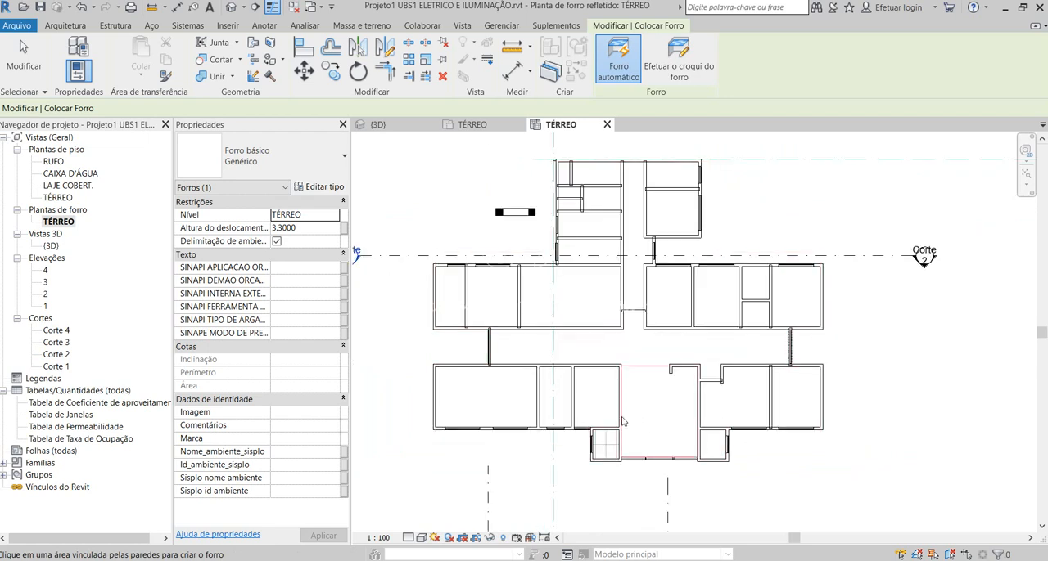
{"action": "scroll", "coordinate": [616, 318], "scroll_direction": "up", "scroll_amount": 4}
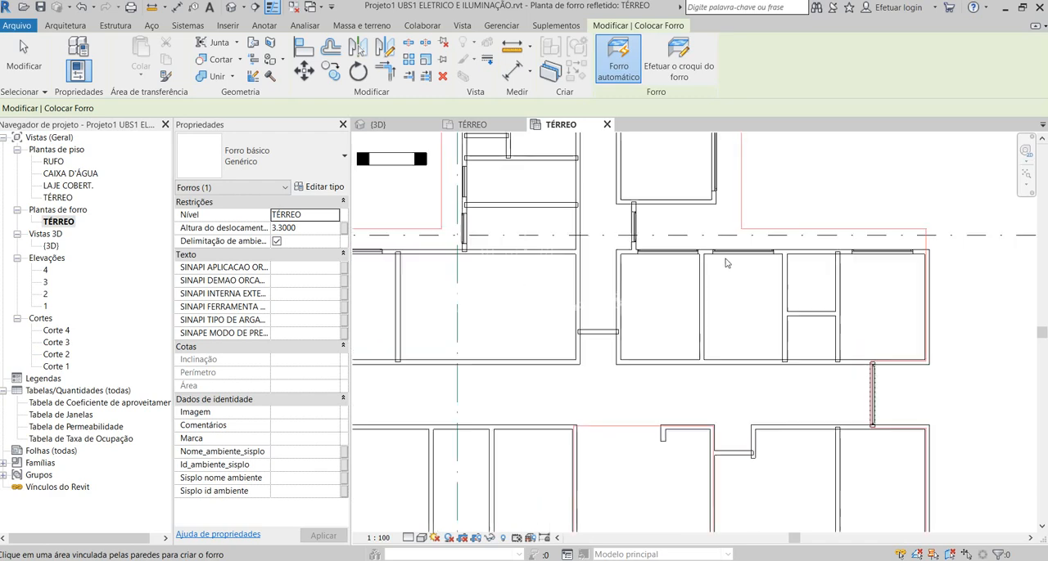
{"action": "scroll", "coordinate": [613, 346], "scroll_direction": "down", "scroll_amount": 2}
{"action": "scroll", "coordinate": [614, 355], "scroll_direction": "down", "scroll_amount": 3}
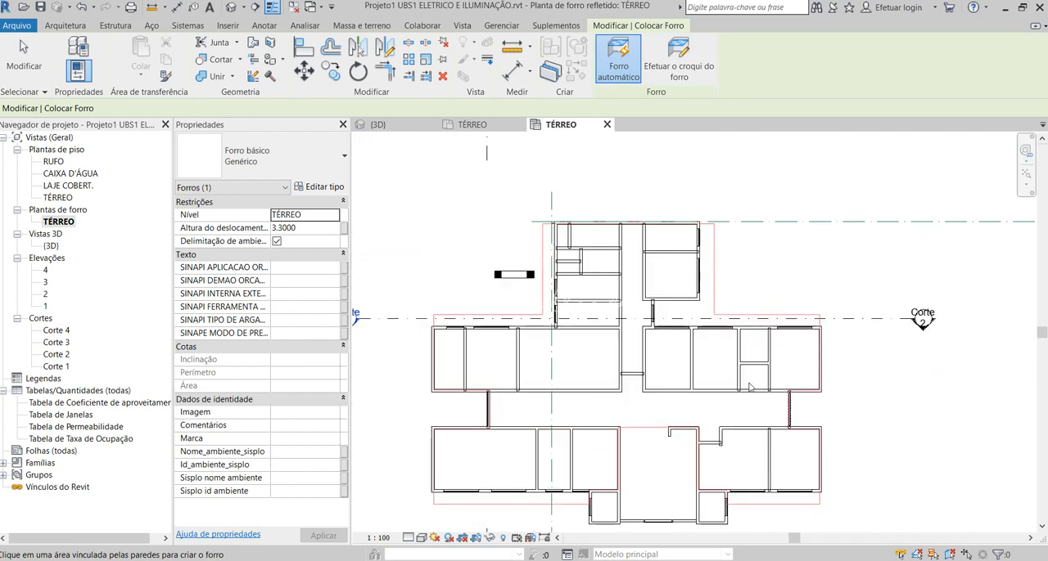
Sketch a rectangular Forro básico Genérico ceiling of about 20.3 m² along the inner walls of the large southwest room.
{"action": "left_click", "coordinate": [678, 55]}
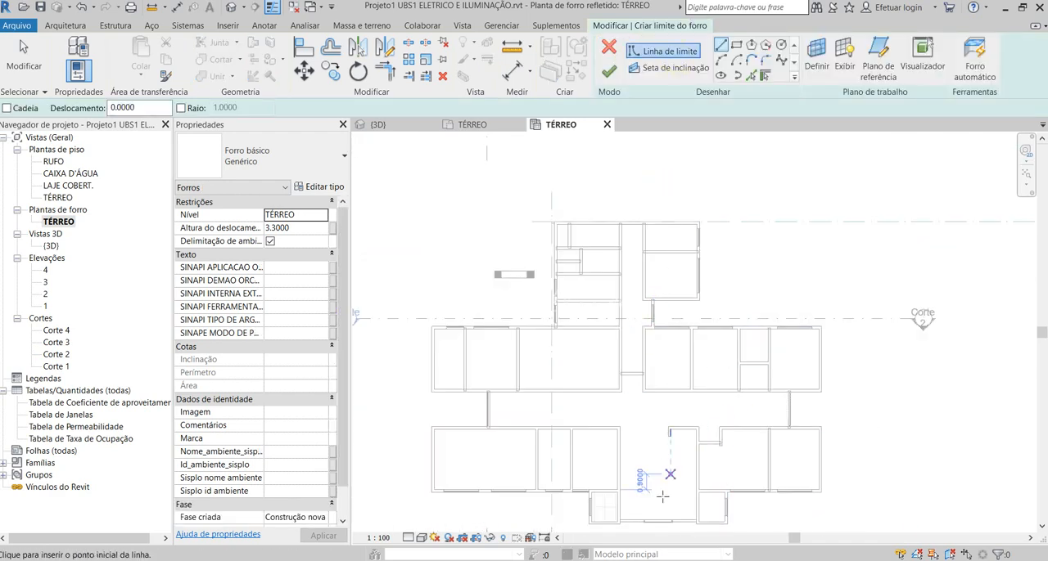
{"action": "scroll", "coordinate": [655, 491], "scroll_direction": "up", "scroll_amount": 2}
{"action": "scroll", "coordinate": [649, 456], "scroll_direction": "up", "scroll_amount": 1}
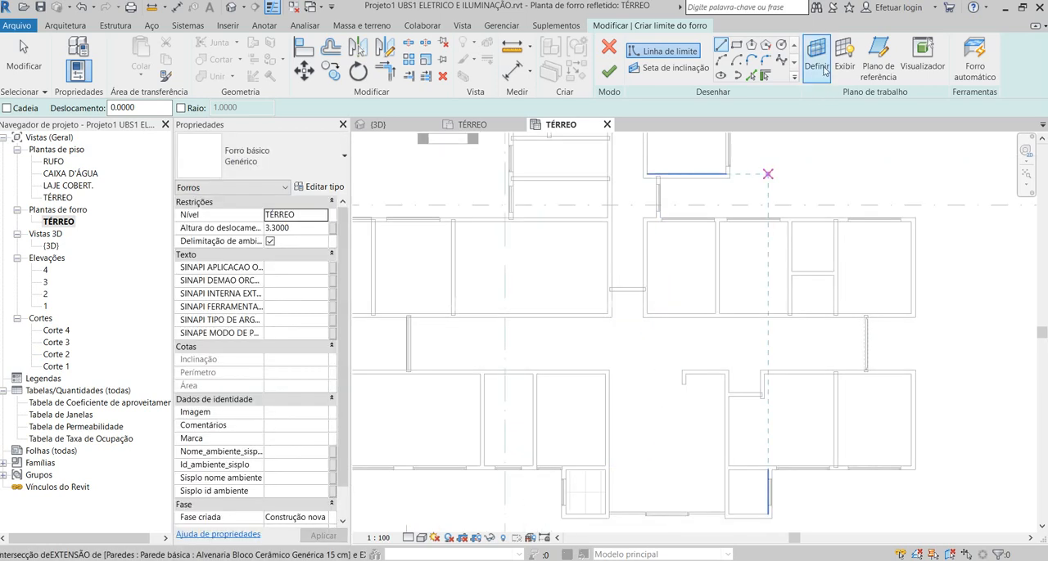
{"action": "left_click", "coordinate": [735, 46]}
{"action": "middle_click_drag", "start_coordinate": [648, 291], "coordinate": [696, 222]}
{"action": "left_click", "coordinate": [373, 305]}
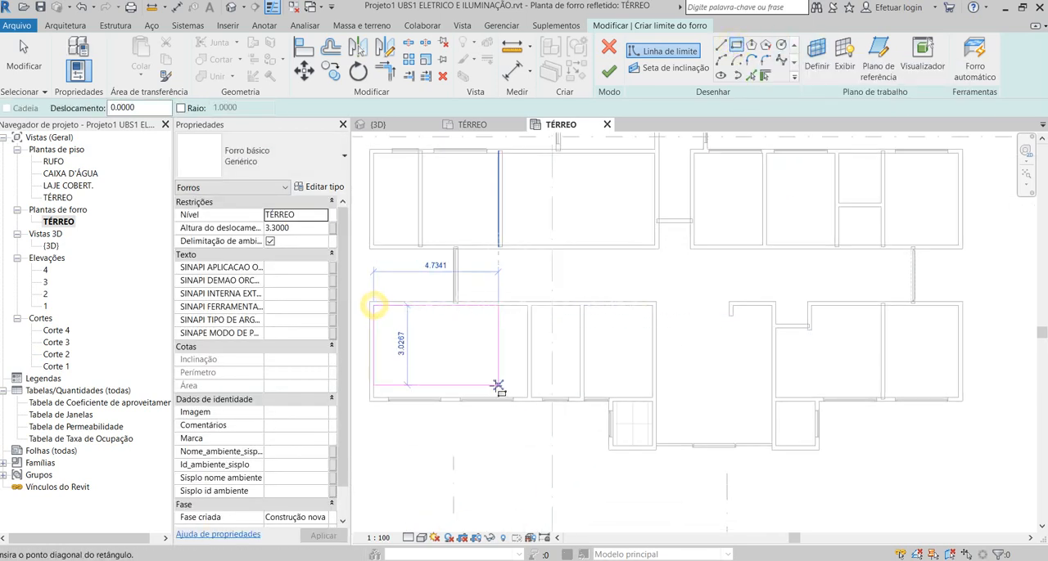
{"action": "scroll", "coordinate": [528, 401], "scroll_direction": "up", "scroll_amount": 2}
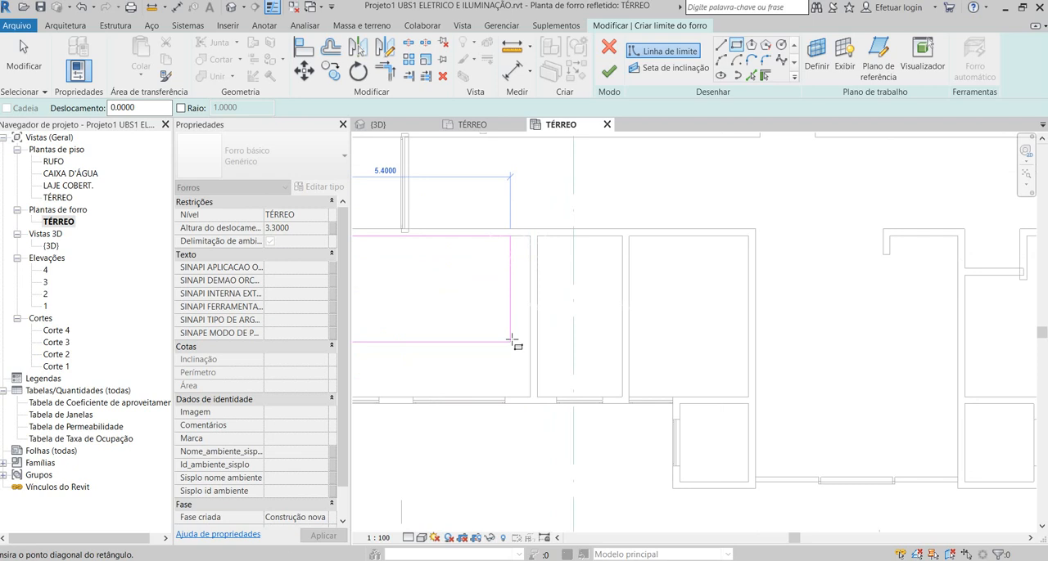
{"action": "left_click", "coordinate": [531, 400]}
{"action": "scroll", "coordinate": [531, 400], "scroll_direction": "down", "scroll_amount": 2}
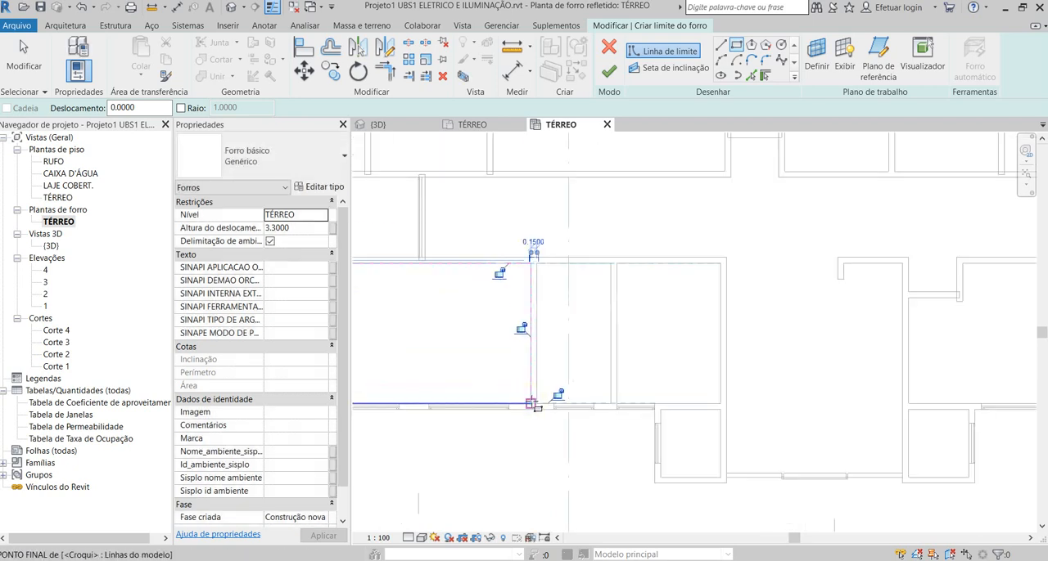
{"action": "left_click", "coordinate": [608, 72]}
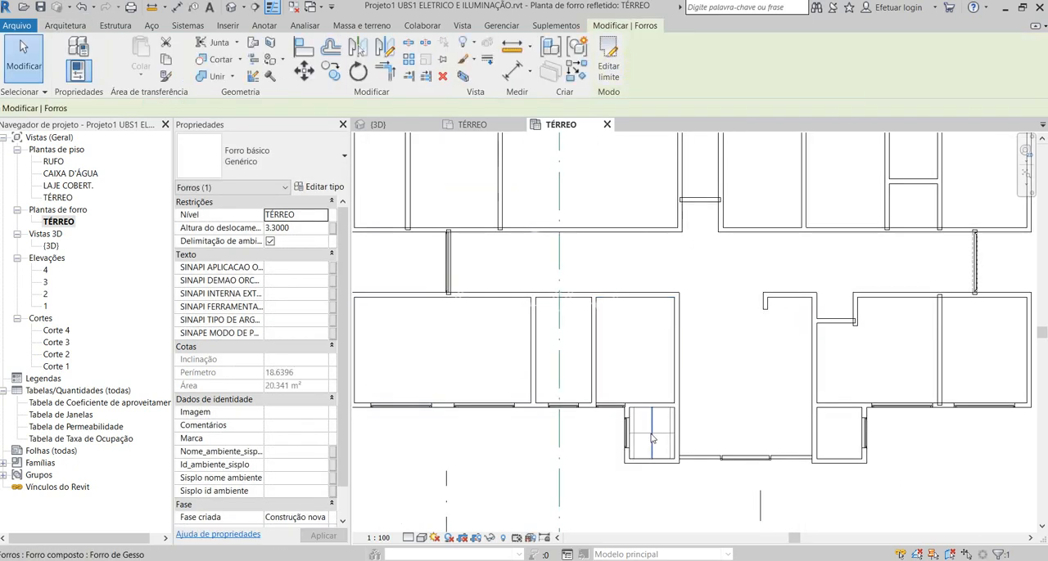
{"action": "scroll", "coordinate": [642, 409], "scroll_direction": "down", "scroll_amount": 1}
{"action": "scroll", "coordinate": [643, 409], "scroll_direction": "up", "scroll_amount": 1}
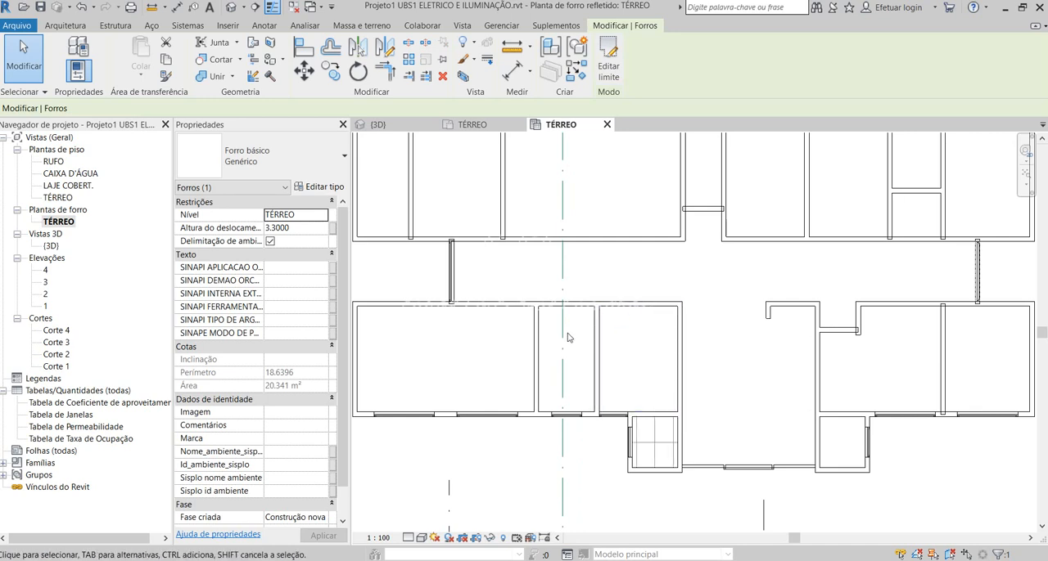
{"action": "key", "text": "Escape"}
{"action": "middle_click_drag", "start_coordinate": [528, 308], "coordinate": [624, 308]}
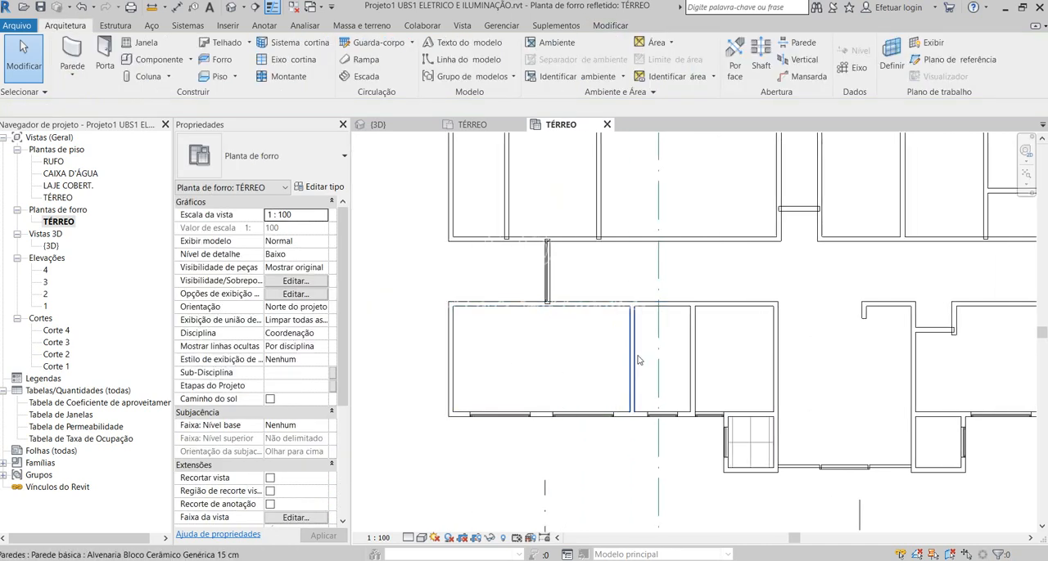
{"action": "middle_click_drag", "start_coordinate": [906, 442], "coordinate": [851, 432]}
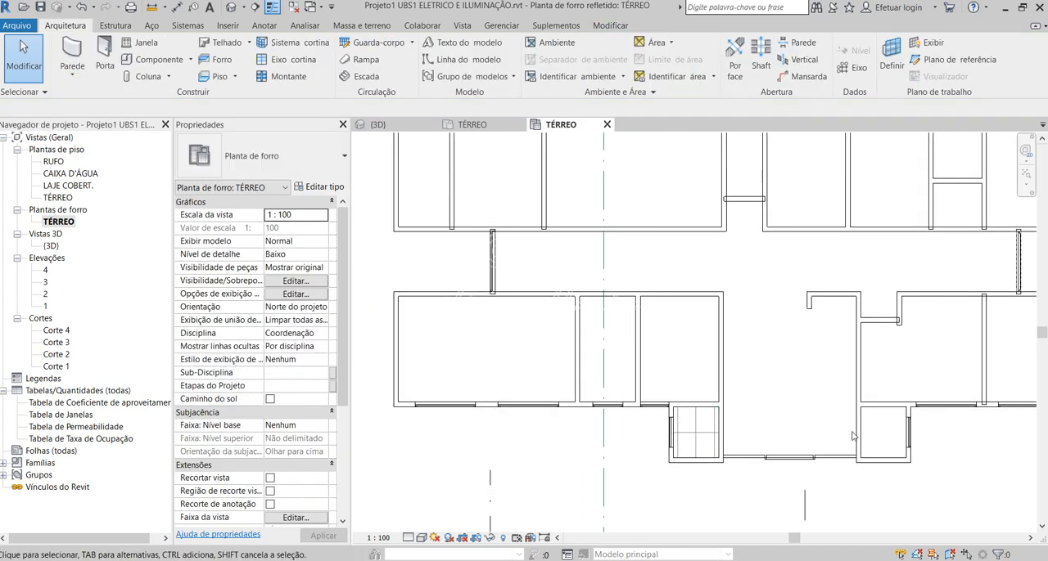
Examine the overlapping selectable elements in the large southwest room of the TÉRREO reflected ceiling plan, looking for its ceiling.
{"action": "middle_click_drag", "start_coordinate": [922, 349], "coordinate": [876, 372]}
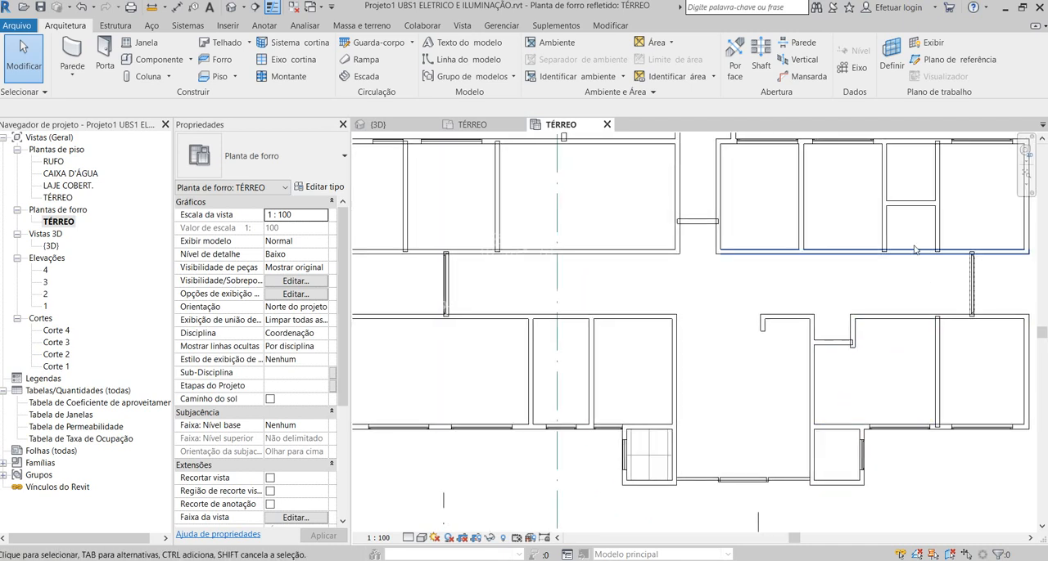
{"action": "scroll", "coordinate": [483, 344], "scroll_direction": "down", "scroll_amount": 2}
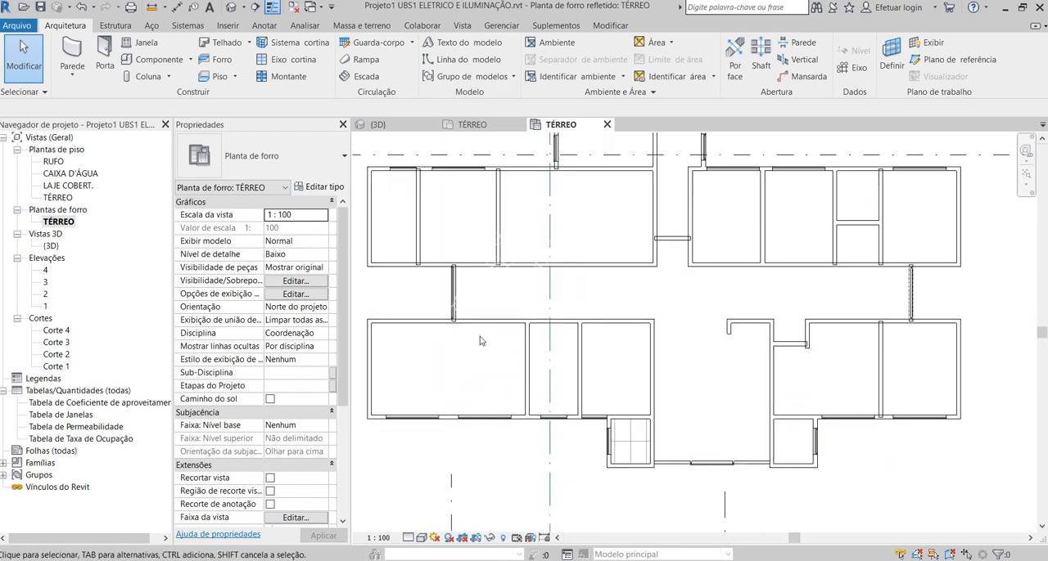
{"action": "key", "text": "Tab"}
{"action": "key", "text": "Tab"}
{"action": "key", "text": "Tab"}
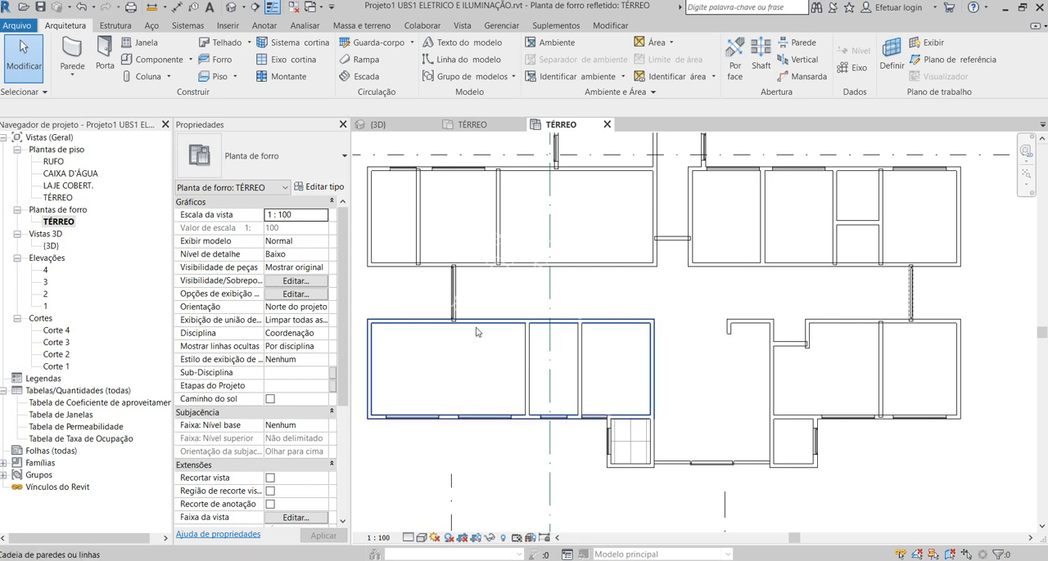
{"action": "key", "text": "Tab"}
{"action": "key", "text": "Tab"}
{"action": "key", "text": "Tab"}
{"action": "key", "text": "Tab"}
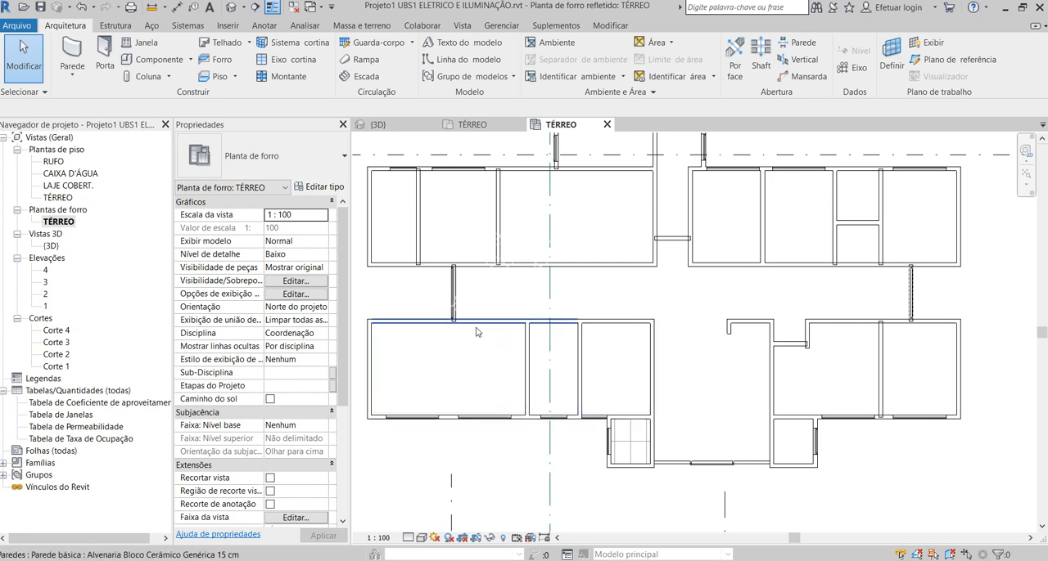
{"action": "key", "text": "Tab"}
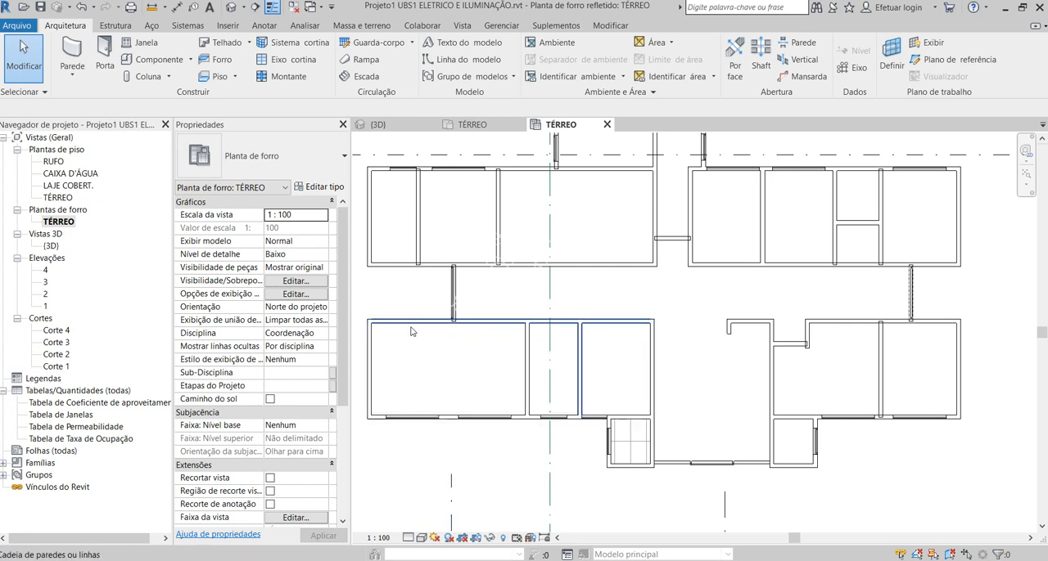
{"action": "key", "text": "Tab"}
{"action": "key", "text": "Tab"}
{"action": "key", "text": "Tab"}
{"action": "key", "text": "Tab"}
{"action": "key", "text": "Tab"}
{"action": "left_click", "coordinate": [406, 332]}
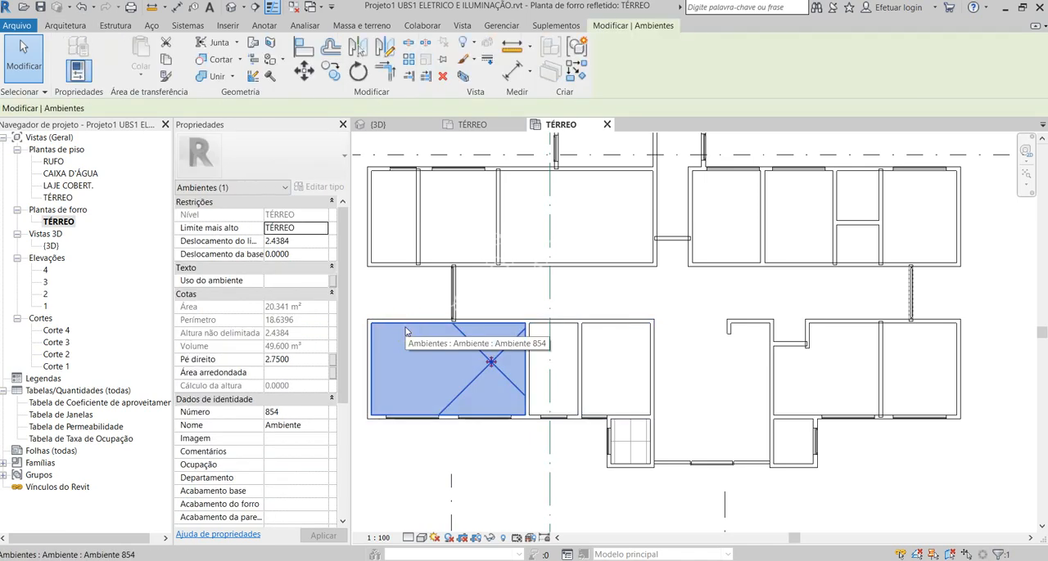
{"action": "left_click", "coordinate": [758, 424]}
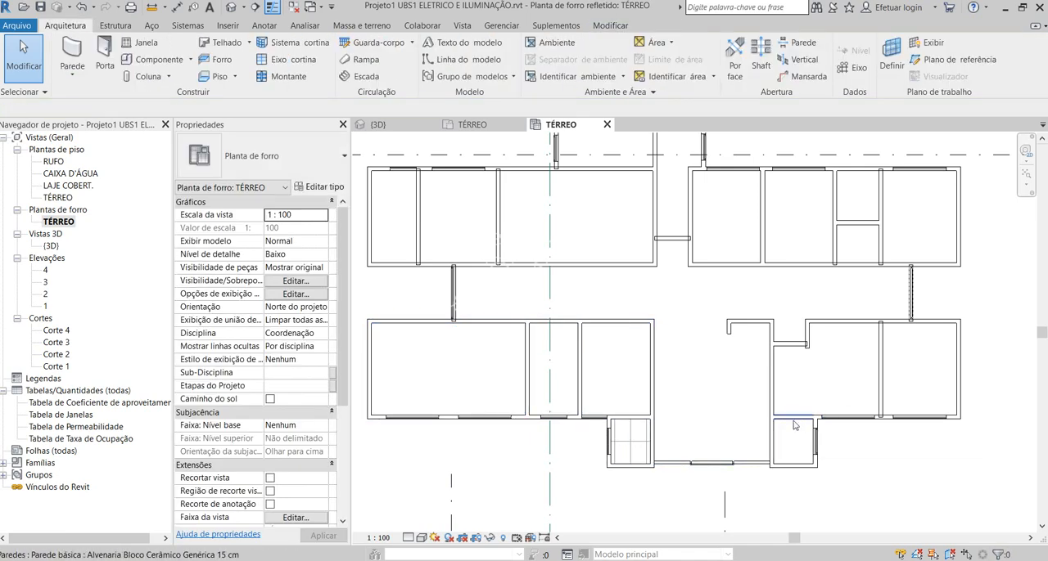
Examine the overlapping elements in the small room east of the entrance, comparing it with the gridded ceiling west of the entrance.
{"action": "key", "text": "Tab"}
{"action": "key", "text": "Tab"}
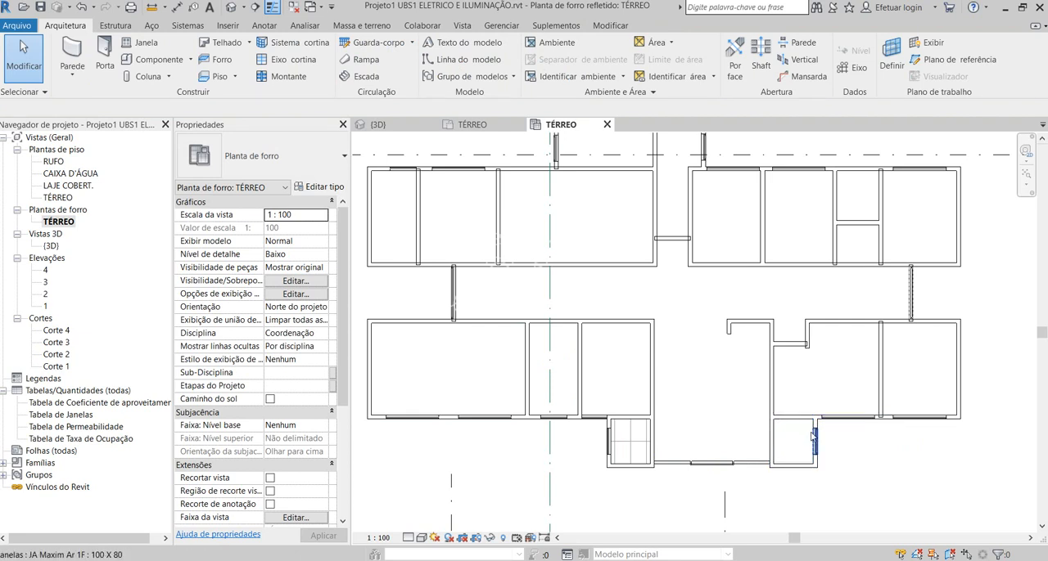
{"action": "left_click", "coordinate": [790, 445]}
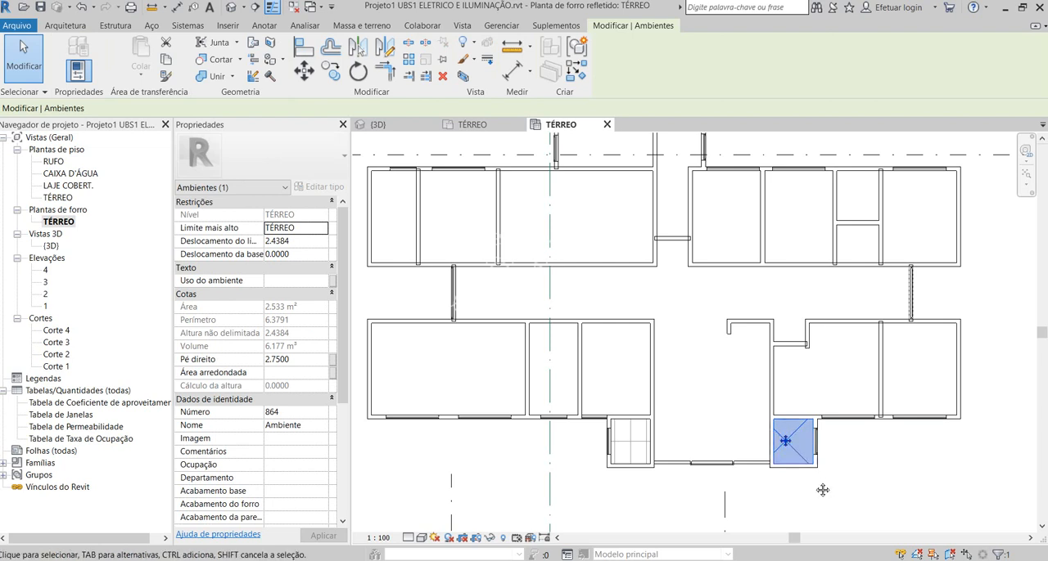
{"action": "middle_click_drag", "start_coordinate": [823, 488], "coordinate": [786, 481]}
{"action": "left_click", "coordinate": [775, 471]}
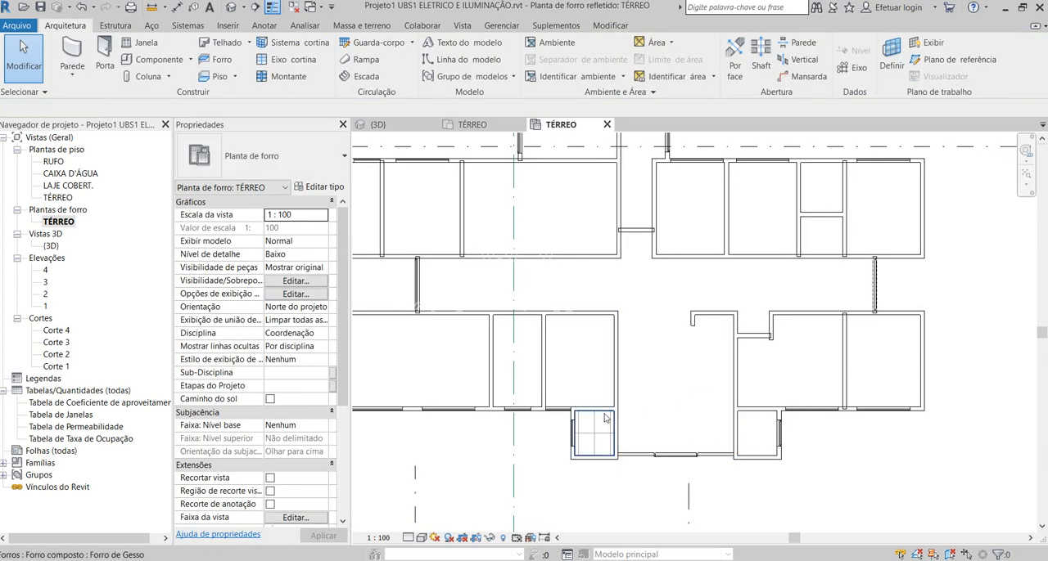
{"action": "key", "text": "Tab"}
{"action": "key", "text": "Tab"}
{"action": "key", "text": "Tab"}
{"action": "key", "text": "Tab"}
{"action": "key", "text": "Tab"}
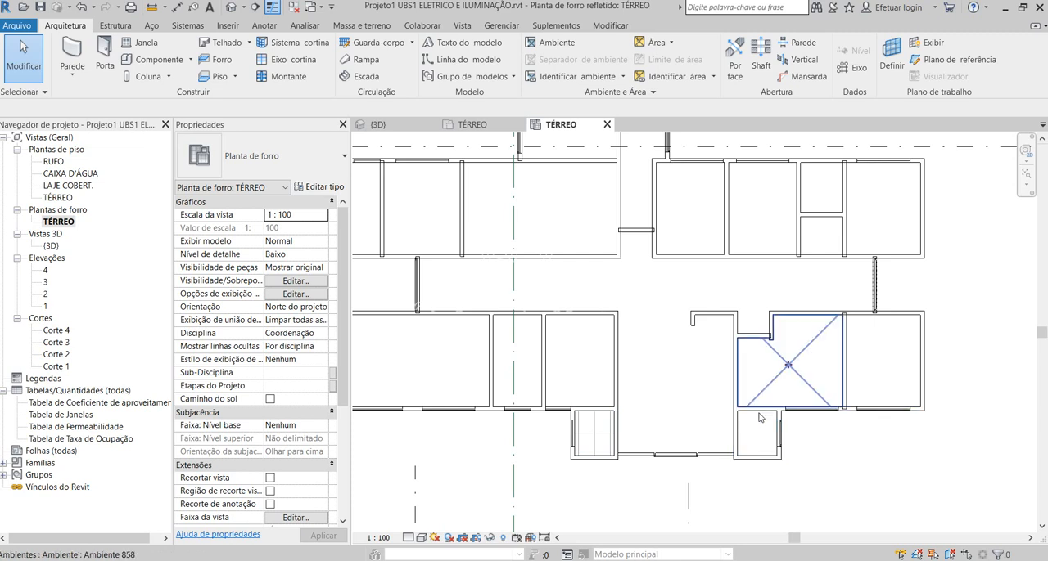
{"action": "key", "text": "Tab"}
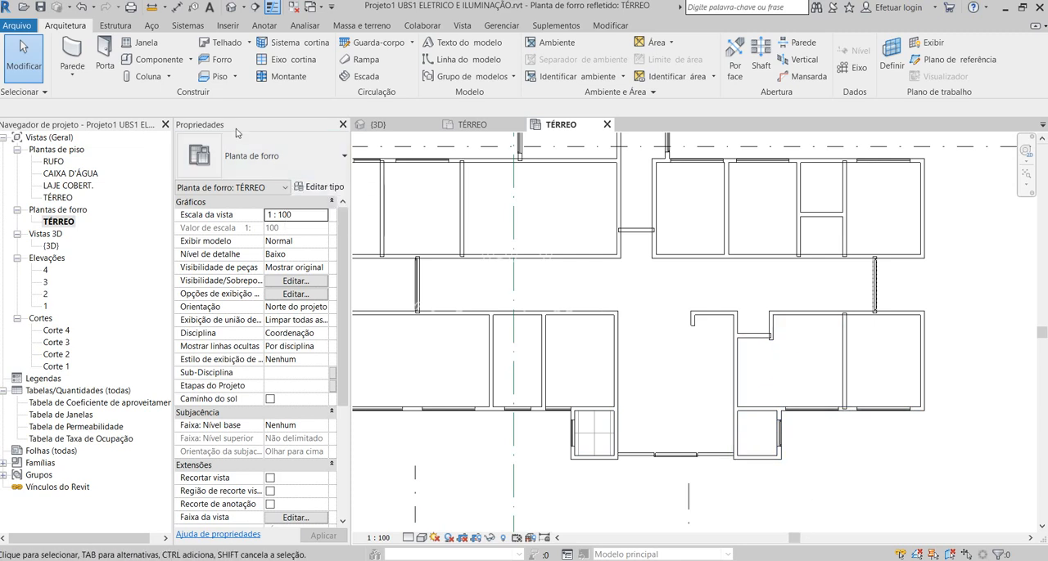
Open the 3D view and pull in the section box's front face to cut through the small rooms beside the entrance.
{"action": "left_click", "coordinate": [231, 8]}
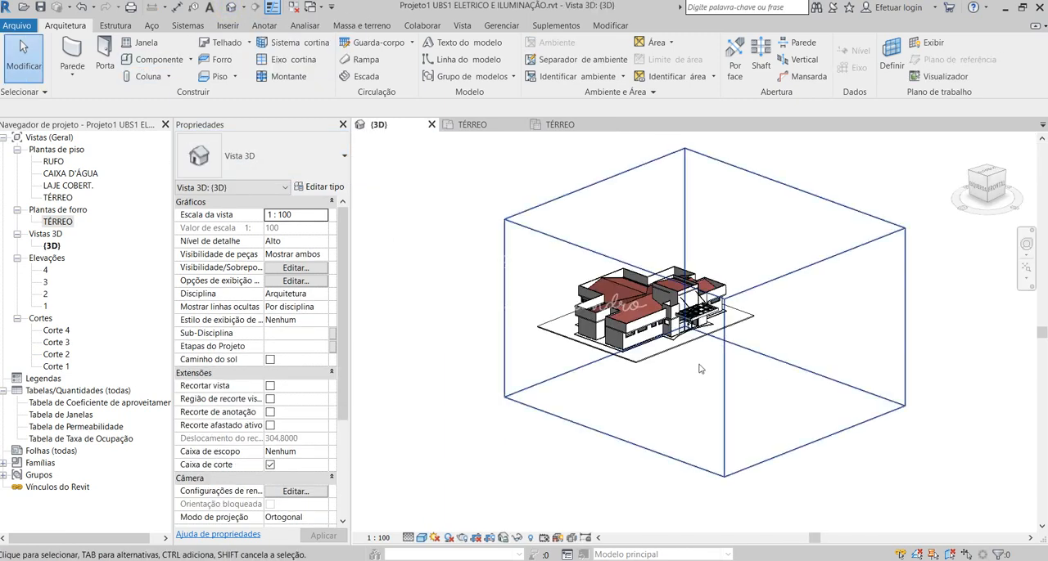
{"action": "scroll", "coordinate": [701, 369], "scroll_direction": "up", "scroll_amount": 3}
{"action": "scroll", "coordinate": [794, 370], "scroll_direction": "down", "scroll_amount": 1}
{"action": "left_click", "coordinate": [823, 266]}
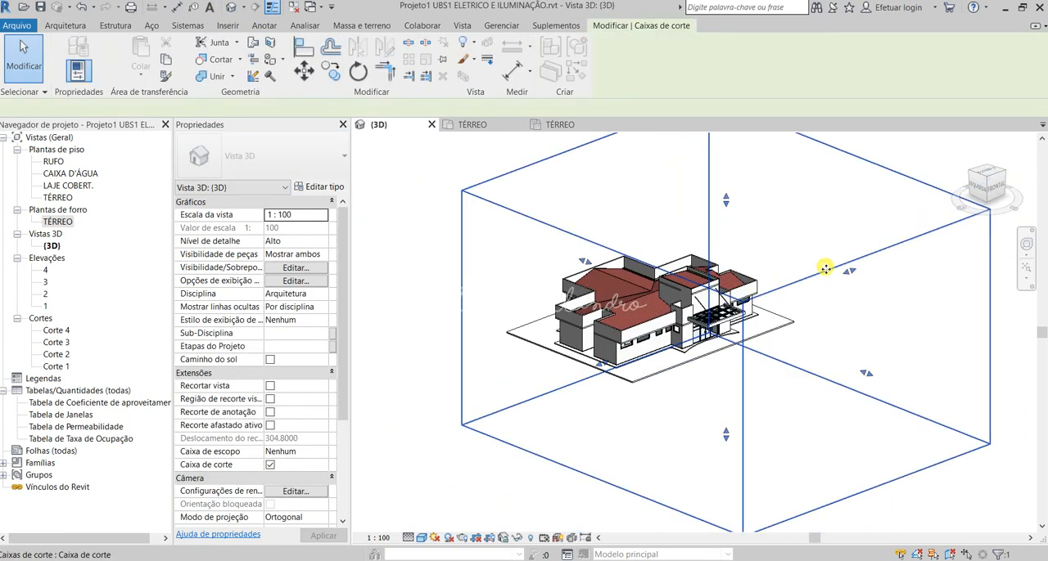
{"action": "left_click_drag", "start_coordinate": [863, 374], "coordinate": [692, 315]}
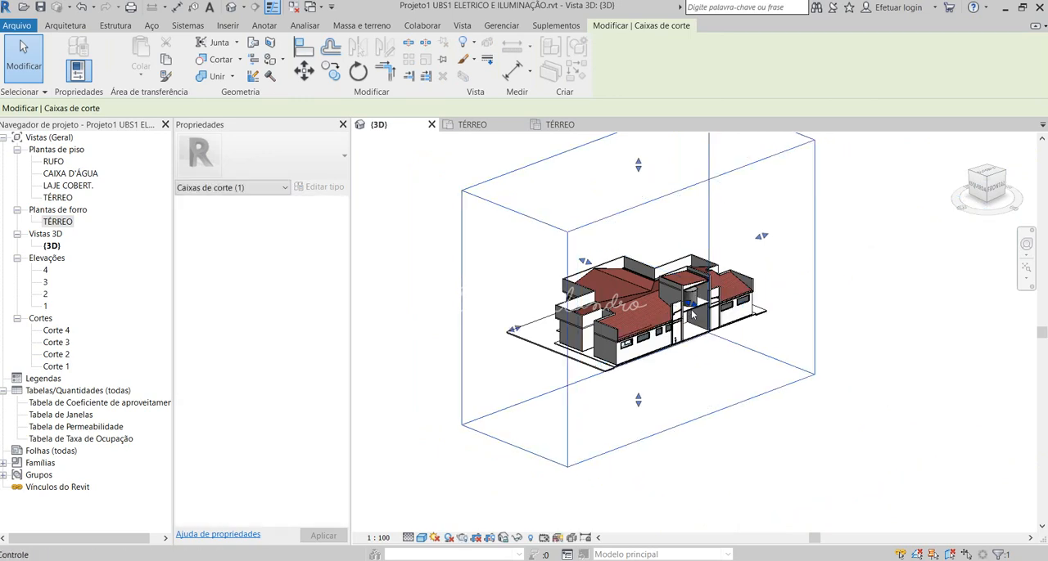
{"action": "scroll", "coordinate": [691, 304], "scroll_direction": "up", "scroll_amount": 5}
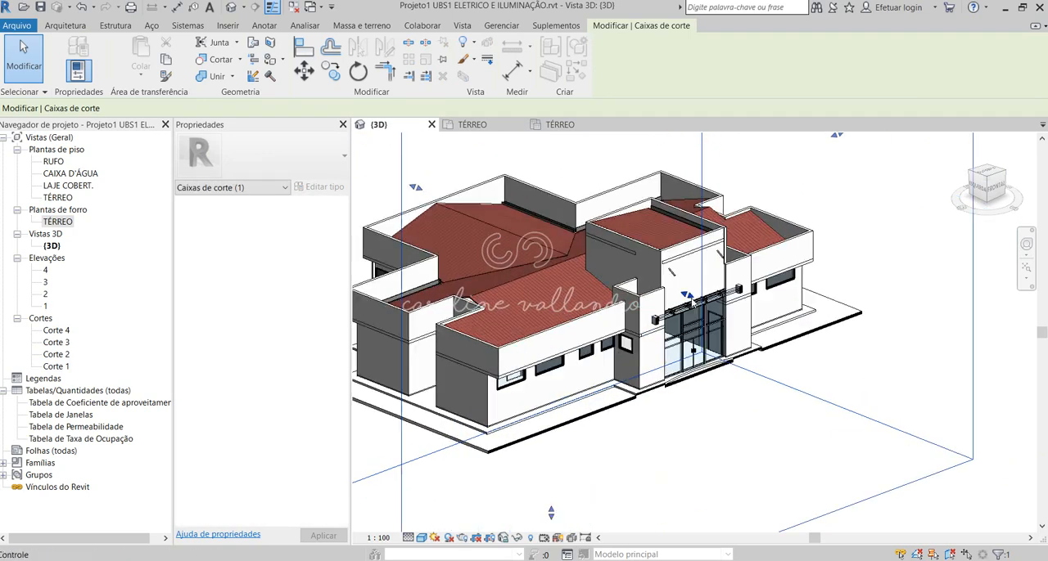
{"action": "left_click_drag", "start_coordinate": [686, 296], "coordinate": [680, 293]}
{"action": "scroll", "coordinate": [709, 321], "scroll_direction": "up", "scroll_amount": 2}
{"action": "middle_click_drag", "start_coordinate": [720, 327], "coordinate": [668, 286], "text": "shift"}
{"action": "scroll", "coordinate": [570, 260], "scroll_direction": "up", "scroll_amount": 1}
{"action": "scroll", "coordinate": [808, 360], "scroll_direction": "down", "scroll_amount": 1}
{"action": "middle_click_drag", "start_coordinate": [808, 362], "coordinate": [833, 397], "text": "shift"}
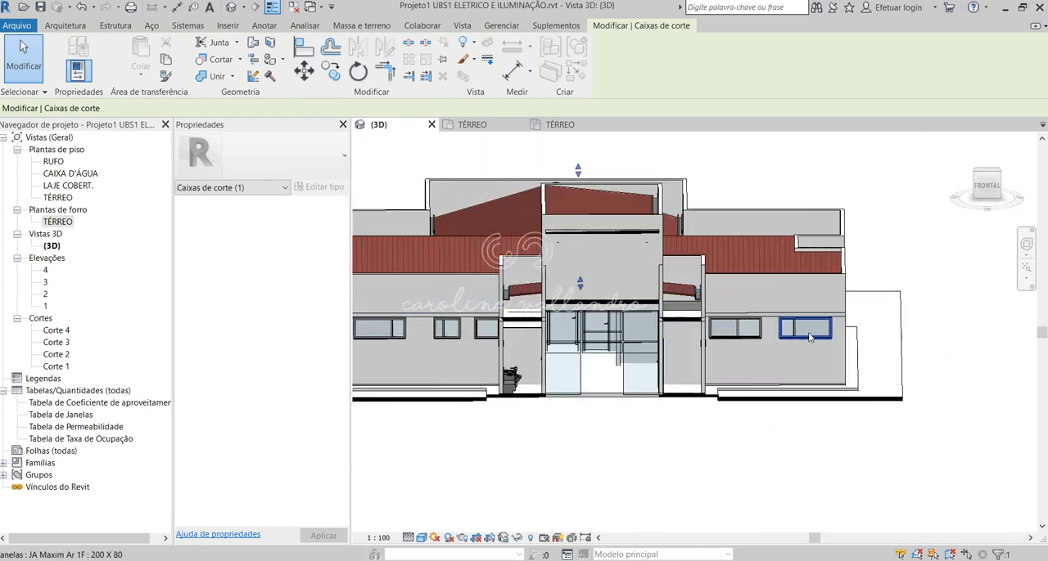
Set the height offset of the ceiling in the small room east of the entrance to 2.6000.
{"action": "middle_click_drag", "start_coordinate": [530, 436], "coordinate": [509, 424], "text": "shift"}
{"action": "scroll", "coordinate": [574, 334], "scroll_direction": "up", "scroll_amount": 1}
{"action": "left_click", "coordinate": [667, 268]}
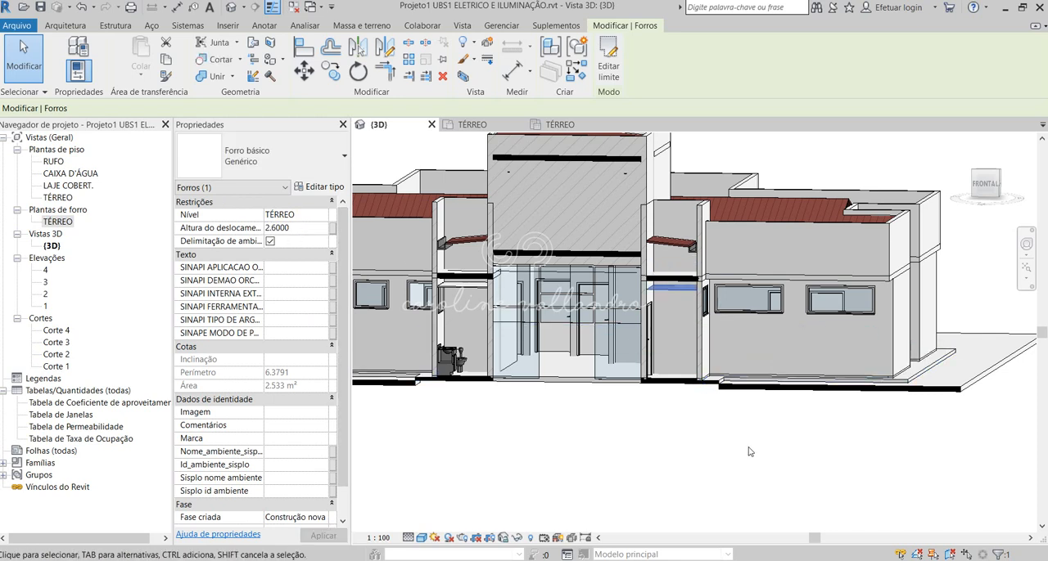
{"action": "key", "text": "Escape"}
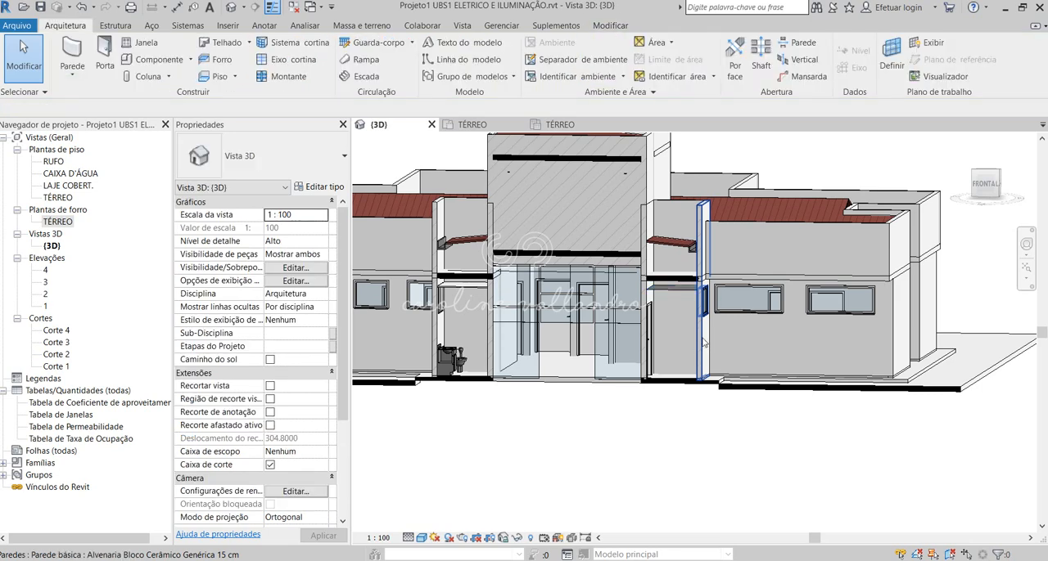
In the TÉRREO reflected ceiling plan, change the ceiling east of the entrance to the compound type Forro de Gesso.
{"action": "double_click", "coordinate": [63, 221]}
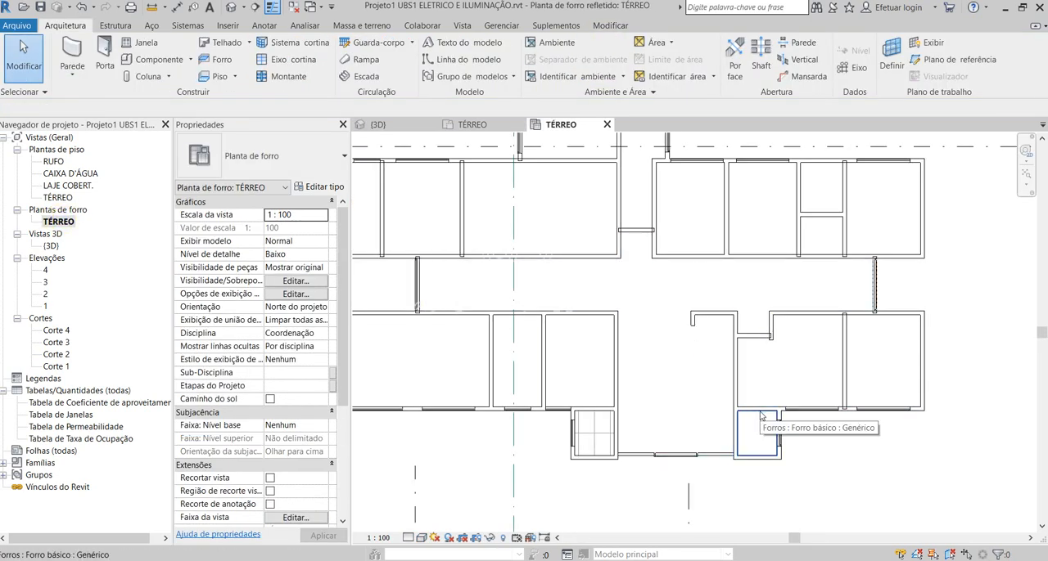
{"action": "left_click", "coordinate": [760, 415]}
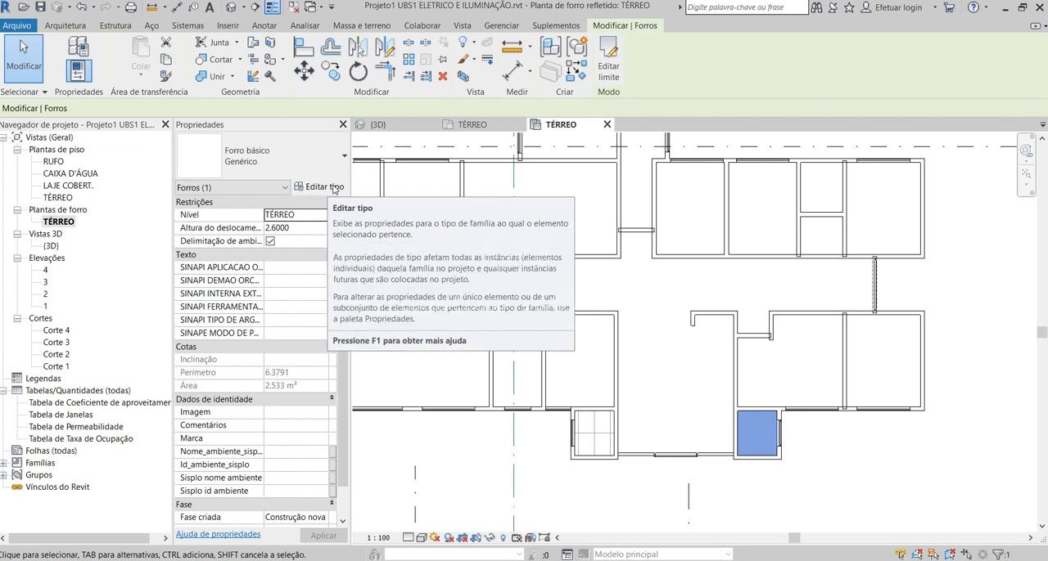
{"action": "left_click", "coordinate": [311, 162]}
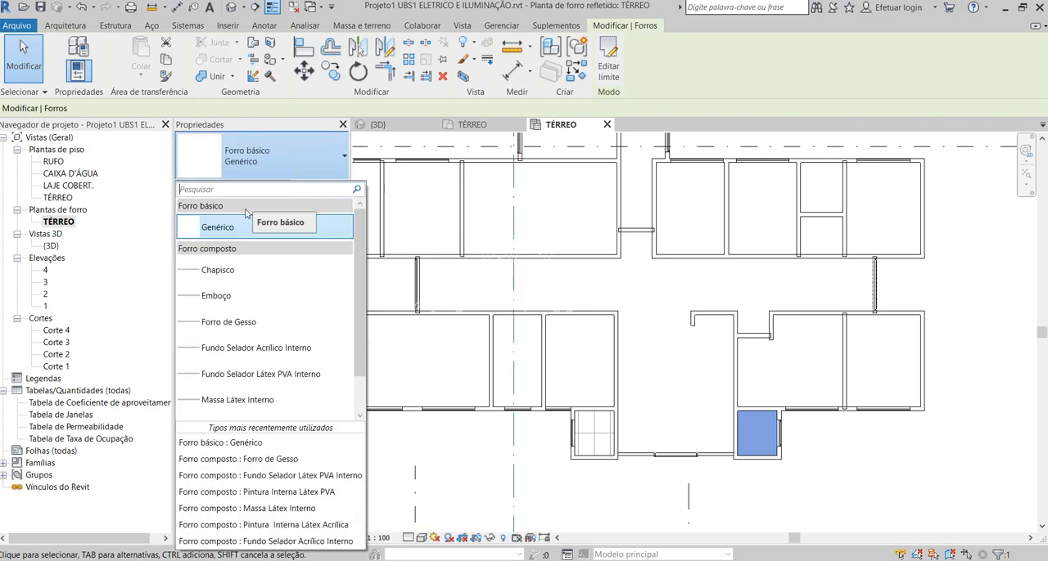
{"action": "left_click", "coordinate": [245, 332]}
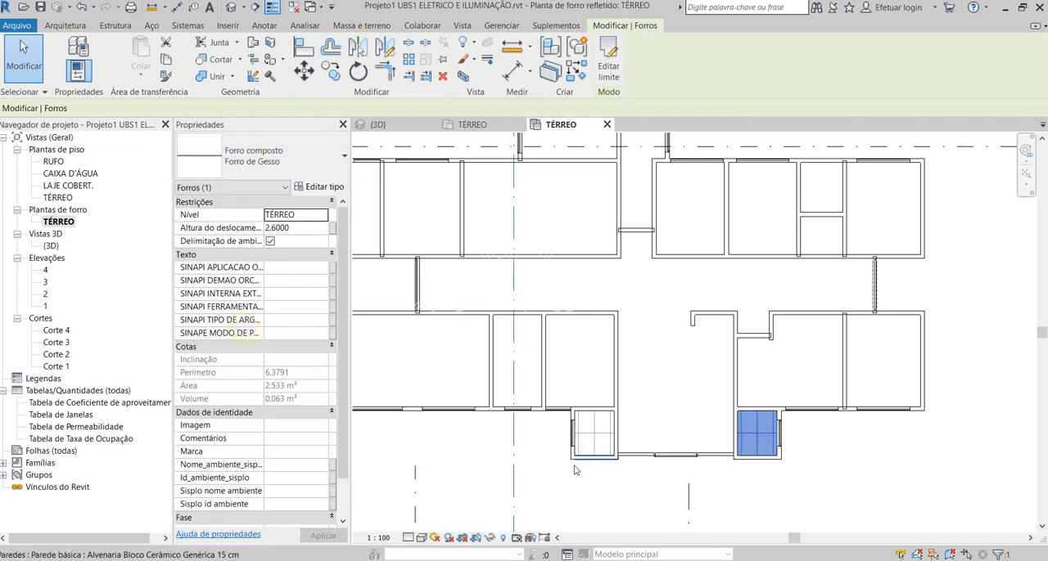
{"action": "left_click", "coordinate": [800, 439]}
Check the southwest room in plan, and move the 3D section box's side face to cut through that room.
{"action": "scroll", "coordinate": [798, 439], "scroll_direction": "down", "scroll_amount": 1}
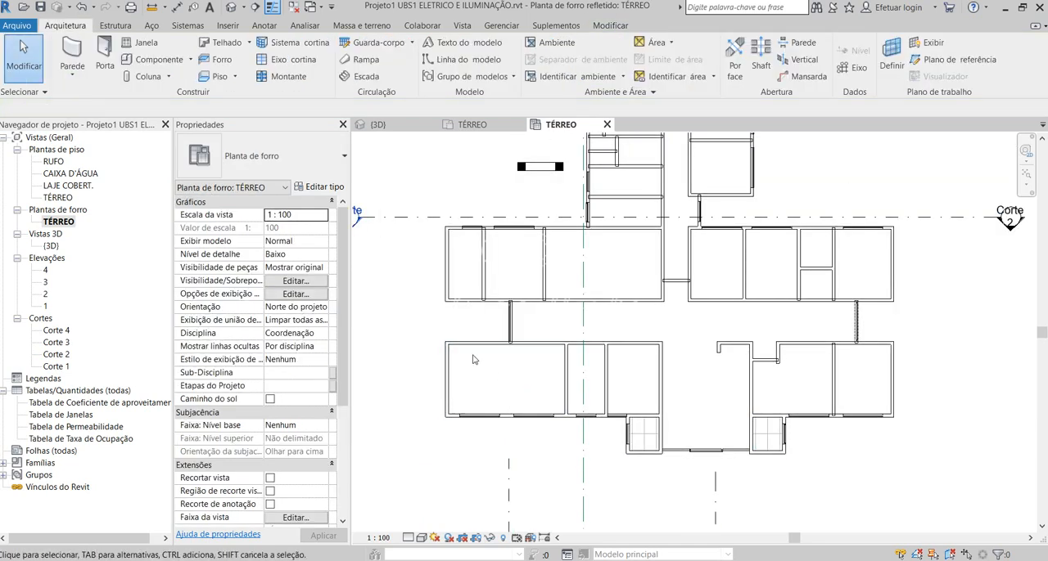
{"action": "left_click_drag", "start_coordinate": [439, 331], "coordinate": [601, 435]}
{"action": "left_click", "coordinate": [563, 466]}
{"action": "left_click", "coordinate": [272, 8]}
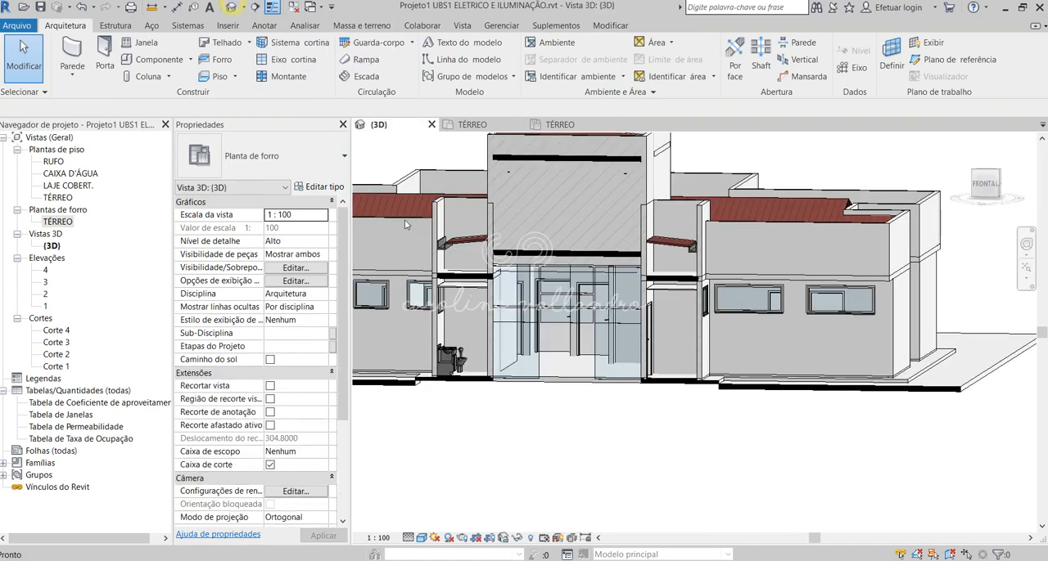
{"action": "middle_click_drag", "start_coordinate": [469, 371], "coordinate": [502, 442], "text": "shift"}
{"action": "scroll", "coordinate": [519, 426], "scroll_direction": "down", "scroll_amount": 3}
{"action": "left_click", "coordinate": [506, 446]}
{"action": "left_click_drag", "start_coordinate": [460, 393], "coordinate": [503, 378]}
{"action": "scroll", "coordinate": [540, 410], "scroll_direction": "up", "scroll_amount": 3}
{"action": "scroll", "coordinate": [550, 409], "scroll_direction": "up", "scroll_amount": 5}
{"action": "key", "text": "Escape"}
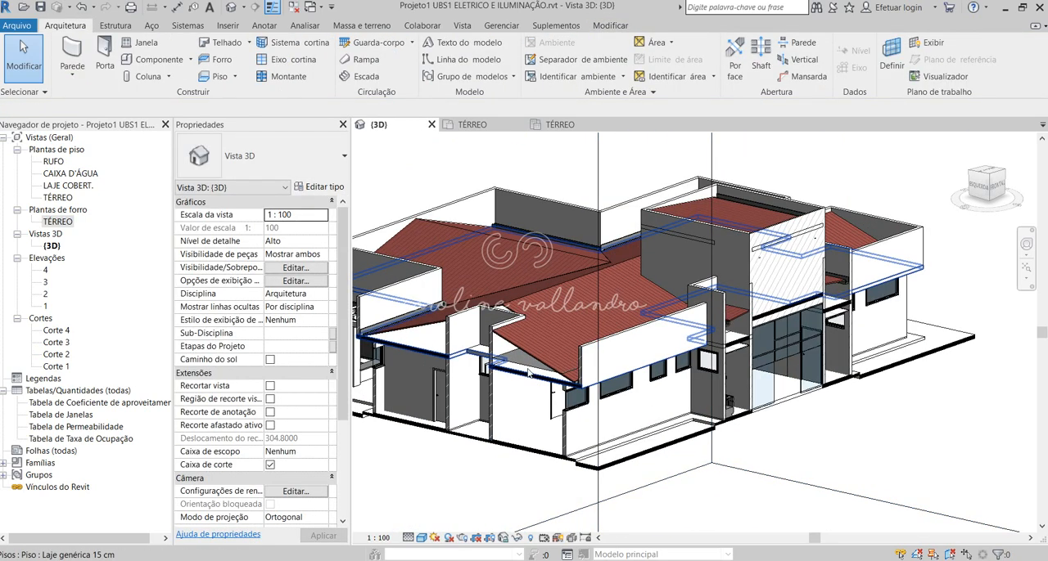
Change the southwest room's ceiling to the compound type Forro de Gesso and set its height offset to 2.6000.
{"action": "scroll", "coordinate": [530, 375], "scroll_direction": "up", "scroll_amount": 3}
{"action": "left_click", "coordinate": [523, 352]}
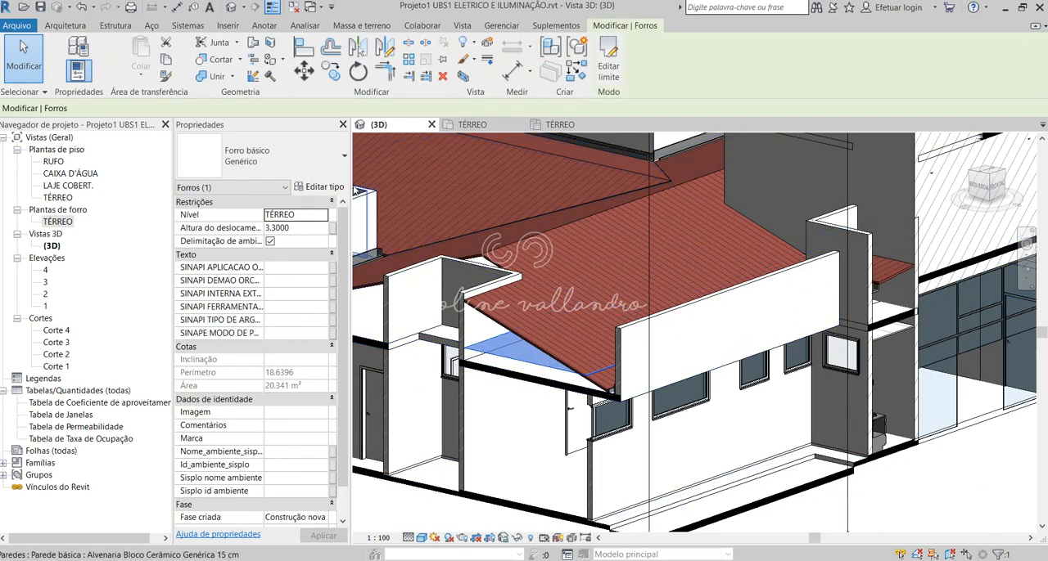
{"action": "left_click", "coordinate": [295, 149]}
{"action": "left_click", "coordinate": [246, 323]}
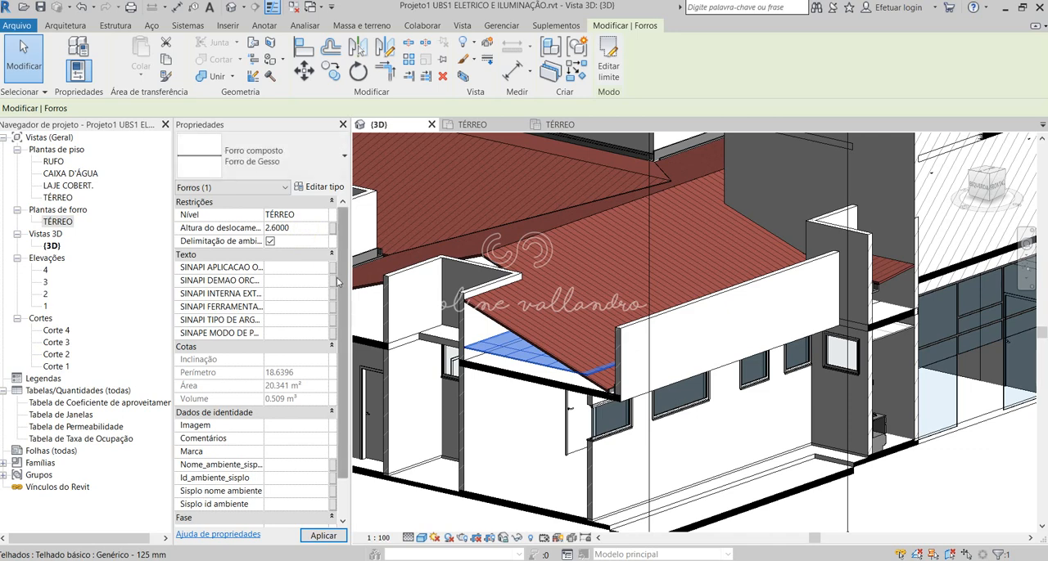
In the TÉRREO reflected ceiling plan, start a Forro de Gesso ceiling sketch with a rectangular boundary for the north block.
{"action": "double_click", "coordinate": [58, 221]}
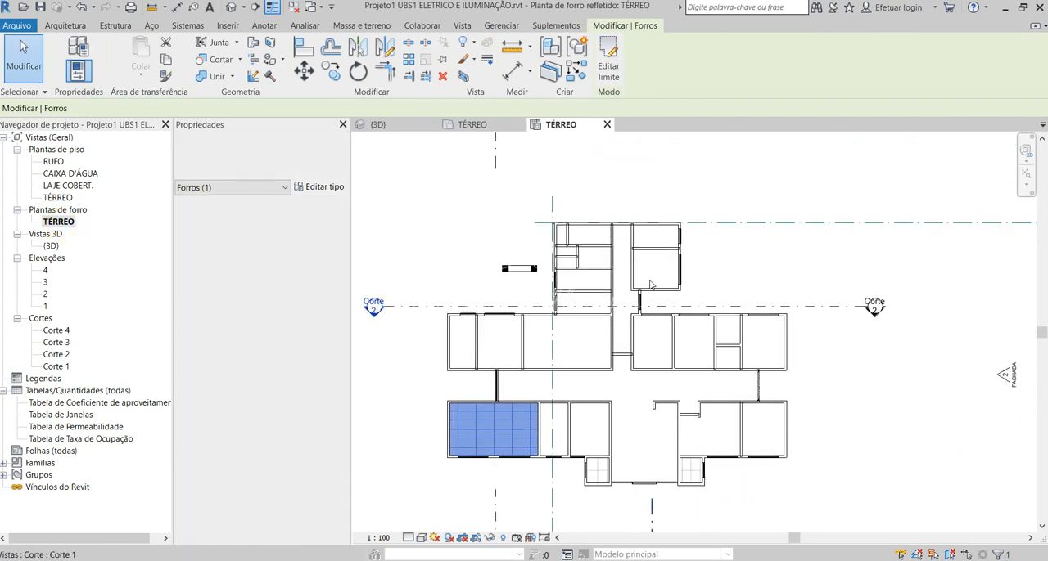
{"action": "left_click", "coordinate": [650, 285]}
{"action": "scroll", "coordinate": [651, 285], "scroll_direction": "up", "scroll_amount": 5}
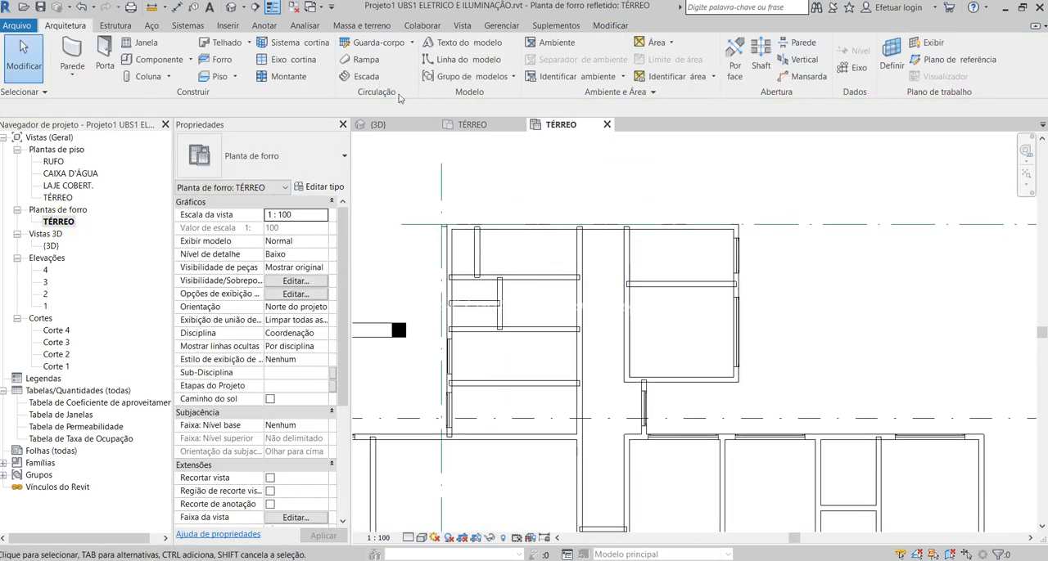
{"action": "left_click", "coordinate": [218, 59]}
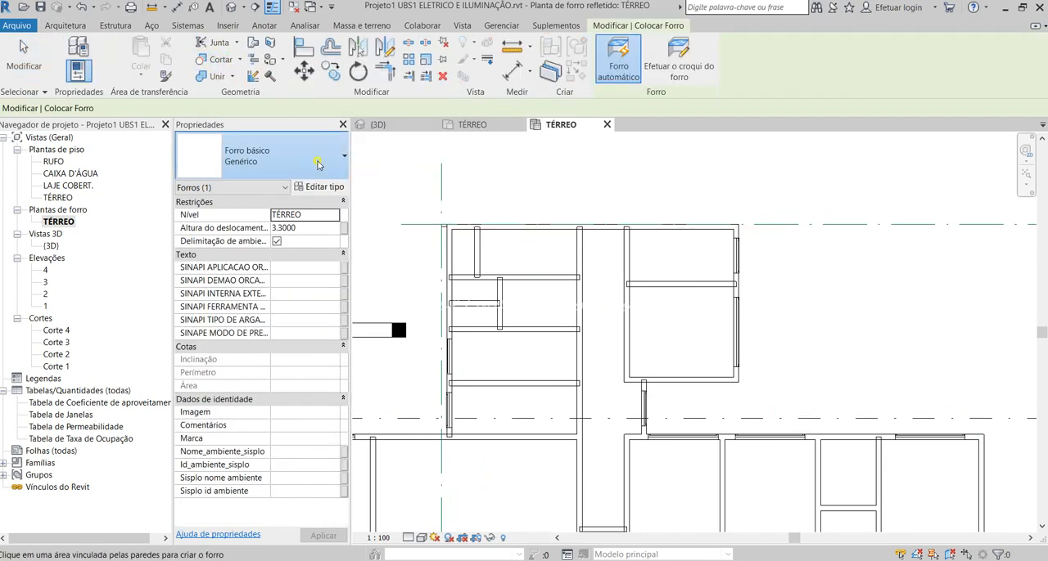
{"action": "left_click", "coordinate": [259, 156]}
{"action": "left_click", "coordinate": [221, 322]}
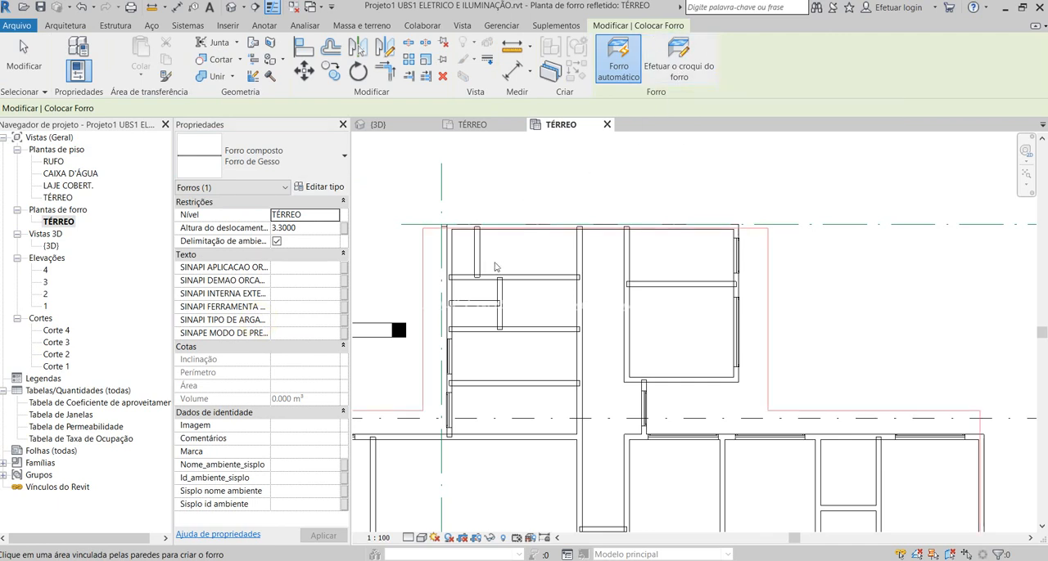
{"action": "left_click", "coordinate": [679, 59]}
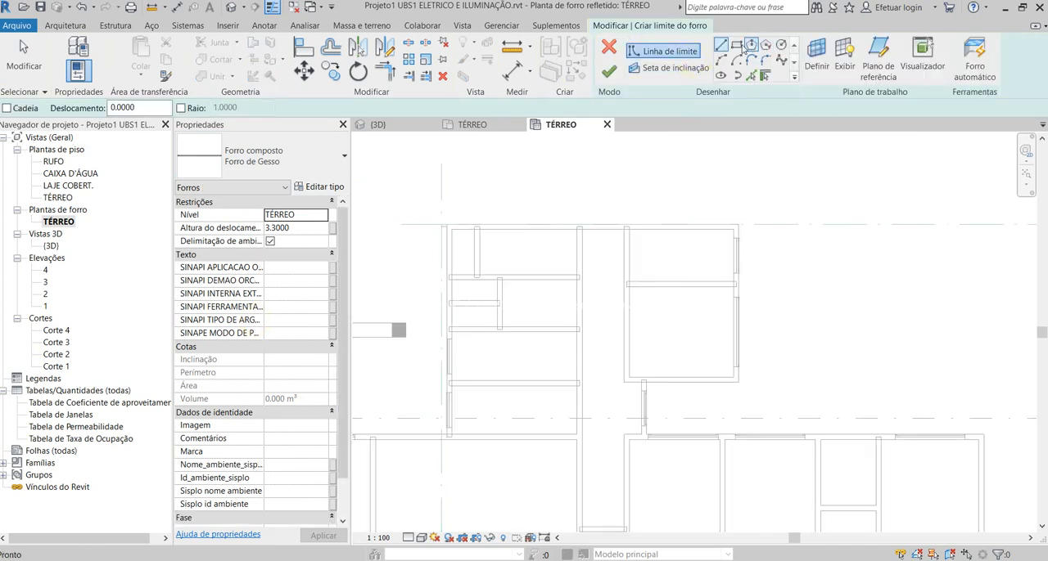
{"action": "left_click", "coordinate": [736, 44]}
{"action": "left_click", "coordinate": [483, 233]}
{"action": "scroll", "coordinate": [491, 237], "scroll_direction": "up", "scroll_amount": 3}
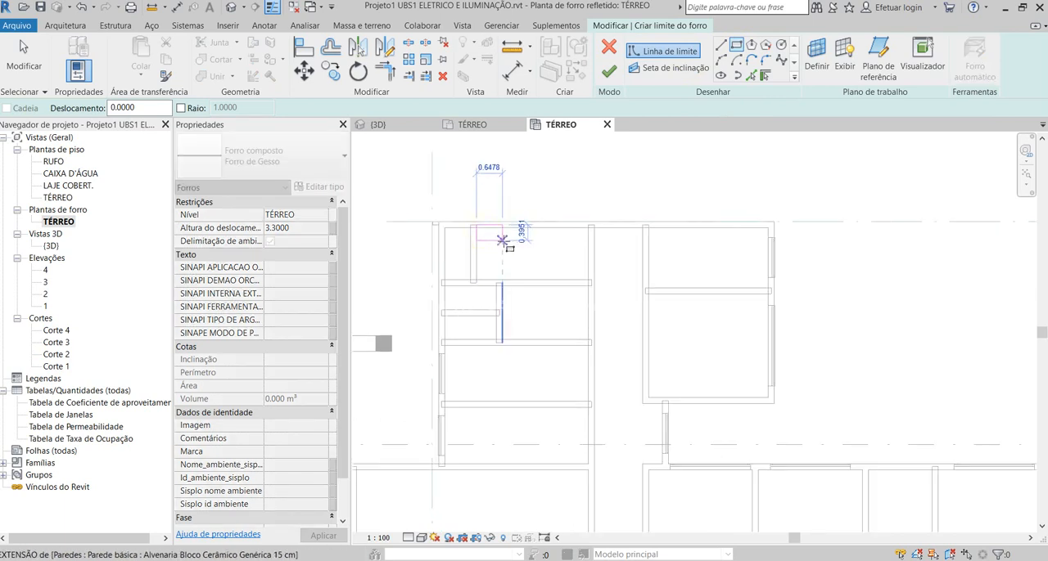
{"action": "key", "text": "Escape"}
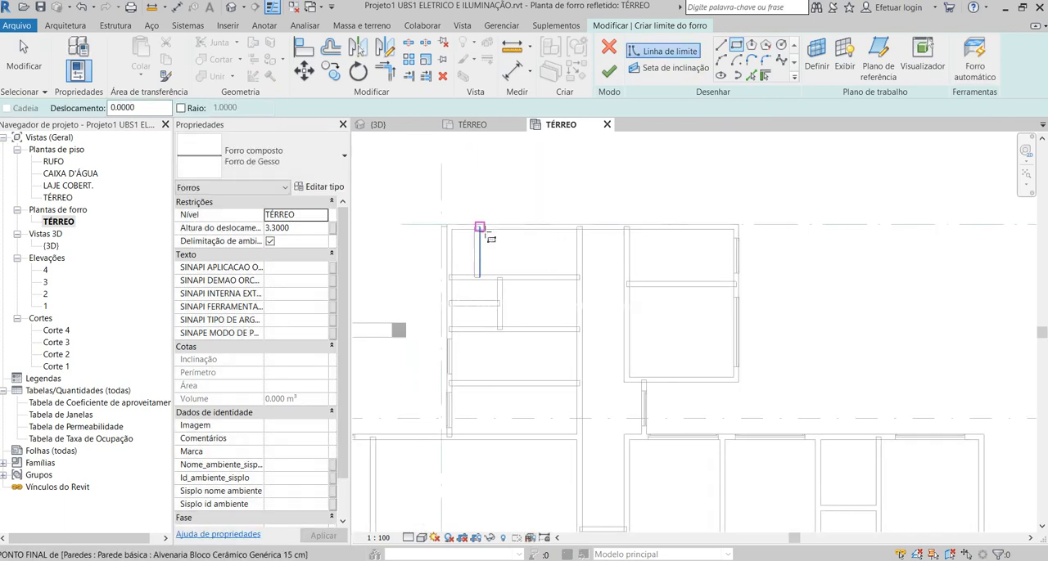
Sketch a rectangular Forro de Gesso boundary about 2.8 by 1.3 m in the north block's northwest room and finish it with a height offset of 2.4000.
{"action": "scroll", "coordinate": [480, 231], "scroll_direction": "up", "scroll_amount": 2}
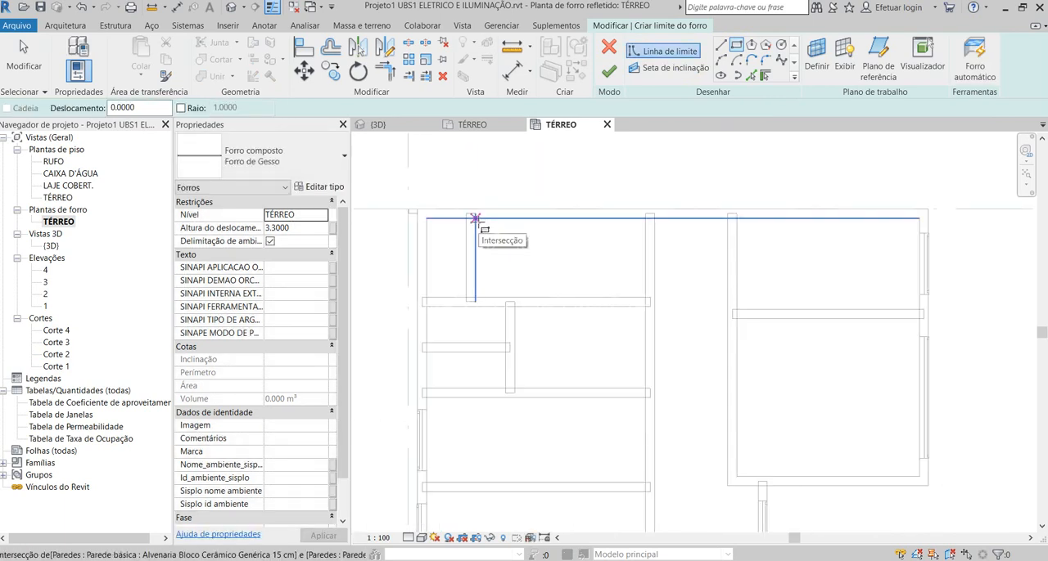
{"action": "left_click", "coordinate": [475, 218]}
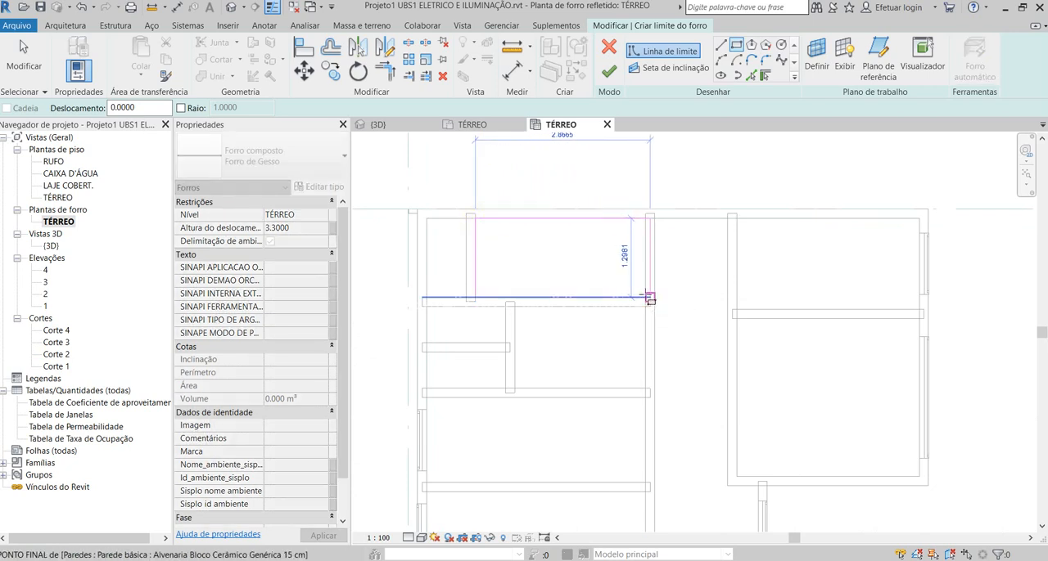
{"action": "left_click", "coordinate": [648, 298]}
{"action": "left_click", "coordinate": [308, 229]}
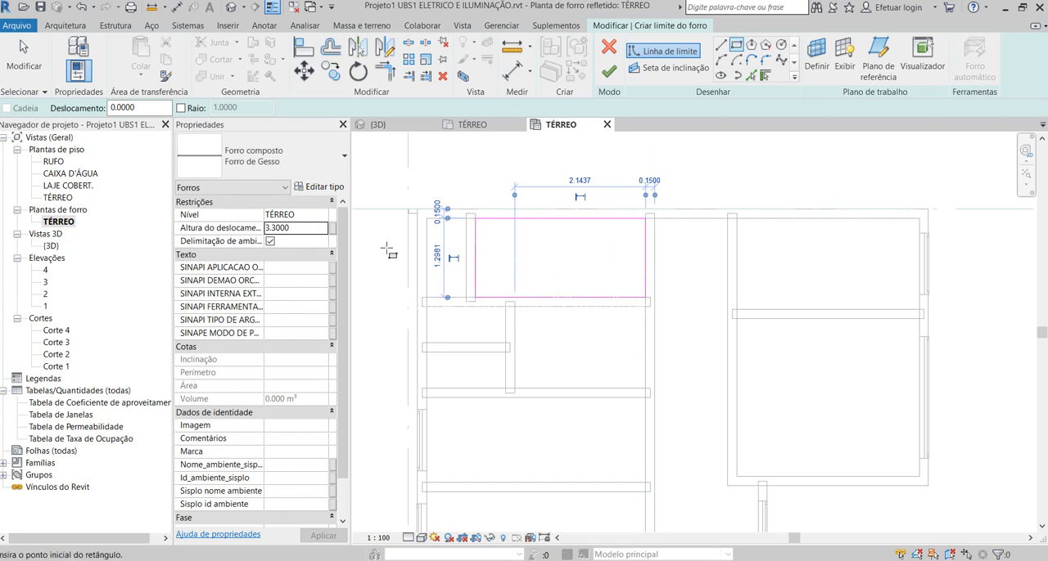
{"action": "left_click", "coordinate": [304, 227]}
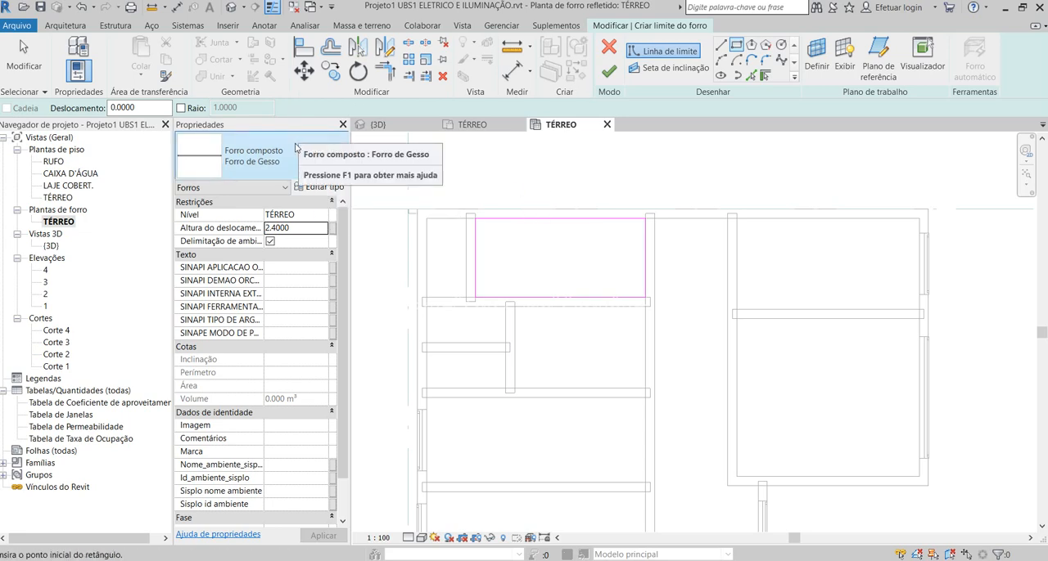
{"action": "left_click", "coordinate": [614, 65]}
{"action": "key", "text": "Escape"}
Examine the ceilings in the TÉRREO reflected ceiling plan and compare the entrance area with the TÉRREO floor plan.
{"action": "scroll", "coordinate": [465, 320], "scroll_direction": "down", "scroll_amount": 3}
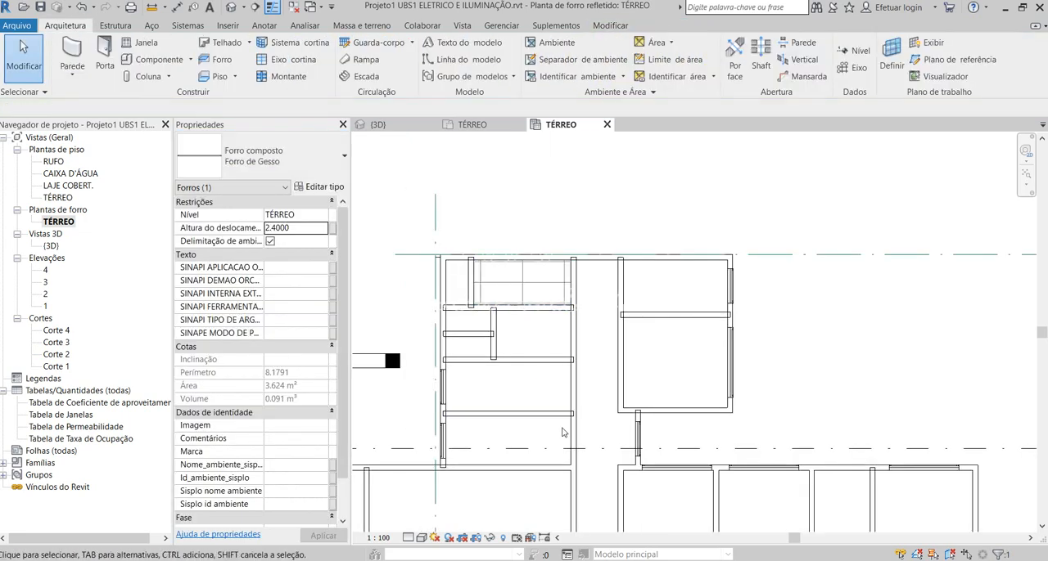
{"action": "scroll", "coordinate": [540, 398], "scroll_direction": "down", "scroll_amount": 4}
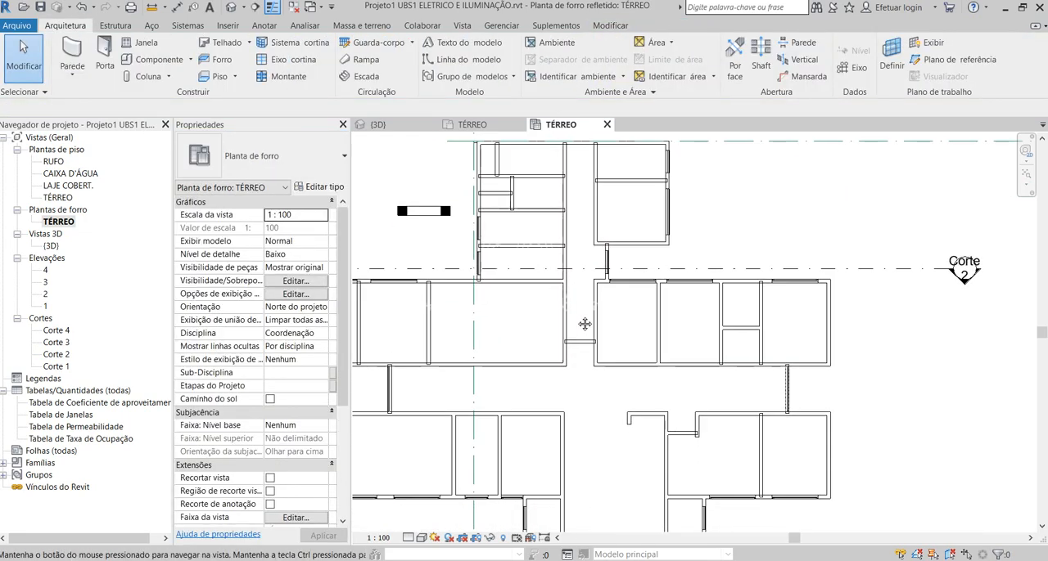
{"action": "middle_click_drag", "start_coordinate": [803, 439], "coordinate": [816, 434]}
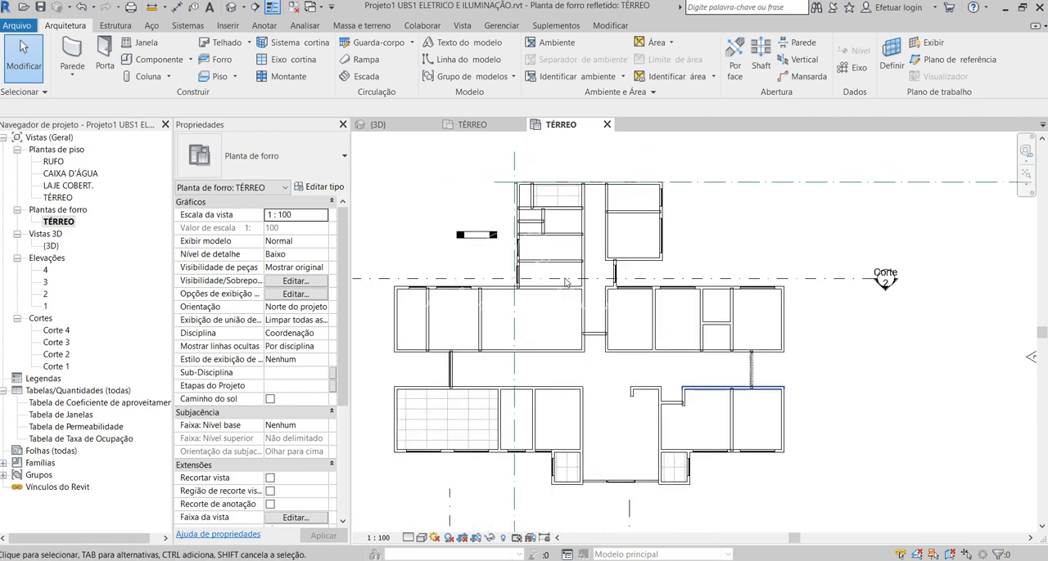
{"action": "double_click", "coordinate": [64, 198]}
{"action": "scroll", "coordinate": [545, 403], "scroll_direction": "up", "scroll_amount": 5}
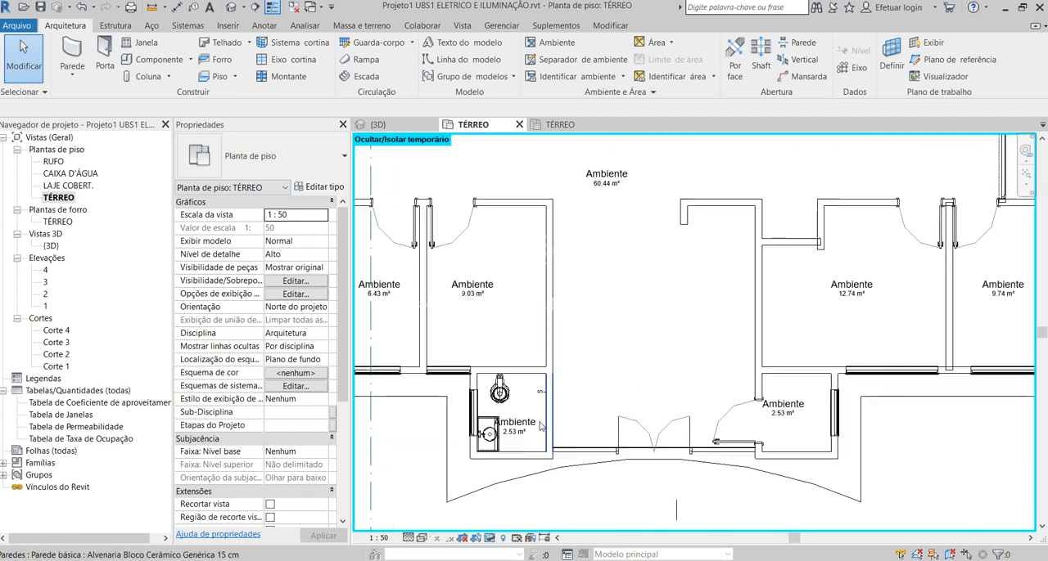
{"action": "middle_click_drag", "start_coordinate": [560, 380], "coordinate": [616, 368]}
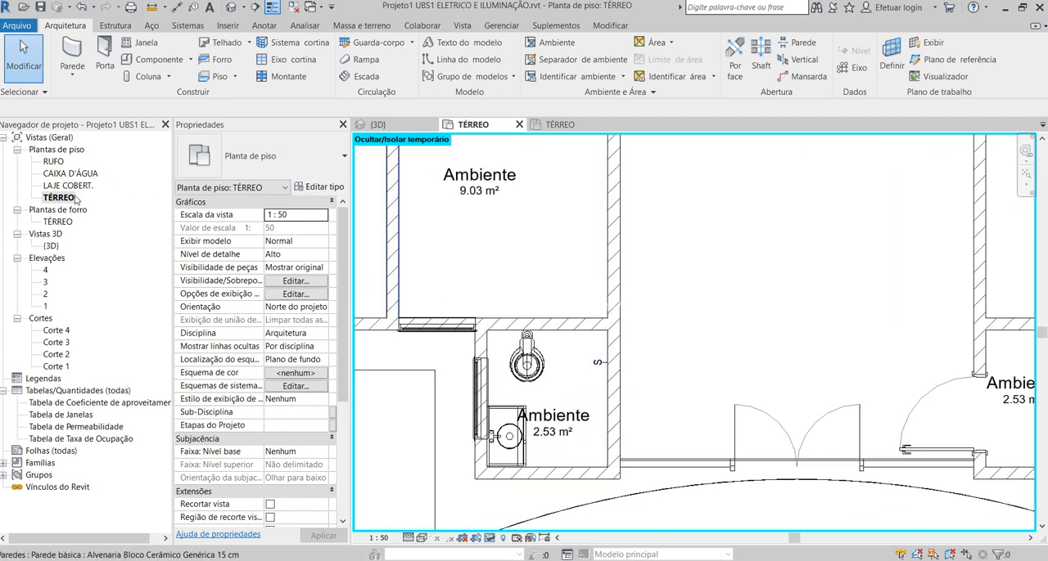
{"action": "scroll", "coordinate": [692, 425], "scroll_direction": "down", "scroll_amount": 3}
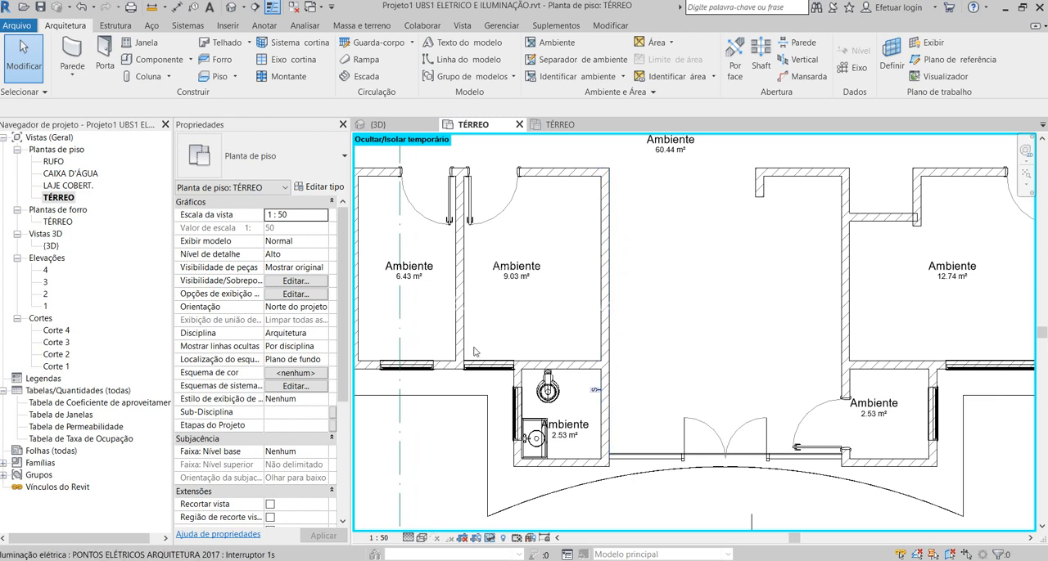
{"action": "double_click", "coordinate": [57, 222]}
{"action": "scroll", "coordinate": [590, 462], "scroll_direction": "up", "scroll_amount": 2}
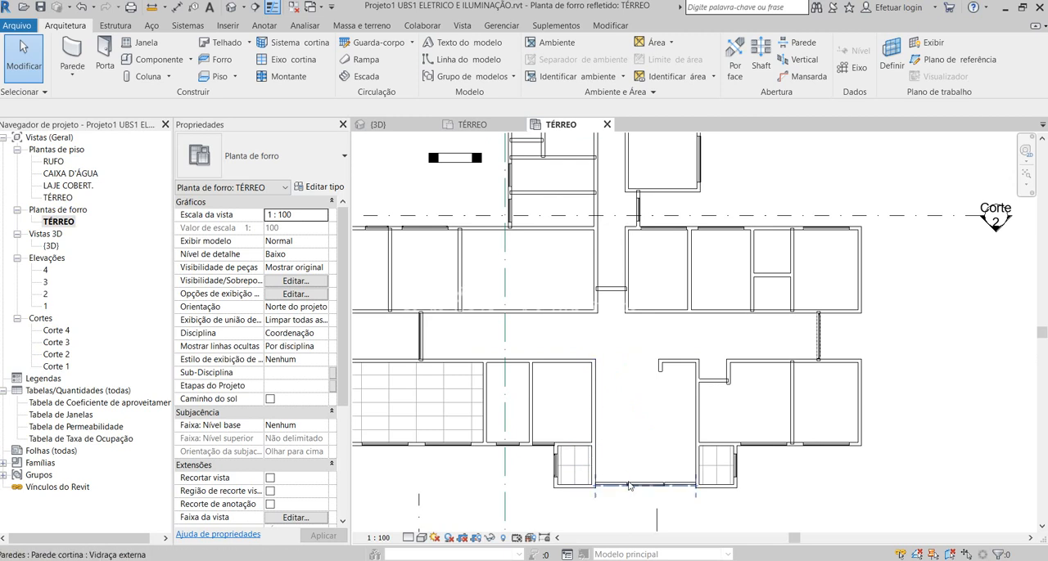
{"action": "middle_click_drag", "start_coordinate": [625, 466], "coordinate": [635, 416]}
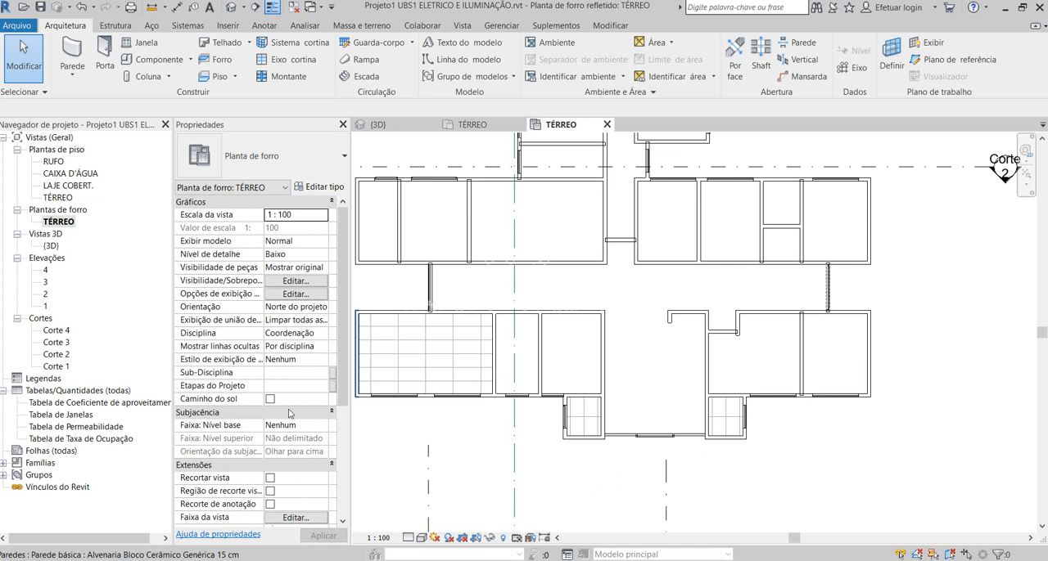
Try the Elétrica discipline on the TÉRREO reflected ceiling plan and restore it to Coordenação.
{"action": "left_click", "coordinate": [320, 334]}
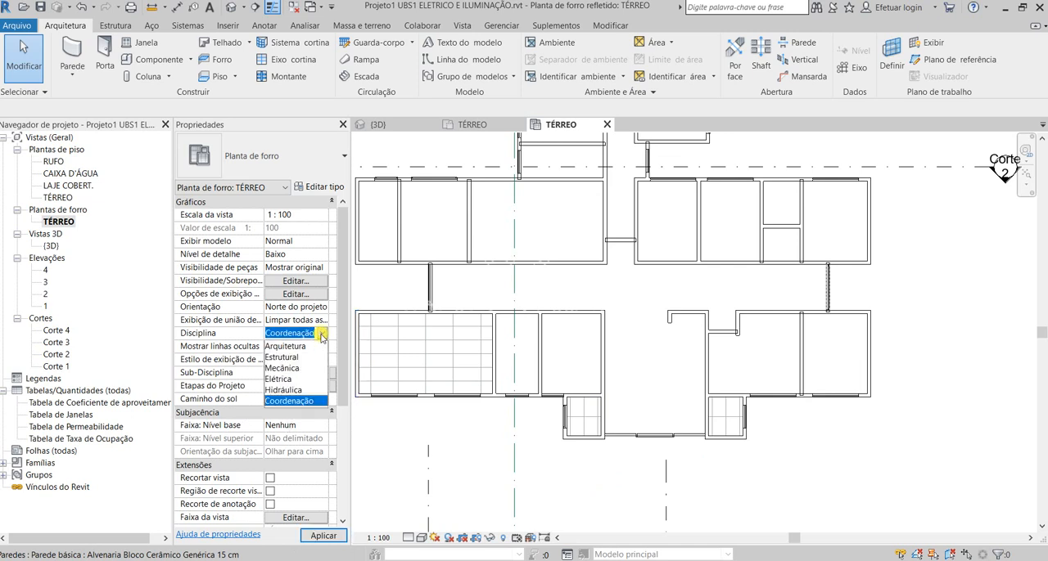
{"action": "left_click", "coordinate": [288, 379]}
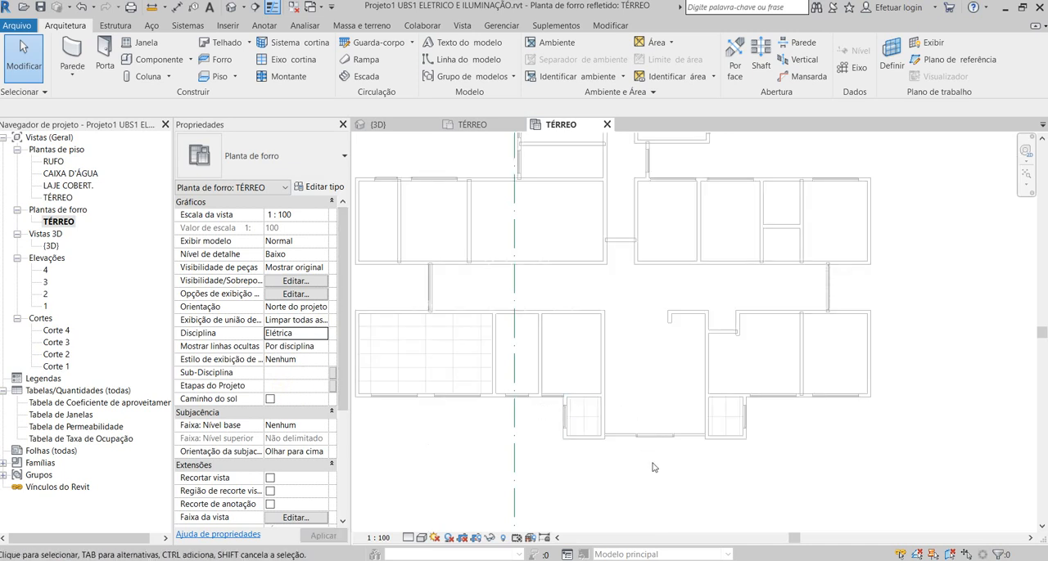
{"action": "left_click", "coordinate": [326, 339]}
{"action": "left_click", "coordinate": [295, 406]}
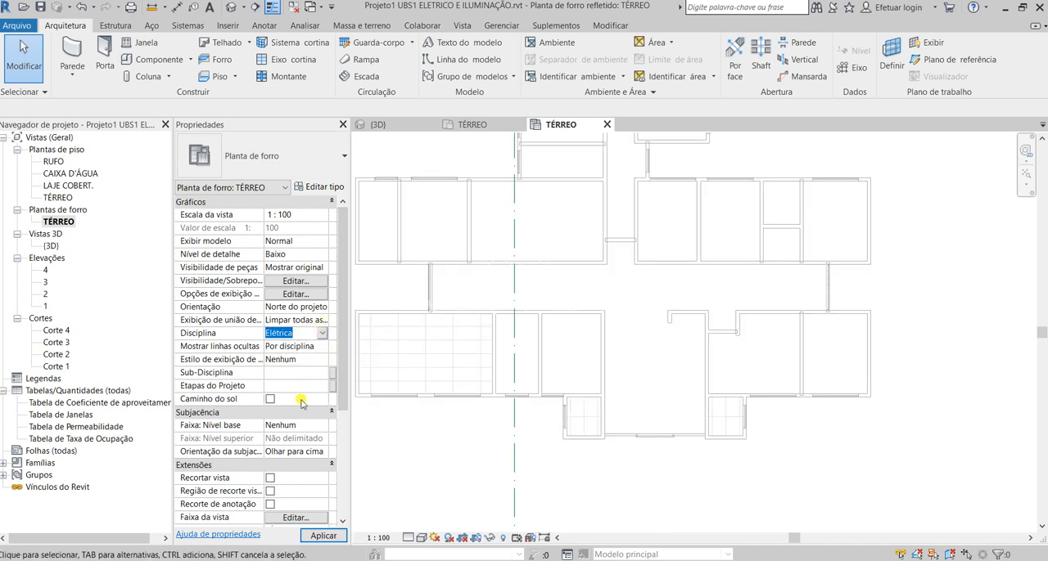
{"action": "left_click", "coordinate": [428, 487]}
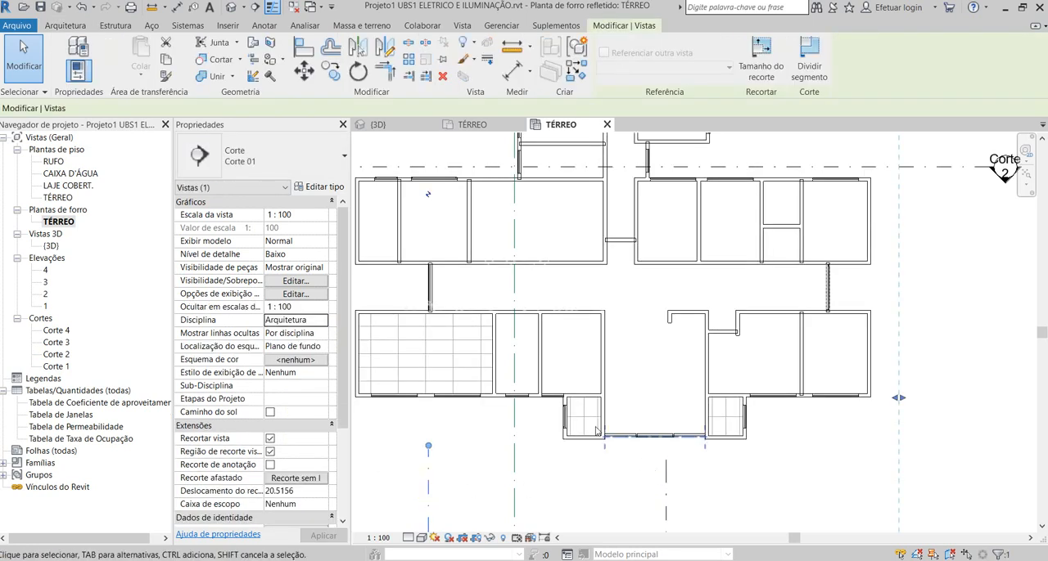
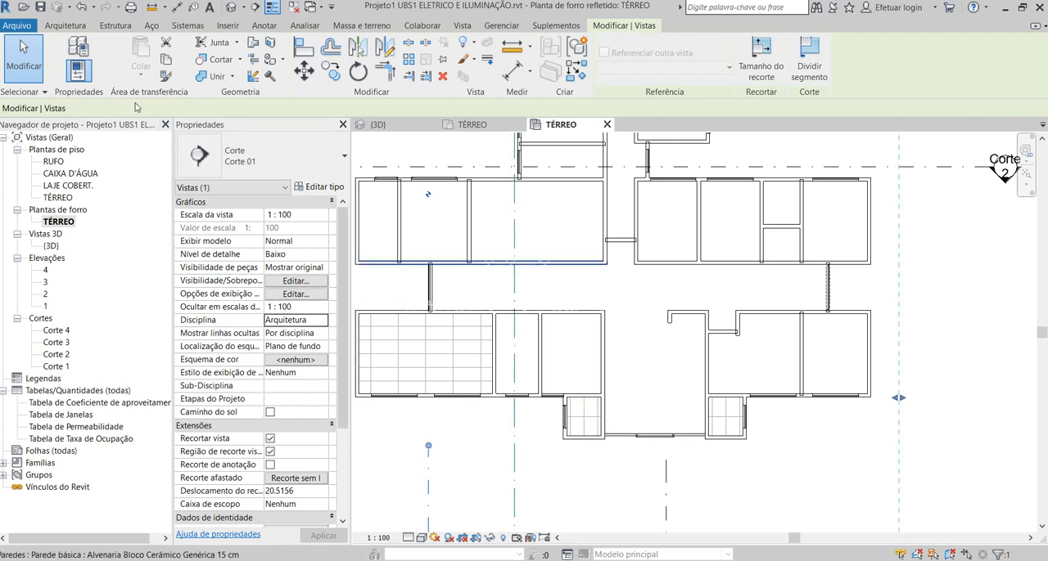
Start placing a component in the TÉRREO reflected ceiling plan and look through the component types for light fixtures.
{"action": "left_click", "coordinate": [65, 25]}
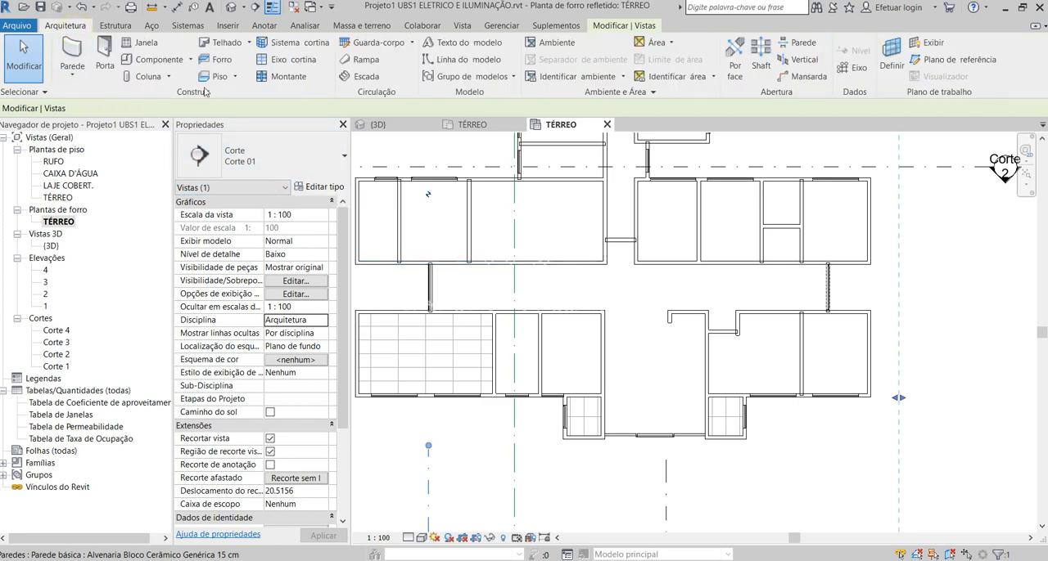
{"action": "left_click", "coordinate": [160, 61]}
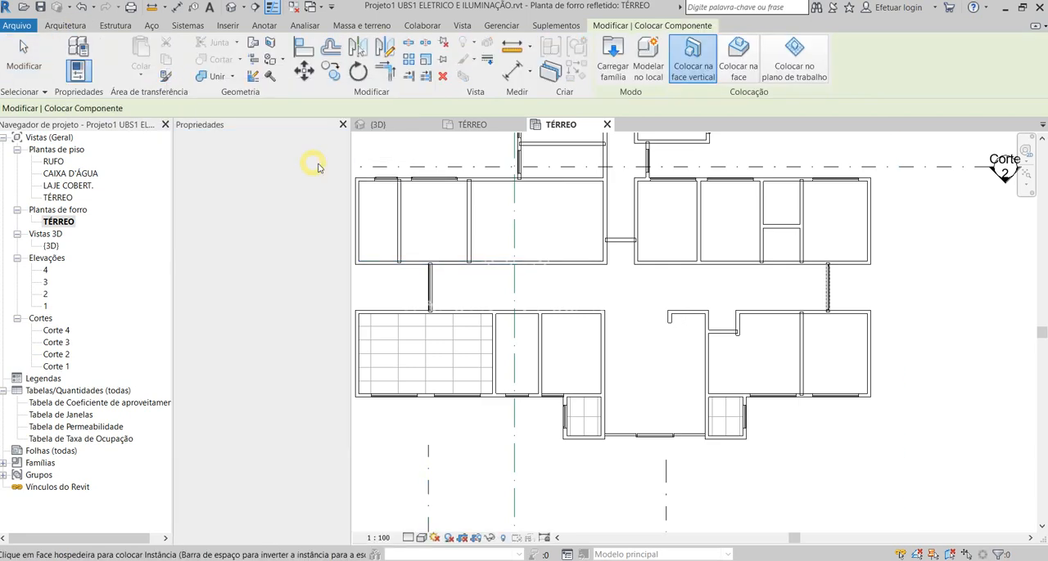
{"action": "scroll", "coordinate": [269, 357], "scroll_direction": "up", "scroll_amount": 3}
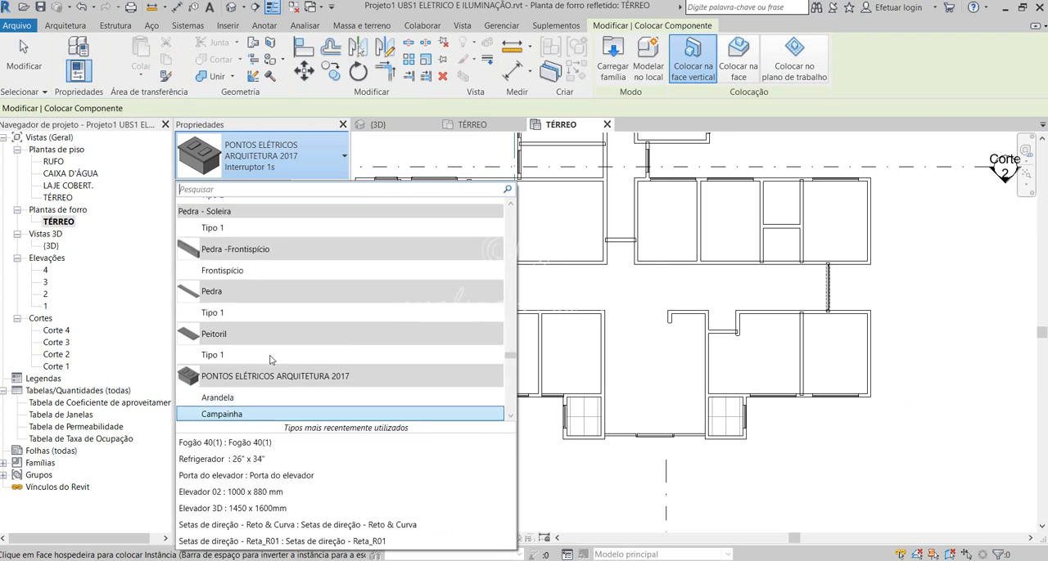
{"action": "scroll", "coordinate": [276, 368], "scroll_direction": "up", "scroll_amount": 10}
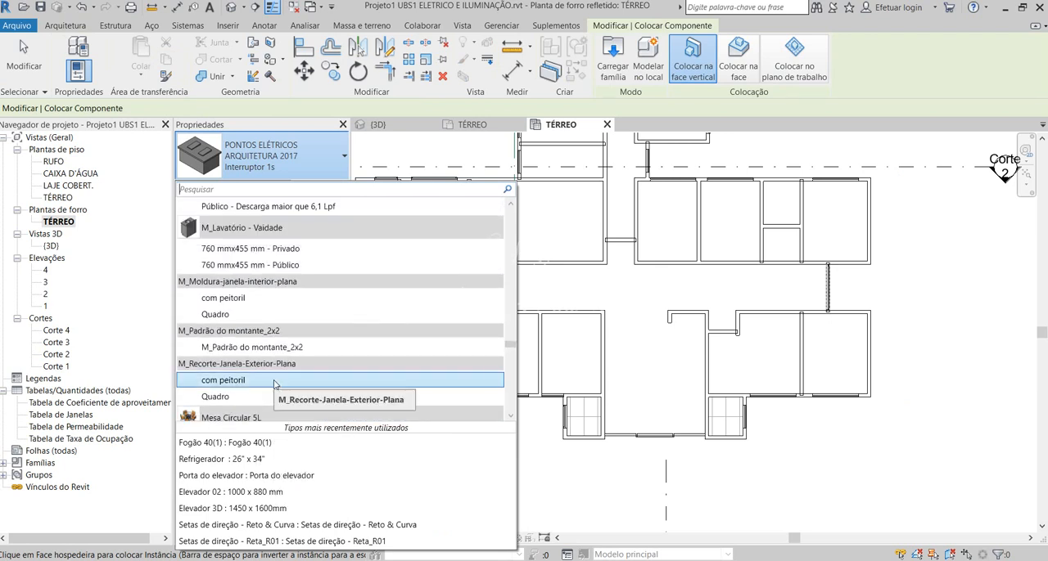
{"action": "scroll", "coordinate": [278, 388], "scroll_direction": "up", "scroll_amount": 5}
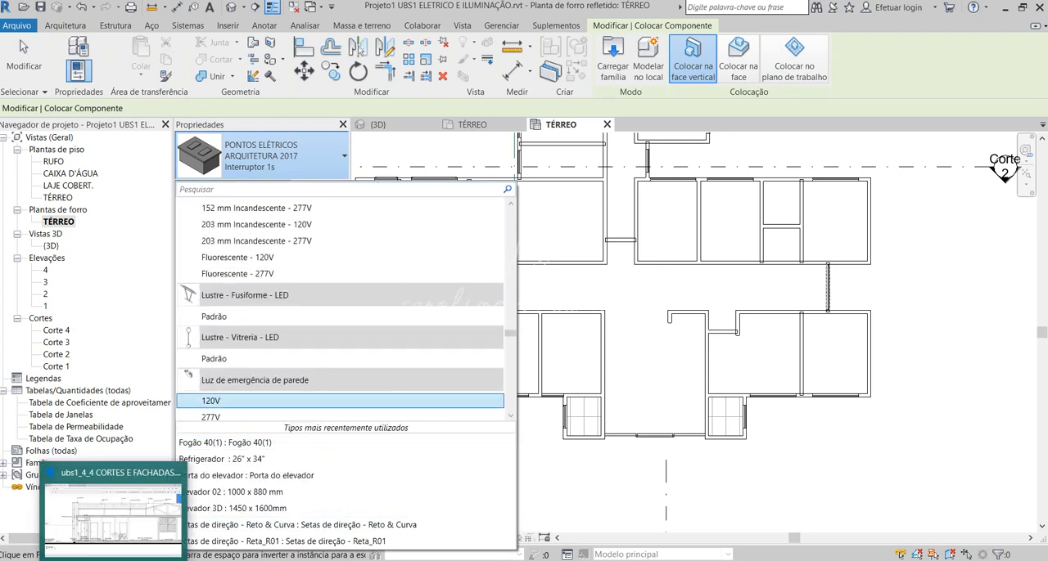
Switch to the electrical plan PDF in the browser, examine its light fixture layout and Simbologia Instalações legend, and return to Revit.
{"action": "left_click", "coordinate": [114, 559]}
{"action": "left_click", "coordinate": [286, 9]}
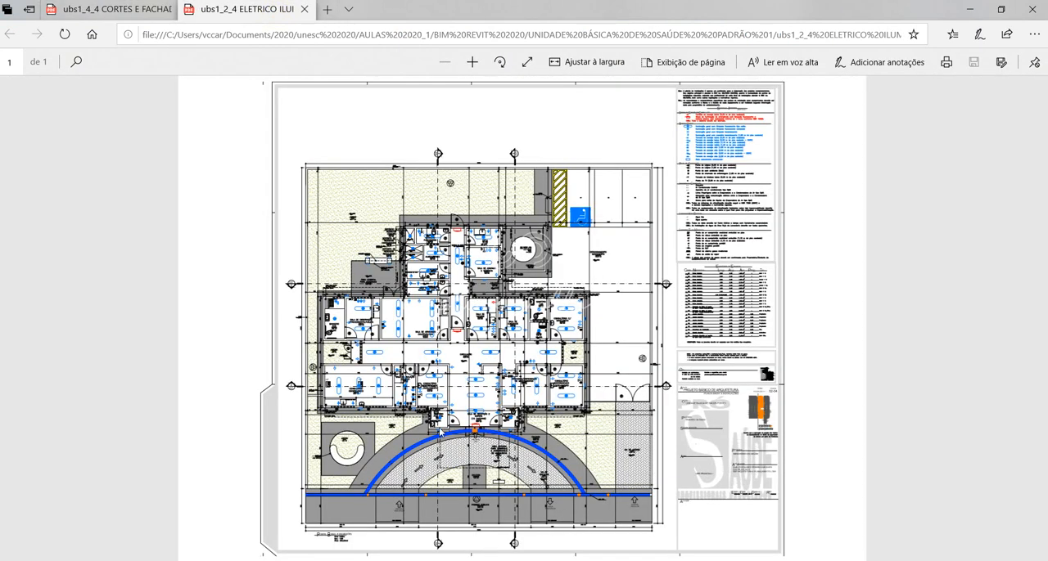
{"action": "left_click", "coordinate": [472, 62]}
{"action": "left_click", "coordinate": [473, 61]}
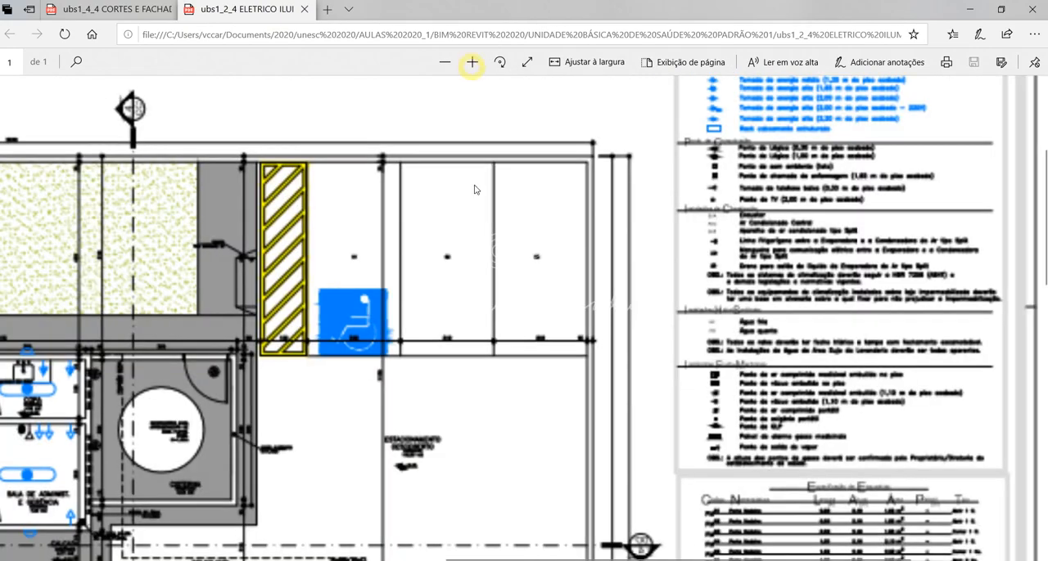
{"action": "scroll", "coordinate": [467, 475], "scroll_direction": "down", "scroll_amount": 10}
{"action": "scroll", "coordinate": [481, 558], "scroll_direction": "down", "scroll_amount": 1}
{"action": "scroll", "coordinate": [335, 397], "scroll_direction": "left", "scroll_amount": 6}
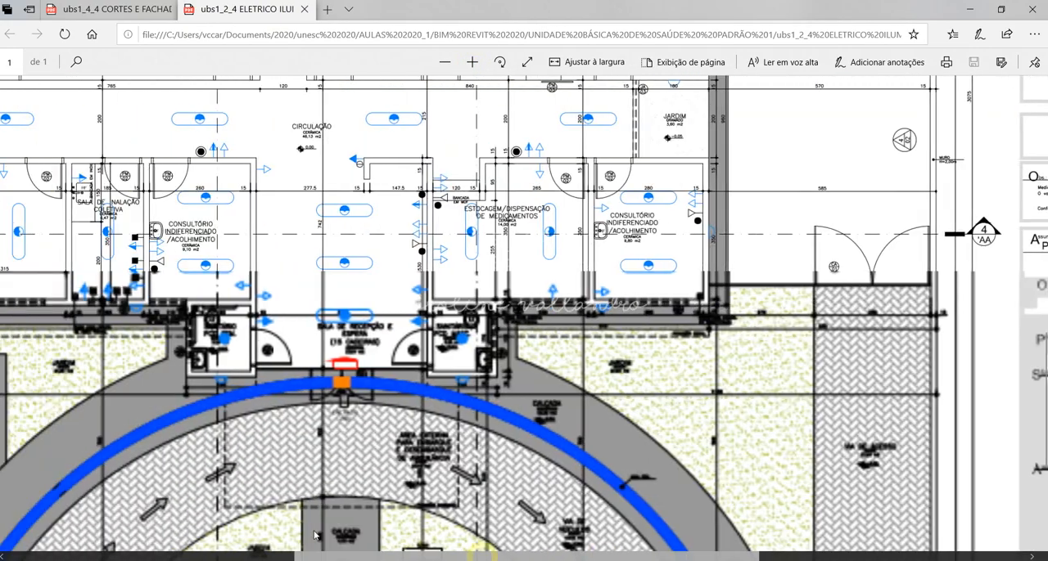
{"action": "scroll", "coordinate": [327, 341], "scroll_direction": "up", "scroll_amount": 10}
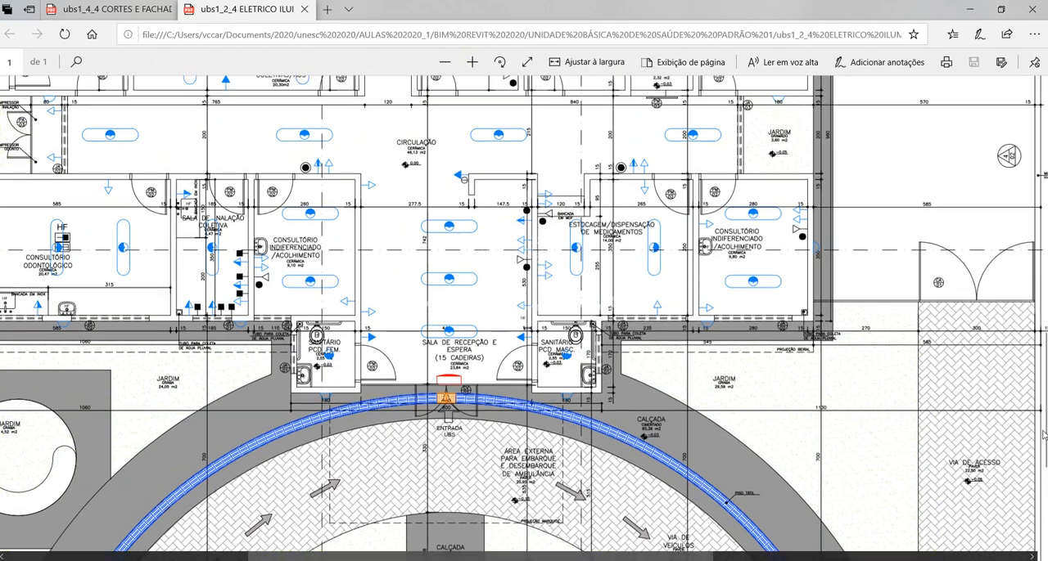
{"action": "left_click_drag", "start_coordinate": [676, 556], "coordinate": [779, 556]}
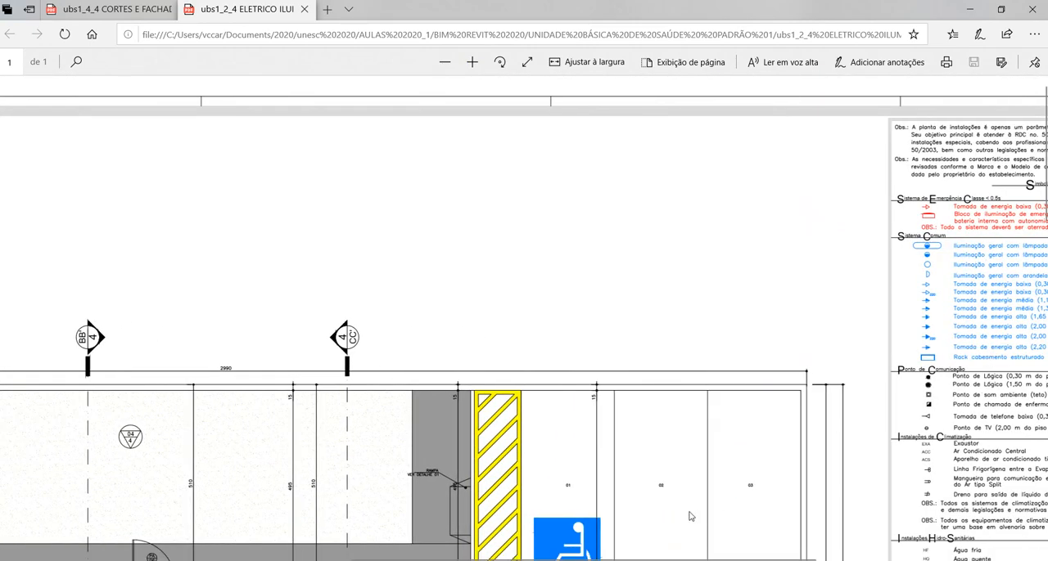
{"action": "left_click_drag", "start_coordinate": [620, 558], "coordinate": [707, 558]}
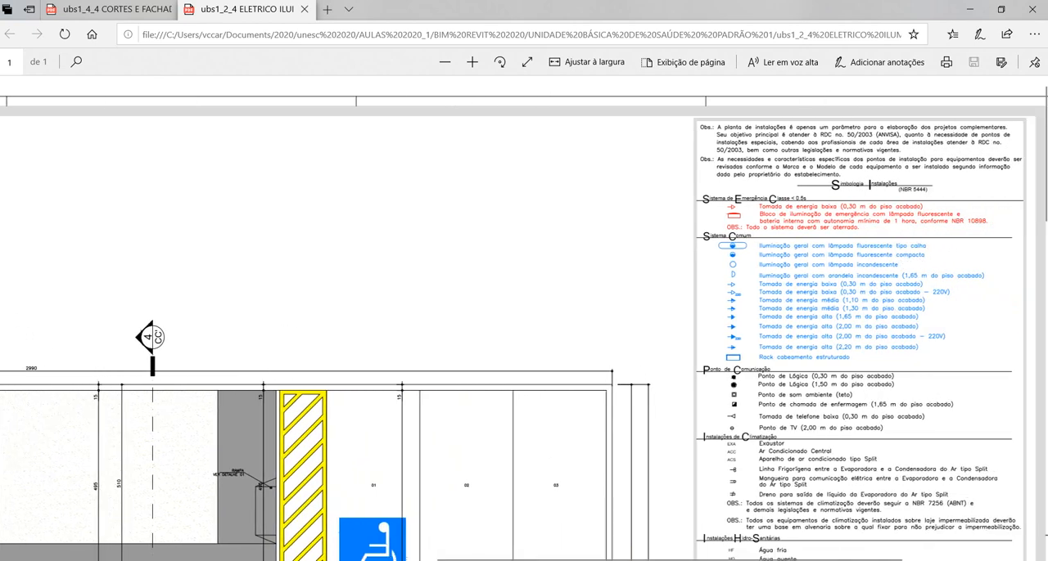
{"action": "mouse_move", "coordinate": [617, 556]}
{"action": "left_click", "coordinate": [617, 519]}
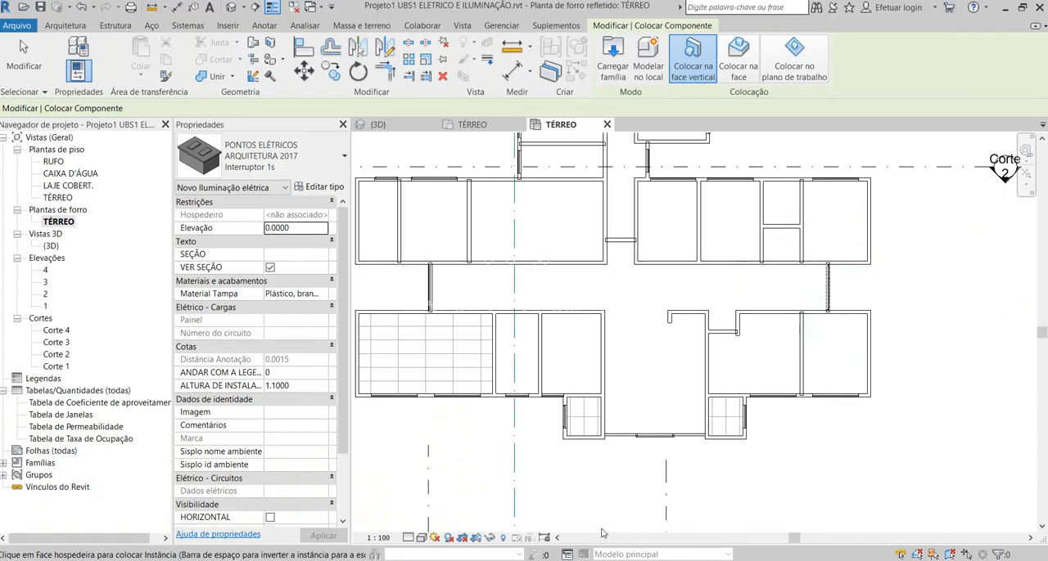
Search the component types from PONTOS ELÉTRICOS ARQUITETURA 2017 to the Iluminação families for suitable light fixtures.
{"action": "left_click", "coordinate": [270, 157]}
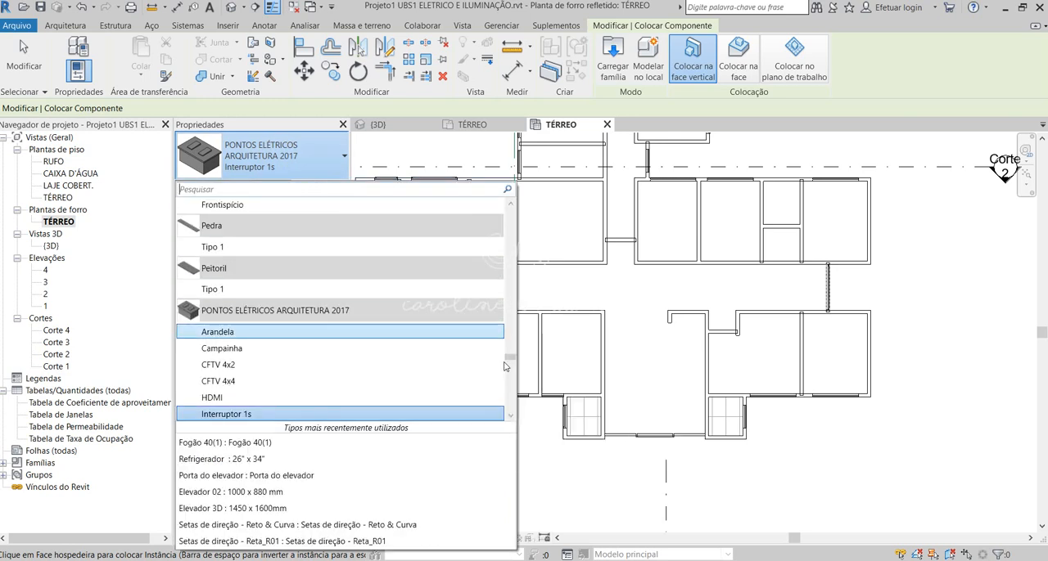
{"action": "scroll", "coordinate": [400, 331], "scroll_direction": "up", "scroll_amount": 4}
{"action": "scroll", "coordinate": [401, 331], "scroll_direction": "up", "scroll_amount": 3}
{"action": "scroll", "coordinate": [408, 331], "scroll_direction": "down", "scroll_amount": 10}
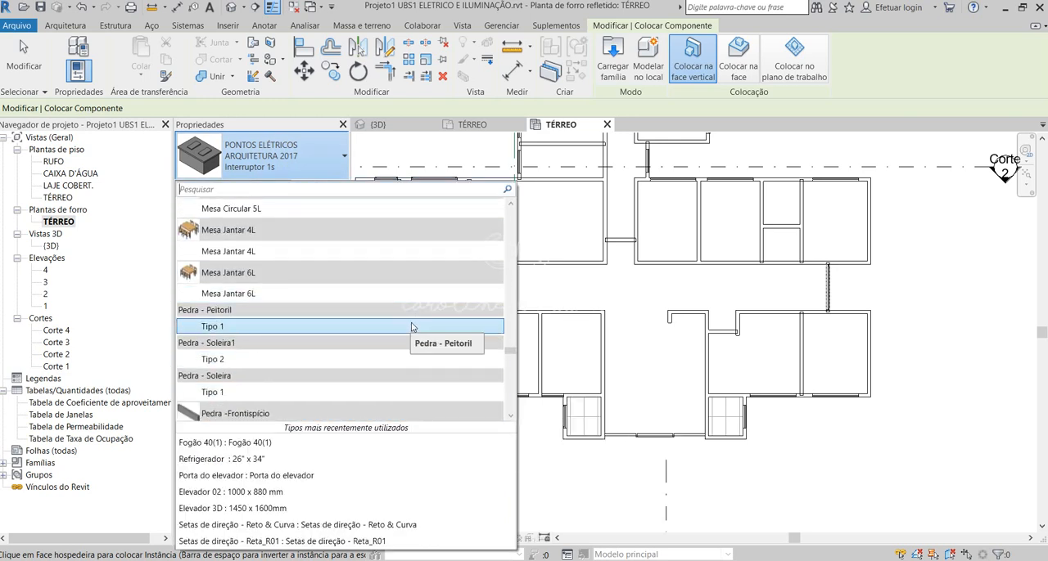
{"action": "scroll", "coordinate": [422, 324], "scroll_direction": "down", "scroll_amount": 10}
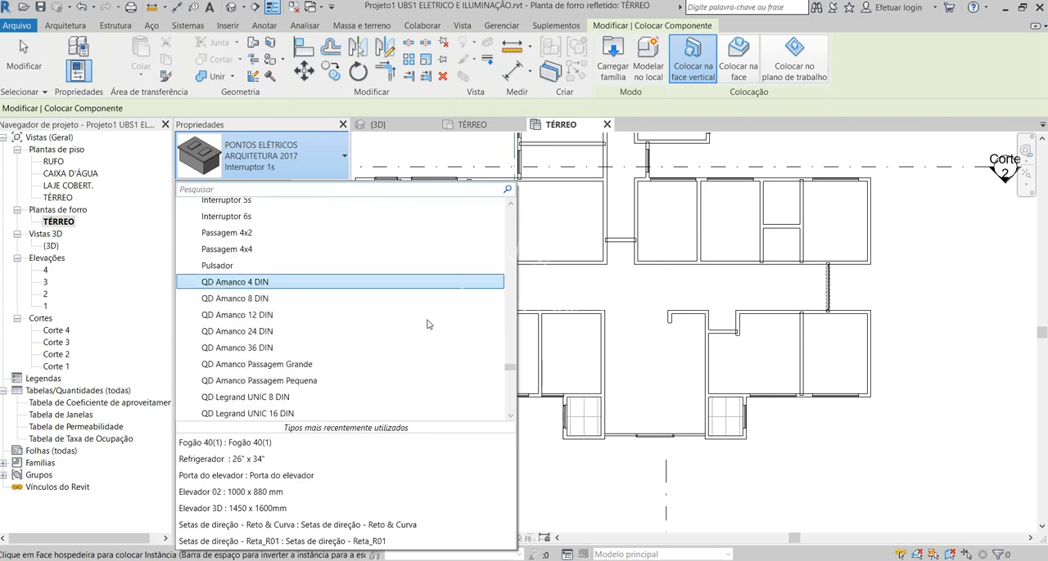
{"action": "scroll", "coordinate": [426, 332], "scroll_direction": "down", "scroll_amount": 8}
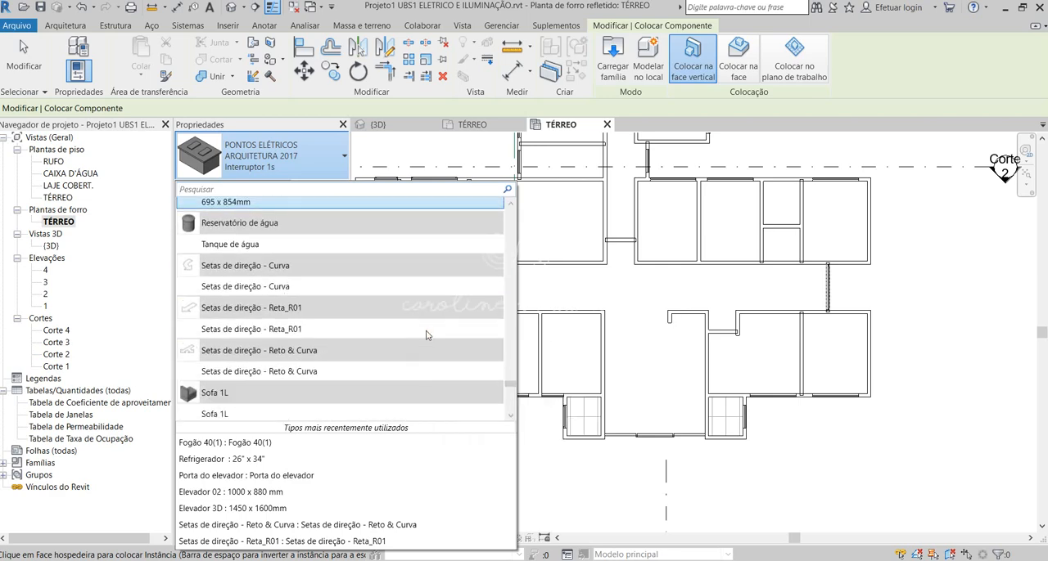
{"action": "left_click", "coordinate": [513, 400]}
{"action": "left_click_drag", "start_coordinate": [513, 400], "coordinate": [524, 248]}
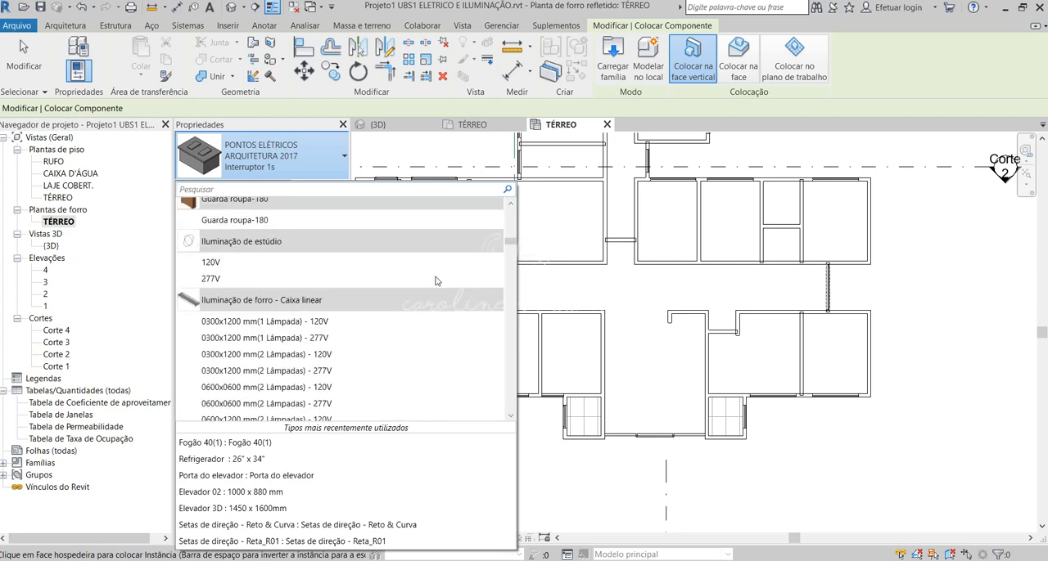
Examine the ceiling, pendant and recessed Iluminação families, and check the arandela families at the start of the component types.
{"action": "scroll", "coordinate": [403, 300], "scroll_direction": "down", "scroll_amount": 2}
{"action": "scroll", "coordinate": [403, 300], "scroll_direction": "down", "scroll_amount": 1}
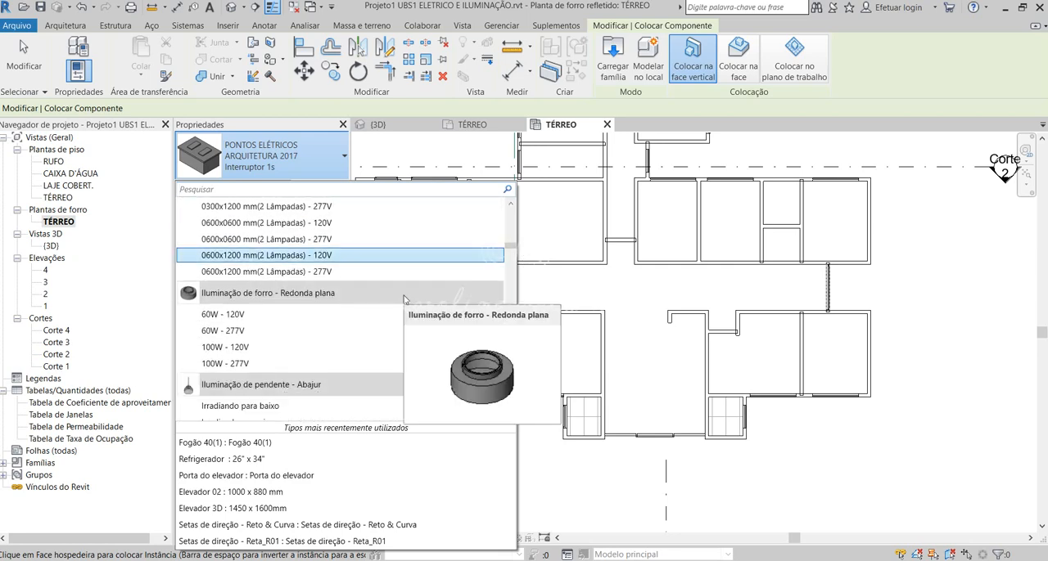
{"action": "scroll", "coordinate": [403, 302], "scroll_direction": "down", "scroll_amount": 5}
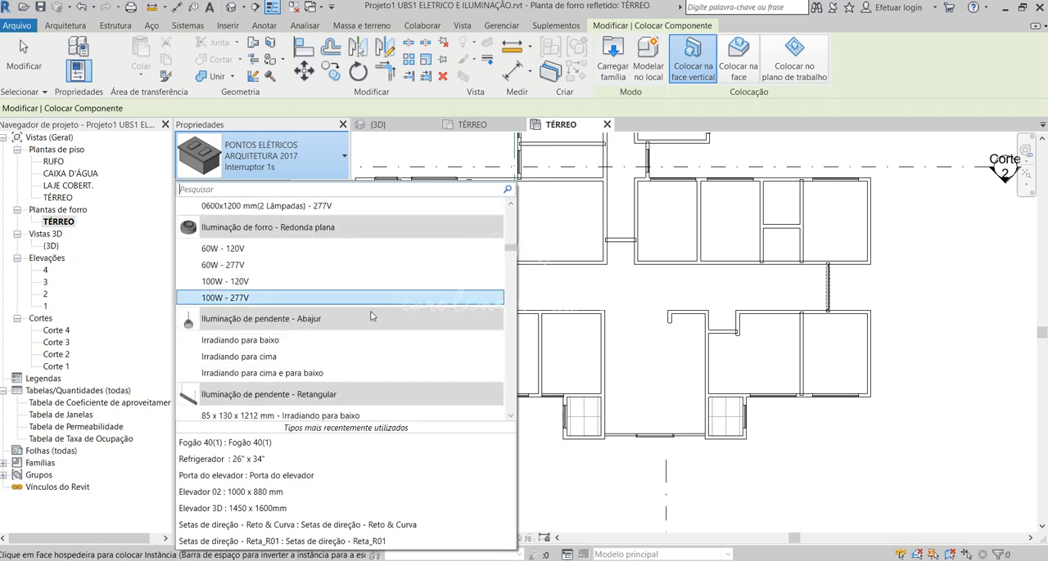
{"action": "scroll", "coordinate": [360, 334], "scroll_direction": "down", "scroll_amount": 2}
{"action": "scroll", "coordinate": [360, 352], "scroll_direction": "down", "scroll_amount": 4}
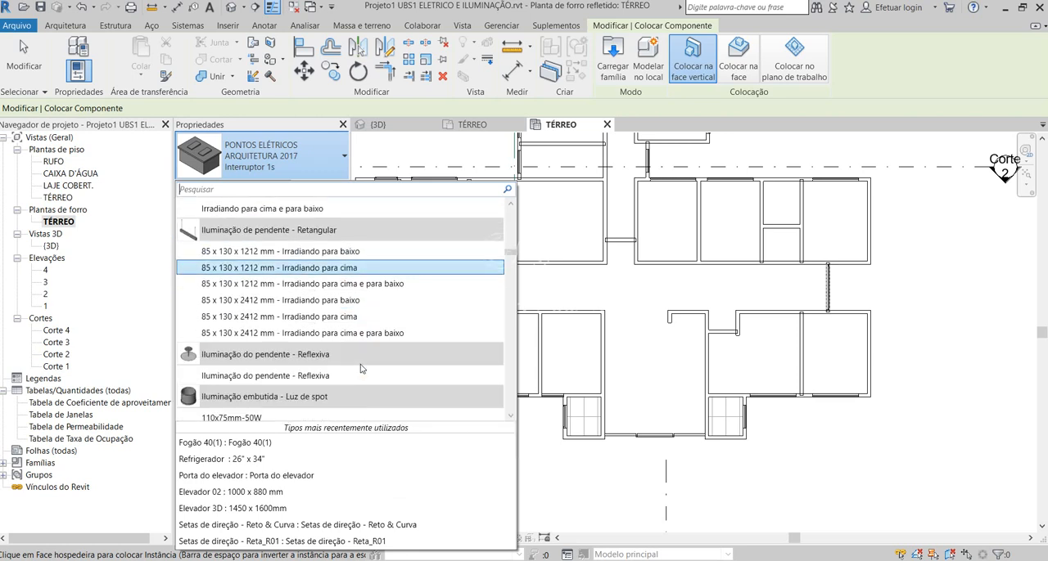
{"action": "scroll", "coordinate": [360, 368], "scroll_direction": "down", "scroll_amount": 2}
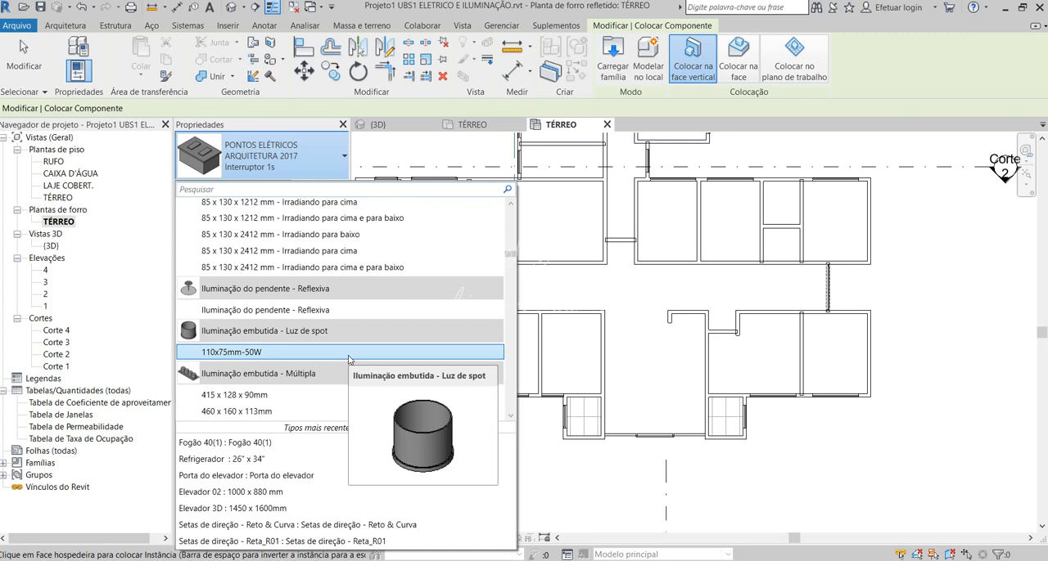
{"action": "scroll", "coordinate": [349, 360], "scroll_direction": "down", "scroll_amount": 2}
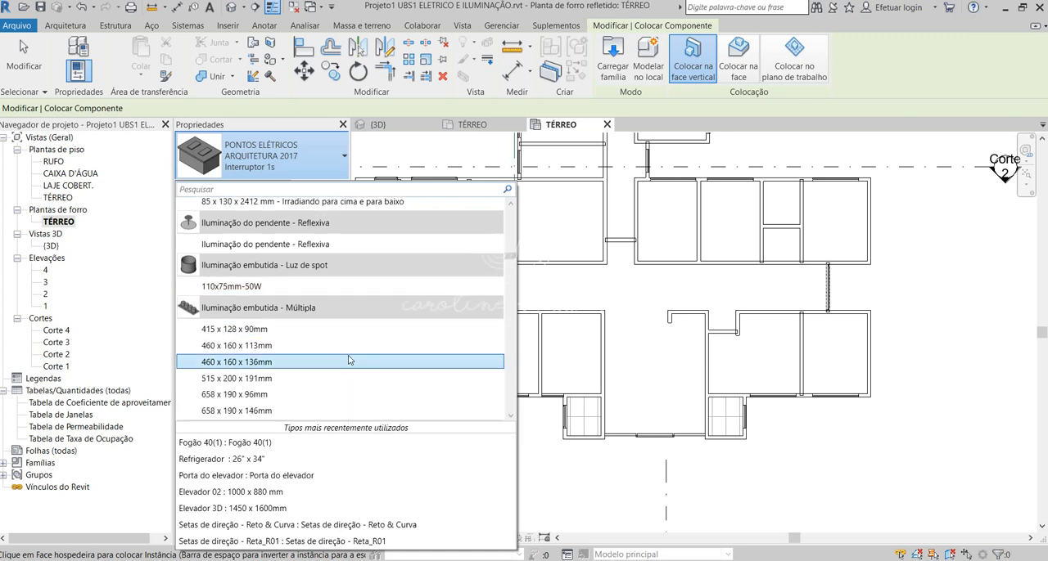
{"action": "scroll", "coordinate": [348, 360], "scroll_direction": "up", "scroll_amount": 4}
{"action": "scroll", "coordinate": [349, 366], "scroll_direction": "up", "scroll_amount": 6}
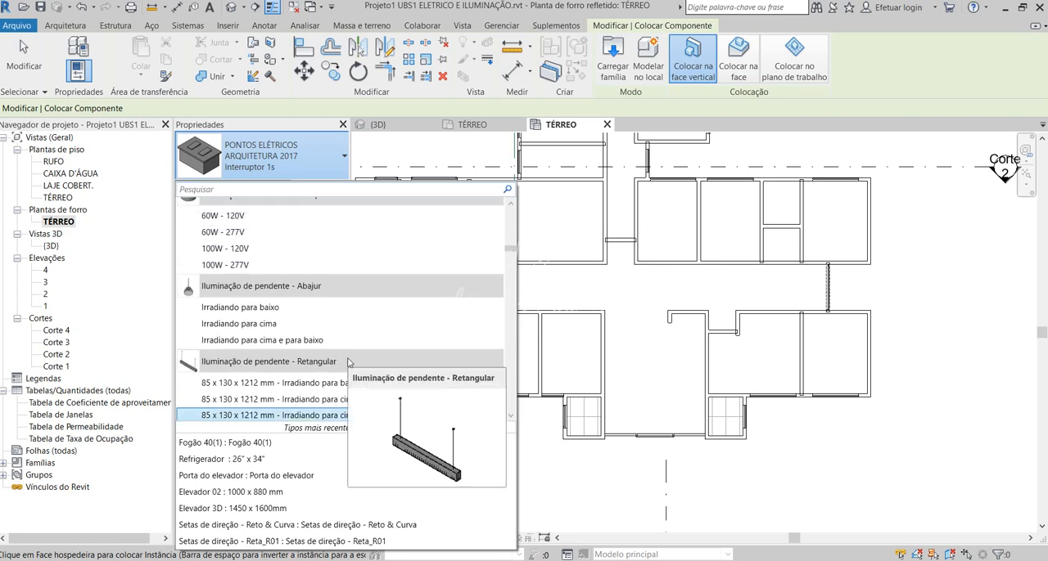
{"action": "scroll", "coordinate": [347, 367], "scroll_direction": "up", "scroll_amount": 10}
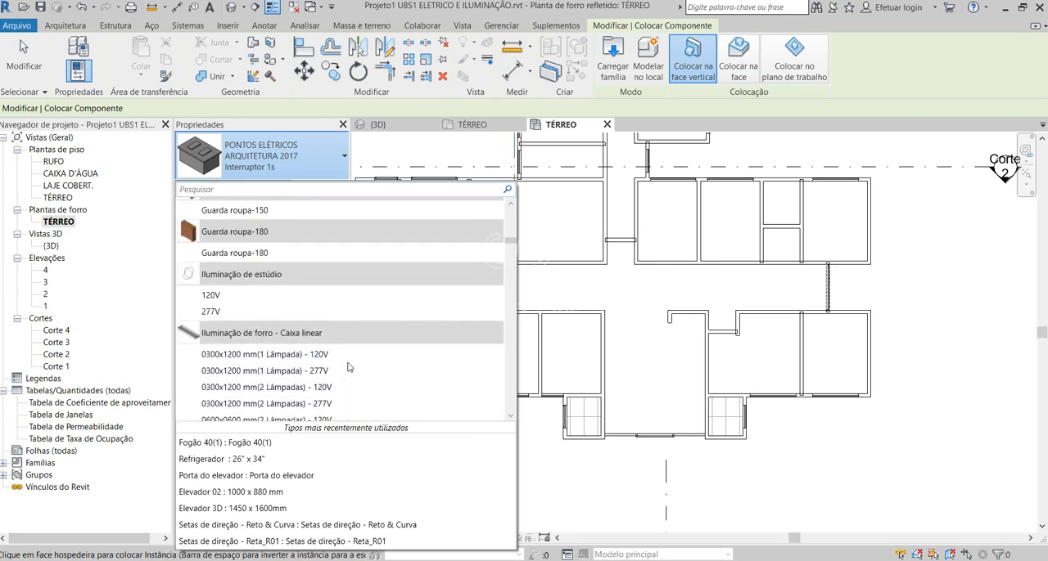
{"action": "scroll", "coordinate": [347, 369], "scroll_direction": "up", "scroll_amount": 12}
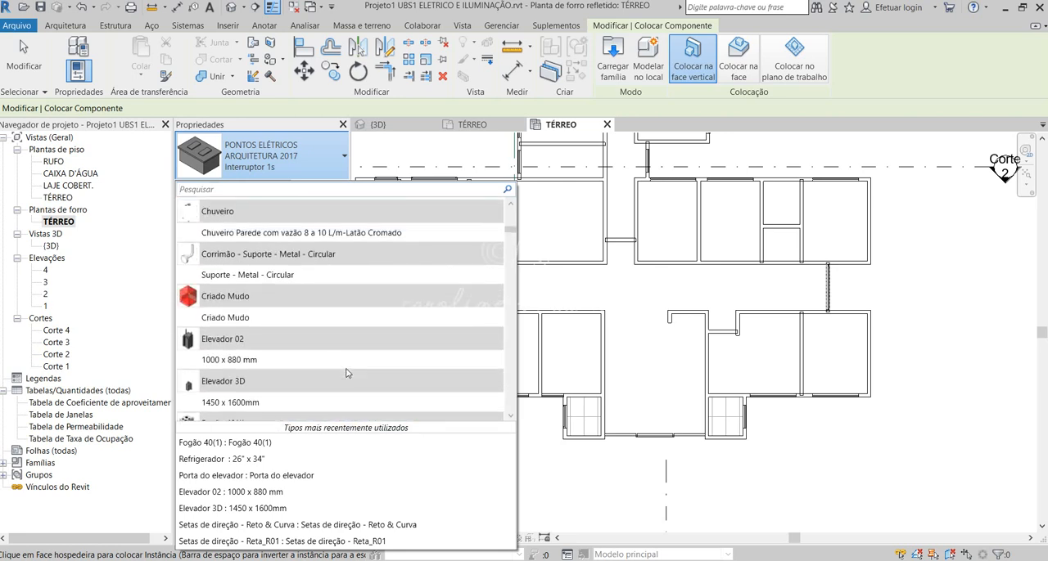
{"action": "scroll", "coordinate": [350, 373], "scroll_direction": "up", "scroll_amount": 2}
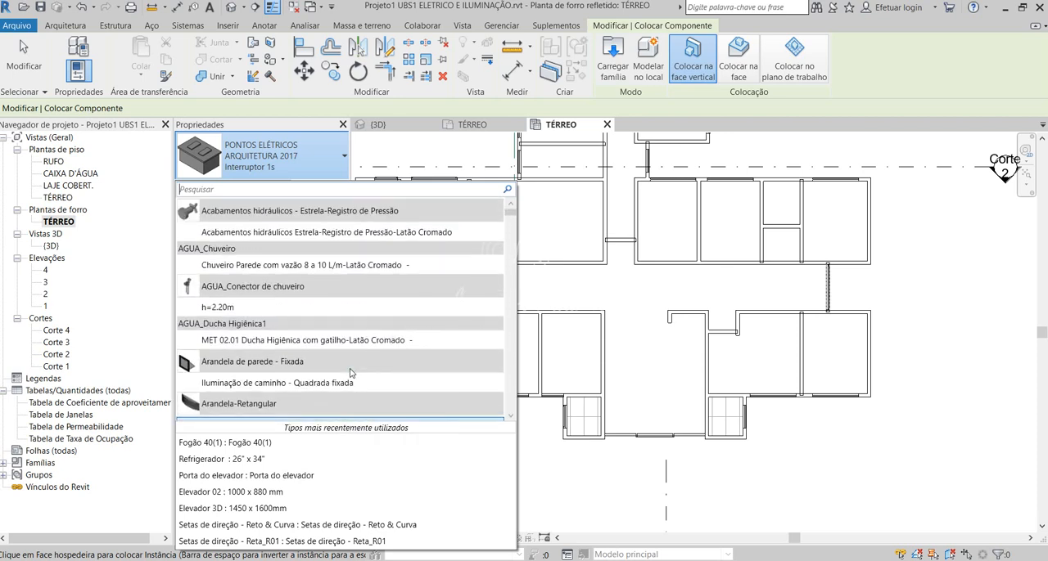
Examine the Iluminação component families, from the ceiling and pendant ones through the recessed, fluorescent and surface-mounted ones.
{"action": "scroll", "coordinate": [352, 370], "scroll_direction": "down", "scroll_amount": 10}
{"action": "scroll", "coordinate": [357, 364], "scroll_direction": "down", "scroll_amount": 10}
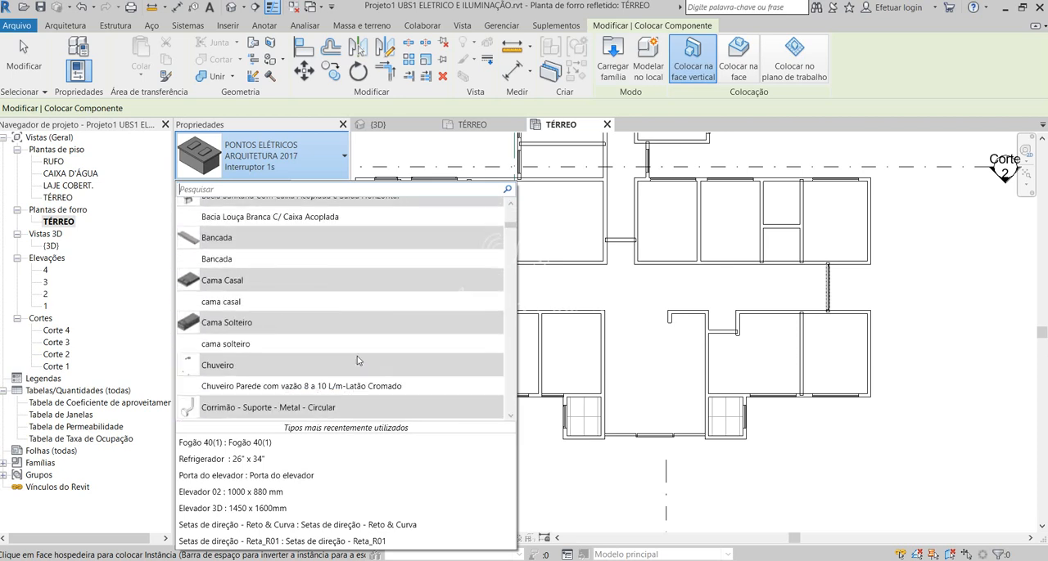
{"action": "scroll", "coordinate": [358, 361], "scroll_direction": "down", "scroll_amount": 5}
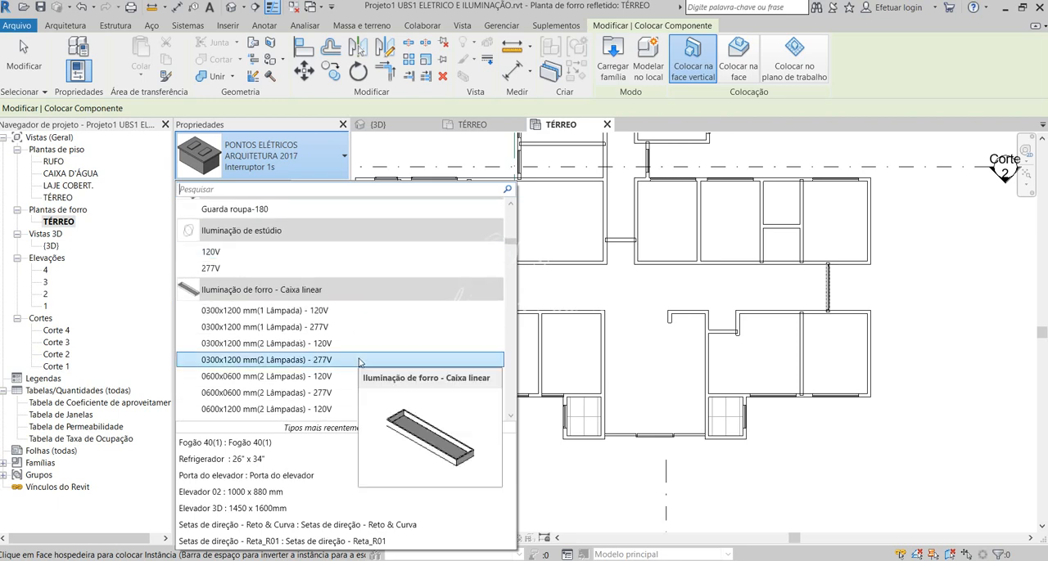
{"action": "scroll", "coordinate": [359, 353], "scroll_direction": "up", "scroll_amount": 2}
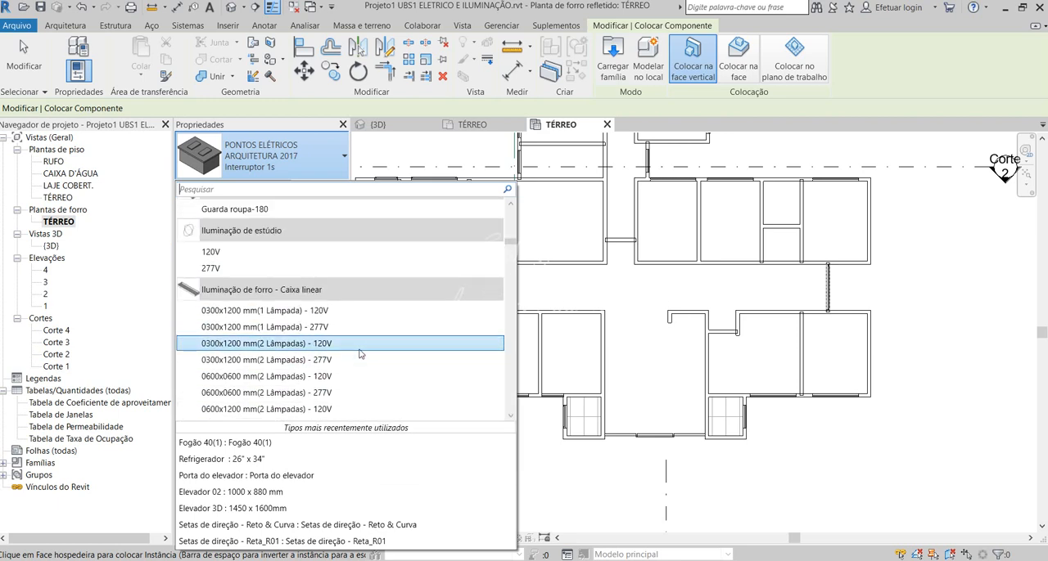
{"action": "scroll", "coordinate": [359, 354], "scroll_direction": "down", "scroll_amount": 3}
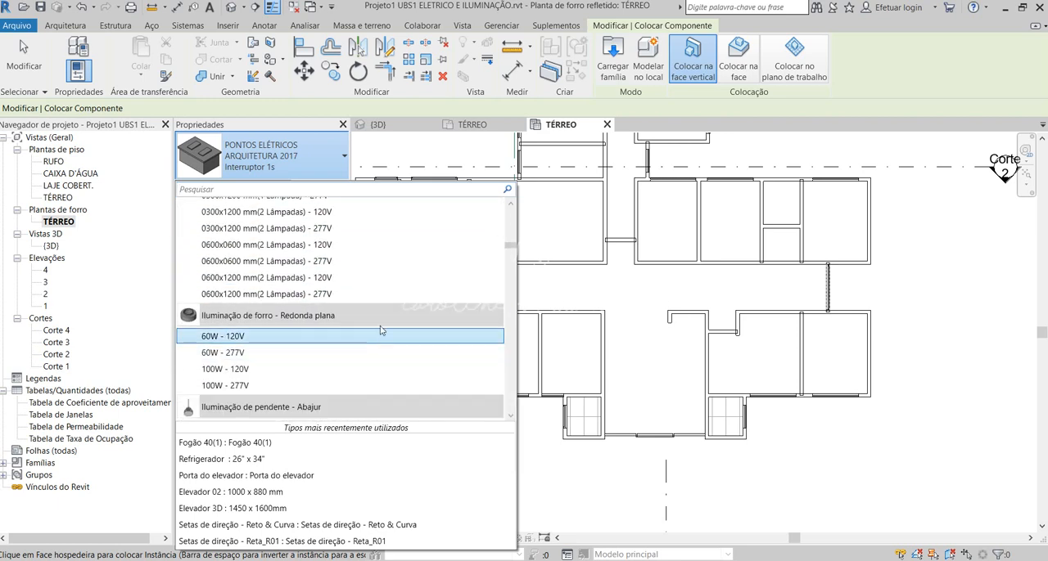
{"action": "scroll", "coordinate": [402, 336], "scroll_direction": "down", "scroll_amount": 6}
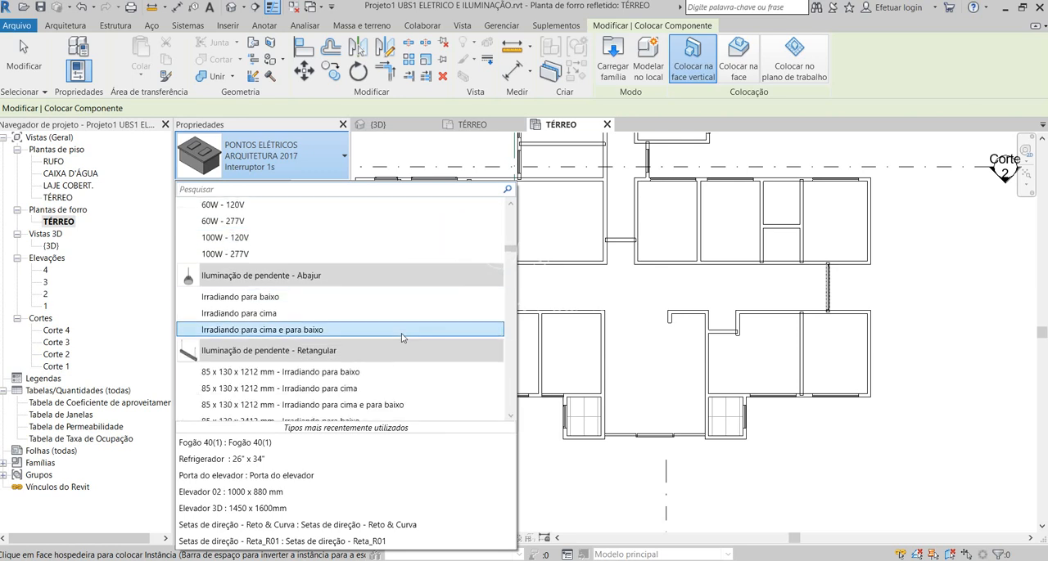
{"action": "scroll", "coordinate": [402, 337], "scroll_direction": "down", "scroll_amount": 2}
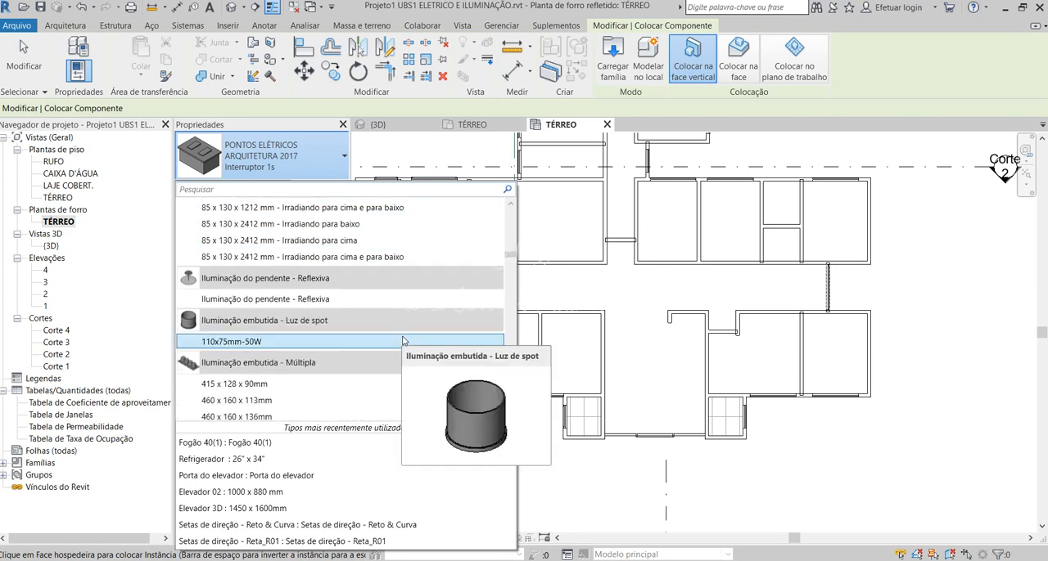
{"action": "scroll", "coordinate": [331, 338], "scroll_direction": "down", "scroll_amount": 4}
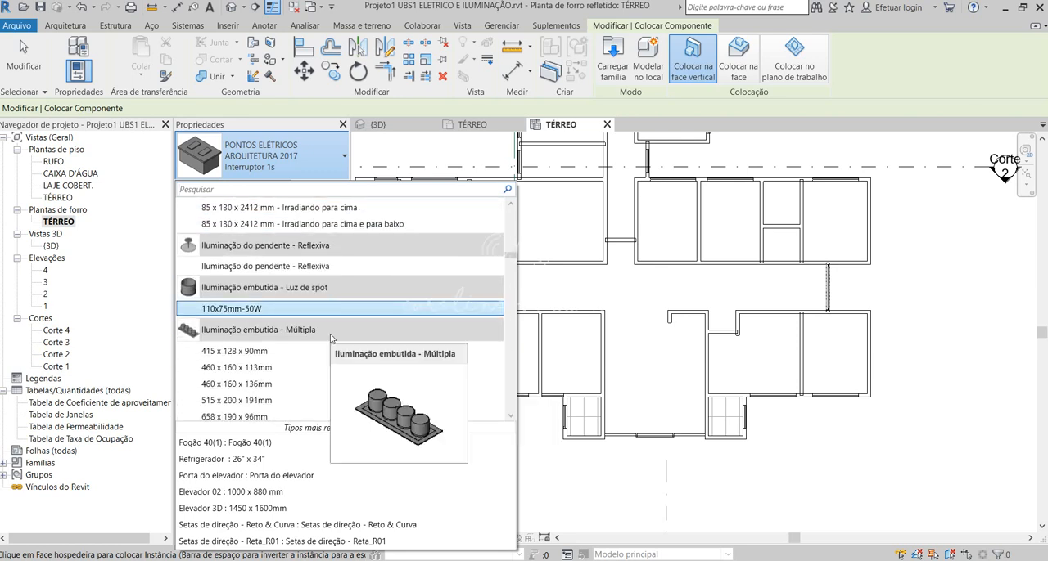
{"action": "scroll", "coordinate": [331, 338], "scroll_direction": "down", "scroll_amount": 3}
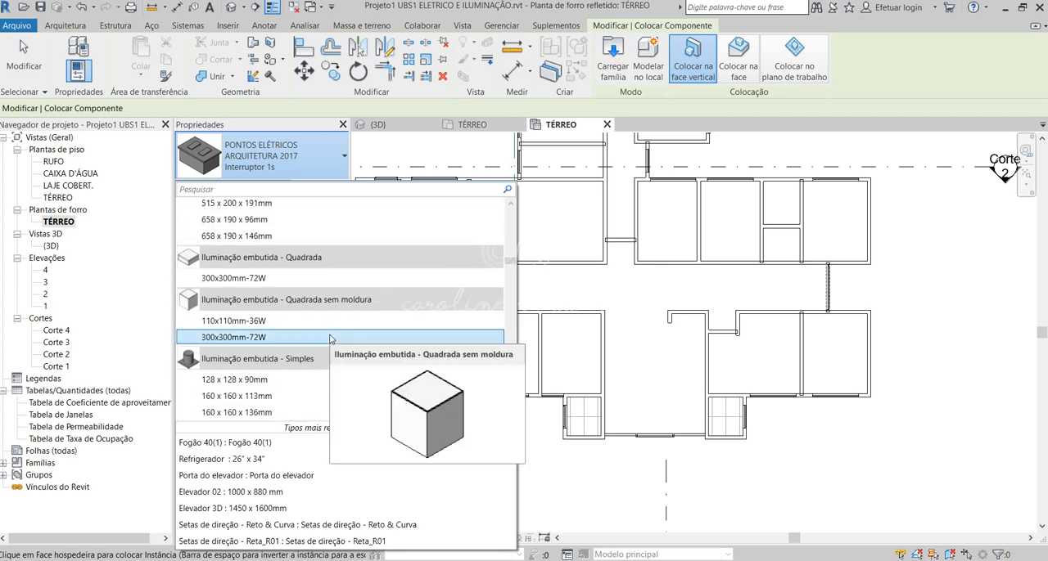
{"action": "scroll", "coordinate": [331, 338], "scroll_direction": "down", "scroll_amount": 5}
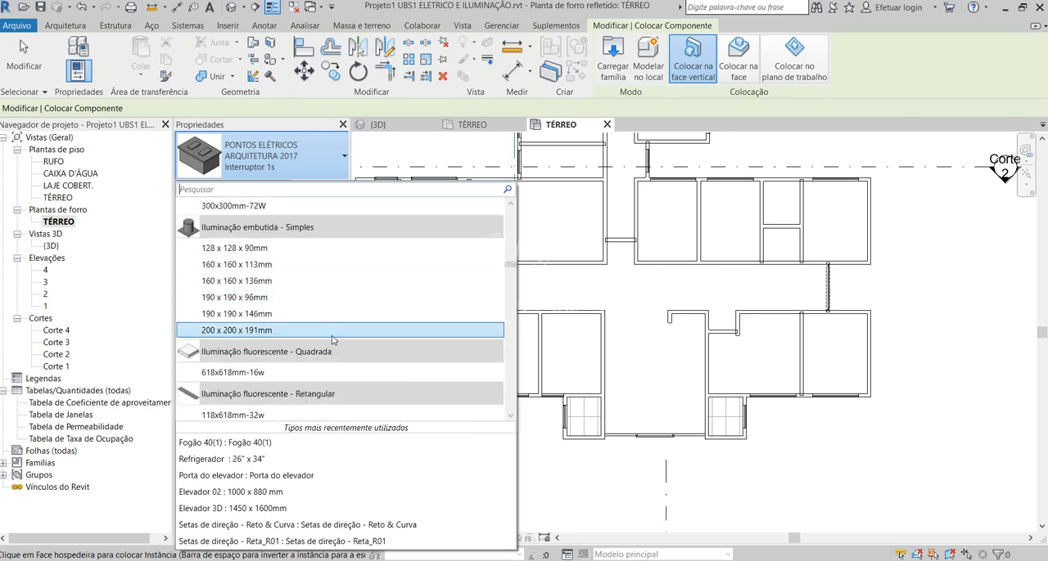
{"action": "scroll", "coordinate": [333, 340], "scroll_direction": "down", "scroll_amount": 1}
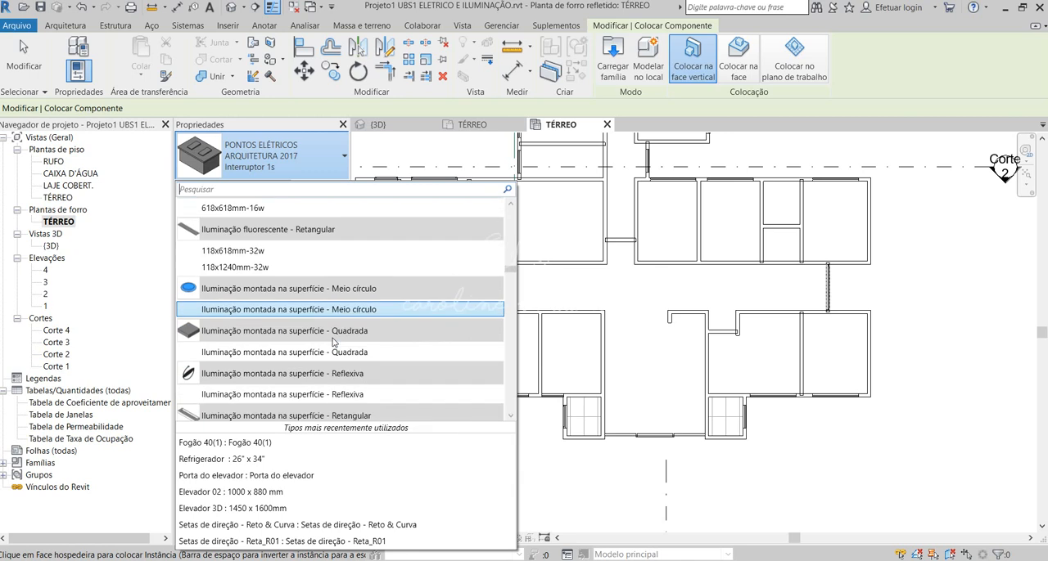
{"action": "scroll", "coordinate": [279, 315], "scroll_direction": "down", "scroll_amount": 7}
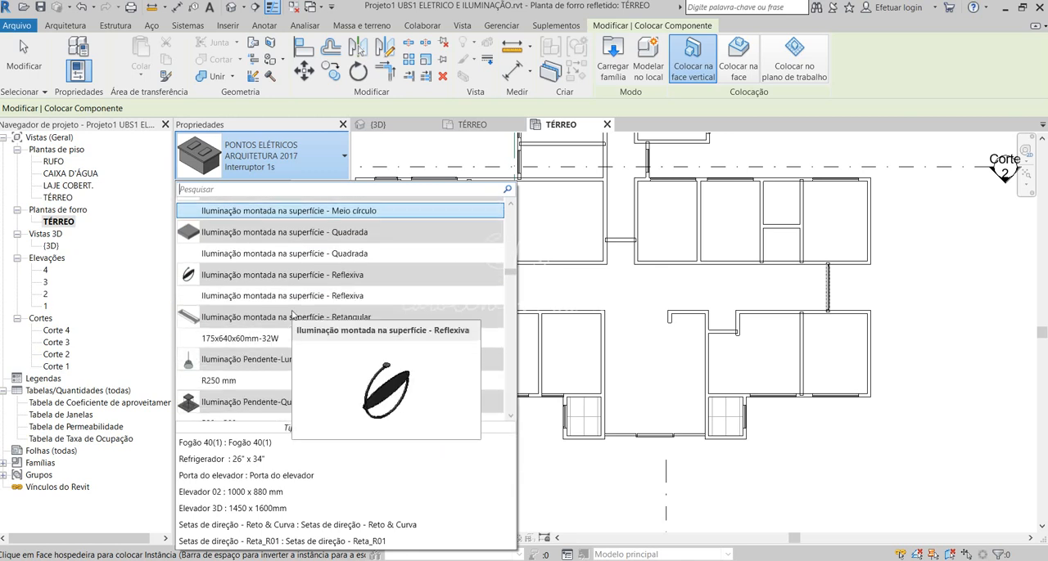
Examine and compare the Luminária comercial - Parabólica and Luminária de arandela families.
{"action": "scroll", "coordinate": [296, 325], "scroll_direction": "down", "scroll_amount": 12}
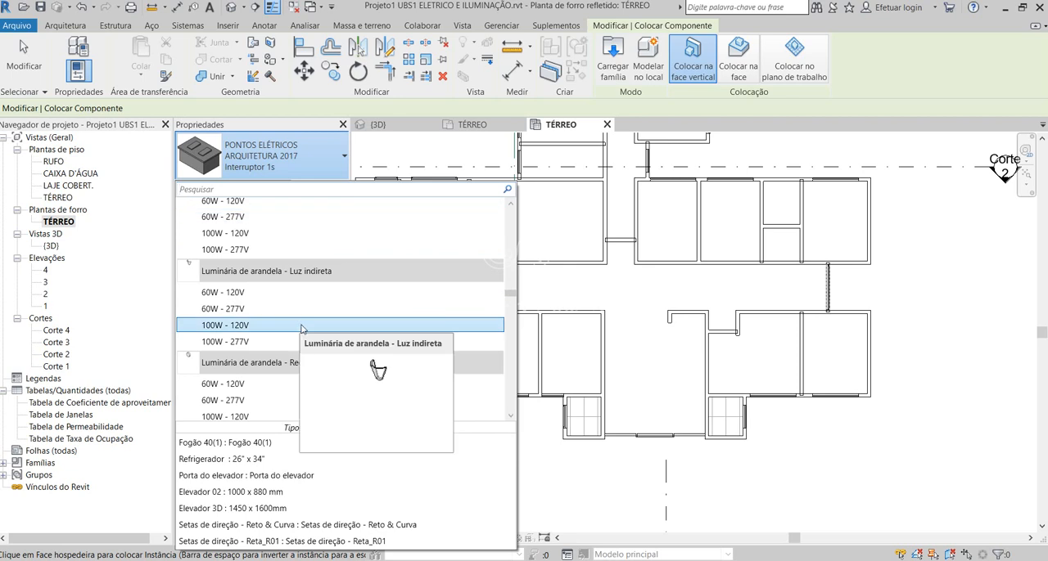
{"action": "scroll", "coordinate": [302, 327], "scroll_direction": "up", "scroll_amount": 6}
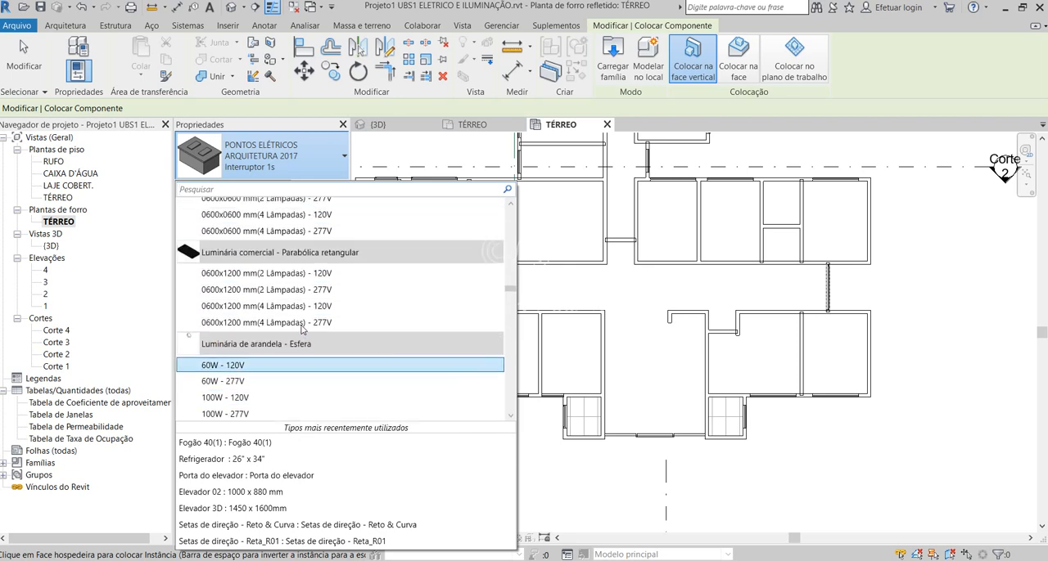
{"action": "scroll", "coordinate": [328, 331], "scroll_direction": "up", "scroll_amount": 2}
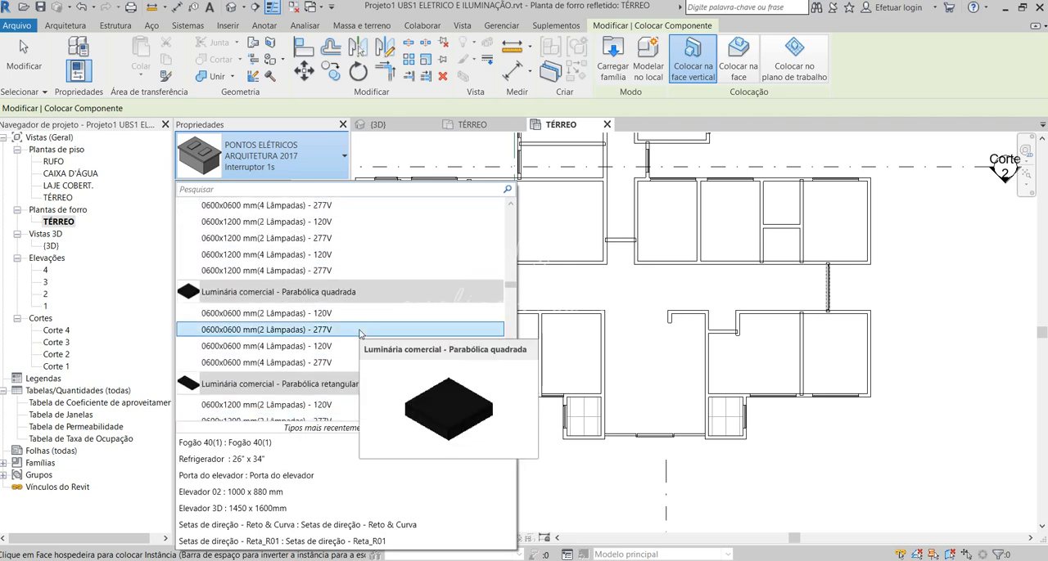
{"action": "scroll", "coordinate": [352, 334], "scroll_direction": "down", "scroll_amount": 2}
{"action": "scroll", "coordinate": [360, 334], "scroll_direction": "up", "scroll_amount": 2}
{"action": "scroll", "coordinate": [359, 333], "scroll_direction": "down", "scroll_amount": 7}
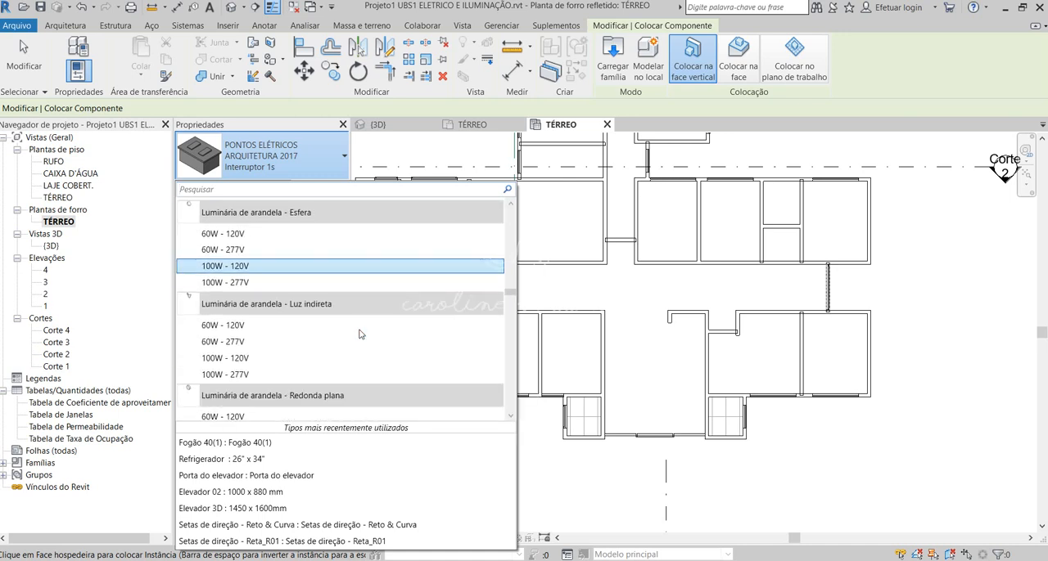
Look past the Luminária de forro and parede families and choose Luminária embutida - Bocal embutido, type Fluorescente - 120V, for placement.
{"action": "scroll", "coordinate": [360, 333], "scroll_direction": "down", "scroll_amount": 5}
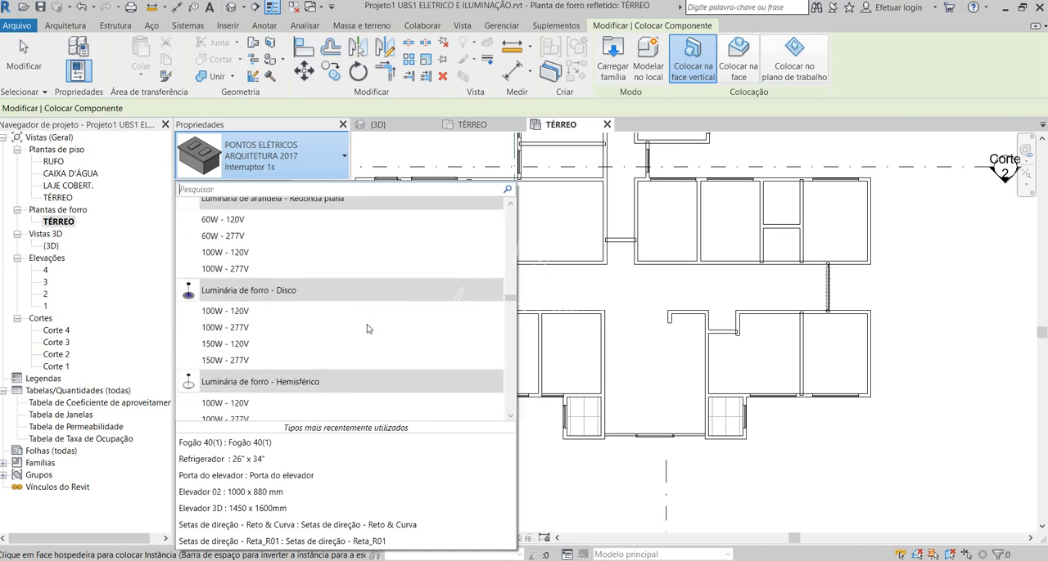
{"action": "scroll", "coordinate": [371, 325], "scroll_direction": "down", "scroll_amount": 5}
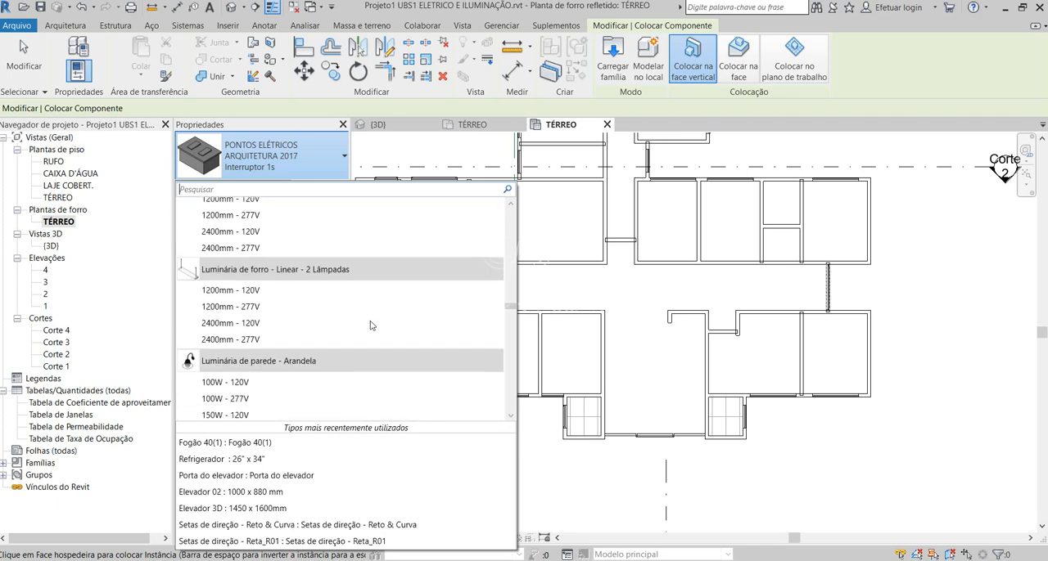
{"action": "scroll", "coordinate": [373, 325], "scroll_direction": "down", "scroll_amount": 3}
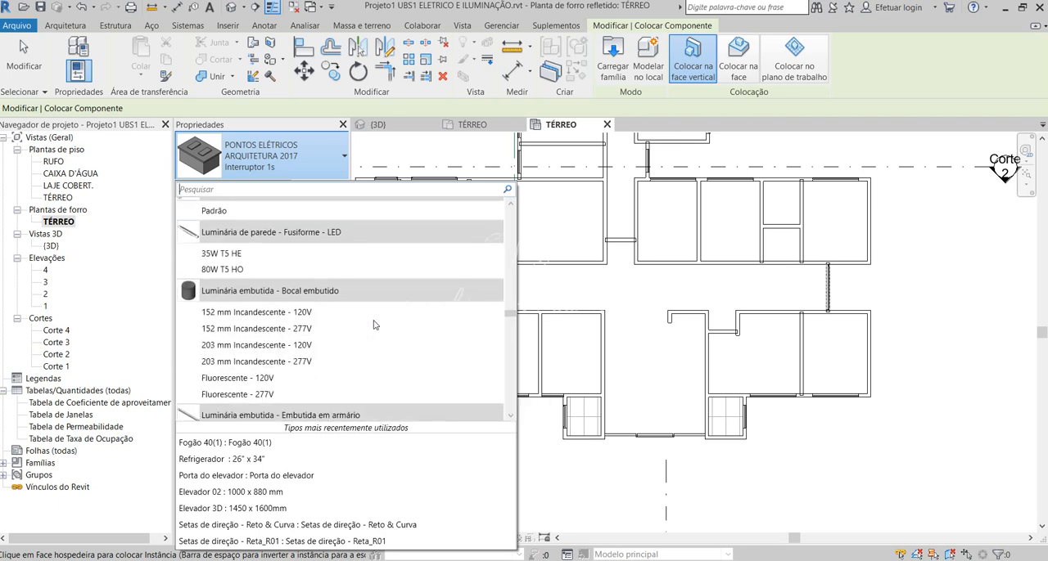
{"action": "scroll", "coordinate": [374, 325], "scroll_direction": "down", "scroll_amount": 2}
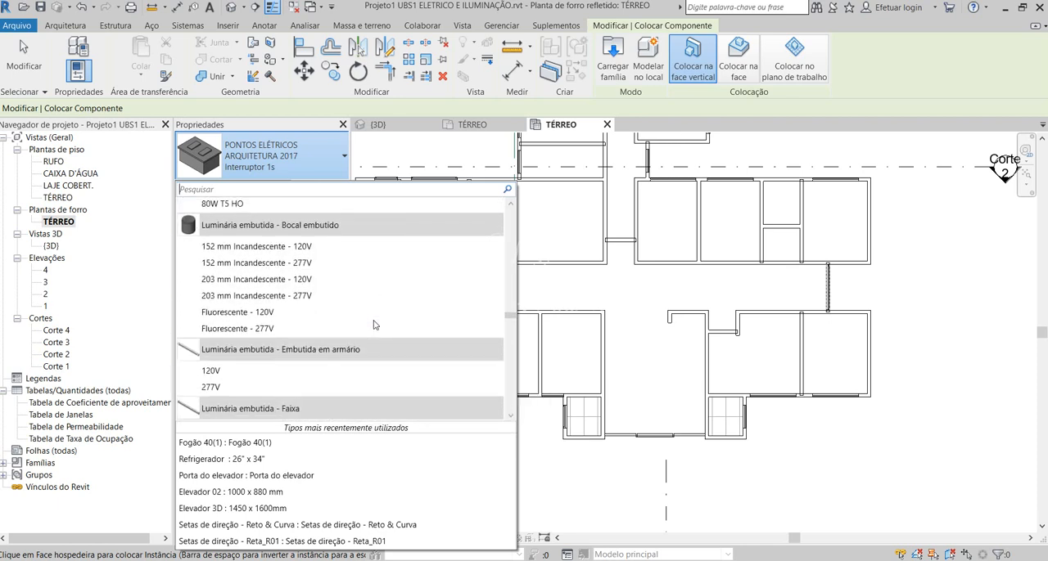
{"action": "left_click", "coordinate": [313, 320]}
Place one recessed fixture near the middle of the ceiling in the left small room beside the entrance, and end placement.
{"action": "scroll", "coordinate": [585, 414], "scroll_direction": "up", "scroll_amount": 4}
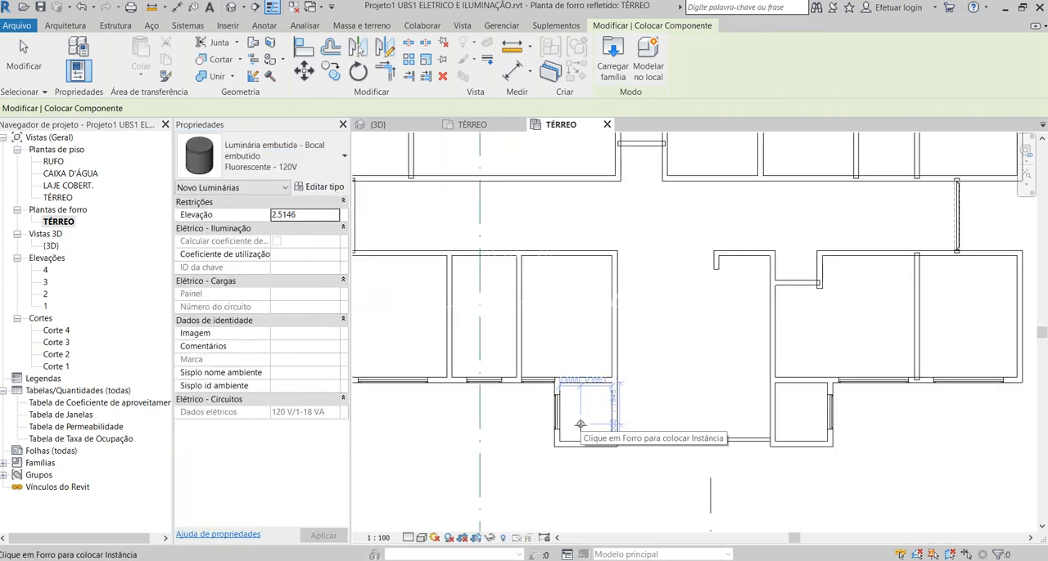
{"action": "scroll", "coordinate": [584, 414], "scroll_direction": "up", "scroll_amount": 3}
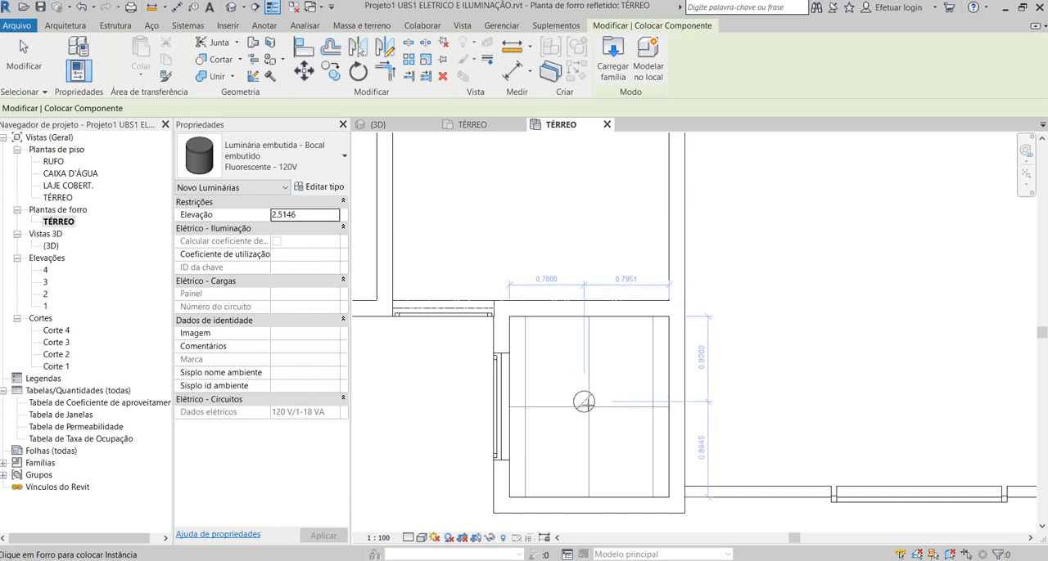
{"action": "left_click", "coordinate": [586, 421]}
{"action": "scroll", "coordinate": [548, 409], "scroll_direction": "down", "scroll_amount": 2}
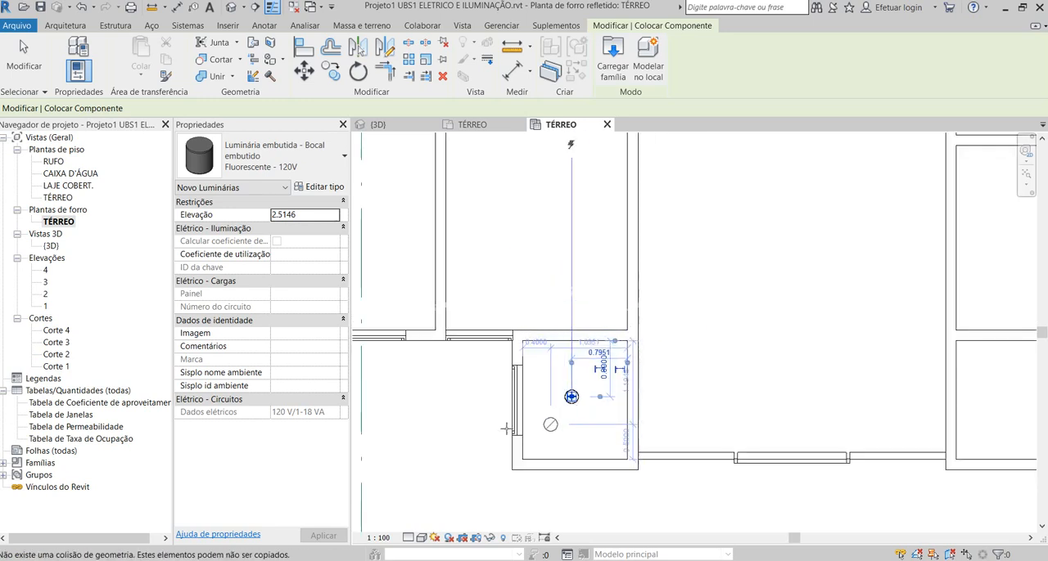
{"action": "key", "text": "Escape"}
{"action": "key", "text": "Escape"}
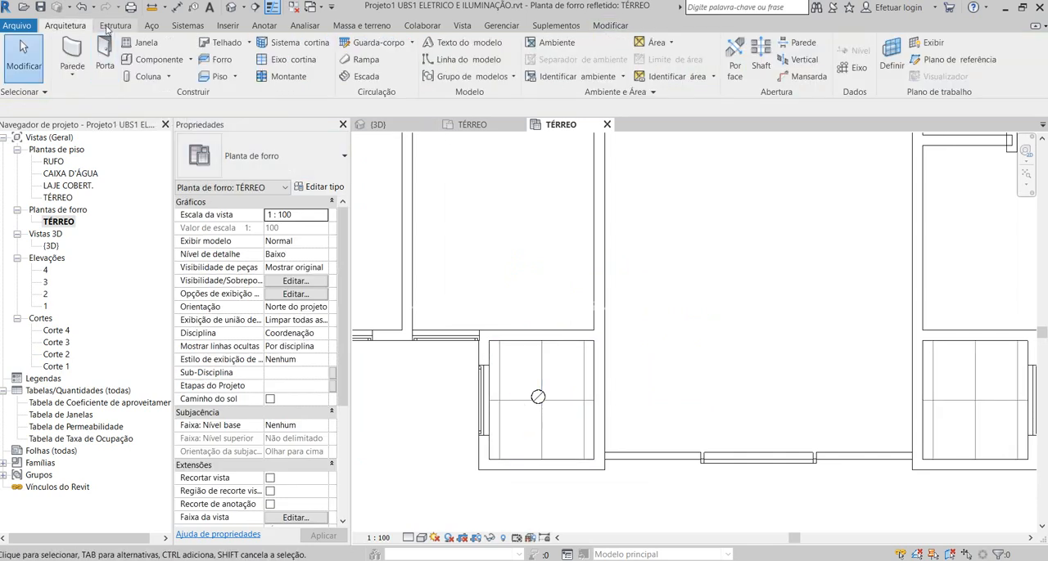
Start a model line and pick the left small room's Forro de Gesso ceiling as its work plane.
{"action": "left_click", "coordinate": [459, 59]}
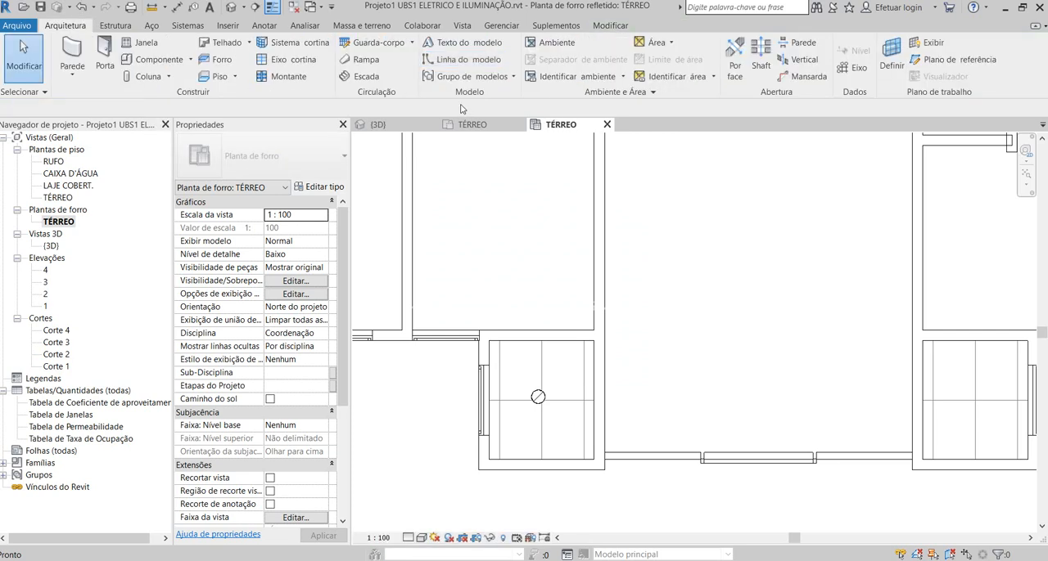
{"action": "left_click", "coordinate": [462, 59]}
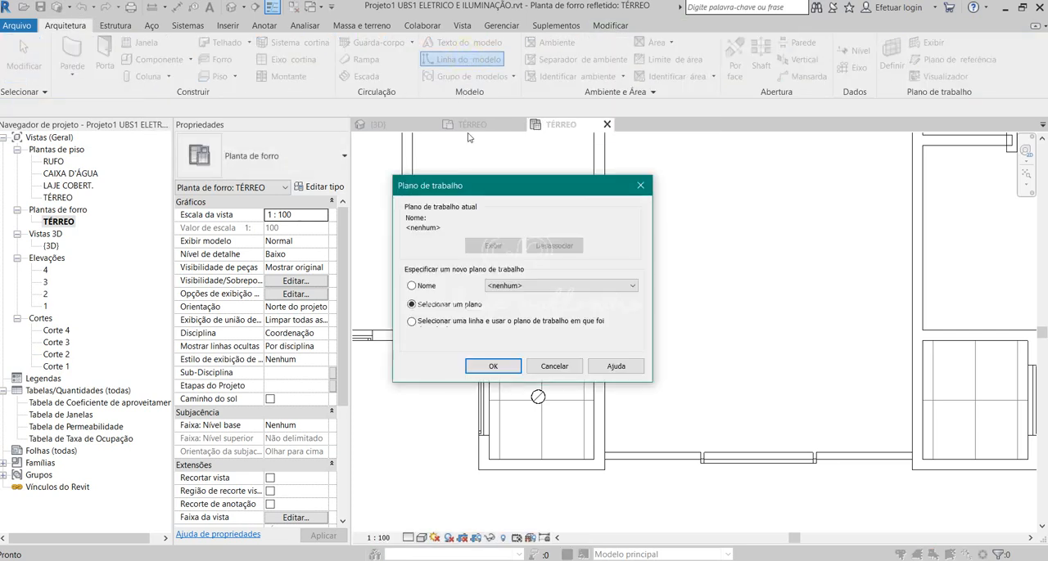
{"action": "left_click", "coordinate": [493, 365]}
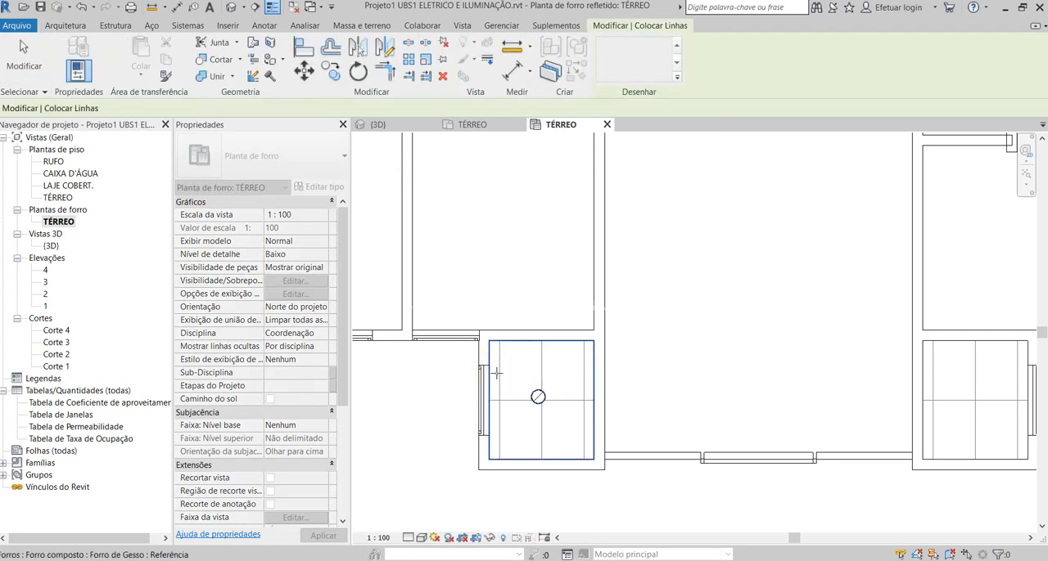
{"action": "left_click", "coordinate": [492, 368]}
Draw two straight model lines crossing diagonally between the opposite corners of the left small room's ceiling.
{"action": "left_click", "coordinate": [489, 341]}
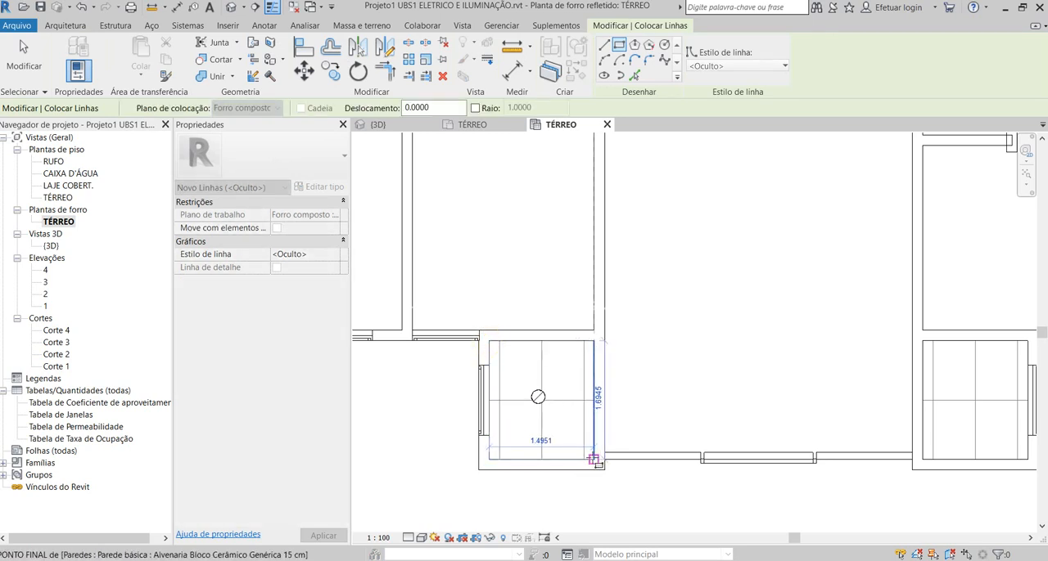
{"action": "left_click", "coordinate": [606, 49]}
{"action": "left_click", "coordinate": [490, 341]}
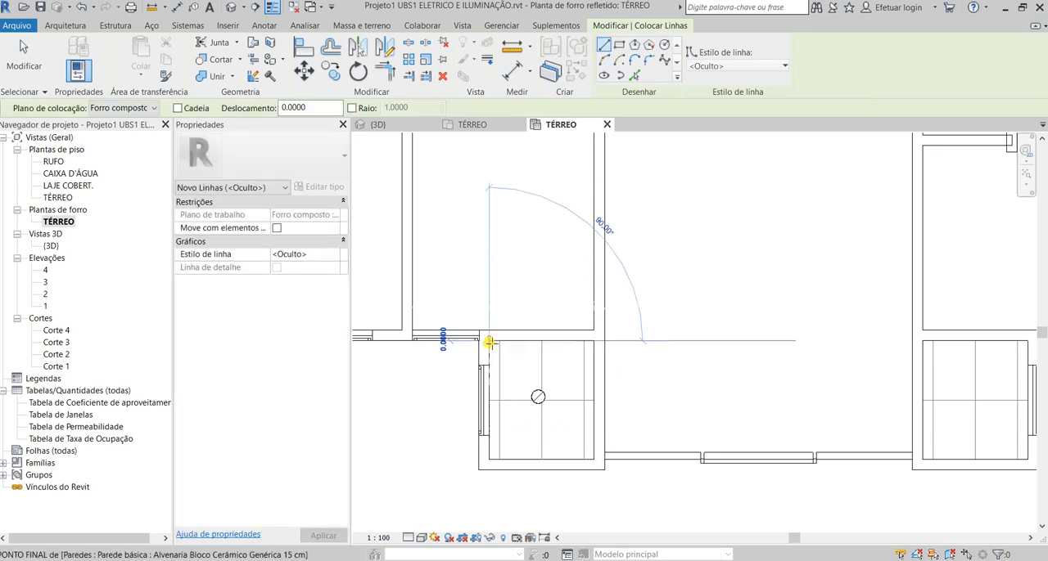
{"action": "left_click", "coordinate": [594, 460]}
{"action": "left_click", "coordinate": [593, 341]}
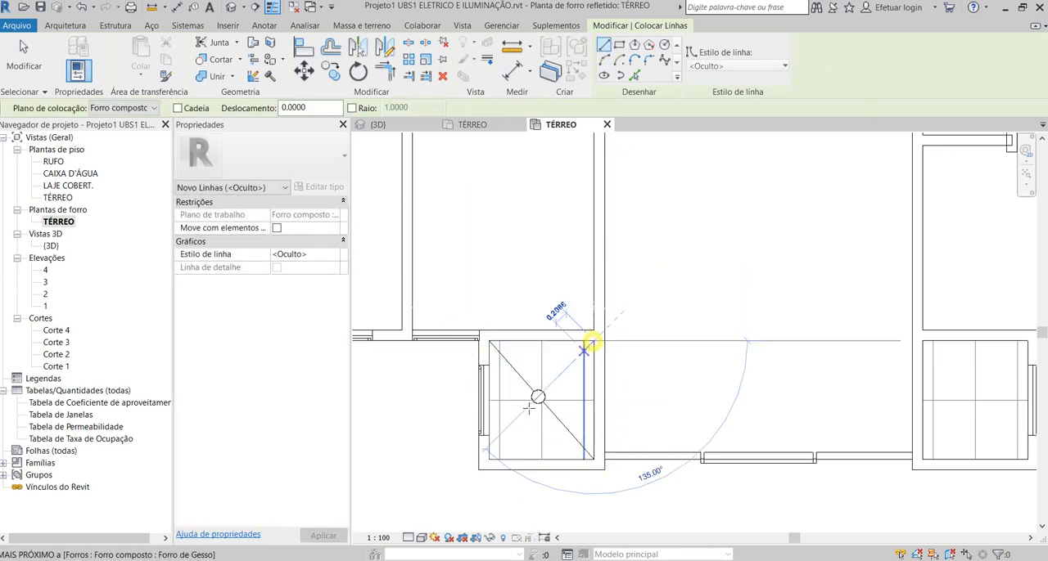
{"action": "left_click", "coordinate": [489, 459]}
{"action": "key", "text": "Escape"}
{"action": "key", "text": "Escape"}
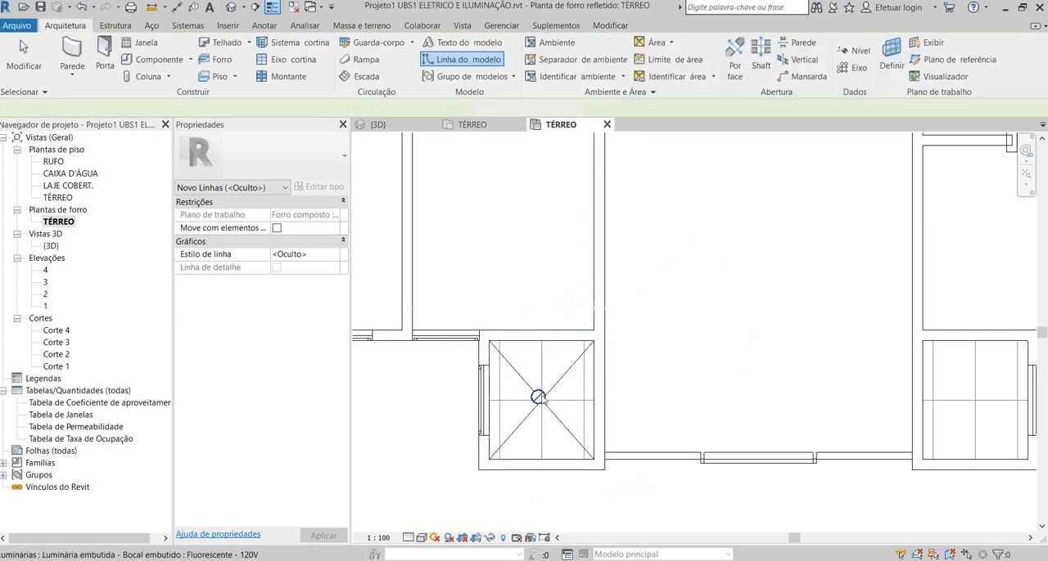
Move the recessed fixture onto the crossing point of the diagonals, and delete both diagonal model lines.
{"action": "left_click", "coordinate": [552, 421]}
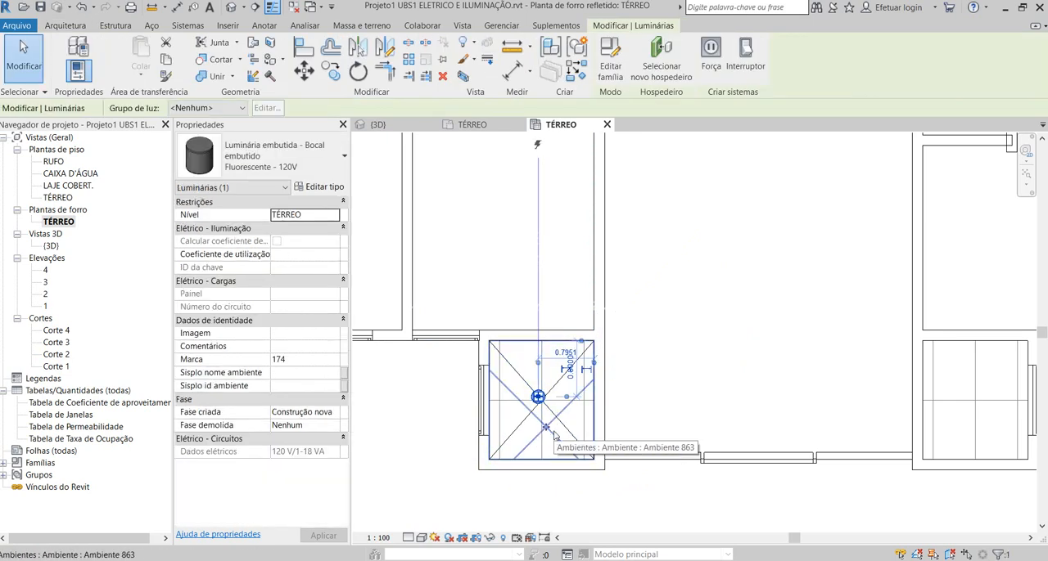
{"action": "scroll", "coordinate": [553, 433], "scroll_direction": "up", "scroll_amount": 4}
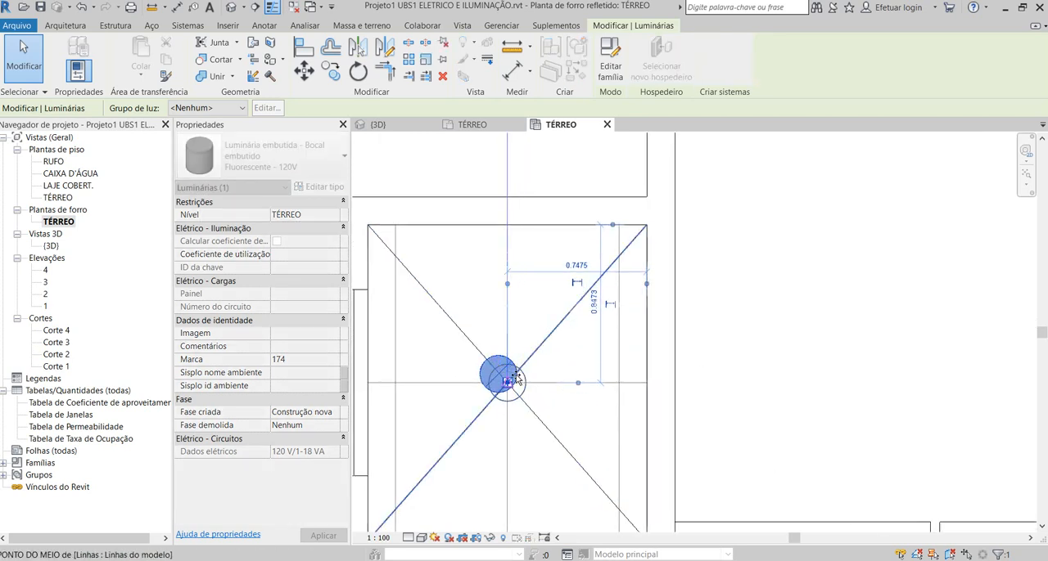
{"action": "scroll", "coordinate": [569, 422], "scroll_direction": "down", "scroll_amount": 2}
{"action": "scroll", "coordinate": [569, 421], "scroll_direction": "down", "scroll_amount": 2}
{"action": "key", "text": "Escape"}
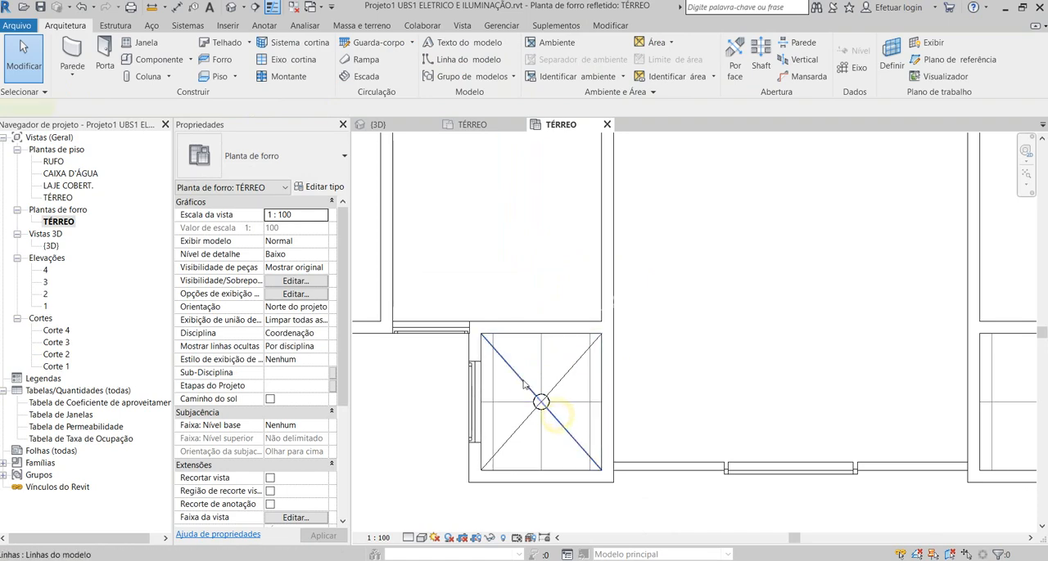
{"action": "left_click", "coordinate": [565, 383]}
{"action": "key", "text": "Escape"}
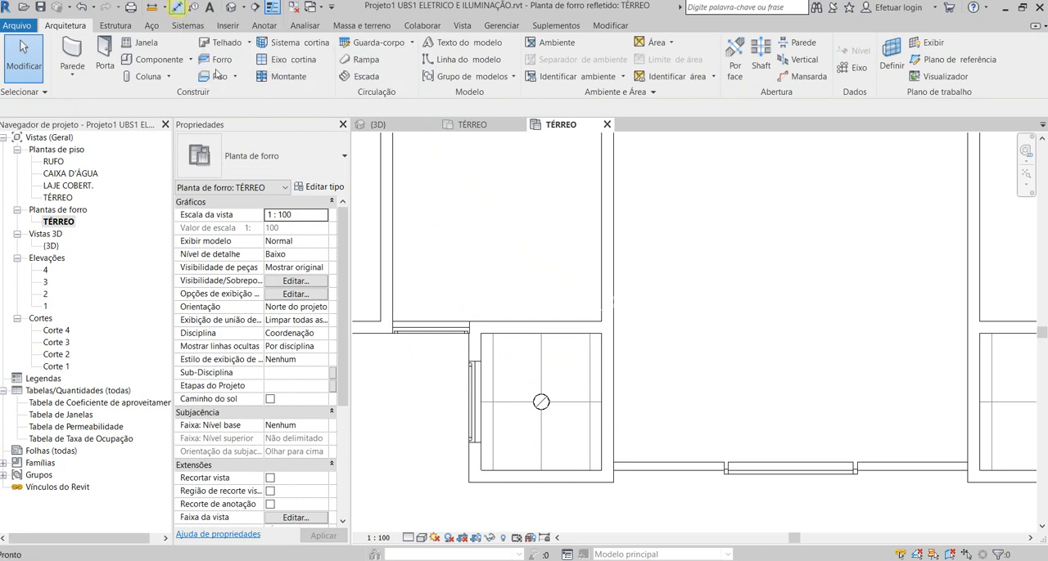
{"action": "left_click", "coordinate": [177, 6]}
{"action": "left_click", "coordinate": [482, 355]}
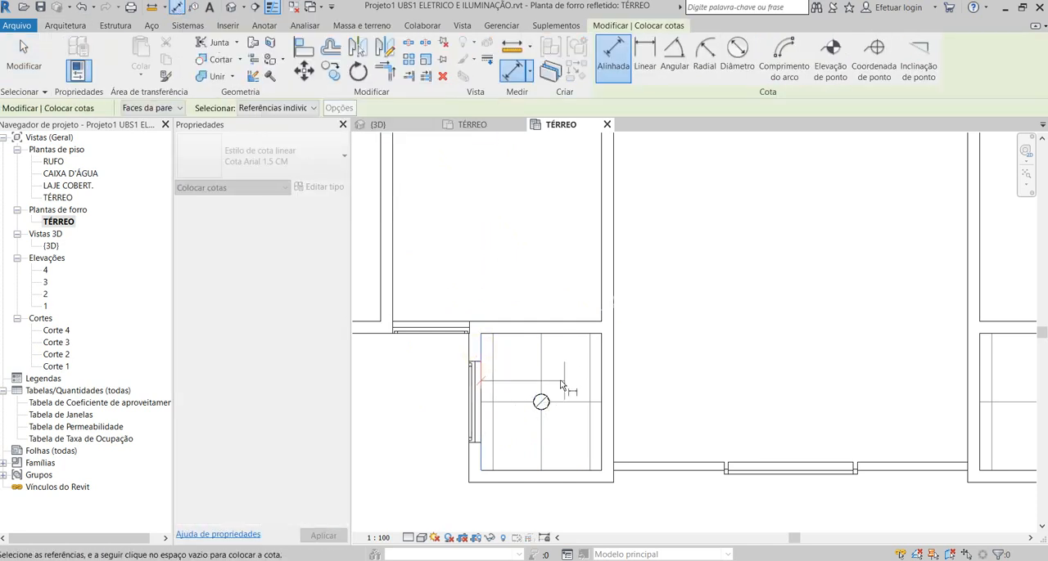
{"action": "left_click", "coordinate": [541, 401]}
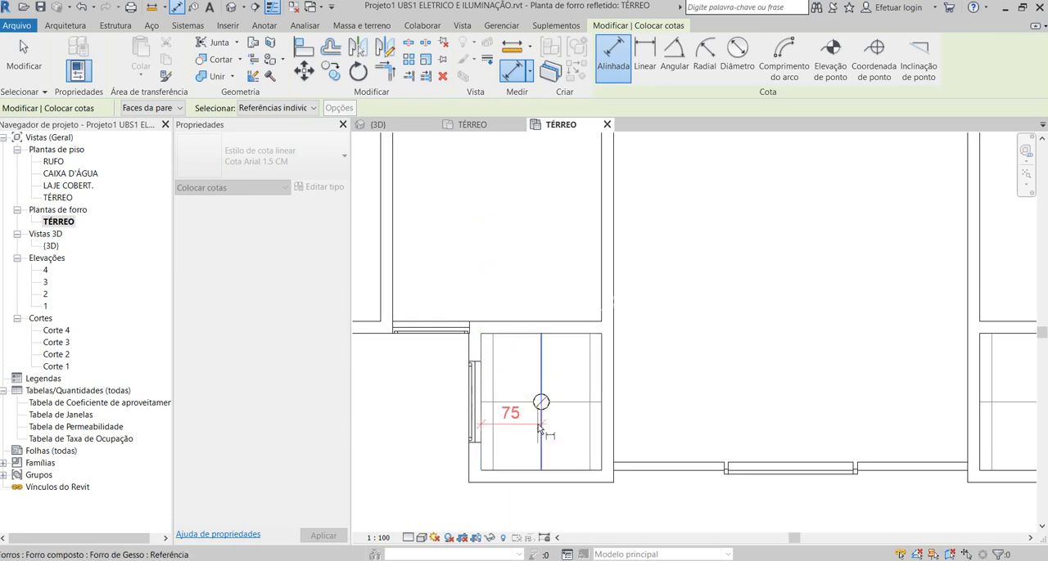
{"action": "left_click", "coordinate": [599, 399]}
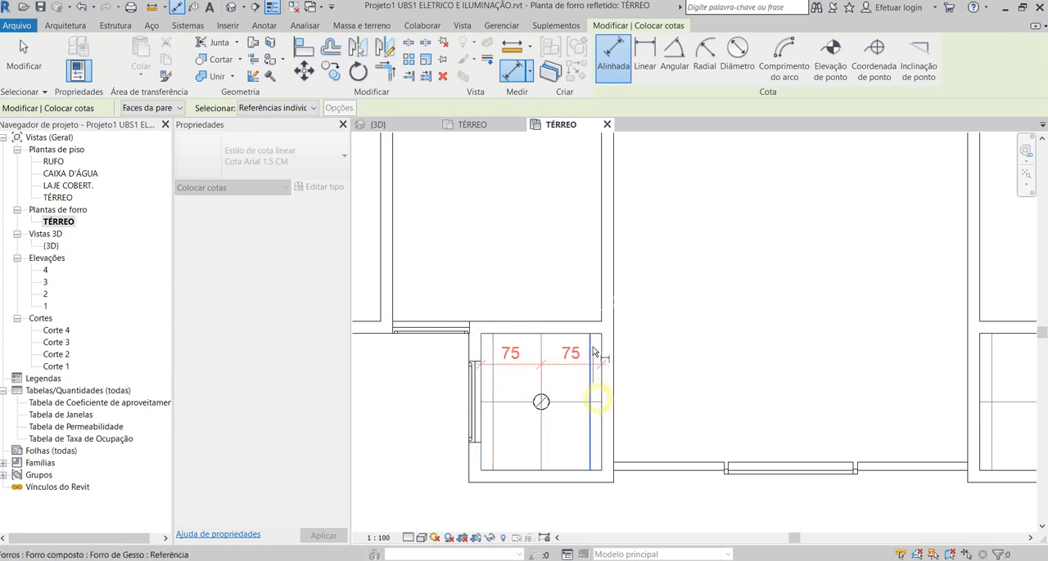
{"action": "left_click", "coordinate": [613, 305]}
{"action": "key", "text": "Escape"}
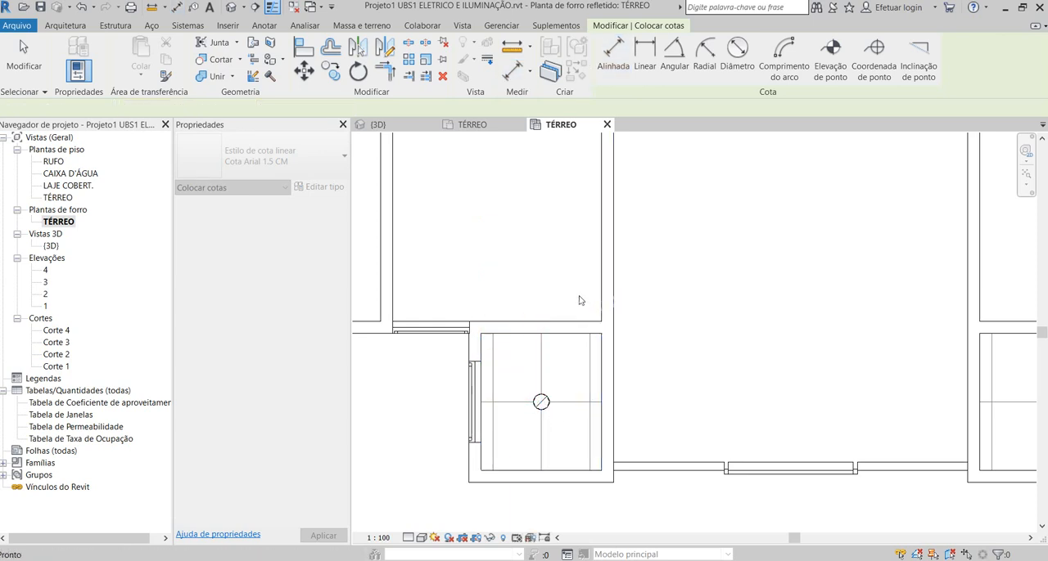
{"action": "key", "text": "Escape"}
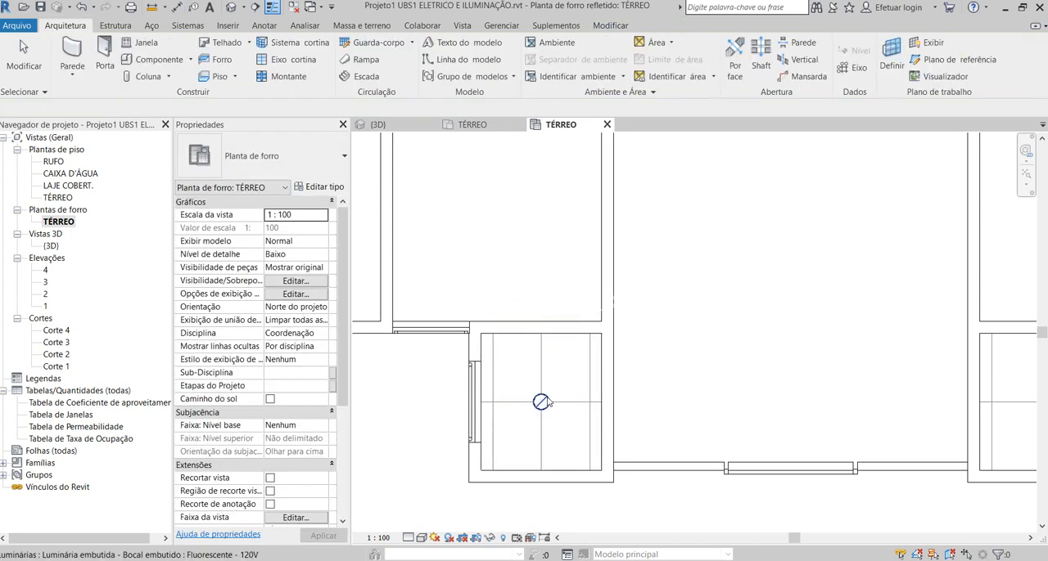
Move the recessed fixture to about 50 cm from the left wall, and dimension wall to wall through the fixture's centre.
{"action": "left_click", "coordinate": [541, 401]}
{"action": "left_click_drag", "start_coordinate": [546, 407], "coordinate": [528, 411]}
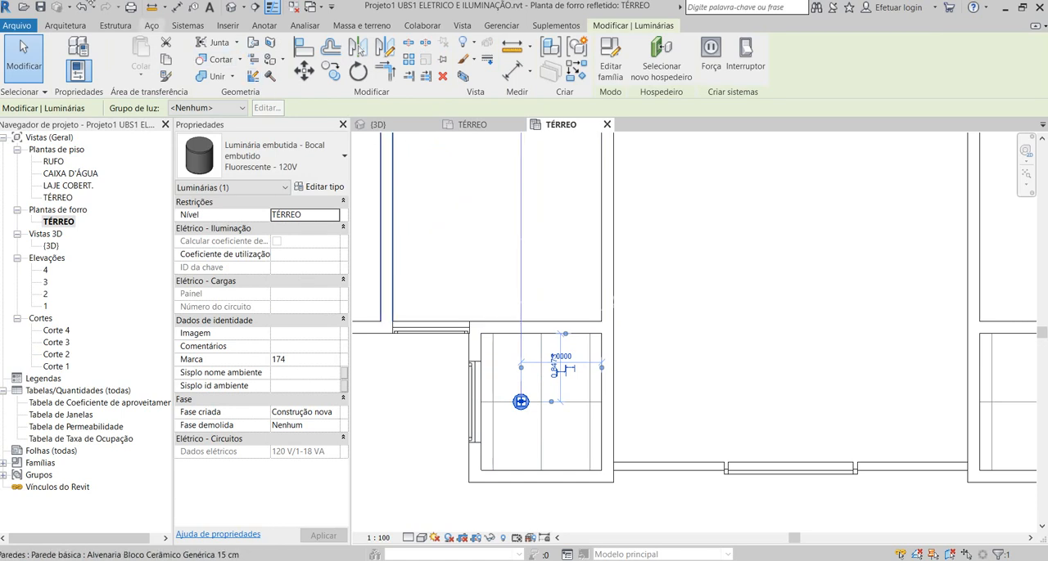
{"action": "key", "text": "d"}
{"action": "key", "text": "i"}
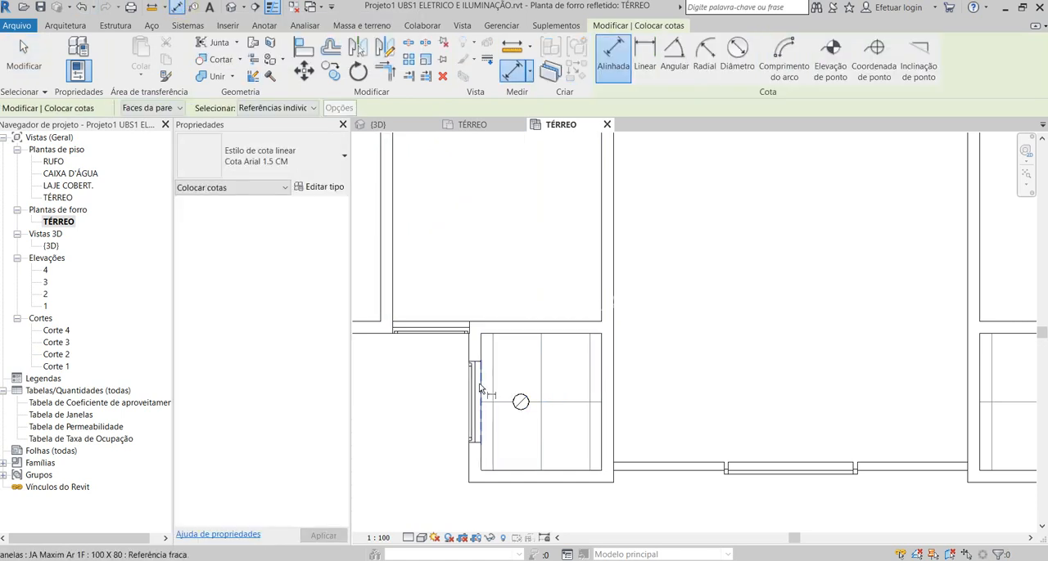
{"action": "left_click", "coordinate": [478, 347]}
{"action": "left_click", "coordinate": [520, 402]}
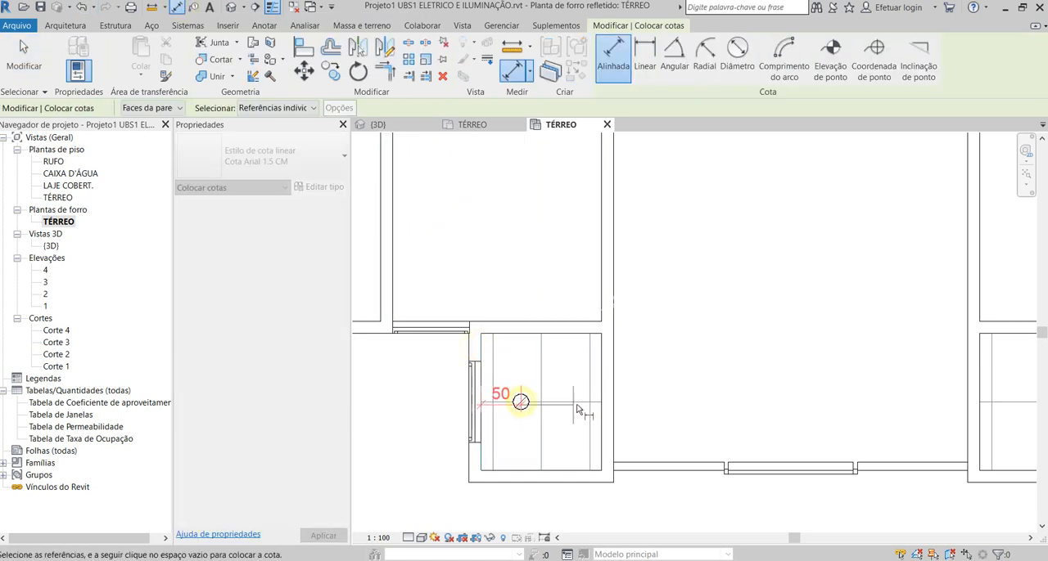
{"action": "left_click", "coordinate": [602, 388]}
{"action": "left_click", "coordinate": [570, 307]}
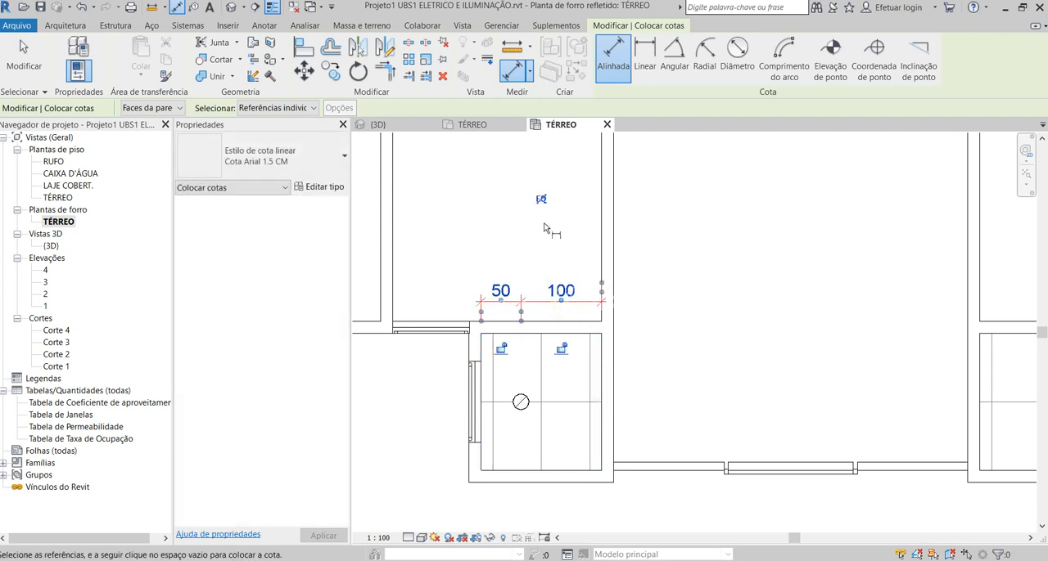
Apply the EQ constraint to the fixture's dimension to centre it, and delete the dimension while keeping the elements constrained.
{"action": "left_click", "coordinate": [540, 201]}
{"action": "key", "text": "Escape"}
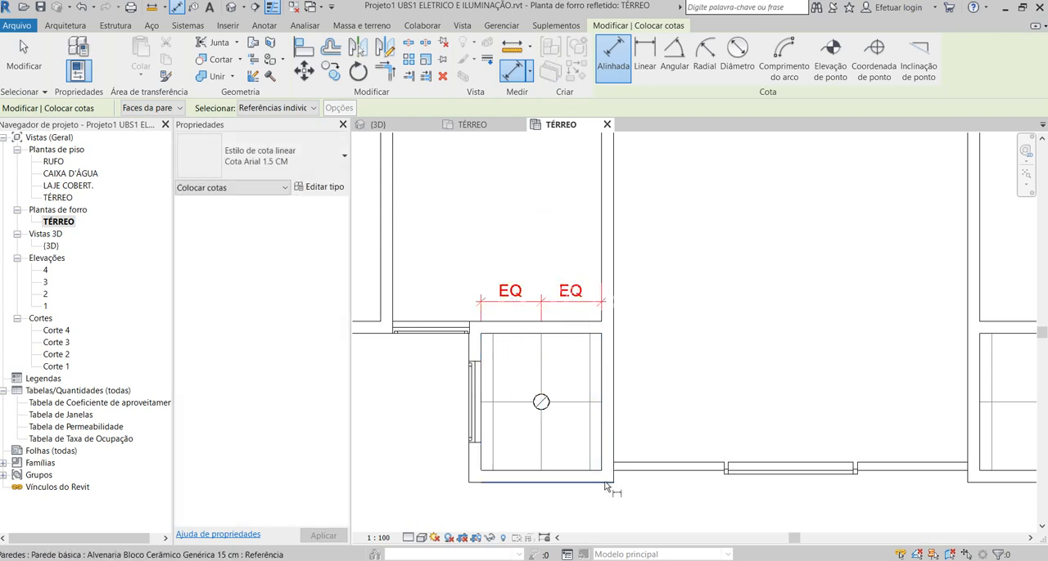
{"action": "key", "text": "Escape"}
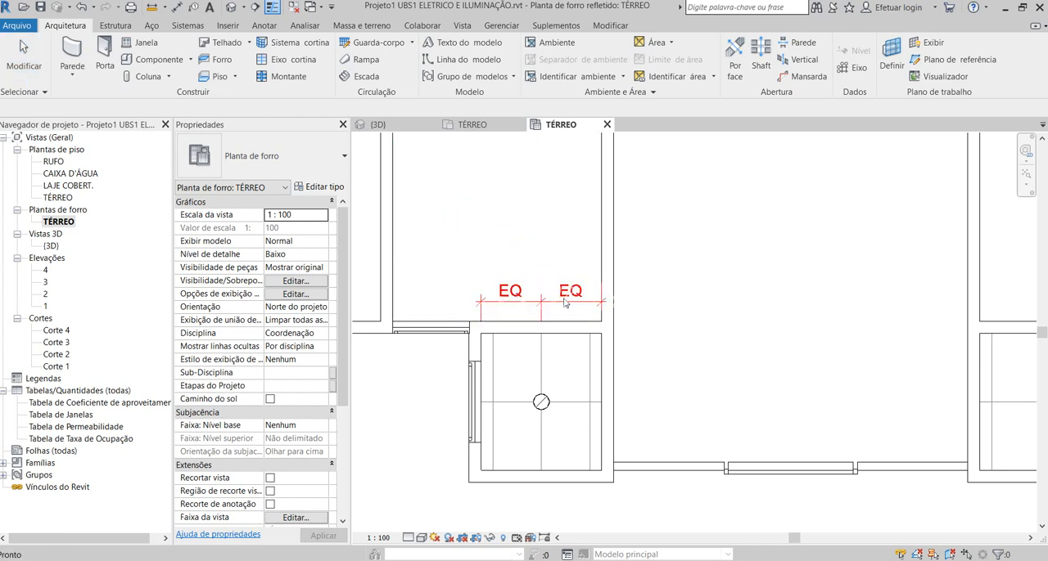
{"action": "left_click", "coordinate": [563, 312]}
{"action": "key", "text": "Delete"}
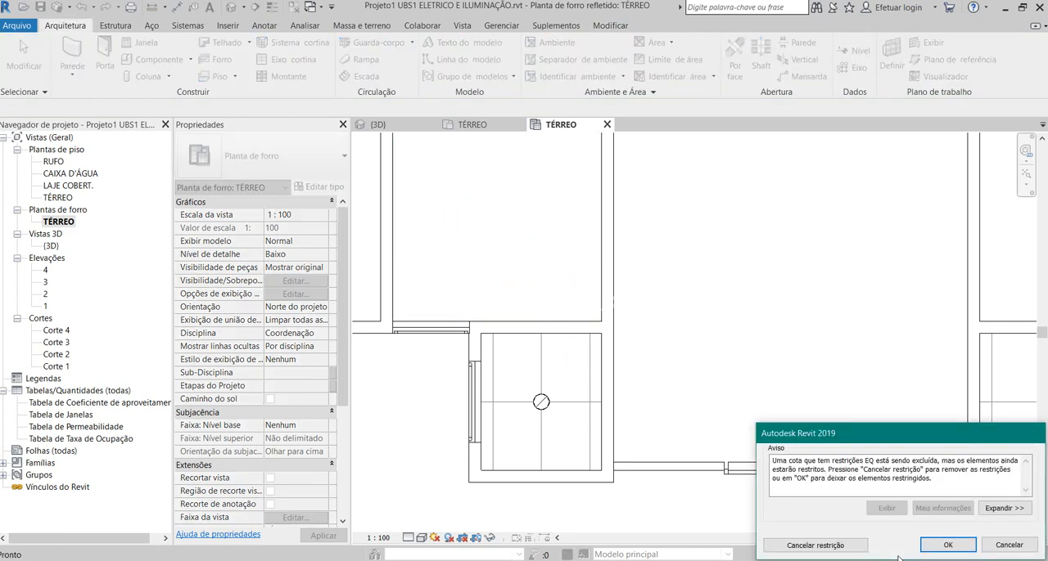
{"action": "key", "text": "Return"}
{"action": "scroll", "coordinate": [692, 426], "scroll_direction": "down", "scroll_amount": 3}
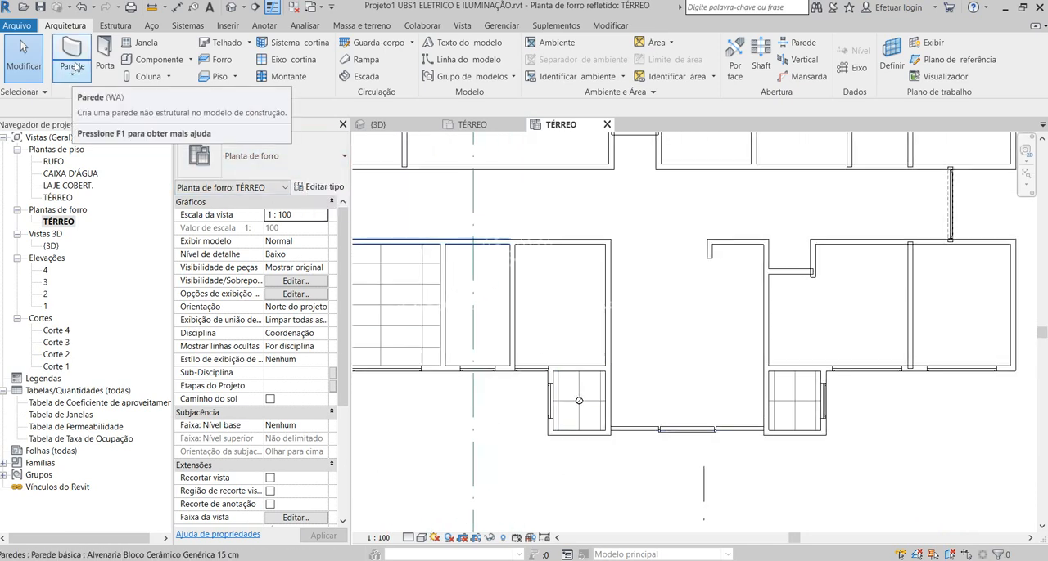
{"action": "left_click", "coordinate": [287, 157]}
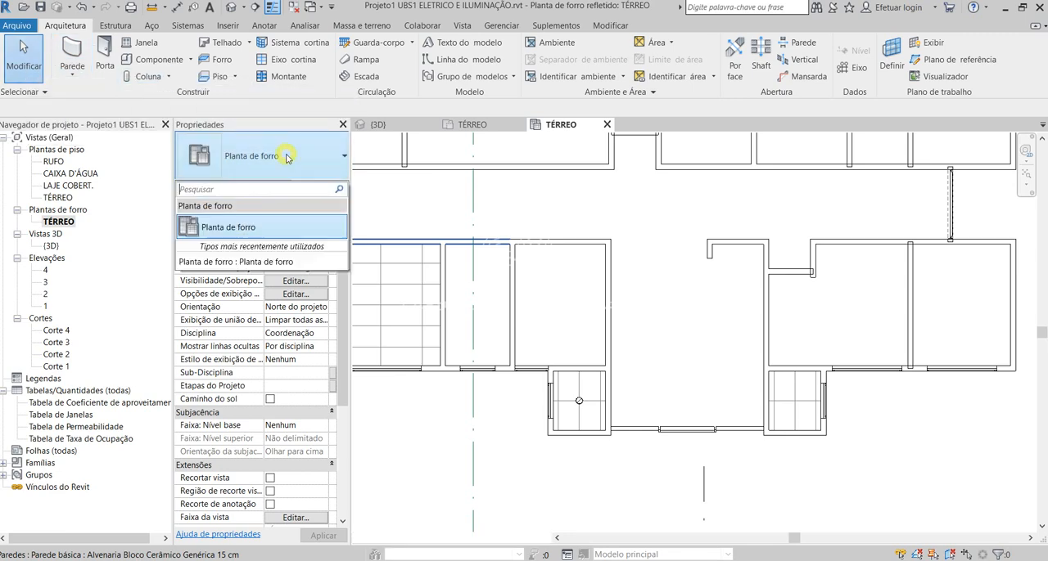
{"action": "left_click", "coordinate": [144, 64]}
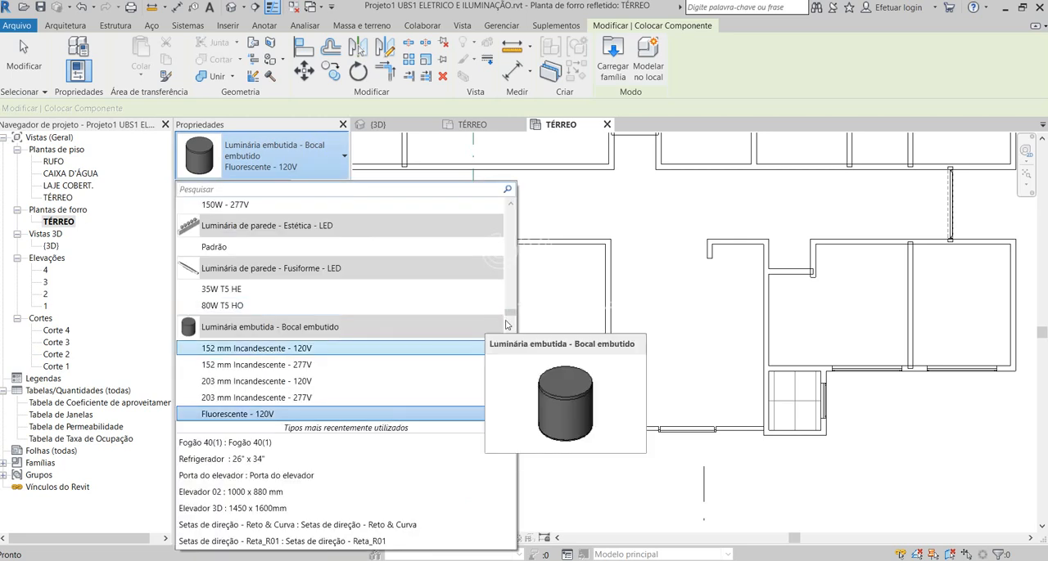
{"action": "scroll", "coordinate": [506, 325], "scroll_direction": "down", "scroll_amount": 10}
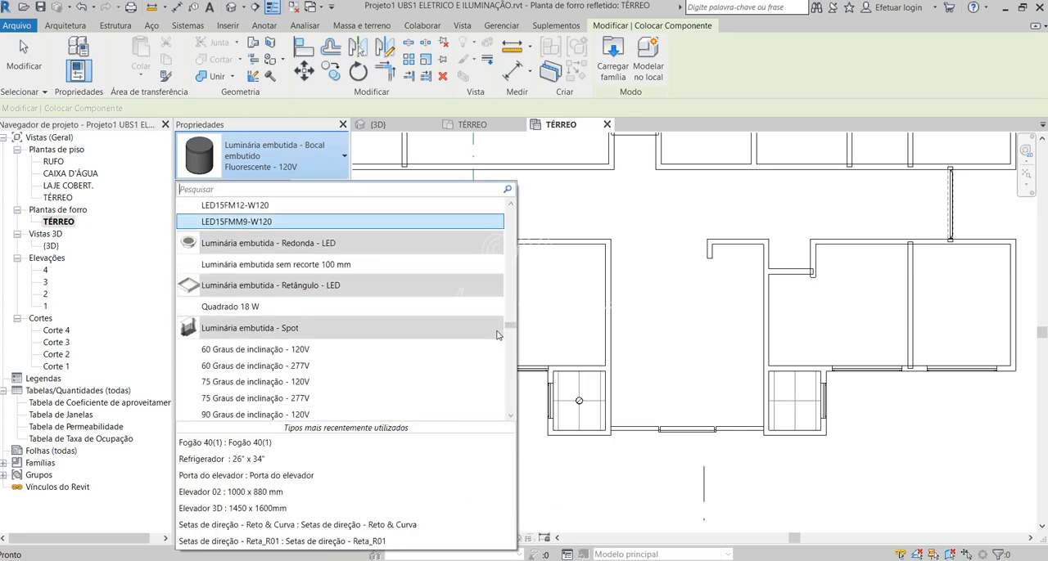
{"action": "scroll", "coordinate": [495, 339], "scroll_direction": "down", "scroll_amount": 10}
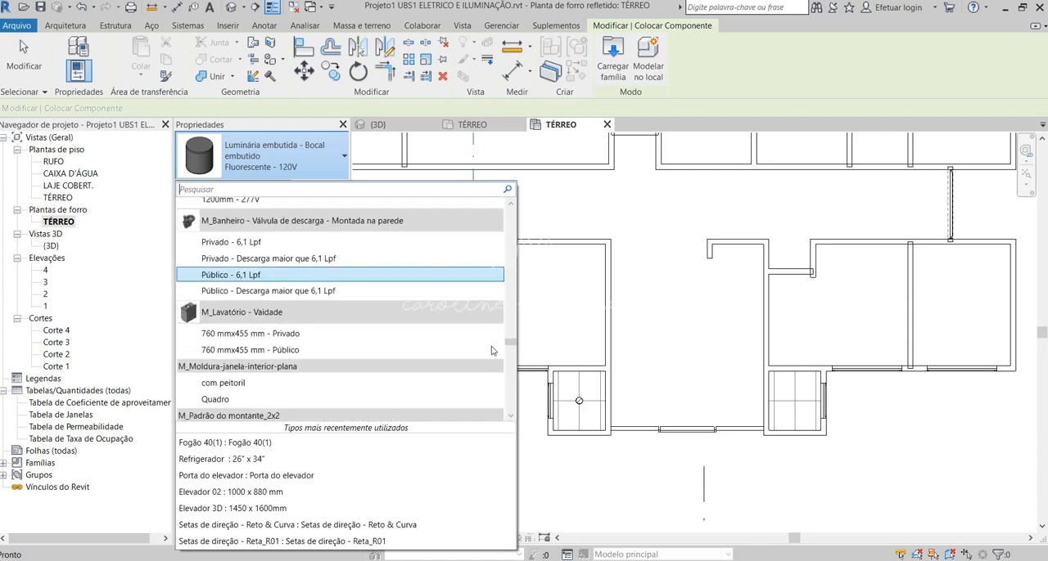
{"action": "scroll", "coordinate": [489, 348], "scroll_direction": "down", "scroll_amount": 10}
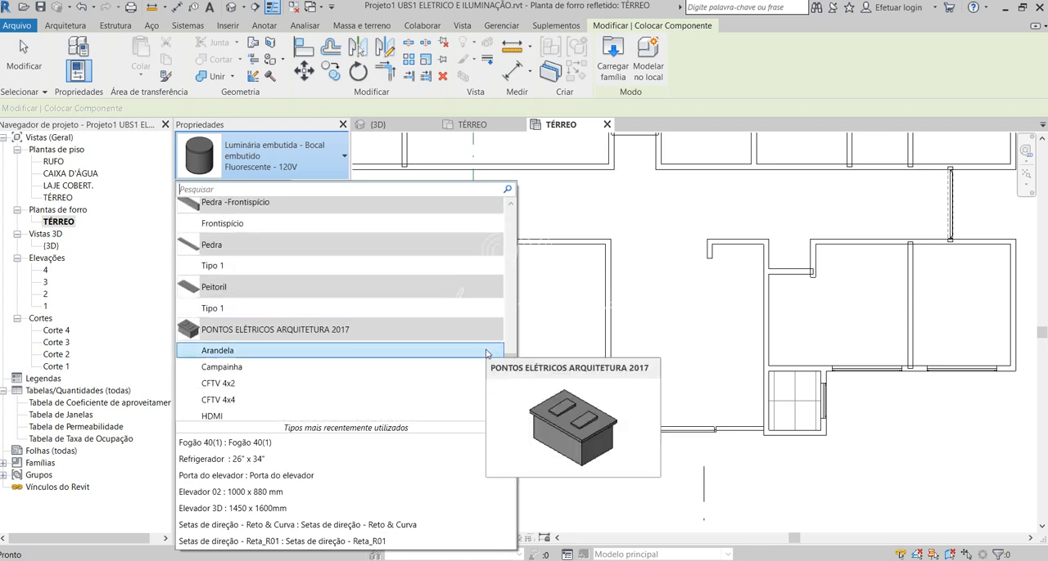
{"action": "scroll", "coordinate": [486, 353], "scroll_direction": "down", "scroll_amount": 10}
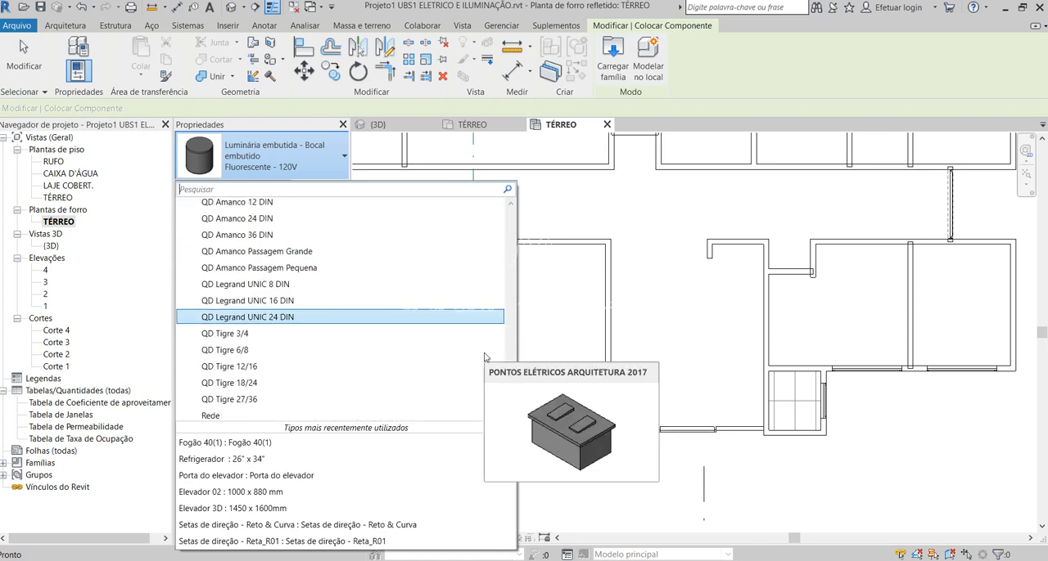
{"action": "scroll", "coordinate": [413, 354], "scroll_direction": "up", "scroll_amount": 7}
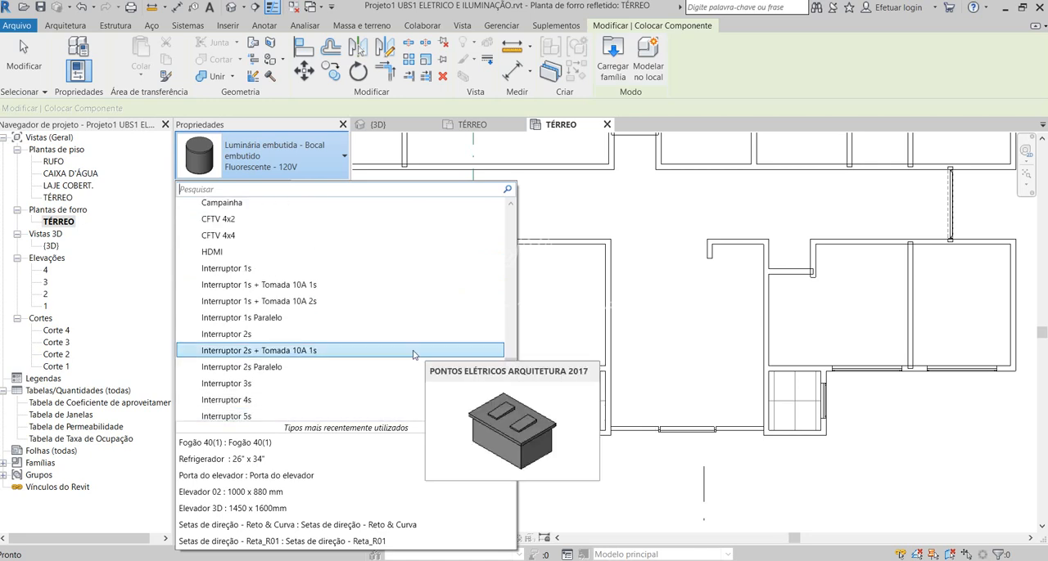
{"action": "scroll", "coordinate": [413, 353], "scroll_direction": "up", "scroll_amount": 3}
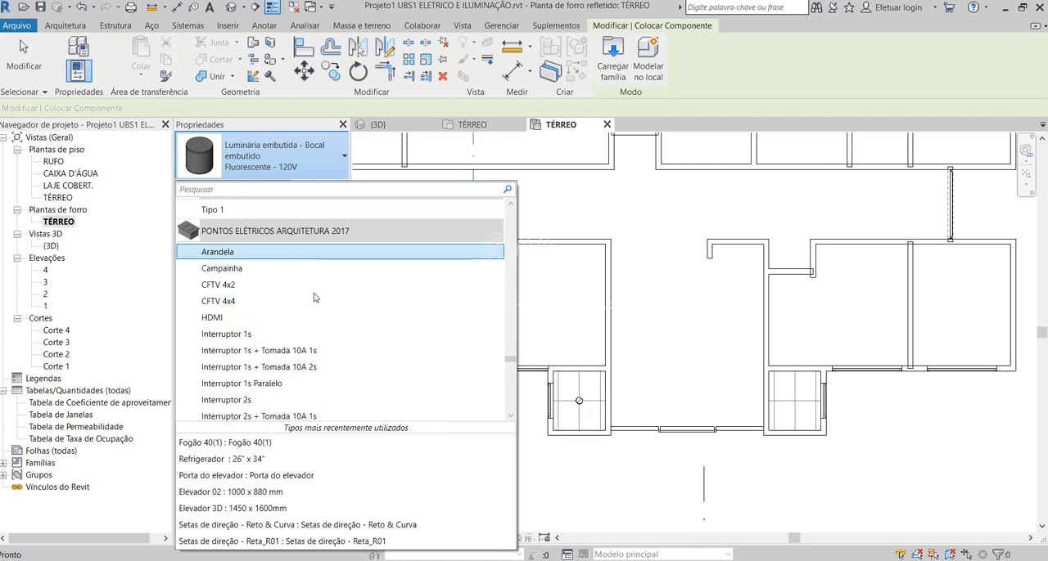
{"action": "left_click", "coordinate": [276, 334]}
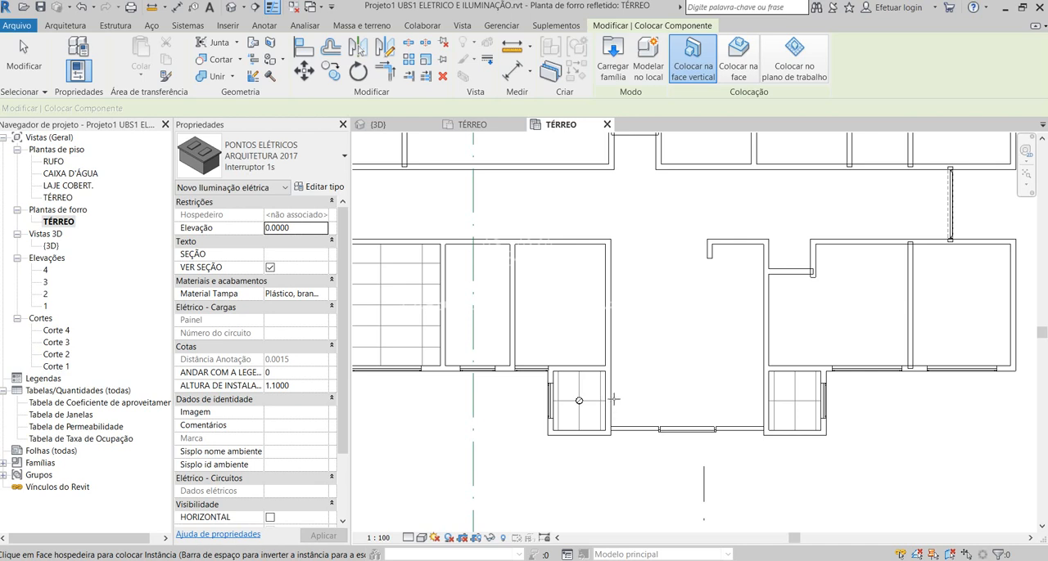
{"action": "key", "text": "Escape"}
{"action": "key", "text": "Escape"}
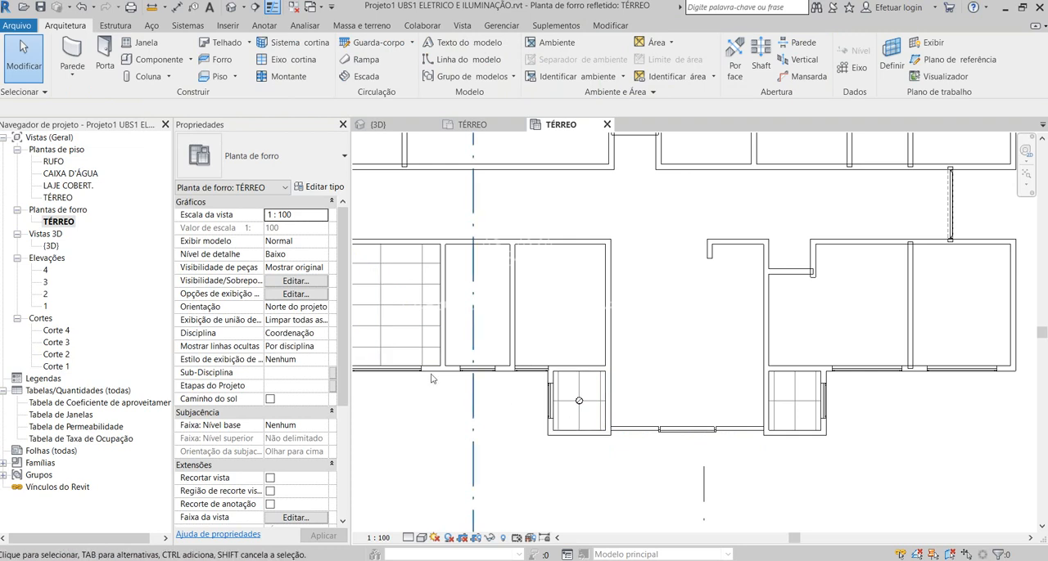
Try to set the view depth offset to 0.1 in the TÉRREO ceiling plan's view range.
{"action": "left_click_drag", "start_coordinate": [346, 303], "coordinate": [343, 385]}
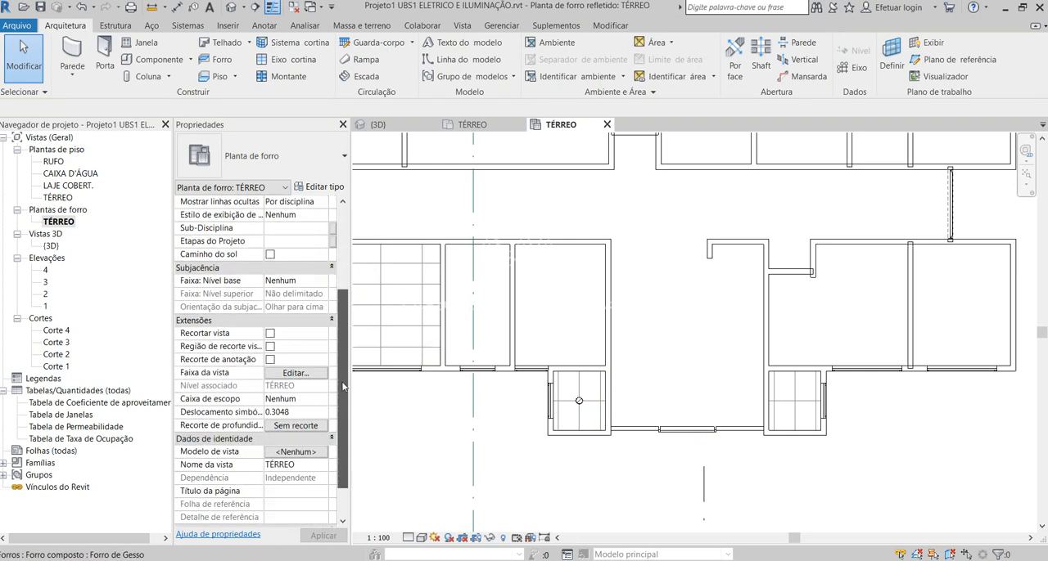
{"action": "left_click_drag", "start_coordinate": [344, 389], "coordinate": [346, 414]}
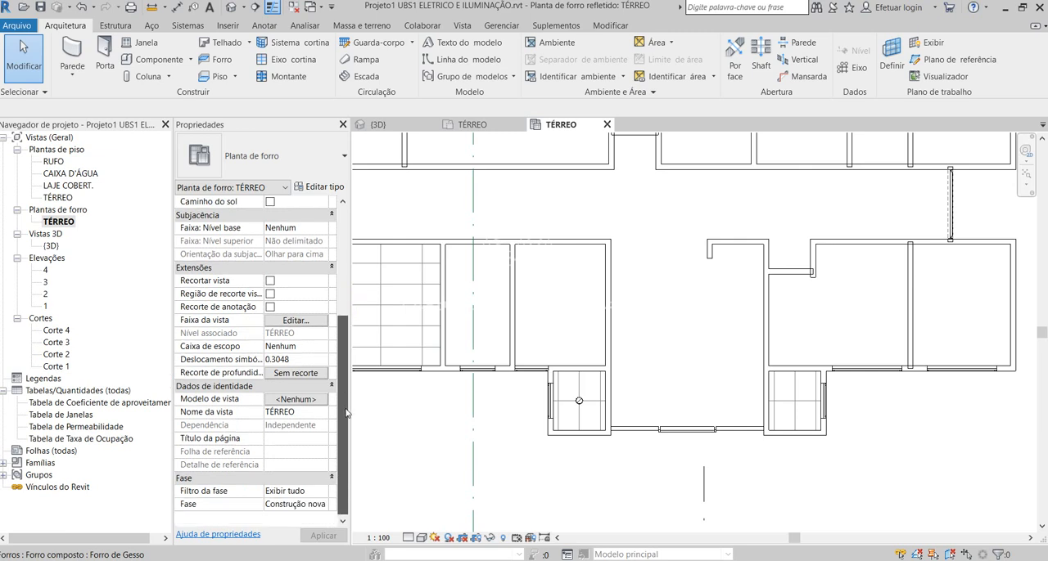
{"action": "left_click", "coordinate": [313, 324]}
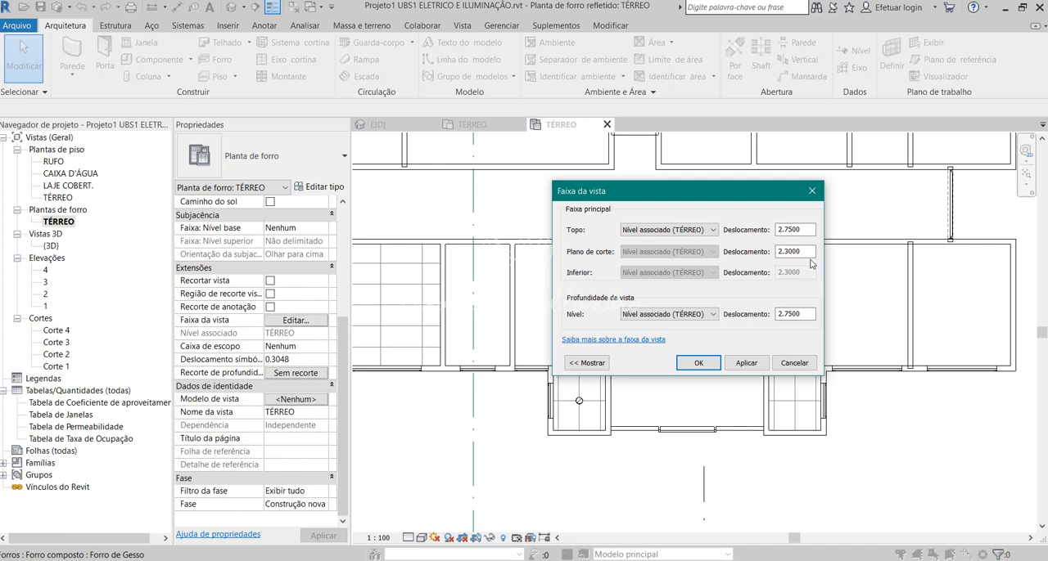
{"action": "double_click", "coordinate": [808, 313]}
{"action": "type", "text": "0.1"}
{"action": "left_click", "coordinate": [693, 363]}
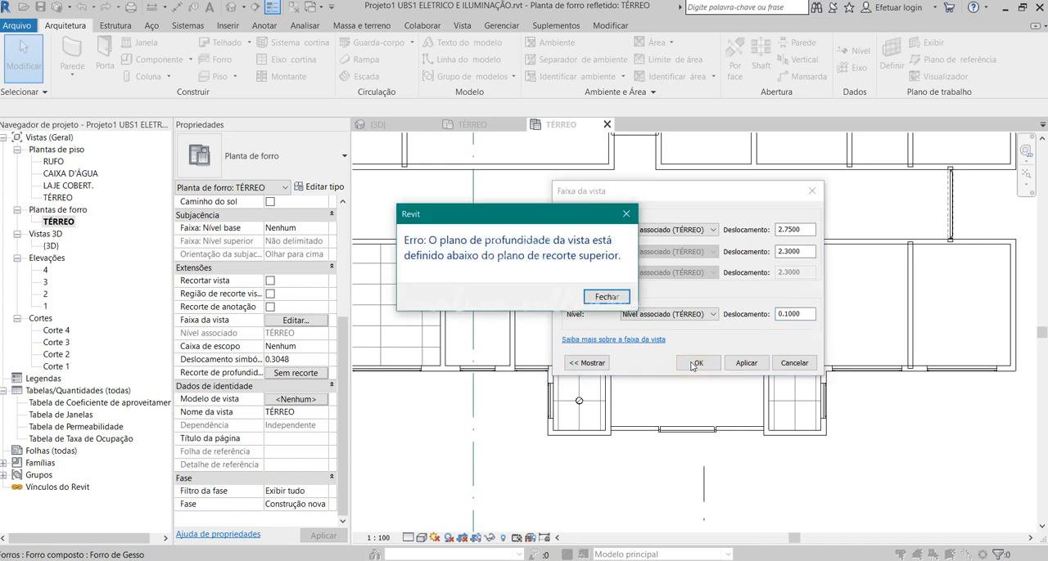
{"action": "left_click", "coordinate": [606, 297]}
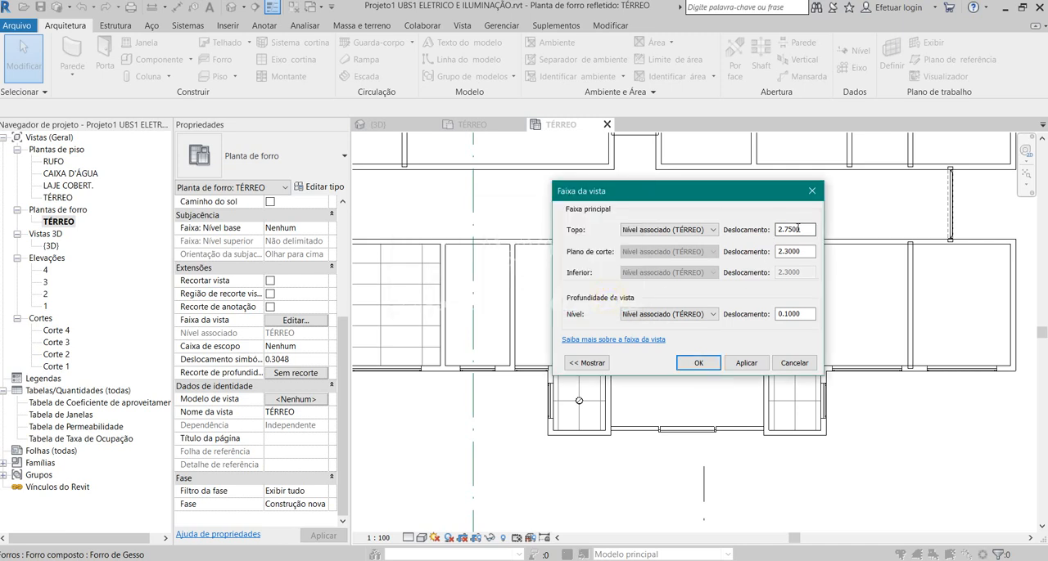
Set the top and cut plane offsets to 0.1 in the view range, and apply the change.
{"action": "left_click_drag", "start_coordinate": [806, 229], "coordinate": [778, 229]}
{"action": "type", "text": "0.1"}
{"action": "left_click", "coordinate": [709, 363]}
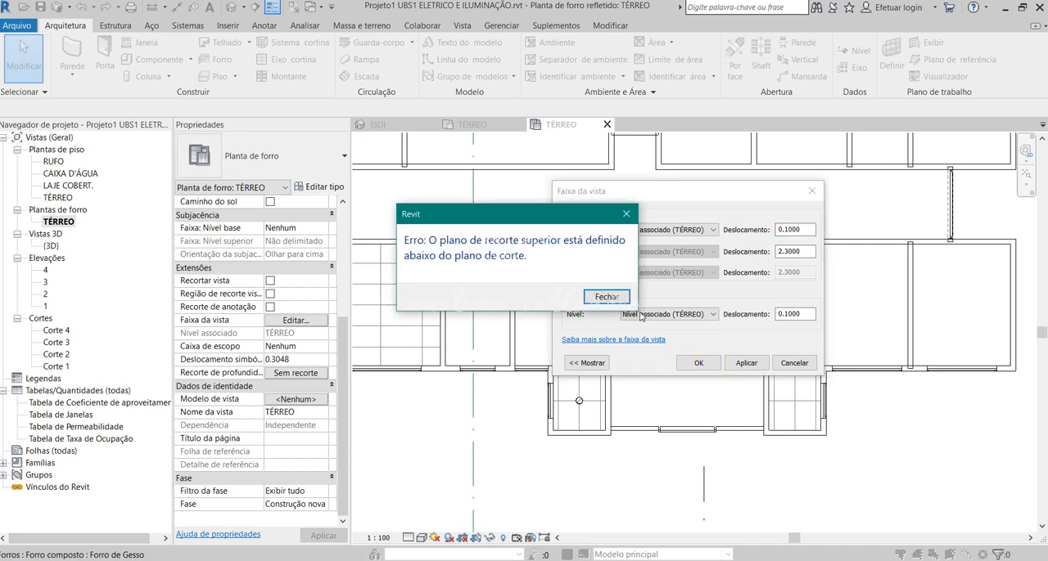
{"action": "key", "text": "Return"}
{"action": "left_click", "coordinate": [805, 256]}
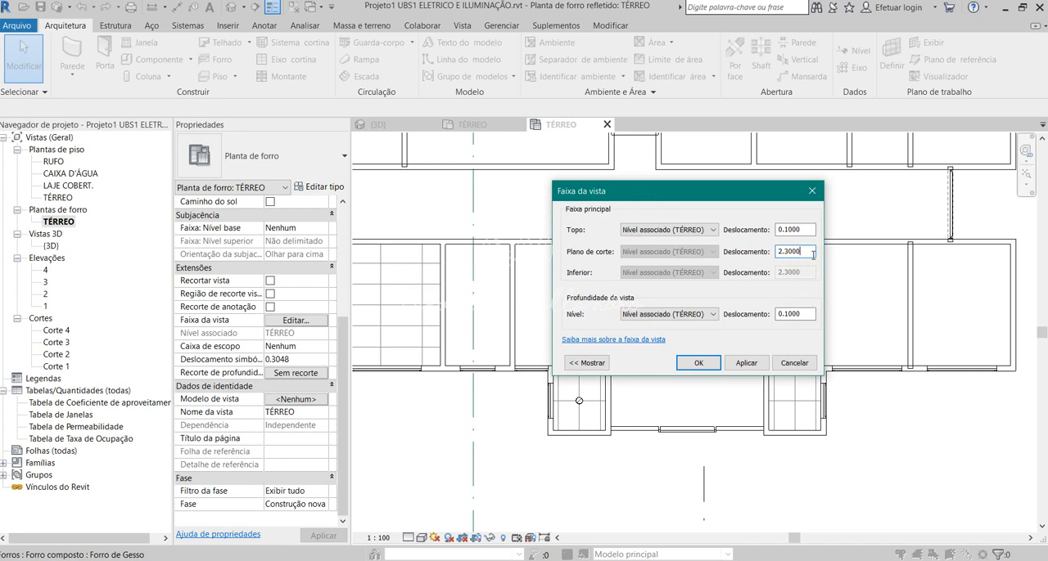
{"action": "left_click_drag", "start_coordinate": [813, 257], "coordinate": [734, 256]}
{"action": "type", "text": "0.1"}
{"action": "left_click", "coordinate": [698, 362]}
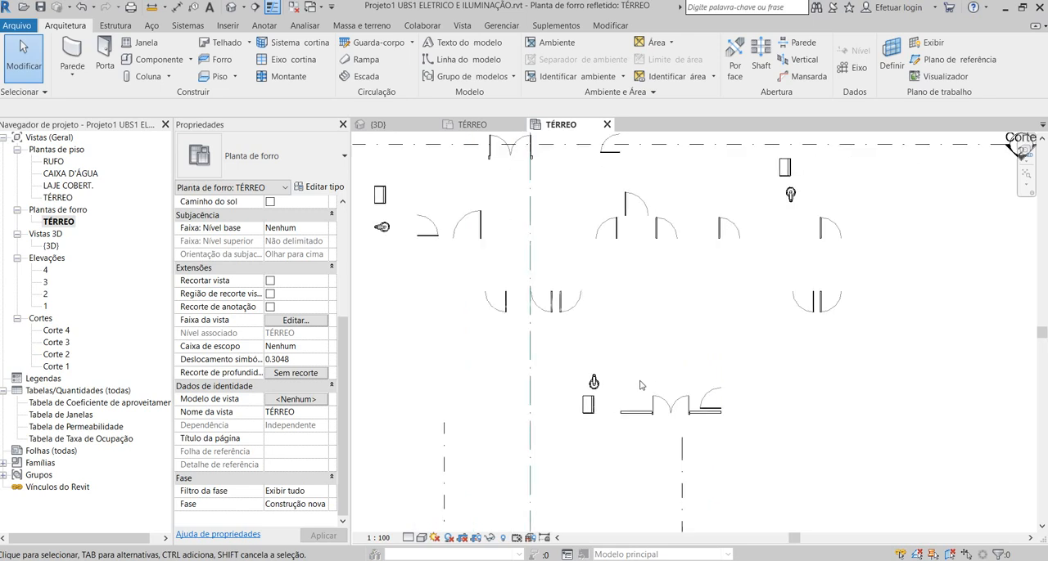
{"action": "scroll", "coordinate": [643, 388], "scroll_direction": "down", "scroll_amount": 3}
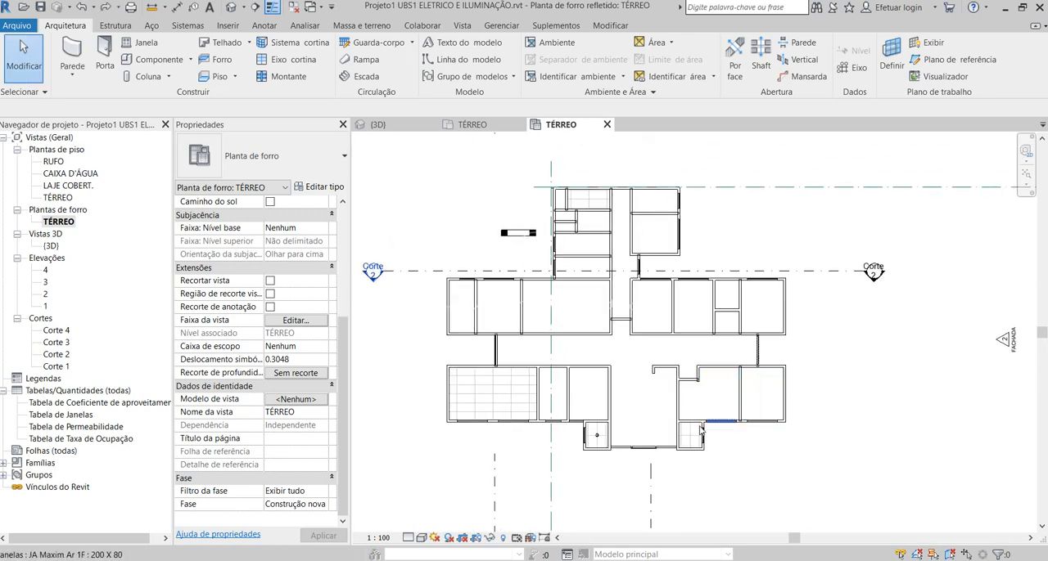
{"action": "scroll", "coordinate": [700, 429], "scroll_direction": "up", "scroll_amount": 4}
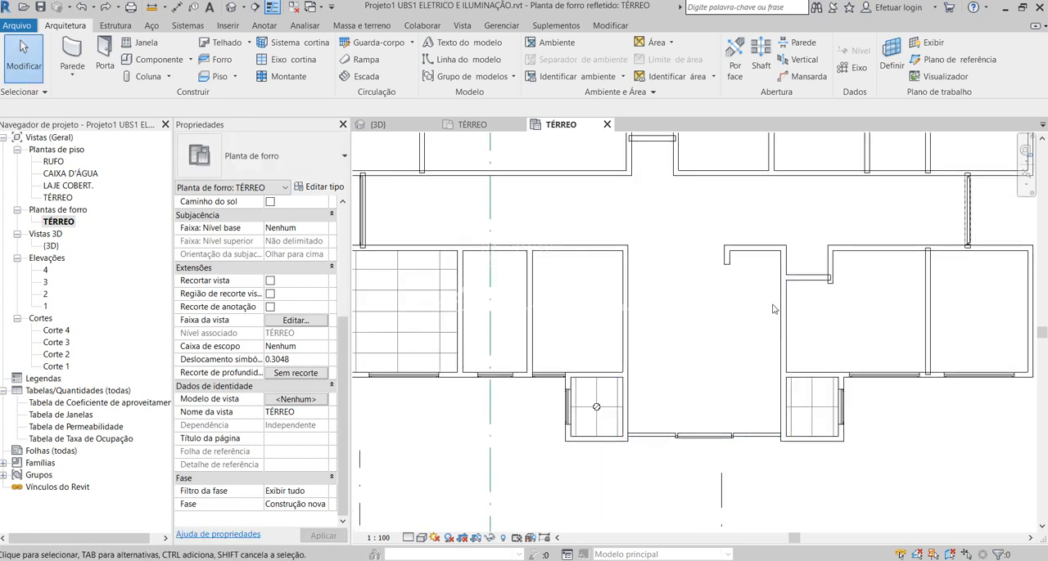
{"action": "scroll", "coordinate": [744, 361], "scroll_direction": "down", "scroll_amount": 2}
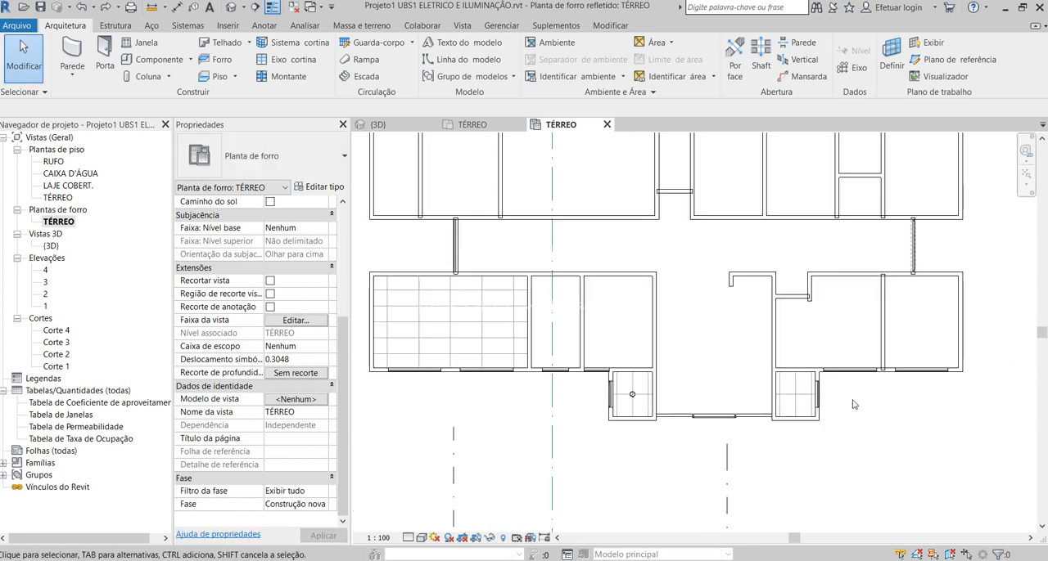
{"action": "left_click", "coordinate": [631, 402]}
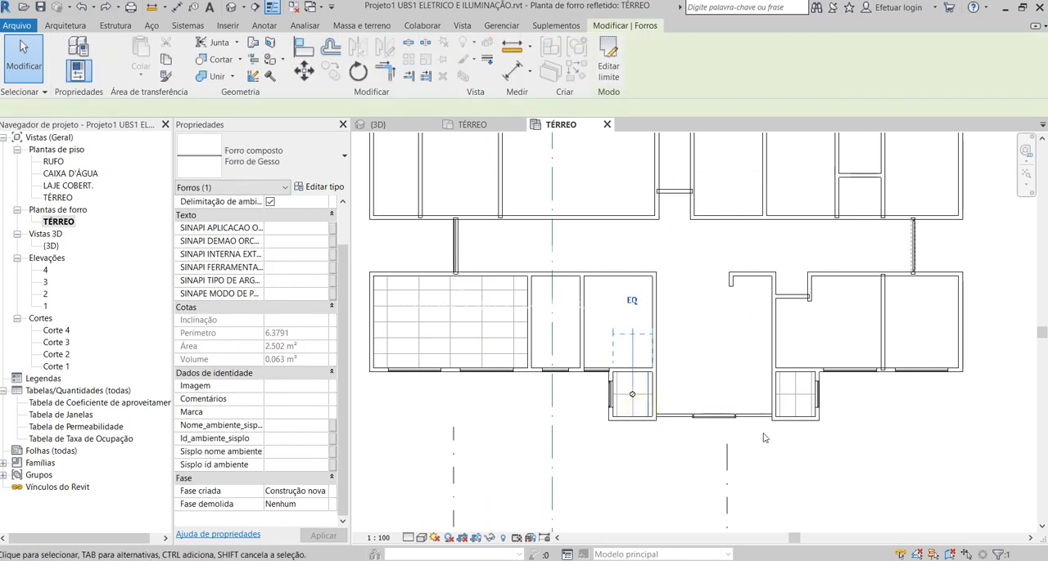
{"action": "left_click", "coordinate": [781, 455]}
{"action": "middle_click_drag", "start_coordinate": [801, 471], "coordinate": [774, 483]}
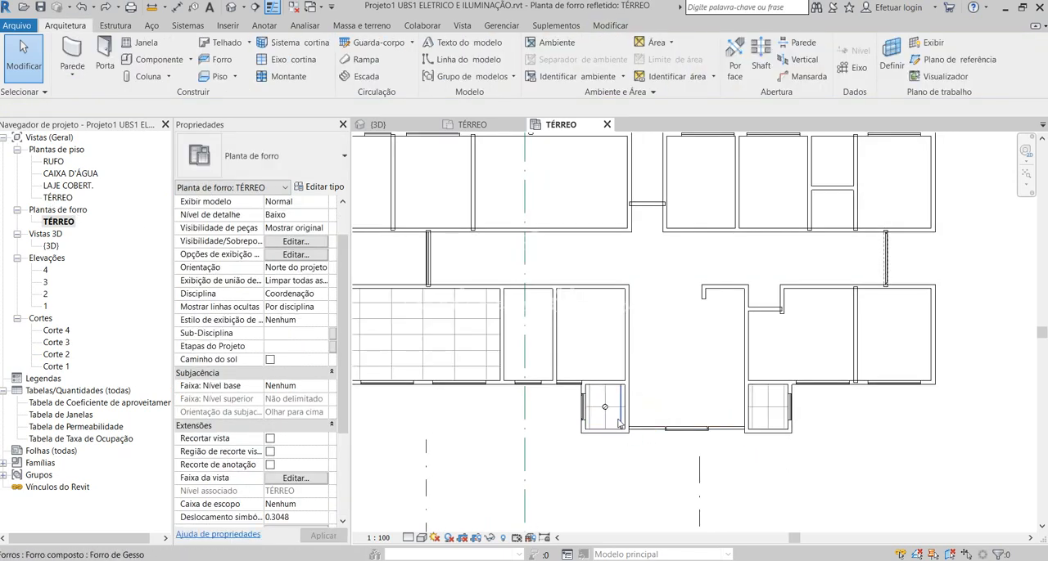
In the TÉRREO floor plan, copy the PM 92 x 210 door to the opposite bathroom's wall, and flip it to open into the hall.
{"action": "double_click", "coordinate": [59, 198]}
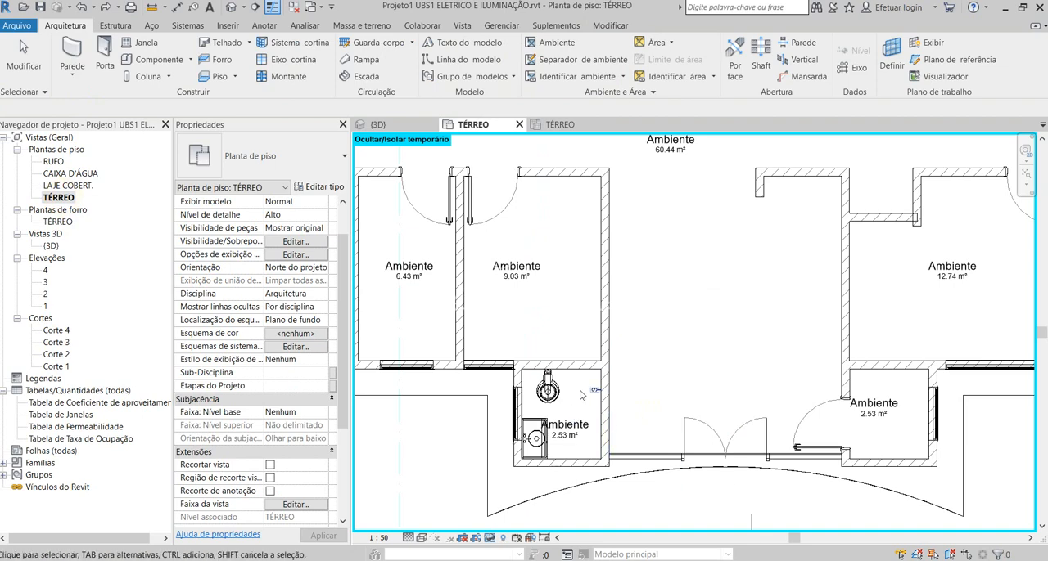
{"action": "left_click", "coordinate": [827, 408]}
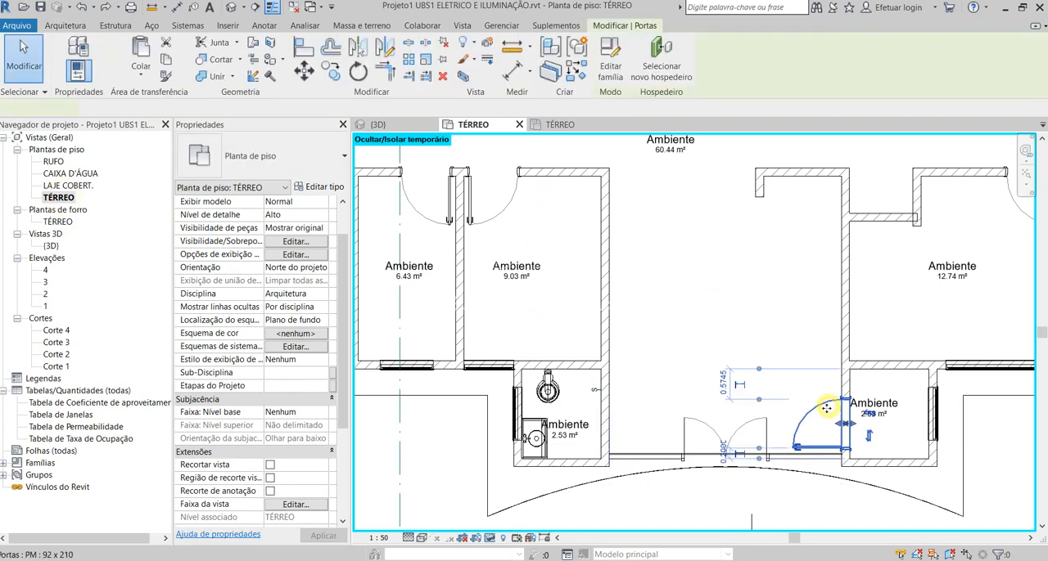
{"action": "middle_click_drag", "start_coordinate": [826, 408], "coordinate": [718, 347]}
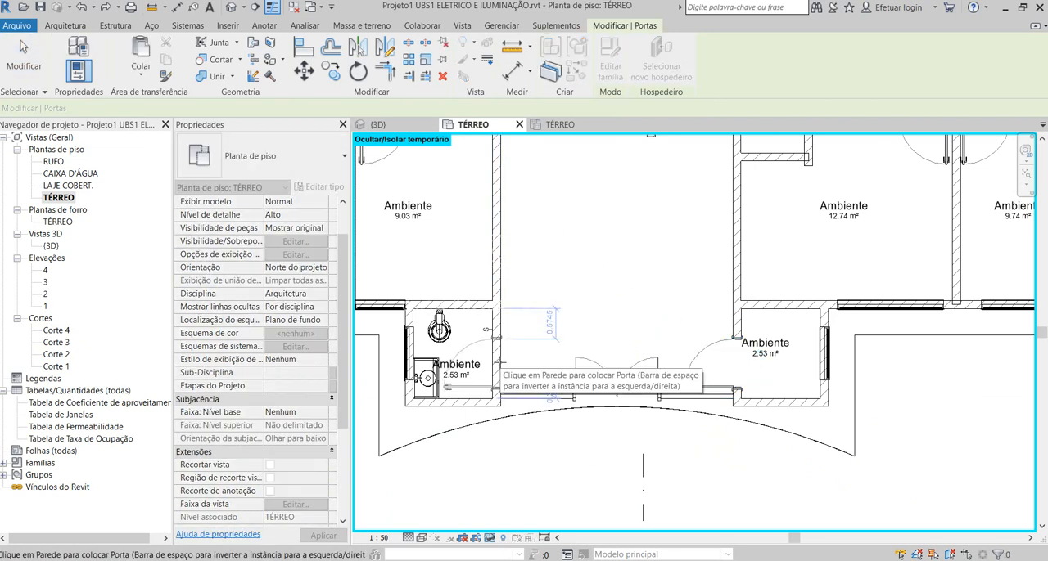
{"action": "left_click", "coordinate": [501, 366]}
{"action": "key", "text": "Escape"}
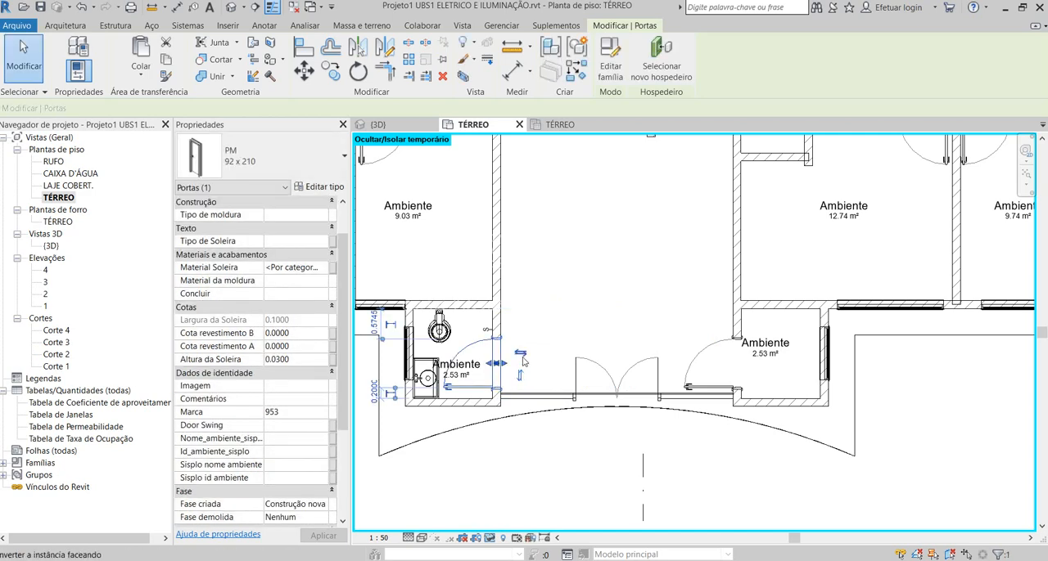
{"action": "left_click", "coordinate": [573, 352]}
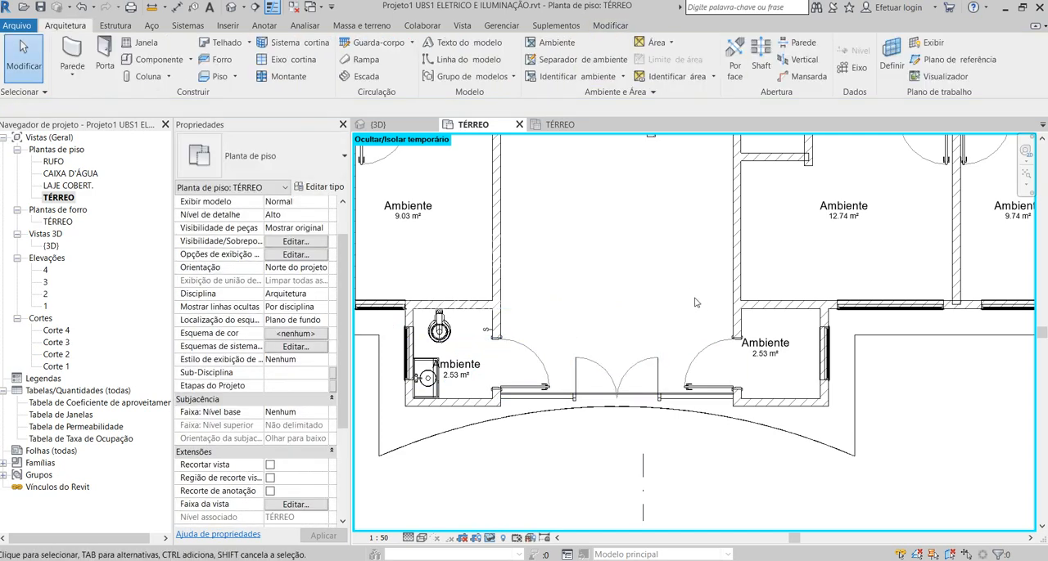
Move the room tag of the 2.53 m² bathroom with the toilet clear of the washbasin.
{"action": "middle_click_drag", "start_coordinate": [602, 352], "coordinate": [619, 366]}
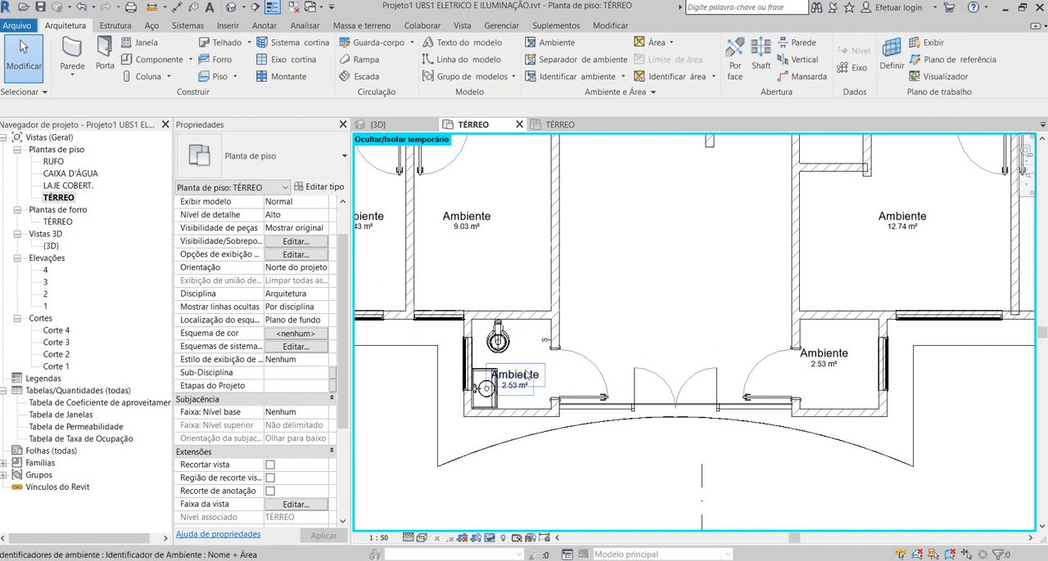
{"action": "left_click", "coordinate": [514, 374]}
{"action": "scroll", "coordinate": [504, 384], "scroll_direction": "up", "scroll_amount": 2}
{"action": "mouse_move", "coordinate": [524, 372]}
{"action": "left_mouse_down"}
{"action": "mouse_move", "coordinate": [516, 385]}
{"action": "mouse_move", "coordinate": [520, 373]}
{"action": "left_mouse_up"}
{"action": "left_click", "coordinate": [690, 318]}
{"action": "left_click", "coordinate": [532, 367]}
{"action": "left_click", "coordinate": [714, 310]}
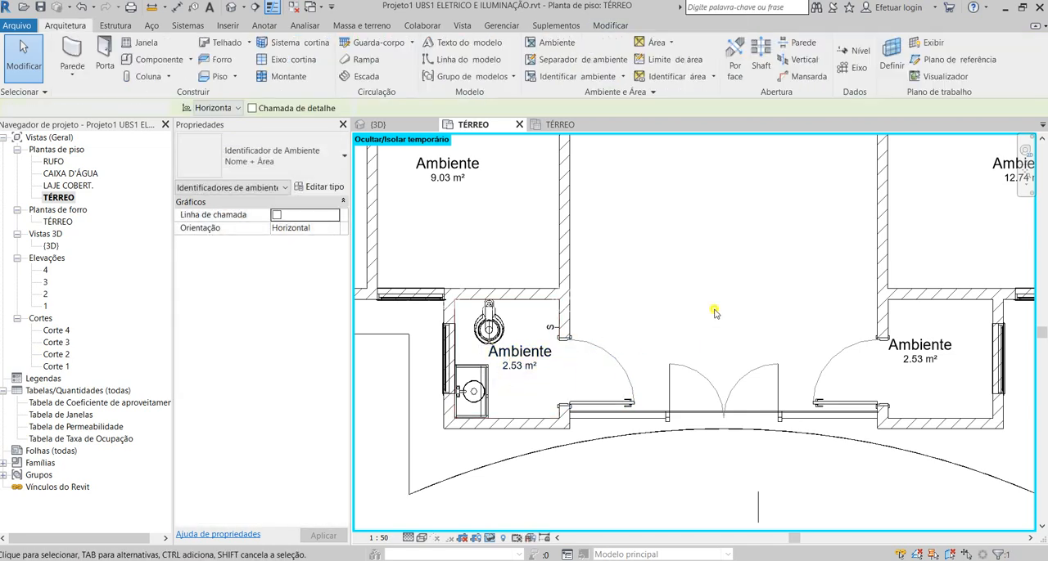
Move the room tag of the empty 2.53 m² room opposite the bathroom towards the middle of that room.
{"action": "left_click", "coordinate": [54, 222]}
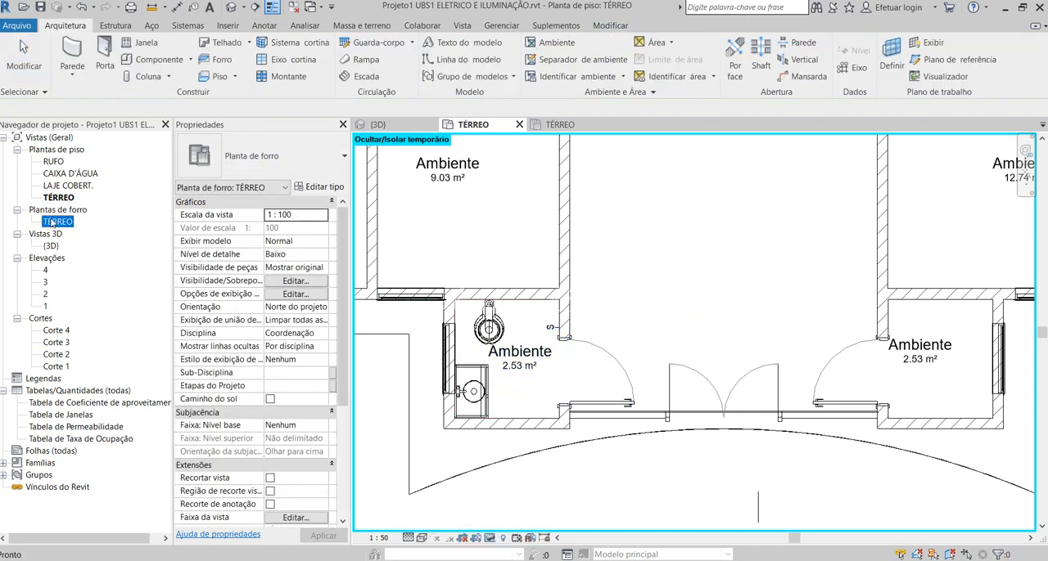
{"action": "scroll", "coordinate": [556, 356], "scroll_direction": "down", "scroll_amount": 3}
{"action": "left_click", "coordinate": [790, 354]}
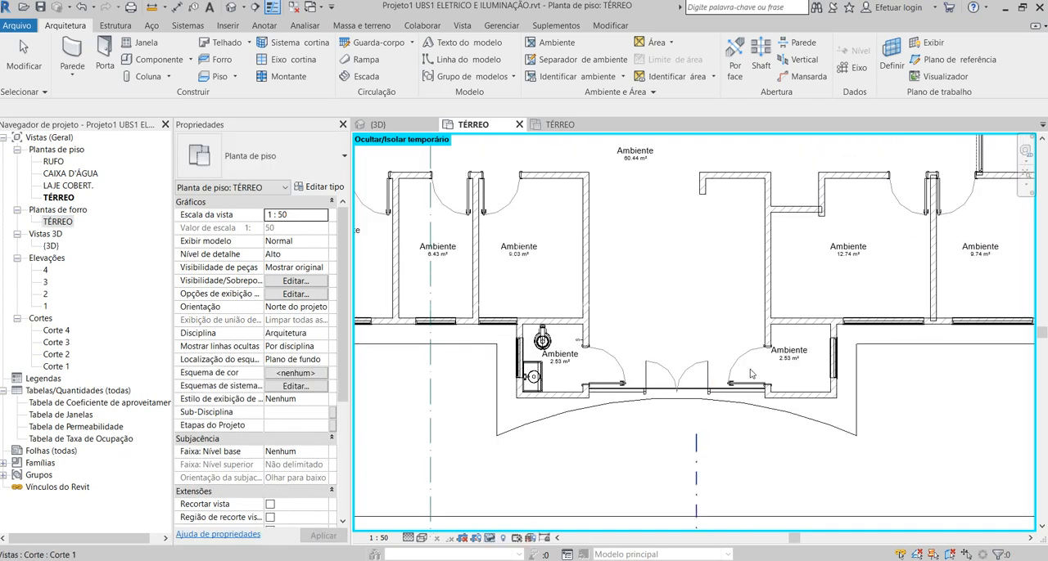
{"action": "mouse_move", "coordinate": [803, 373]}
{"action": "left_mouse_down"}
{"action": "mouse_move", "coordinate": [804, 385]}
{"action": "mouse_move", "coordinate": [812, 376]}
{"action": "left_mouse_up"}
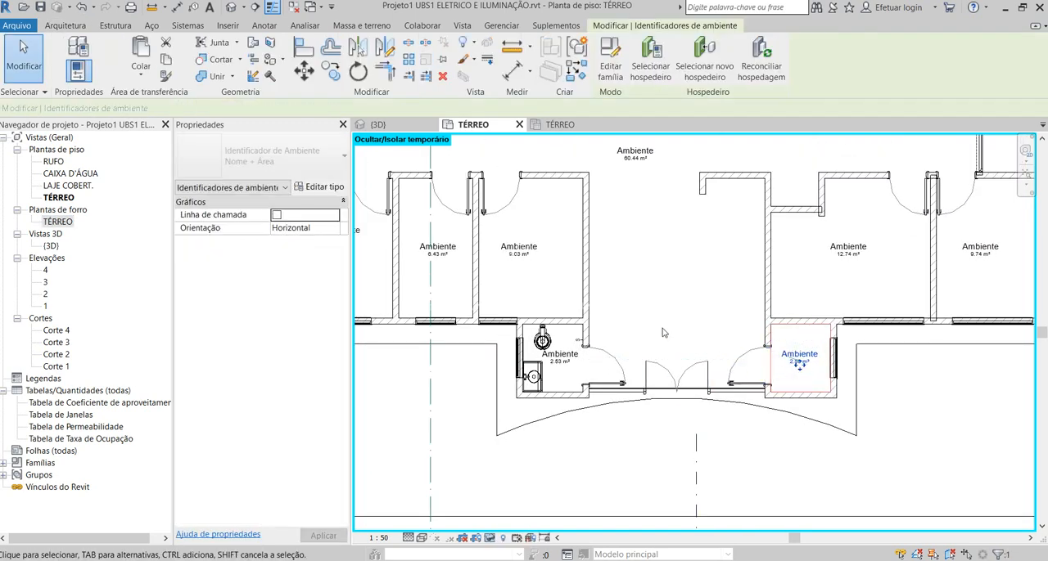
{"action": "left_click", "coordinate": [627, 326]}
{"action": "scroll", "coordinate": [522, 417], "scroll_direction": "down", "scroll_amount": 2}
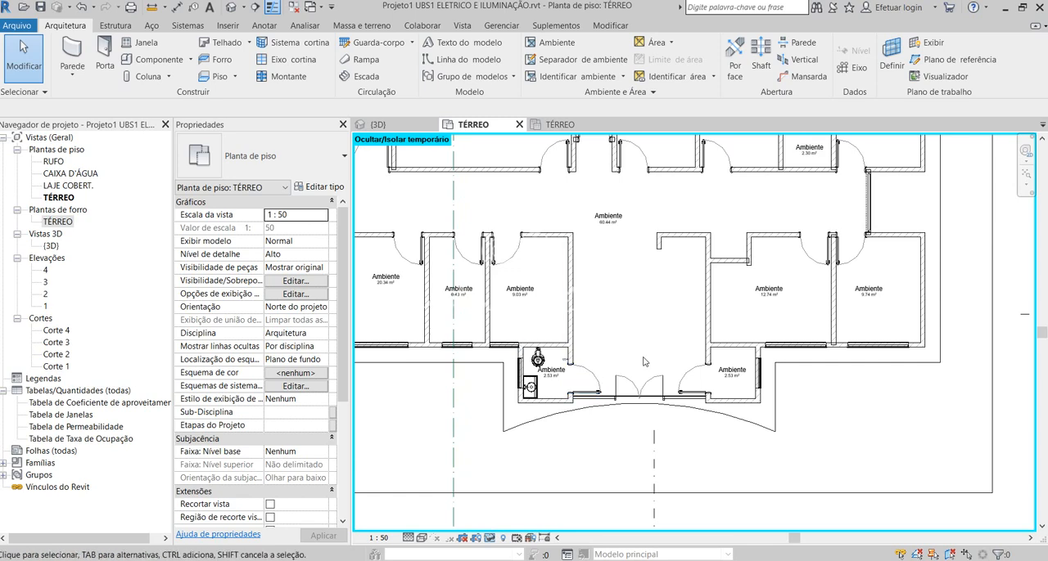
Open the TÉRREO ceiling plan, and examine the upper staff bathroom's ceiling and the electrical PDF for the next lighting points.
{"action": "double_click", "coordinate": [57, 222]}
{"action": "scroll", "coordinate": [613, 418], "scroll_direction": "up", "scroll_amount": 1}
{"action": "middle_click_drag", "start_coordinate": [613, 418], "coordinate": [580, 540]}
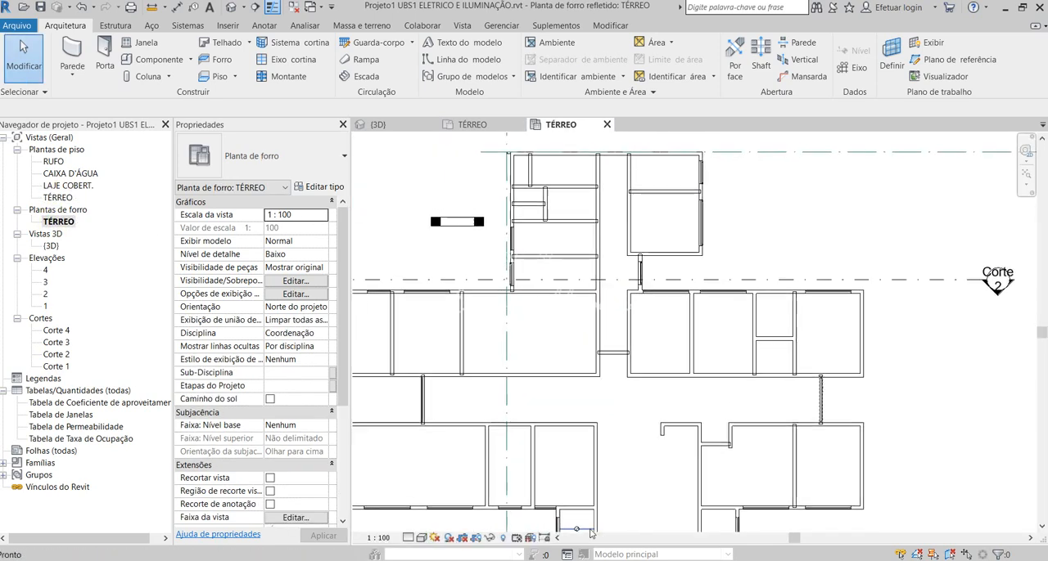
{"action": "middle_click_drag", "start_coordinate": [567, 161], "coordinate": [567, 221]}
{"action": "scroll", "coordinate": [566, 220], "scroll_direction": "up", "scroll_amount": 2}
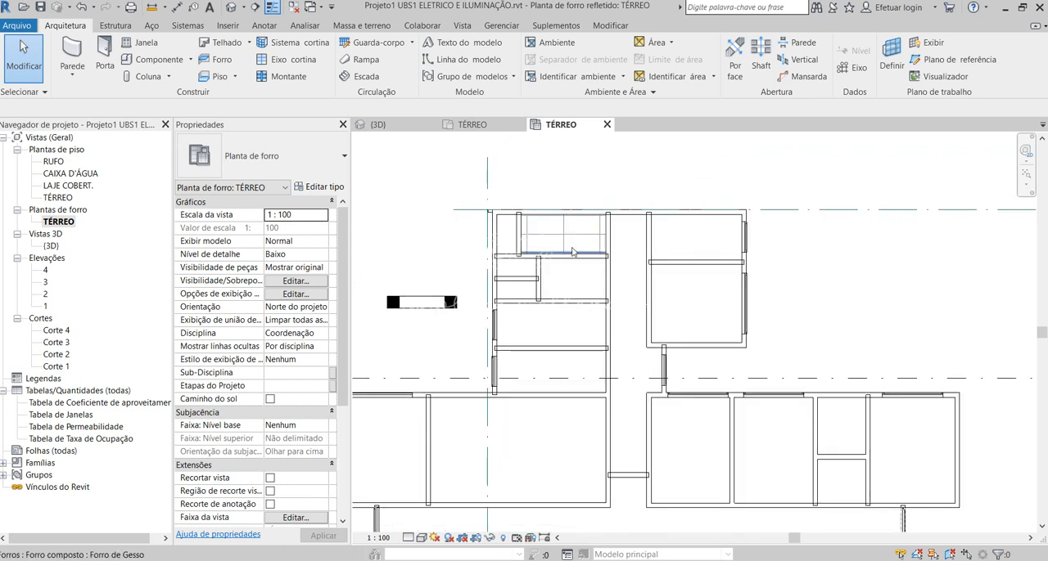
{"action": "left_click", "coordinate": [190, 556]}
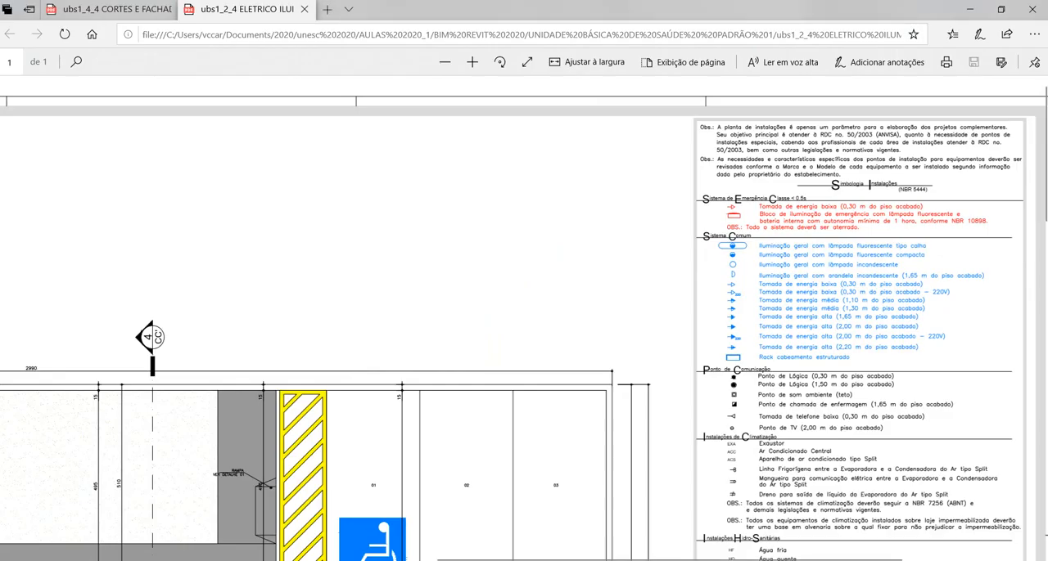
{"action": "left_click", "coordinate": [624, 558]}
{"action": "scroll", "coordinate": [599, 347], "scroll_direction": "down", "scroll_amount": 2}
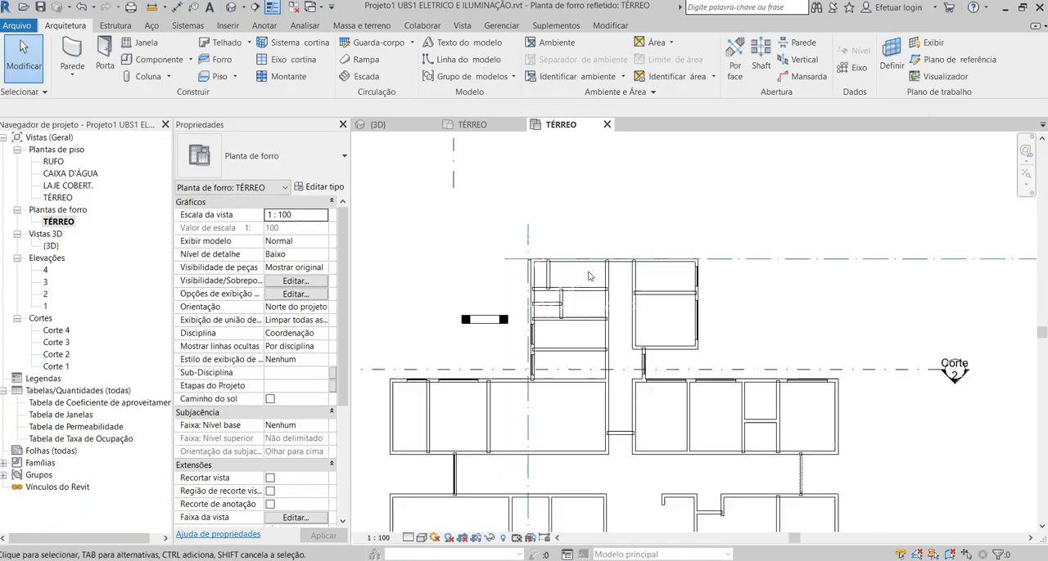
{"action": "scroll", "coordinate": [589, 277], "scroll_direction": "down", "scroll_amount": 3}
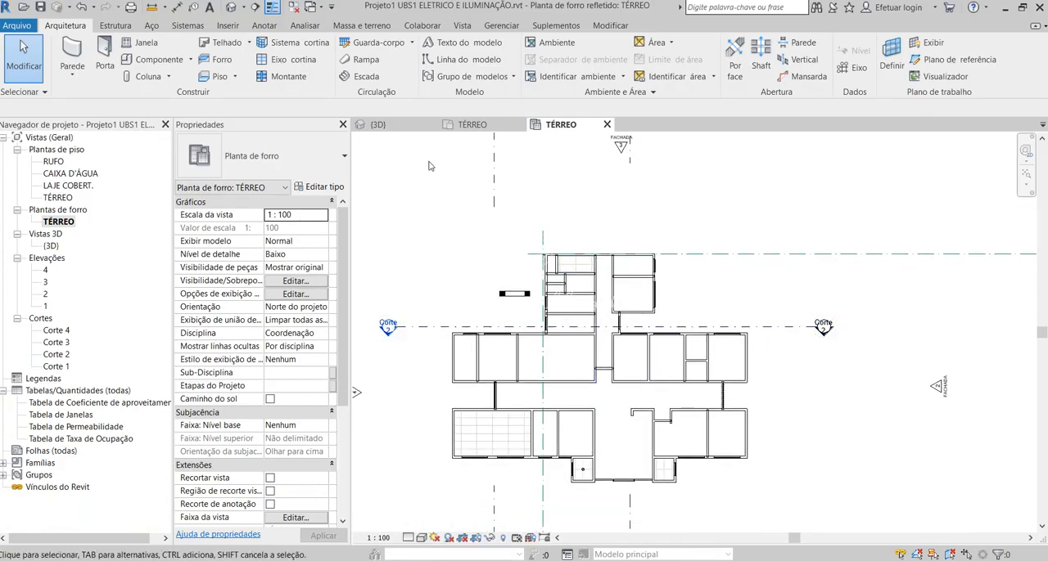
Close the 3D view, and return to the TÉRREO floor plan.
{"action": "left_click", "coordinate": [378, 124]}
{"action": "left_click", "coordinate": [428, 124]}
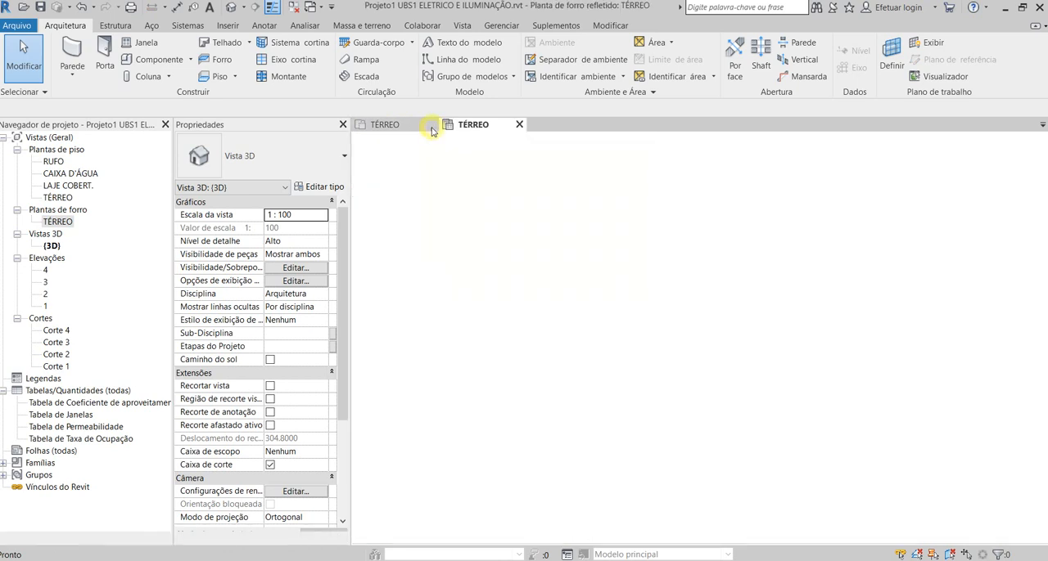
{"action": "double_click", "coordinate": [58, 198]}
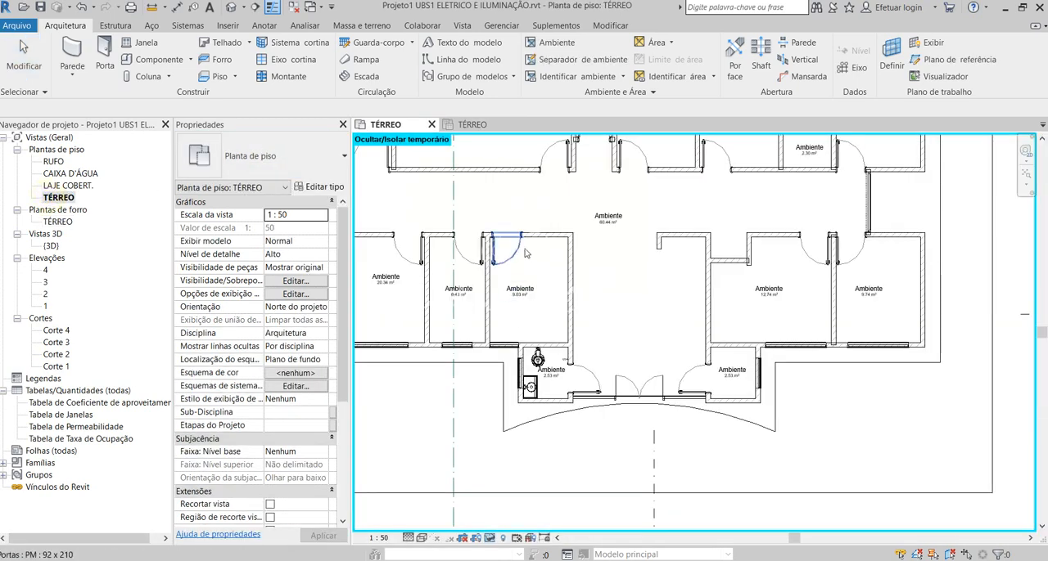
Reveal the temporarily hidden electrical DWG, and examine the lighting and outlet points in the staff bathroom and adjoining rooms.
{"action": "scroll", "coordinate": [587, 377], "scroll_direction": "down", "scroll_amount": 2}
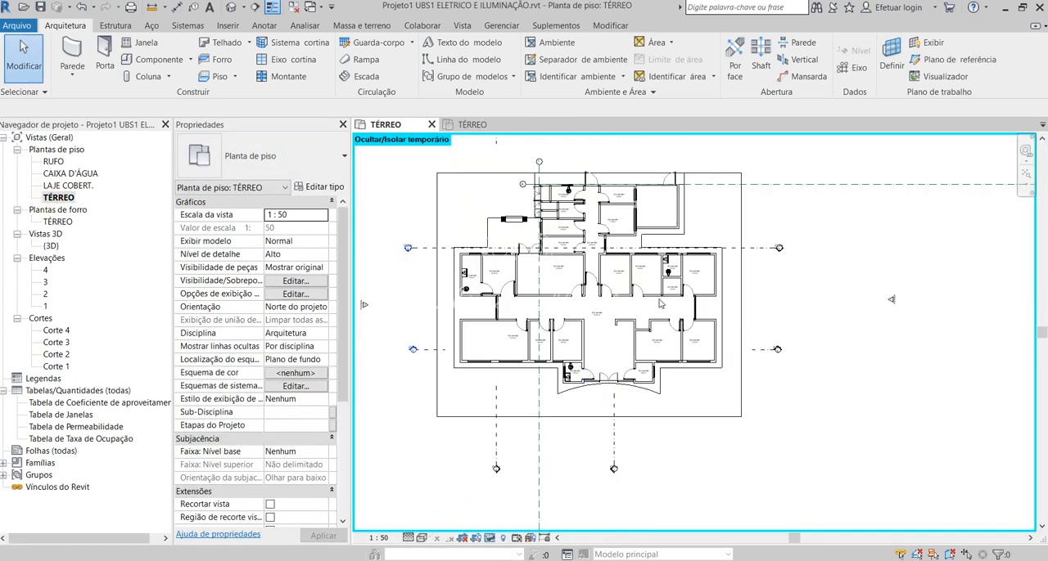
{"action": "scroll", "coordinate": [659, 303], "scroll_direction": "up", "scroll_amount": 4}
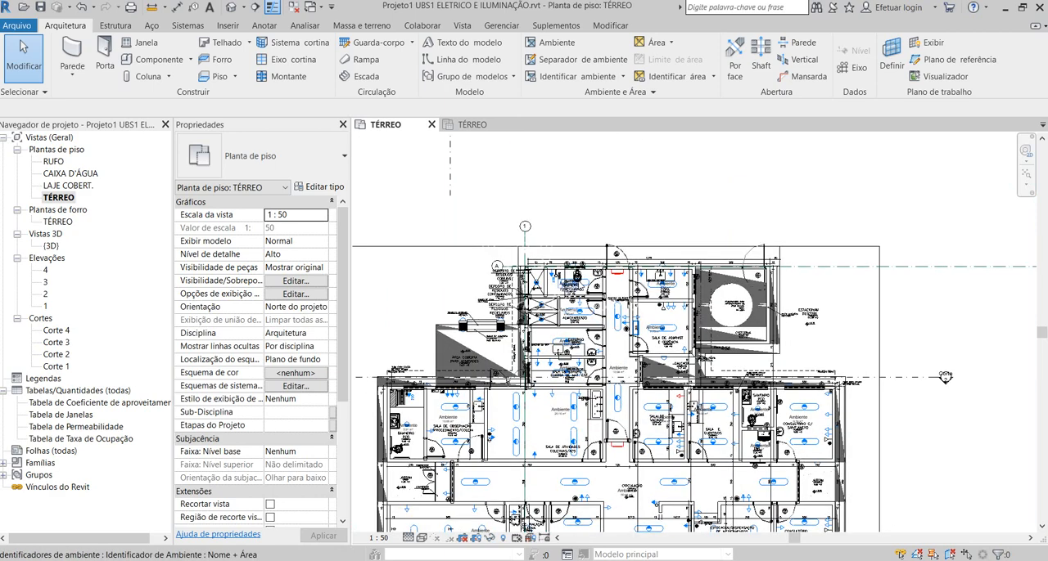
{"action": "scroll", "coordinate": [573, 283], "scroll_direction": "up", "scroll_amount": 4}
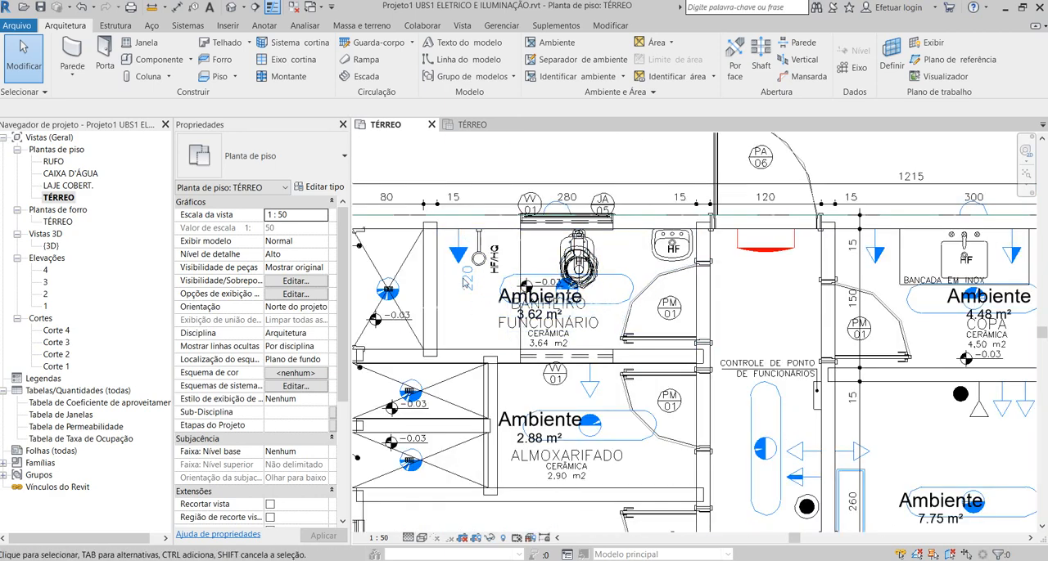
{"action": "scroll", "coordinate": [463, 240], "scroll_direction": "down", "scroll_amount": 1}
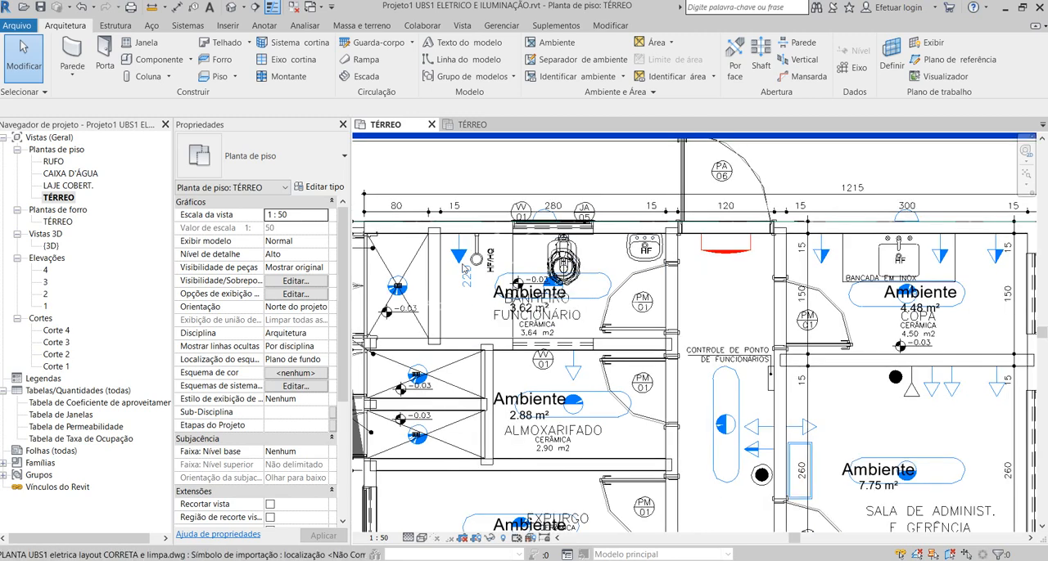
{"action": "middle_click_drag", "start_coordinate": [463, 241], "coordinate": [484, 242]}
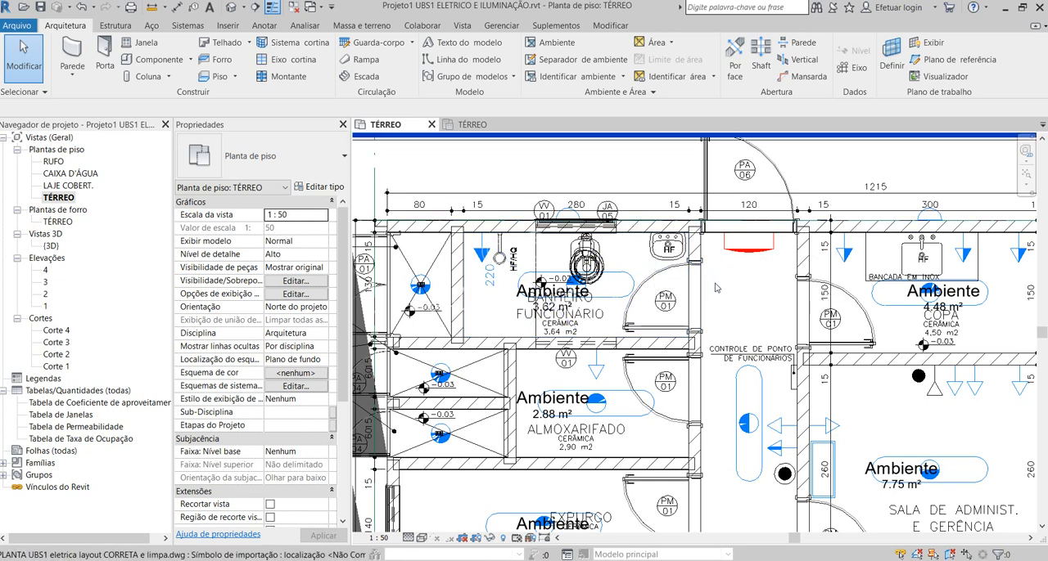
{"action": "middle_click_drag", "start_coordinate": [678, 298], "coordinate": [653, 293]}
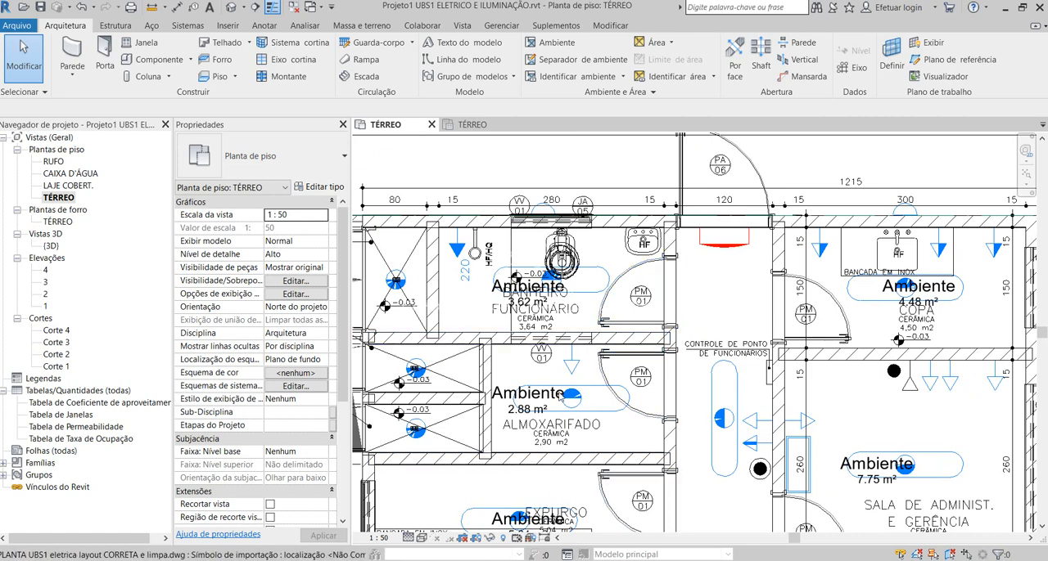
{"action": "scroll", "coordinate": [536, 323], "scroll_direction": "down", "scroll_amount": 2}
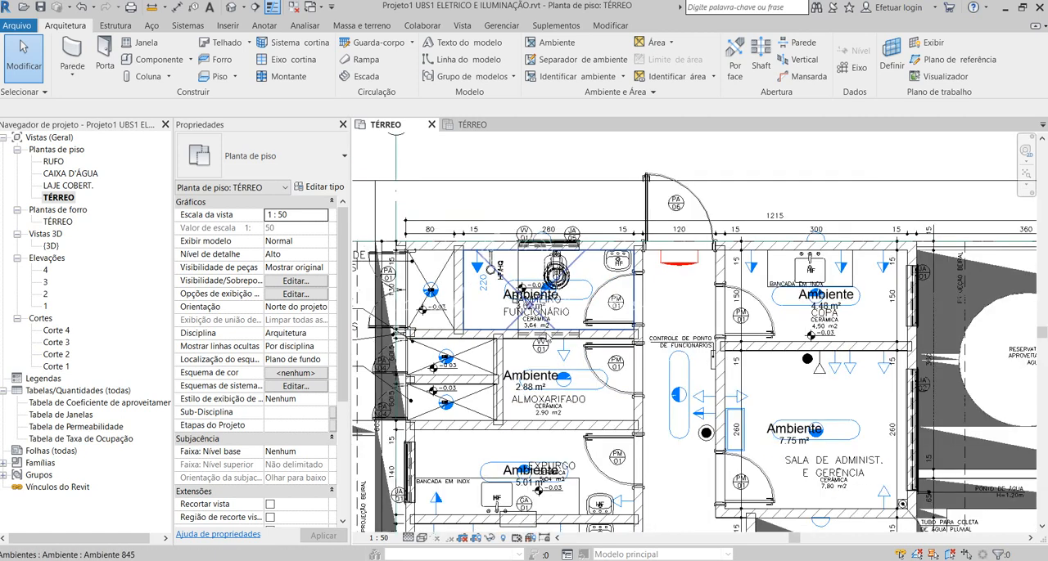
Temporarily hide the imported electrical layout DWG in the TÉRREO floor plan.
{"action": "left_click", "coordinate": [574, 302]}
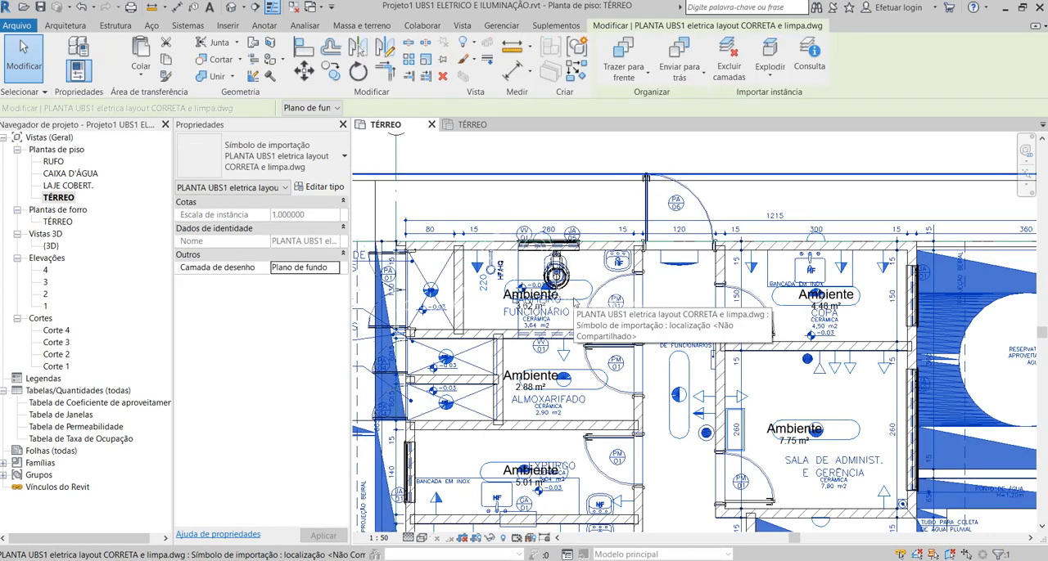
{"action": "key", "text": "h"}
{"action": "key", "text": "h"}
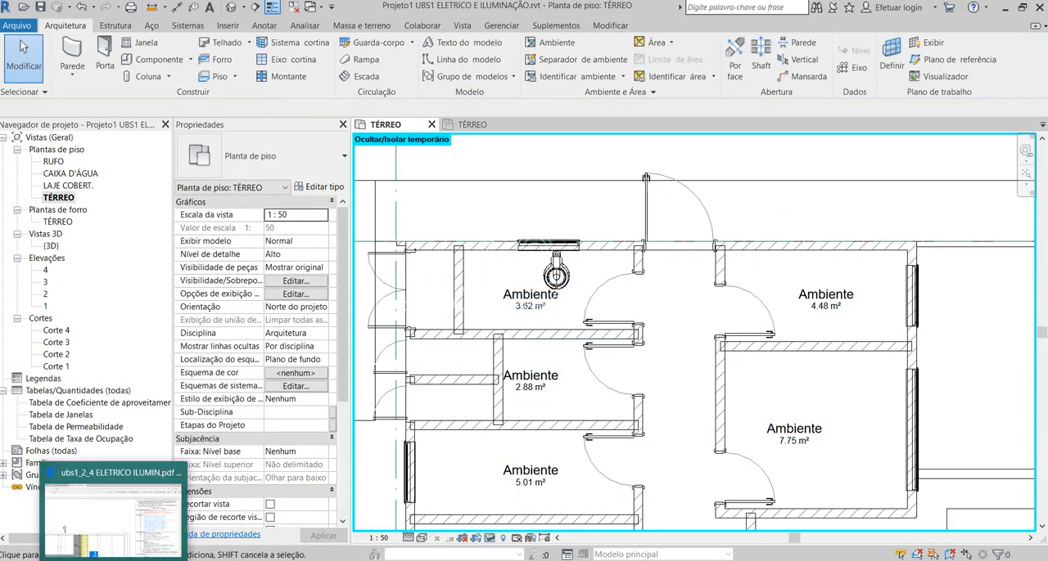
Consult the installation symbol legend in the electrical PDF, and reopen the TÉRREO ceiling plan in Revit.
{"action": "left_click", "coordinate": [112, 516]}
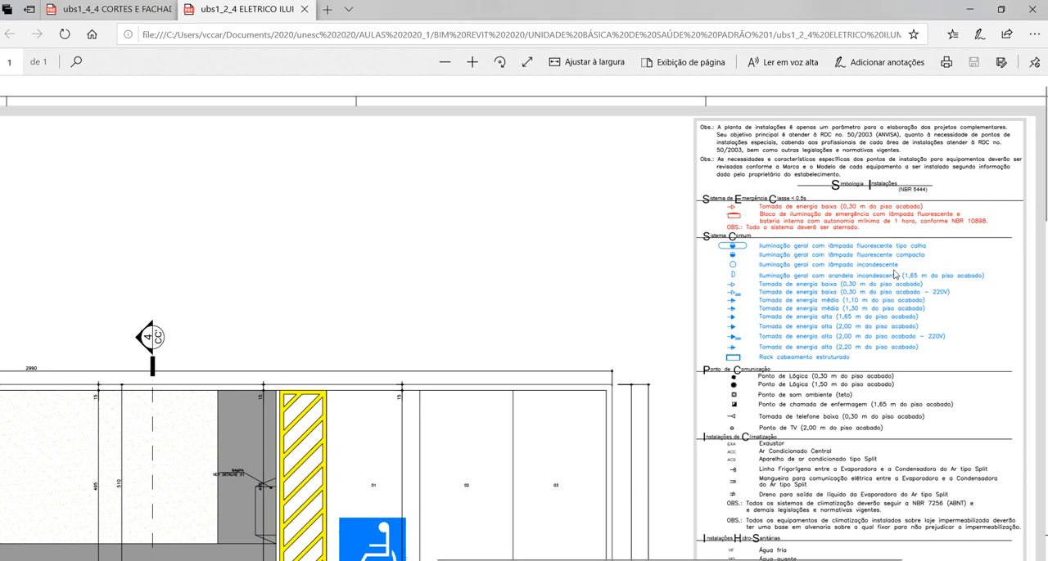
{"action": "mouse_move", "coordinate": [623, 559]}
{"action": "left_click", "coordinate": [623, 516]}
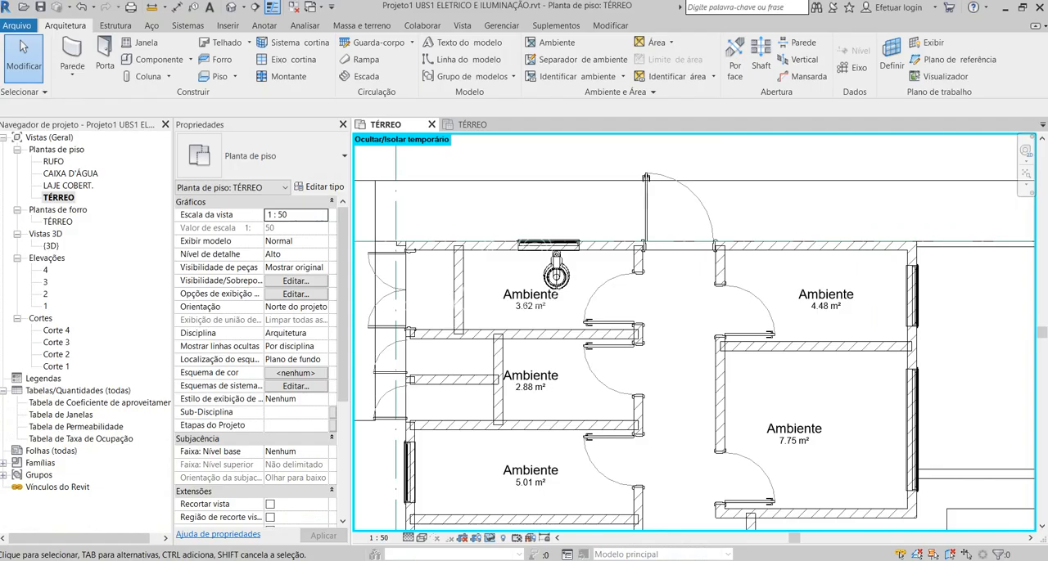
{"action": "double_click", "coordinate": [57, 222]}
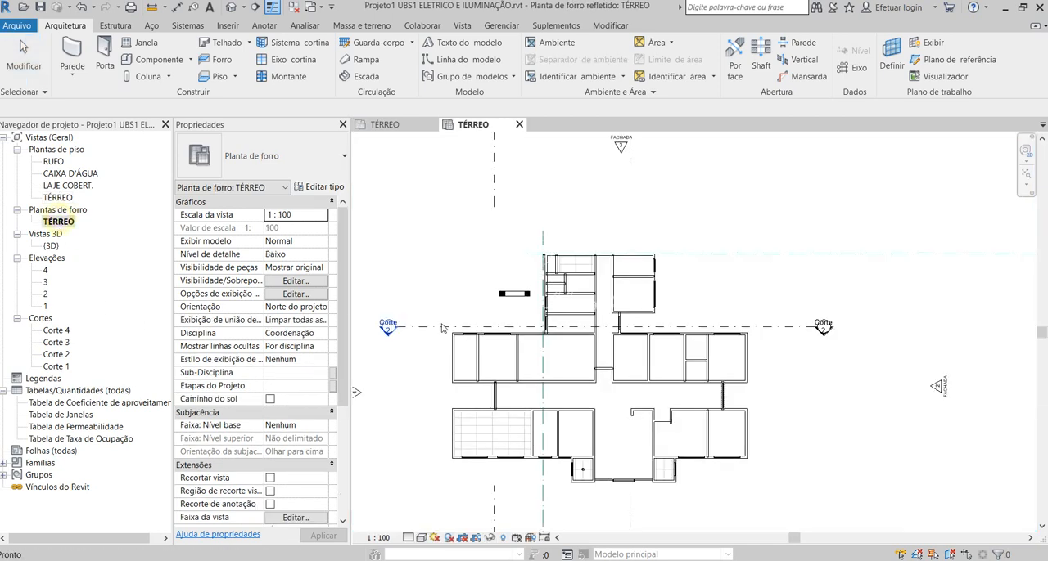
Start placing a component in the TÉRREO ceiling plan, and examine the available lighting families for a suitable bathroom ceiling fixture.
{"action": "scroll", "coordinate": [604, 368], "scroll_direction": "up", "scroll_amount": 5}
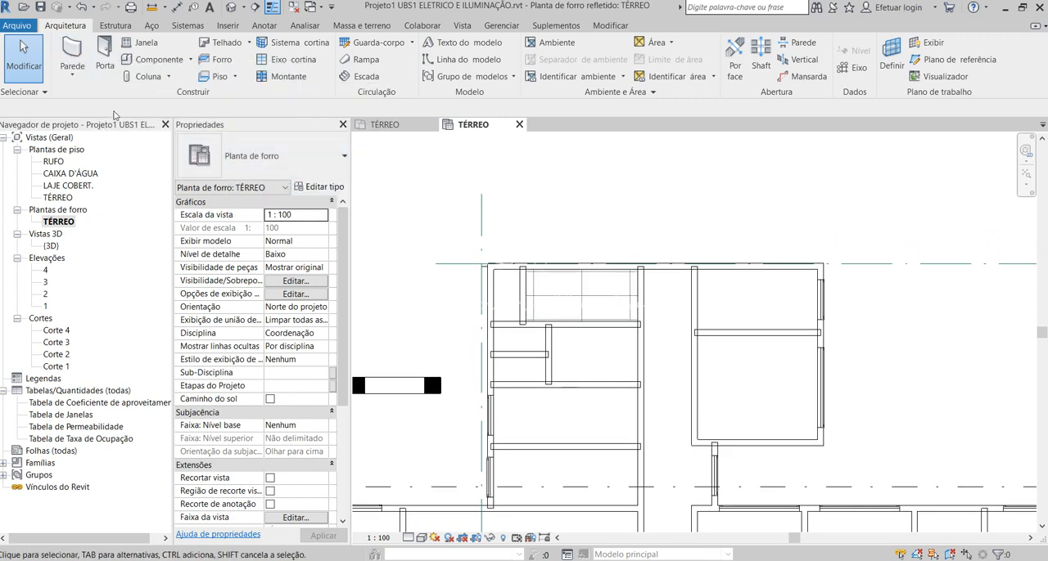
{"action": "left_click", "coordinate": [146, 59]}
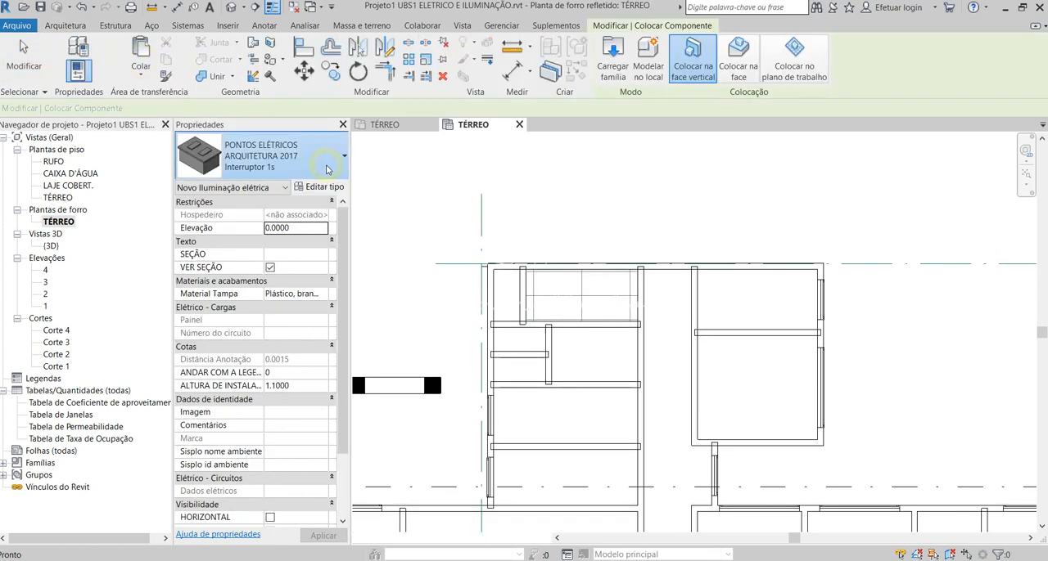
{"action": "left_click", "coordinate": [327, 168]}
{"action": "scroll", "coordinate": [398, 304], "scroll_direction": "up", "scroll_amount": 4}
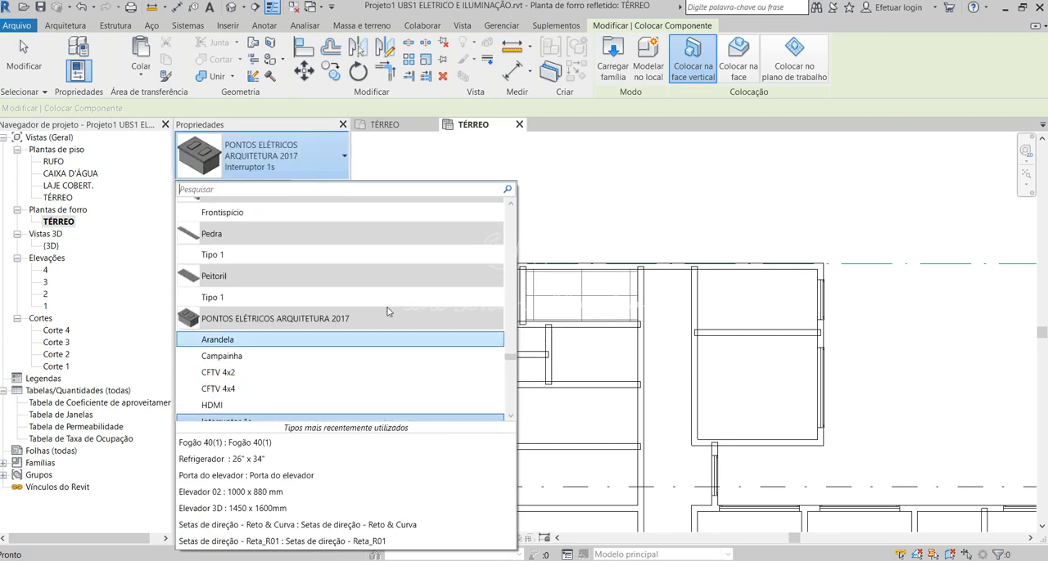
{"action": "scroll", "coordinate": [276, 347], "scroll_direction": "up", "scroll_amount": 3}
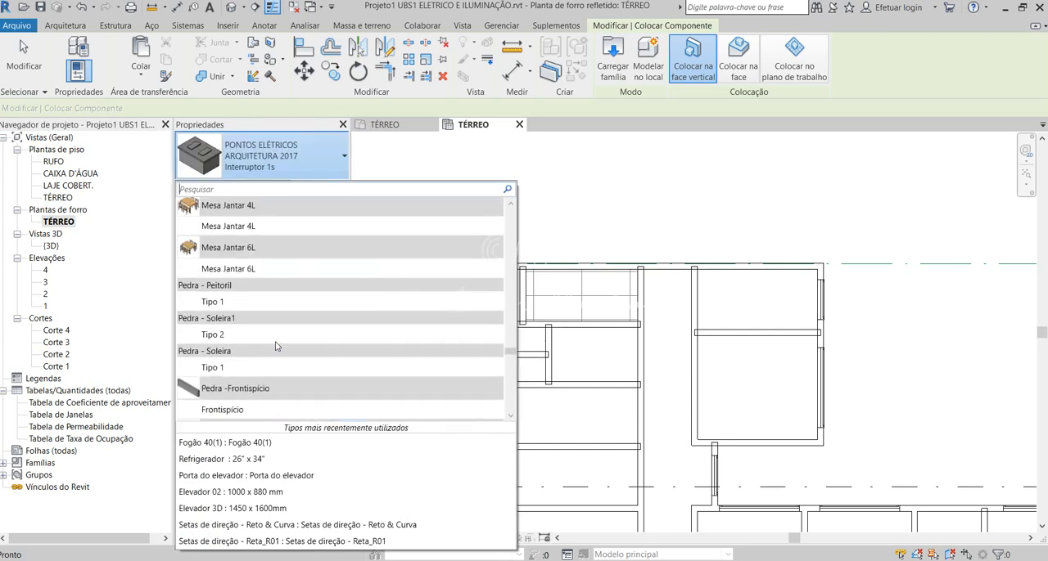
{"action": "scroll", "coordinate": [306, 335], "scroll_direction": "down", "scroll_amount": 9}
{"action": "left_click_drag", "start_coordinate": [512, 360], "coordinate": [516, 314]}
{"action": "scroll", "coordinate": [341, 349], "scroll_direction": "down", "scroll_amount": 1}
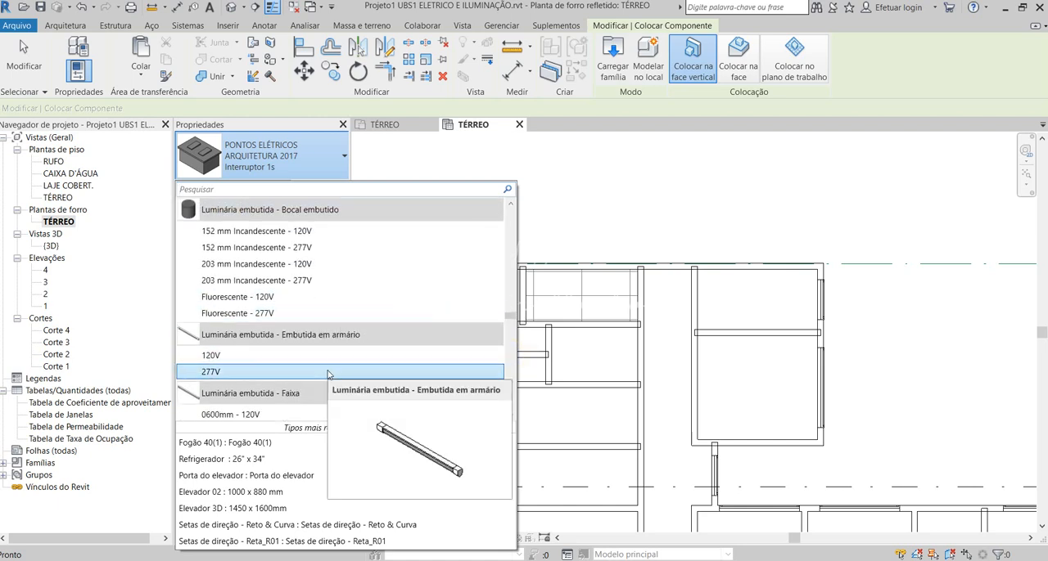
{"action": "scroll", "coordinate": [331, 370], "scroll_direction": "down", "scroll_amount": 5}
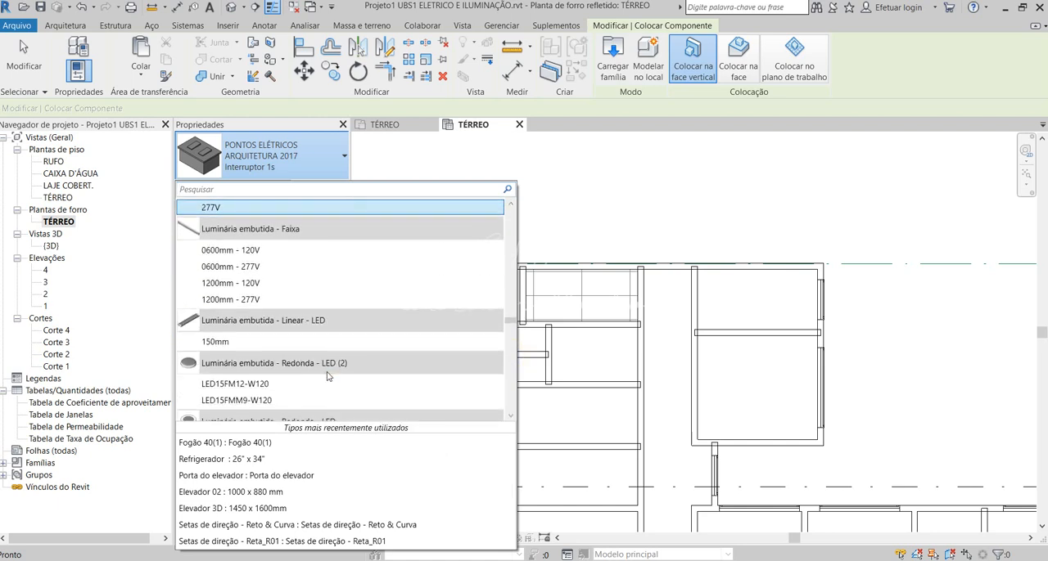
{"action": "scroll", "coordinate": [334, 359], "scroll_direction": "down", "scroll_amount": 1}
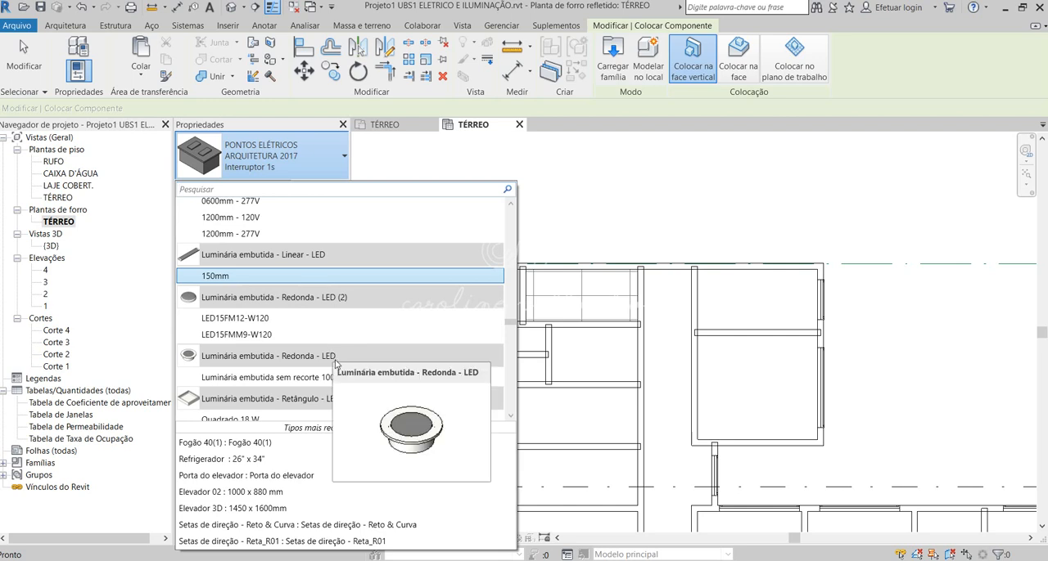
{"action": "scroll", "coordinate": [337, 381], "scroll_direction": "down", "scroll_amount": 1}
{"action": "scroll", "coordinate": [337, 381], "scroll_direction": "up", "scroll_amount": 1}
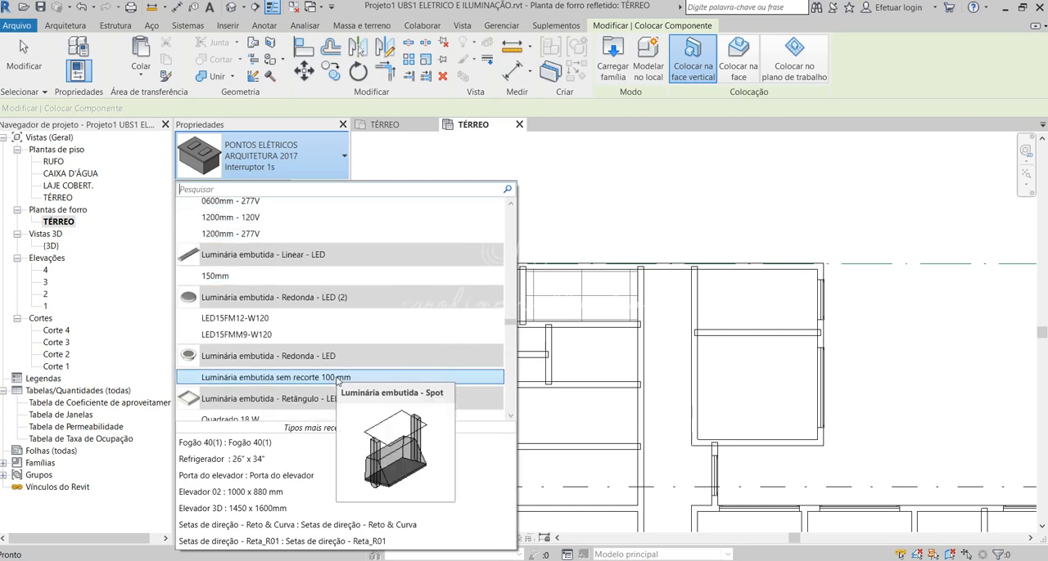
{"action": "scroll", "coordinate": [337, 382], "scroll_direction": "up", "scroll_amount": 6}
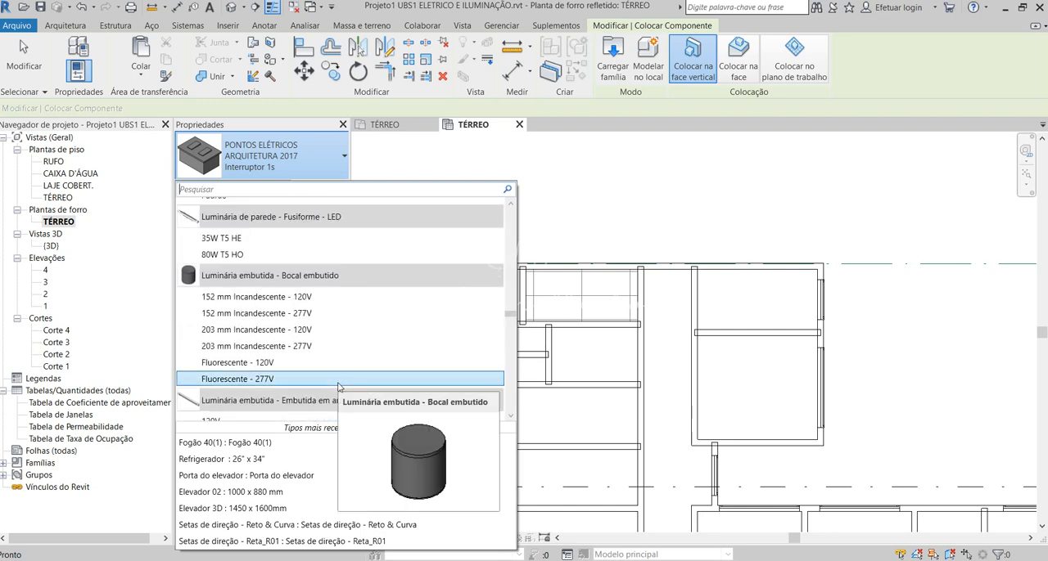
{"action": "scroll", "coordinate": [340, 386], "scroll_direction": "up", "scroll_amount": 1}
{"action": "scroll", "coordinate": [333, 335], "scroll_direction": "up", "scroll_amount": 1}
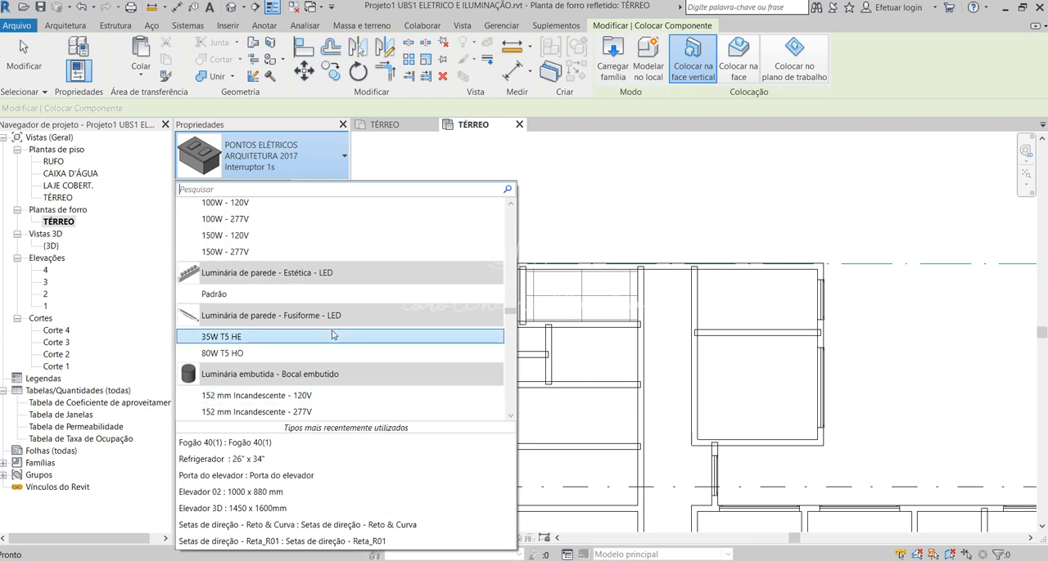
{"action": "scroll", "coordinate": [333, 335], "scroll_direction": "up", "scroll_amount": 1}
{"action": "scroll", "coordinate": [337, 360], "scroll_direction": "up", "scroll_amount": 2}
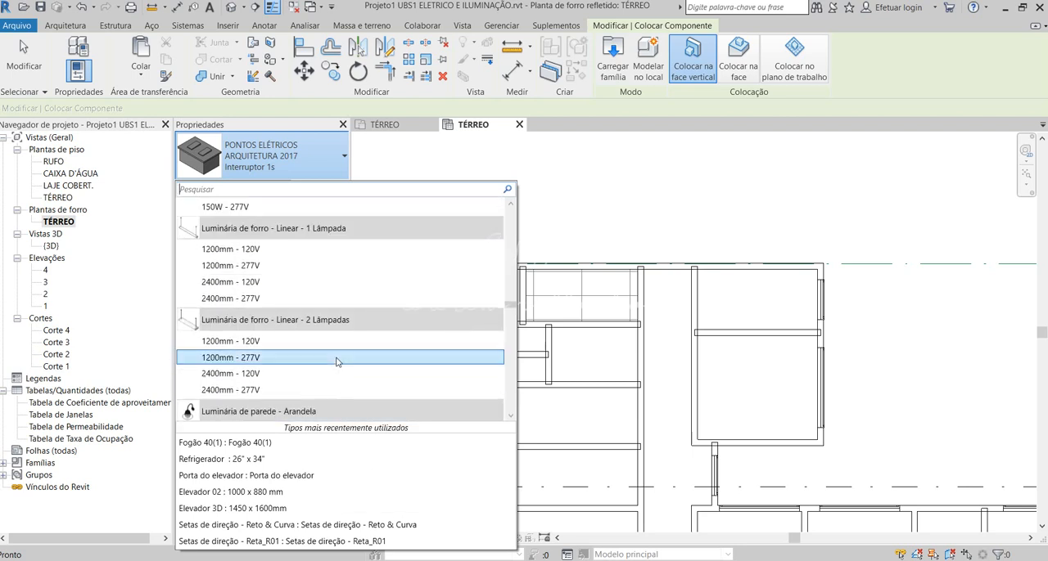
{"action": "mouse_move", "coordinate": [336, 361]}
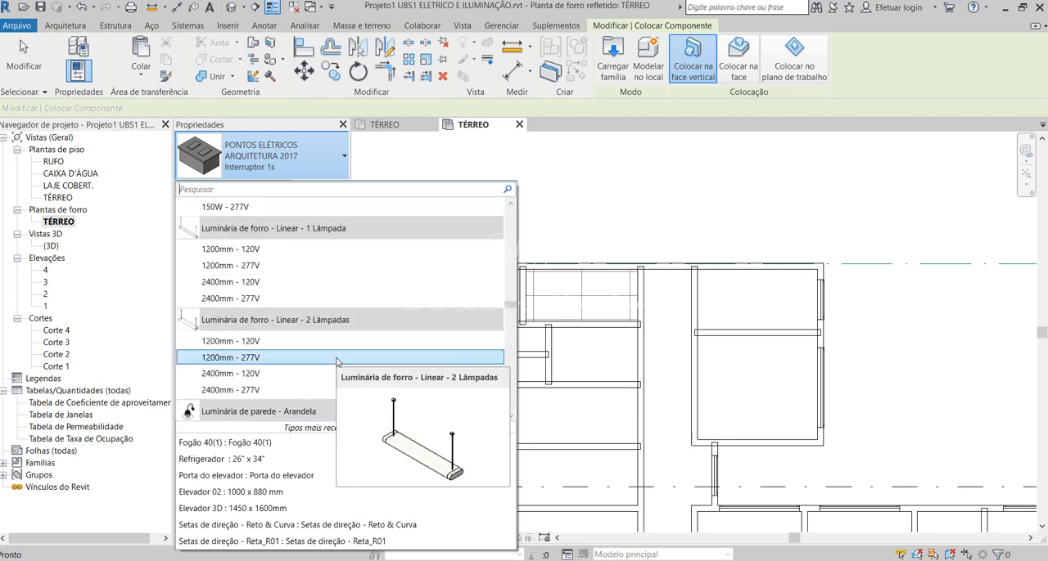
{"action": "scroll", "coordinate": [337, 365], "scroll_direction": "up", "scroll_amount": 3}
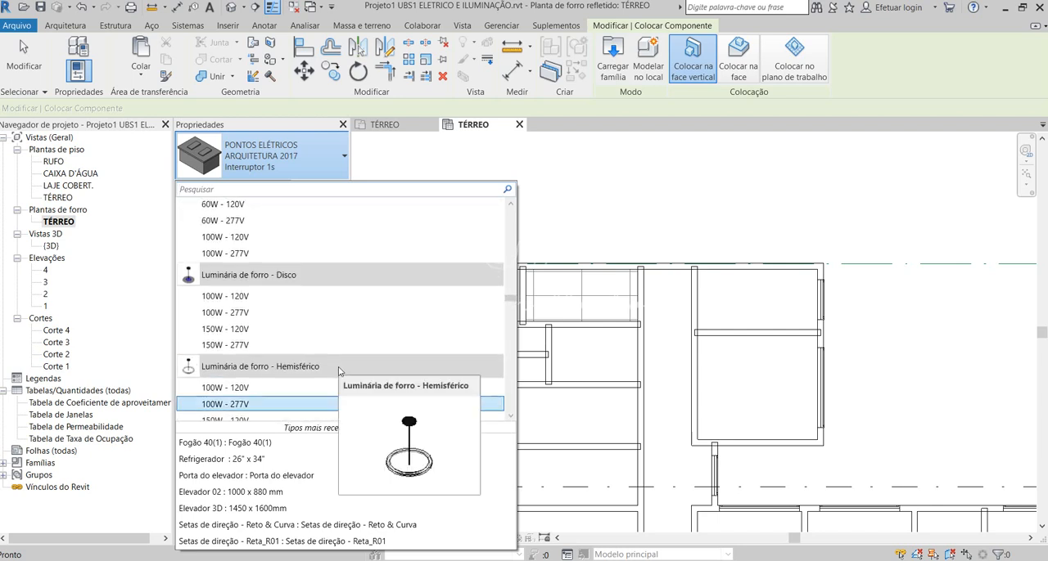
{"action": "scroll", "coordinate": [339, 373], "scroll_direction": "up", "scroll_amount": 3}
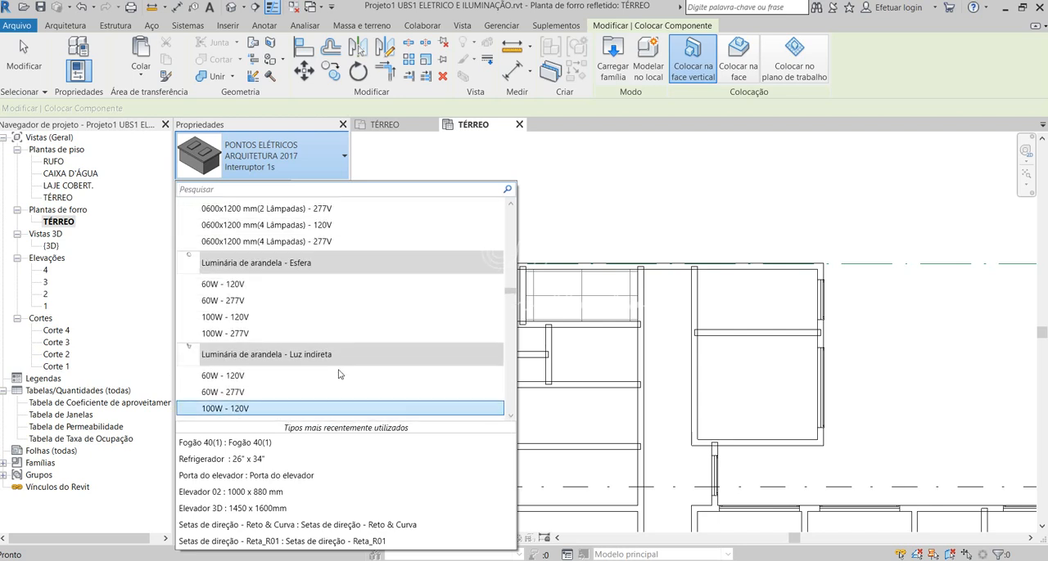
{"action": "scroll", "coordinate": [339, 373], "scroll_direction": "up", "scroll_amount": 2}
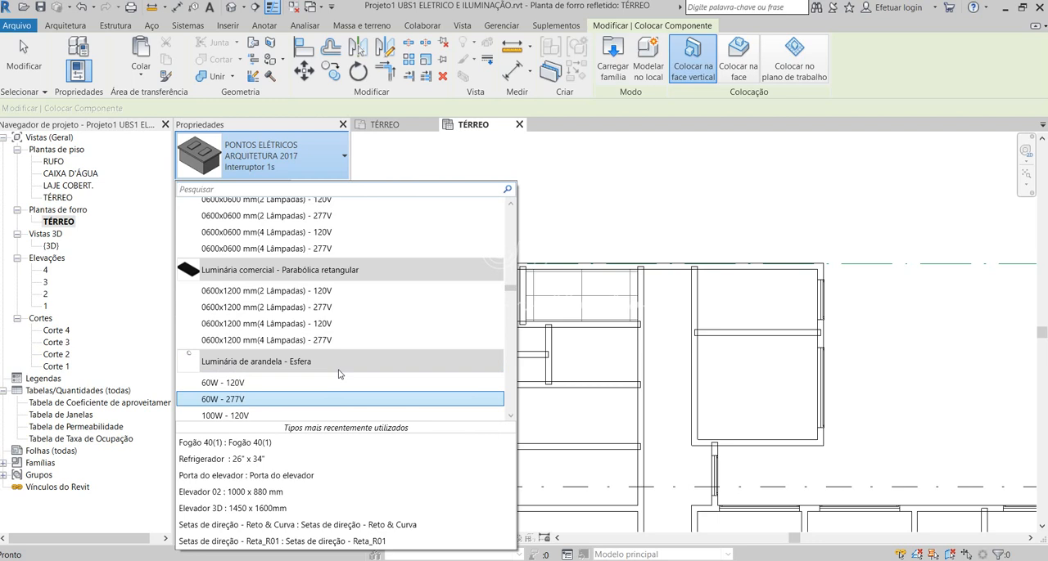
{"action": "scroll", "coordinate": [339, 374], "scroll_direction": "up", "scroll_amount": 6}
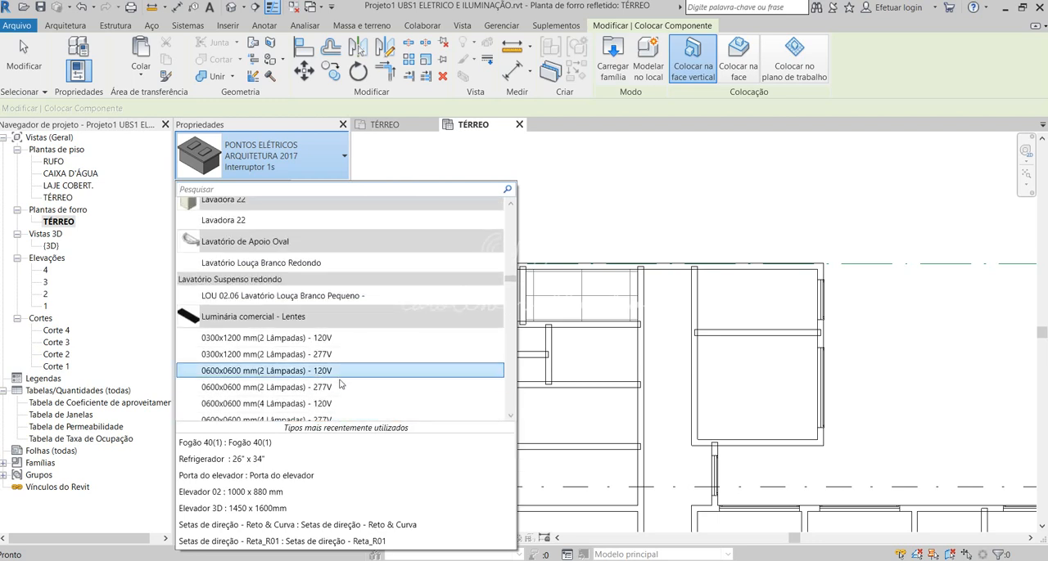
{"action": "scroll", "coordinate": [340, 384], "scroll_direction": "down", "scroll_amount": 2}
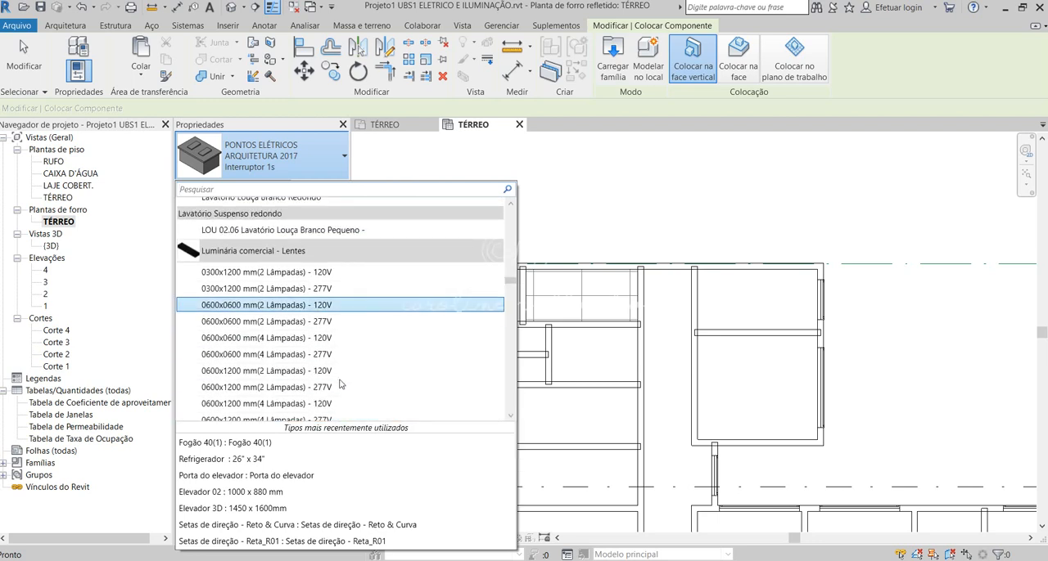
{"action": "scroll", "coordinate": [340, 383], "scroll_direction": "up", "scroll_amount": 2}
{"action": "scroll", "coordinate": [341, 384], "scroll_direction": "up", "scroll_amount": 3}
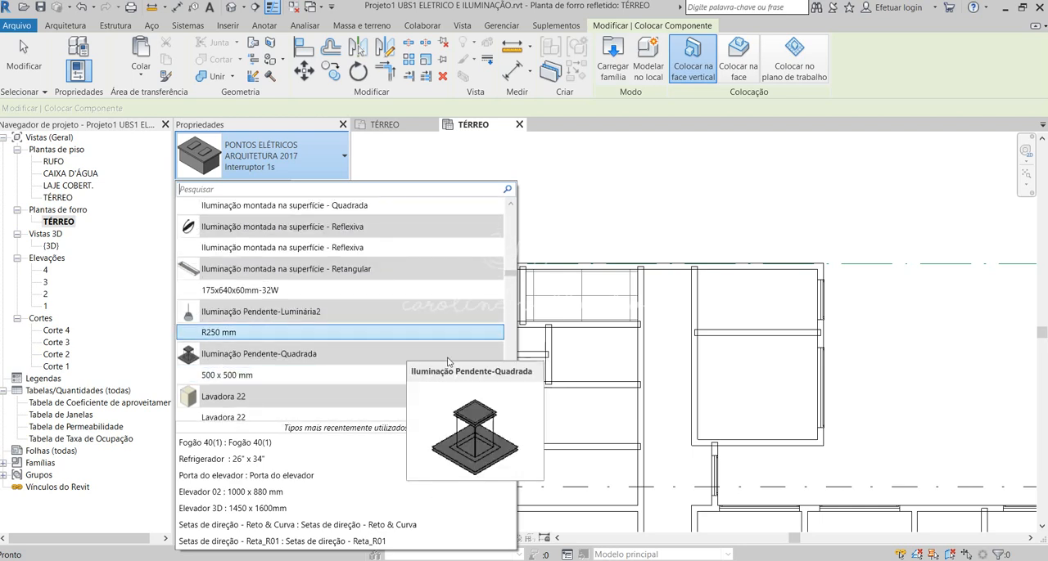
Place an Iluminação fluorescente - Retangular 118x618mm-32w fixture near the middle of the staff bathroom's plaster ceiling.
{"action": "scroll", "coordinate": [318, 339], "scroll_direction": "up", "scroll_amount": 3}
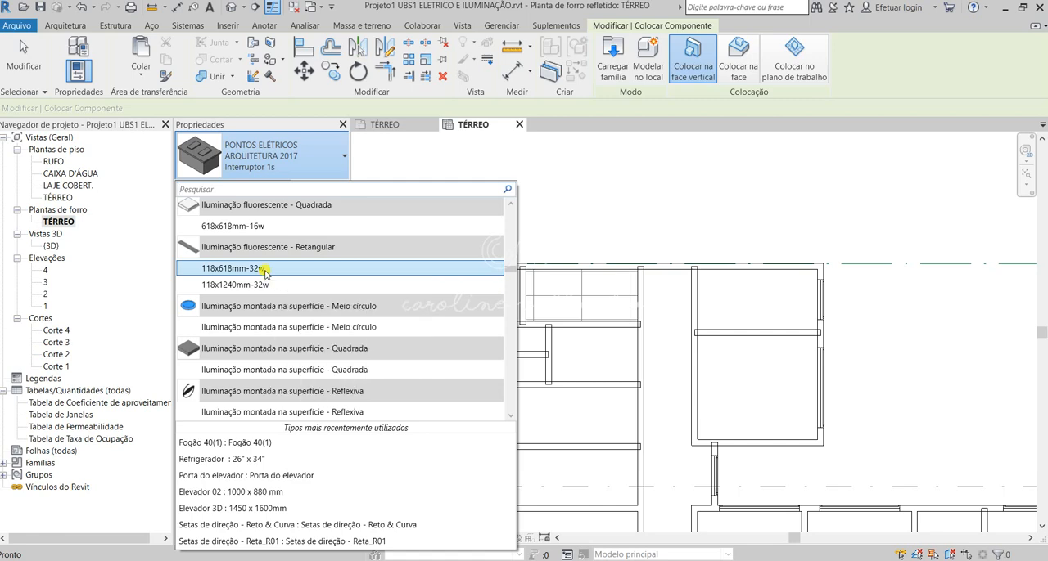
{"action": "left_click", "coordinate": [265, 270]}
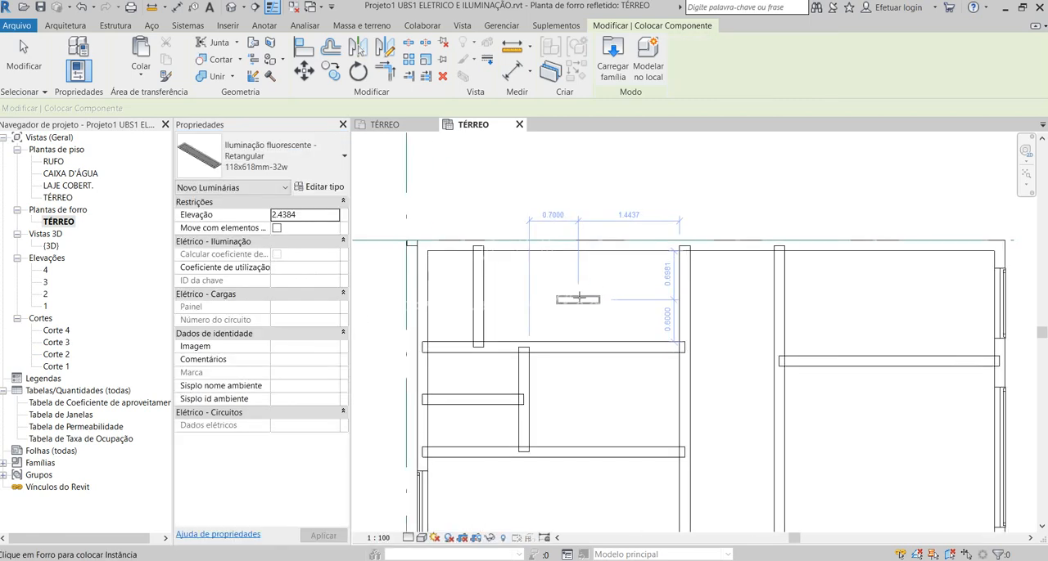
{"action": "scroll", "coordinate": [579, 295], "scroll_direction": "up", "scroll_amount": 2}
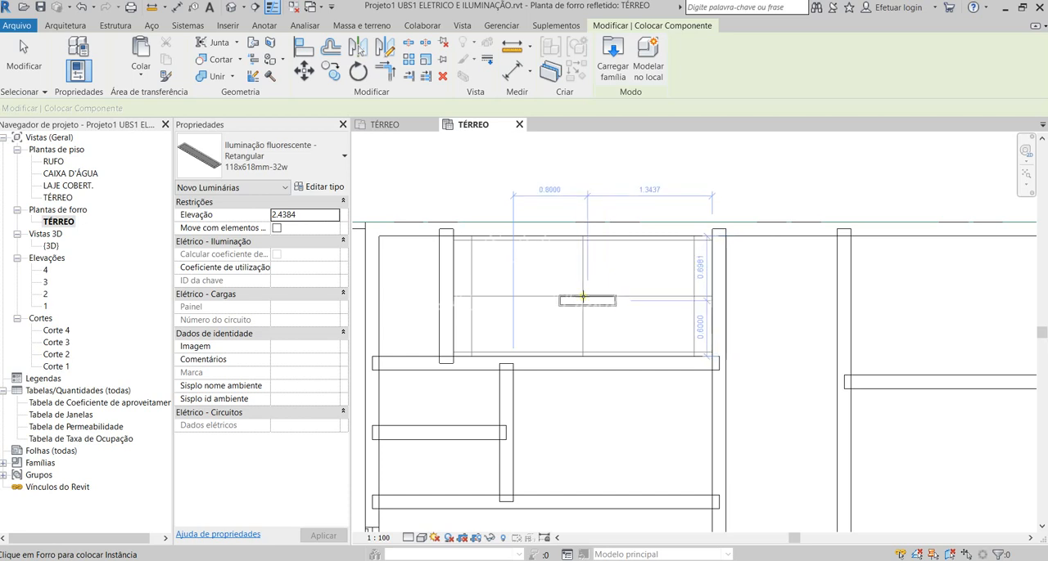
{"action": "left_click", "coordinate": [583, 296]}
{"action": "middle_click_drag", "start_coordinate": [620, 357], "coordinate": [591, 362]}
{"action": "key", "text": "Escape"}
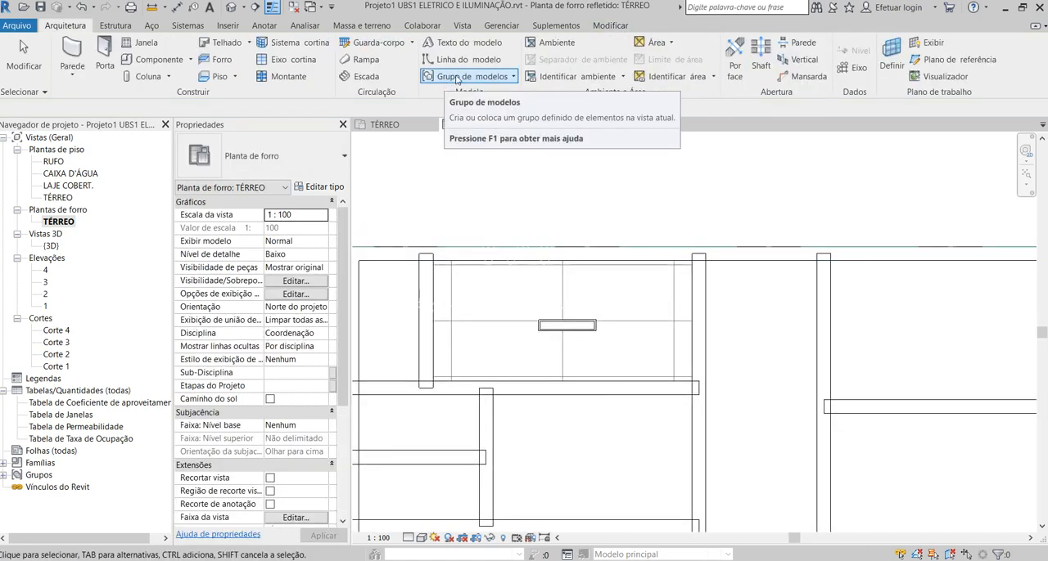
Add an aligned dimension string from the bathroom's lower wall through the fixture's centreline to its upper wall.
{"action": "left_click", "coordinate": [175, 7]}
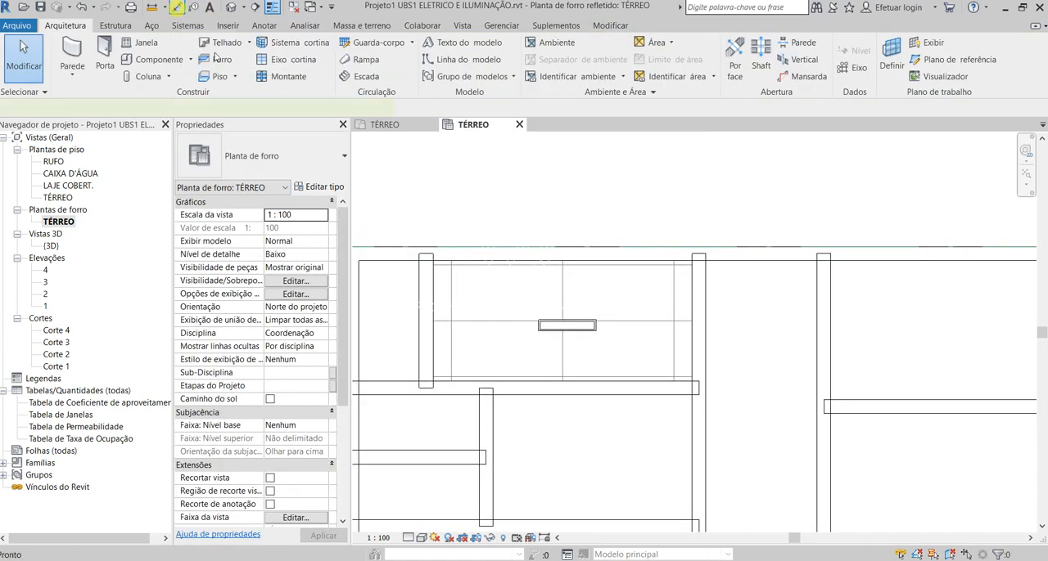
{"action": "left_click", "coordinate": [601, 379]}
{"action": "left_click", "coordinate": [600, 327]}
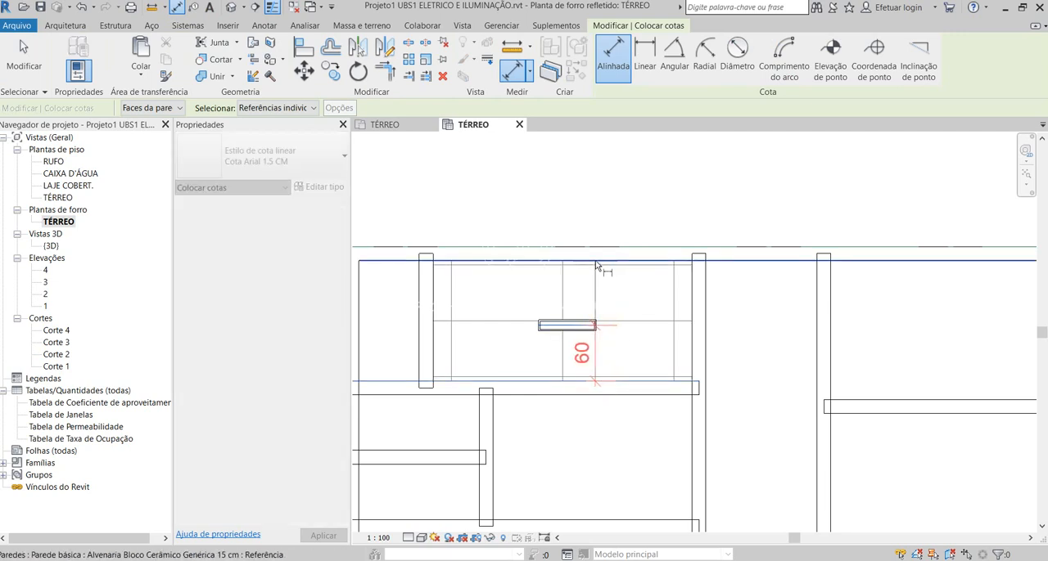
{"action": "left_click", "coordinate": [595, 260]}
{"action": "left_click", "coordinate": [750, 344]}
Dimension the fixture's centre between the bathroom's two side walls, and apply the EQ constraint to centre it horizontally.
{"action": "left_click", "coordinate": [433, 301]}
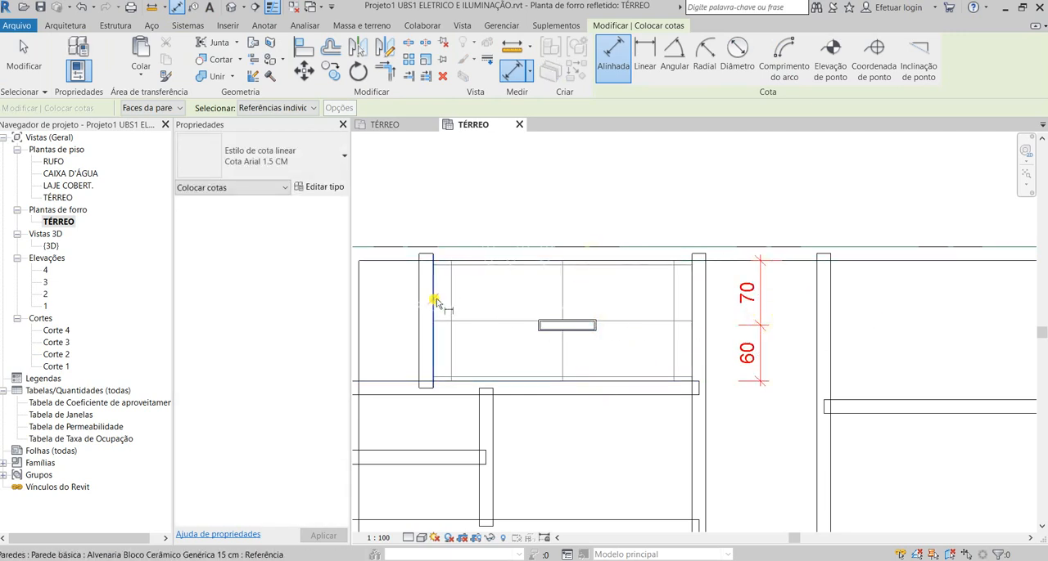
{"action": "left_click", "coordinate": [569, 325]}
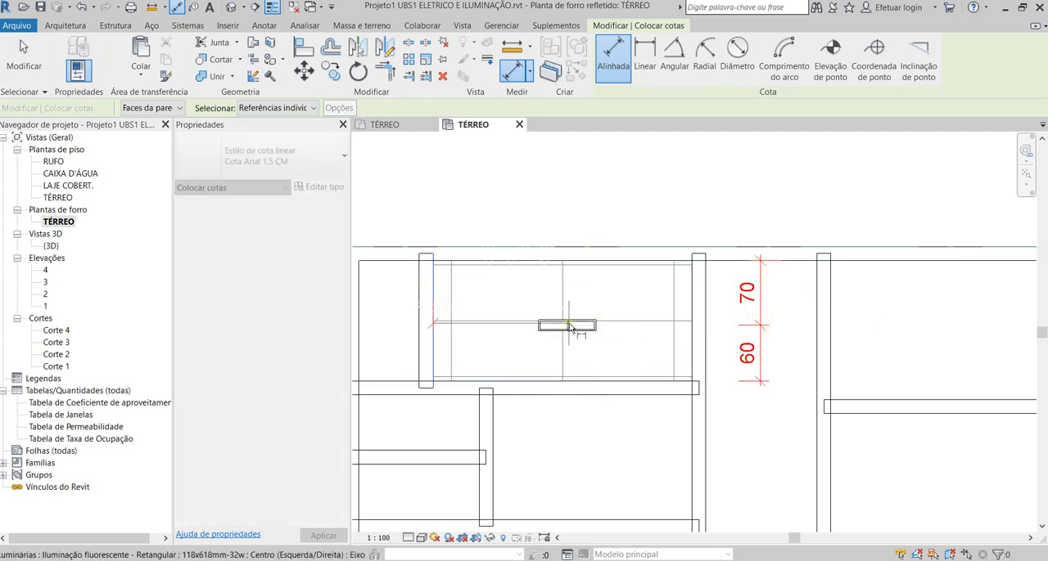
{"action": "left_click", "coordinate": [691, 336]}
{"action": "left_click", "coordinate": [664, 213]}
{"action": "scroll", "coordinate": [579, 234], "scroll_direction": "down", "scroll_amount": 3}
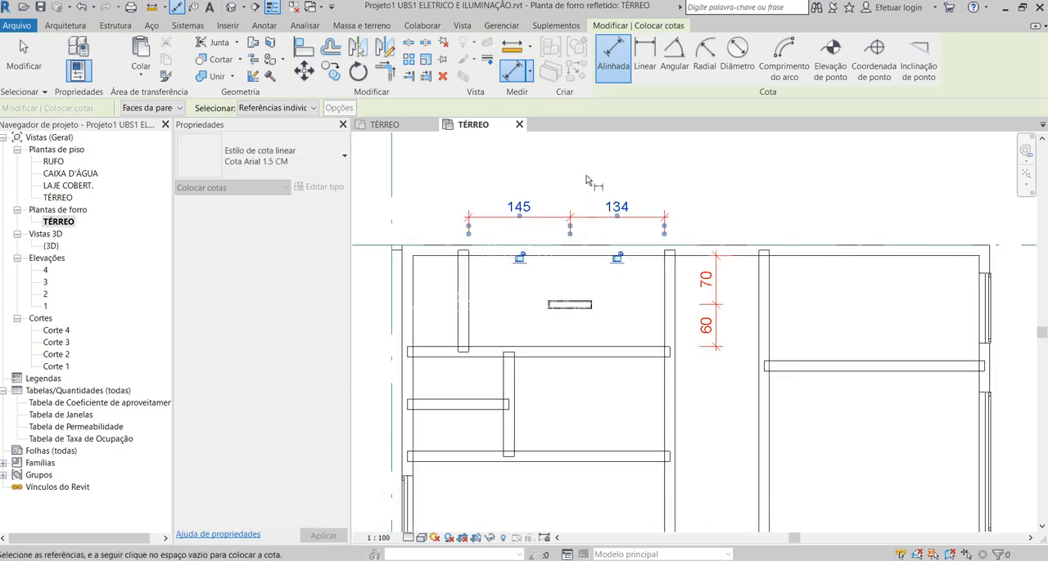
{"action": "left_click", "coordinate": [574, 212]}
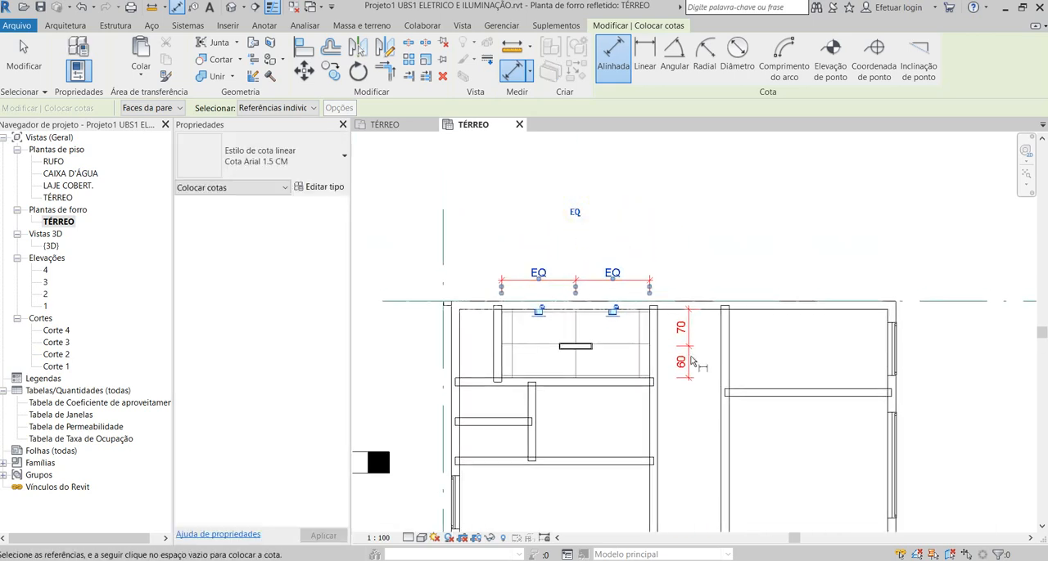
{"action": "key", "text": "Escape"}
Apply the EQ constraint to the dimension between the upper and lower walls to centre the fixture vertically.
{"action": "left_click", "coordinate": [590, 354]}
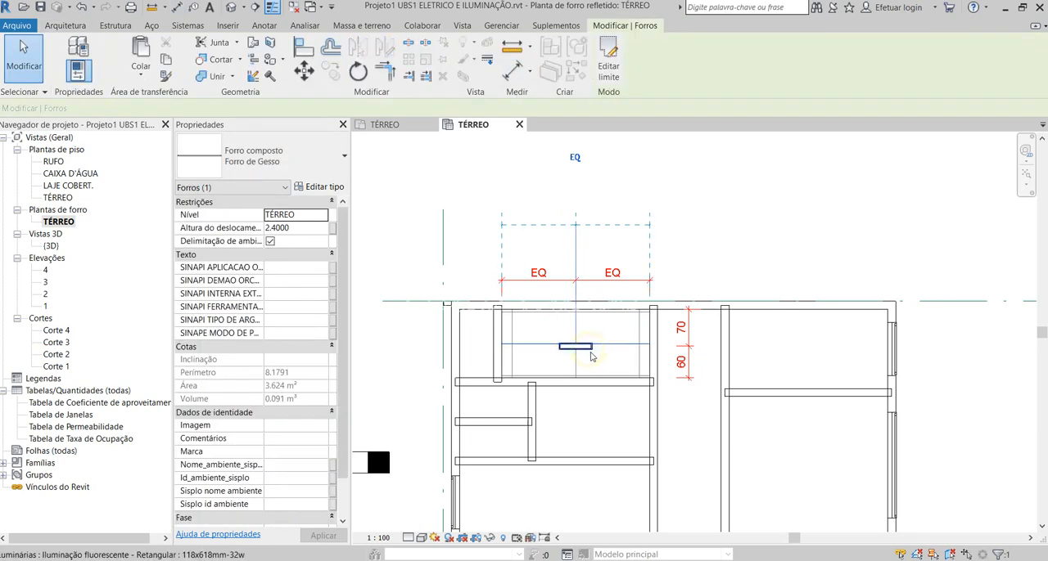
{"action": "key", "text": "Escape"}
{"action": "scroll", "coordinate": [590, 354], "scroll_direction": "up", "scroll_amount": 1}
{"action": "left_click", "coordinate": [591, 352]}
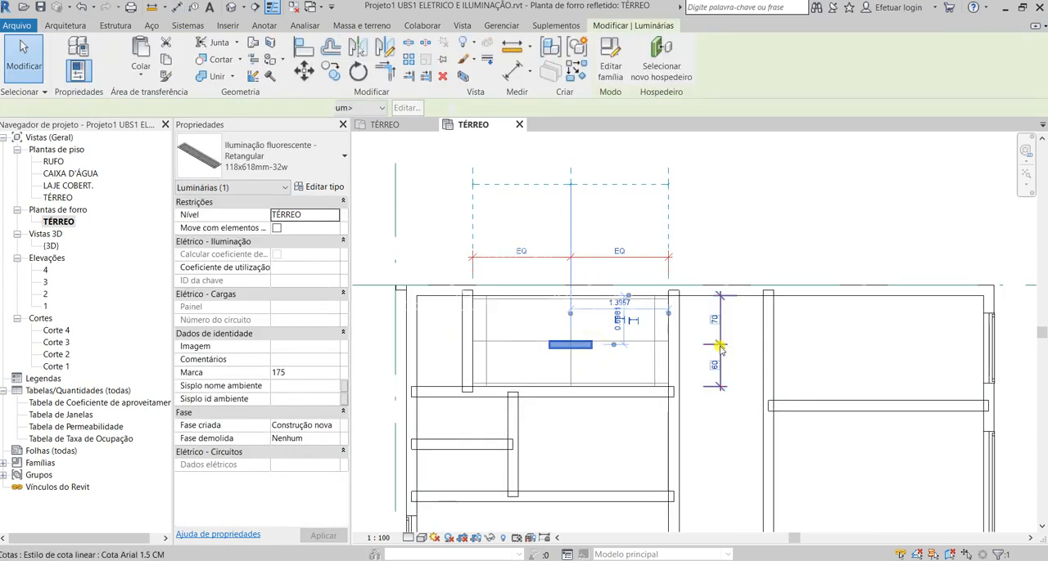
{"action": "left_click", "coordinate": [723, 348]}
{"action": "left_click", "coordinate": [809, 340]}
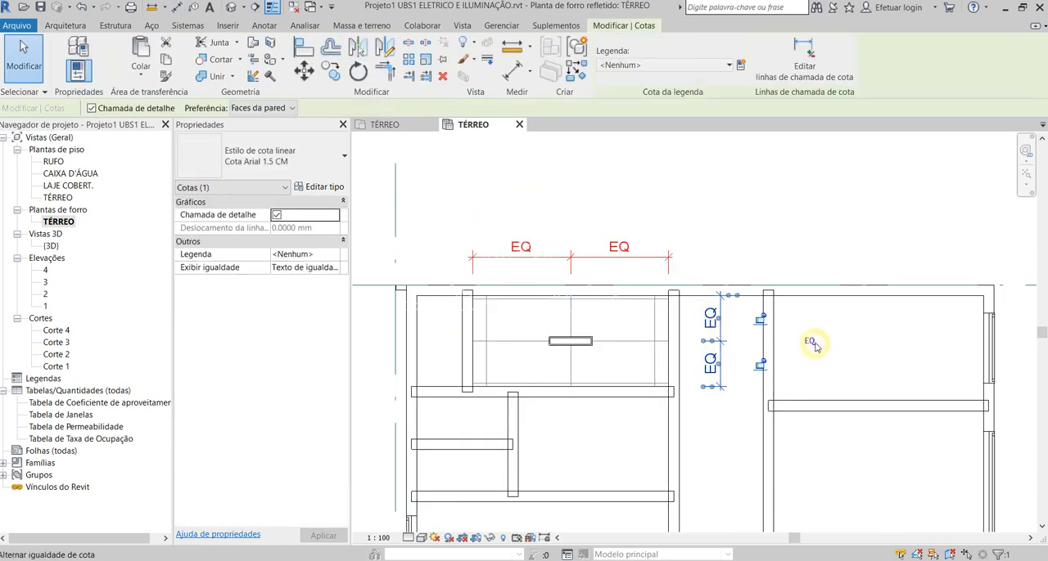
{"action": "left_click", "coordinate": [723, 426]}
{"action": "middle_click_drag", "start_coordinate": [751, 357], "coordinate": [723, 337]}
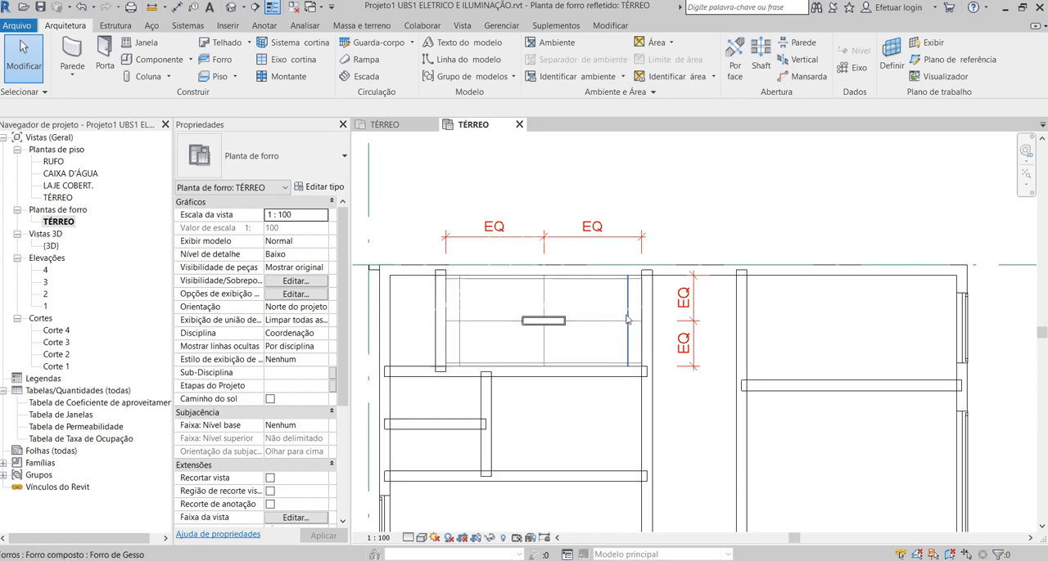
Open the TÉRREO floor plan, focus on the staff bathroom, and start placing a component.
{"action": "double_click", "coordinate": [58, 197]}
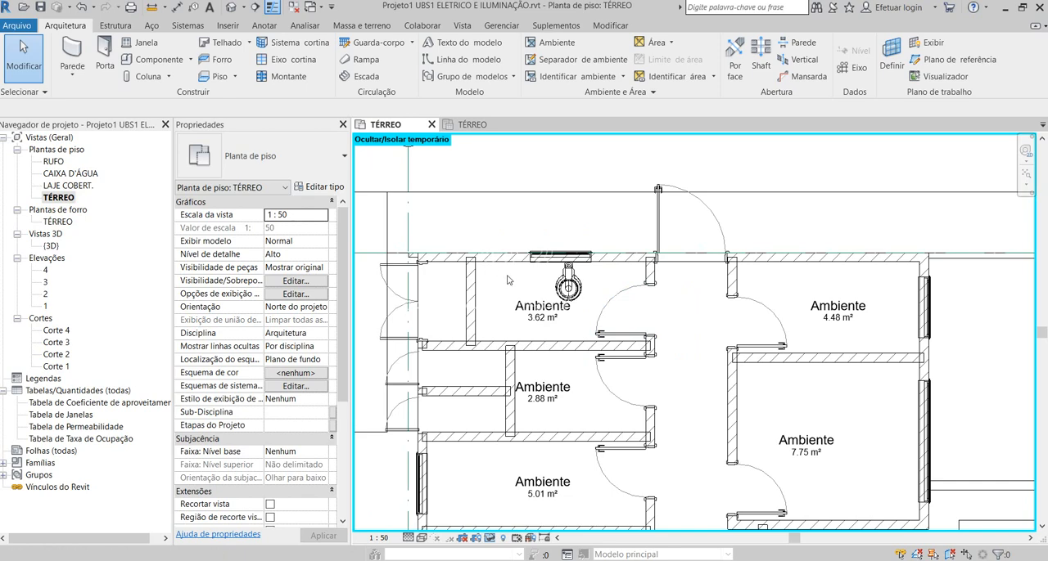
{"action": "scroll", "coordinate": [508, 281], "scroll_direction": "up", "scroll_amount": 5}
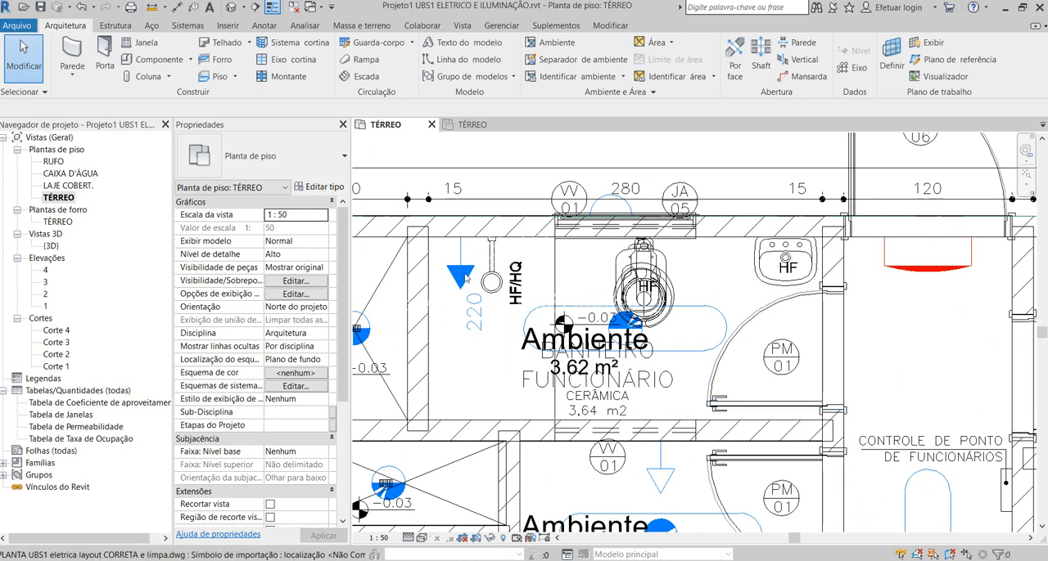
{"action": "left_click", "coordinate": [156, 63]}
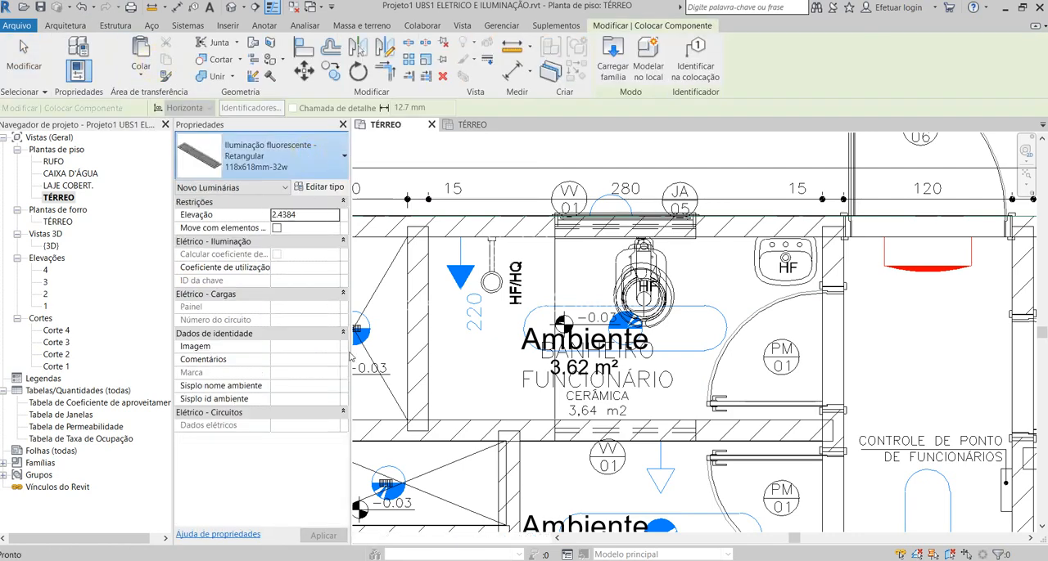
Examine the switch, panel, data and socket types in the PONTOS ELÉTRICOS ARQUITETURA 2017 family.
{"action": "left_click", "coordinate": [270, 156]}
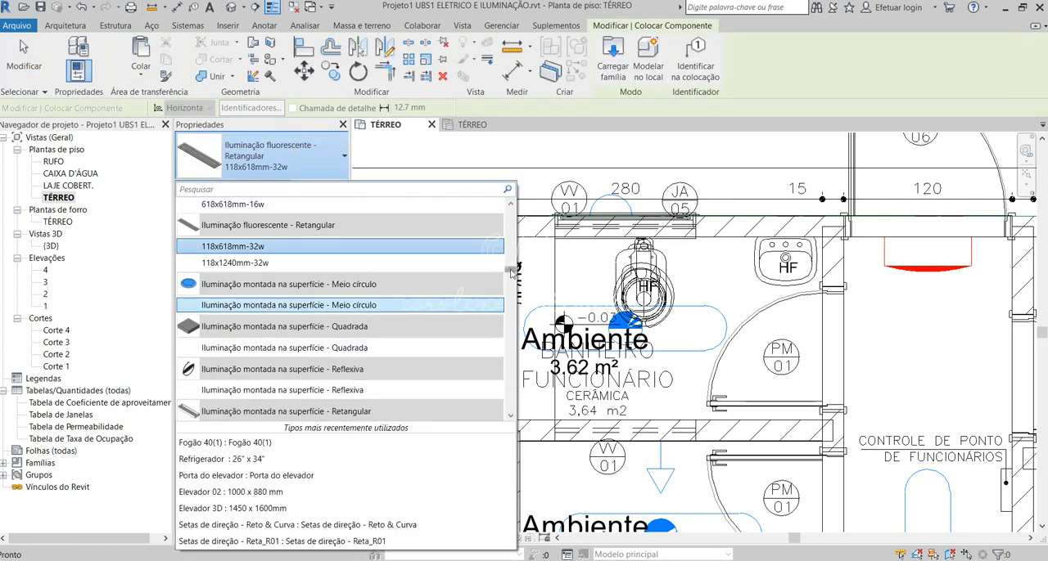
{"action": "left_click_drag", "start_coordinate": [512, 272], "coordinate": [520, 365]}
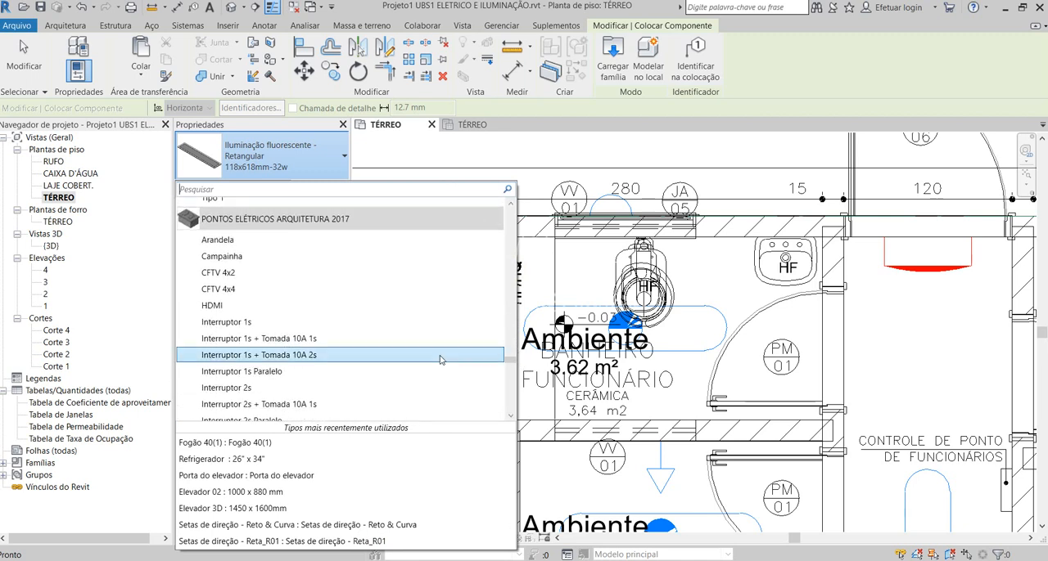
{"action": "scroll", "coordinate": [357, 338], "scroll_direction": "down", "scroll_amount": 2}
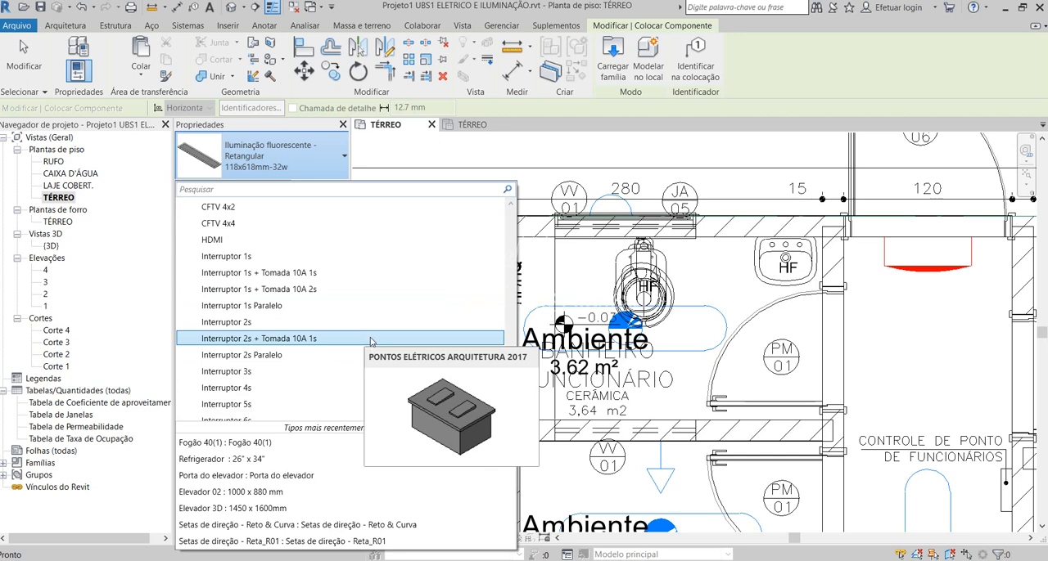
{"action": "scroll", "coordinate": [372, 341], "scroll_direction": "down", "scroll_amount": 2}
{"action": "scroll", "coordinate": [377, 343], "scroll_direction": "down", "scroll_amount": 1}
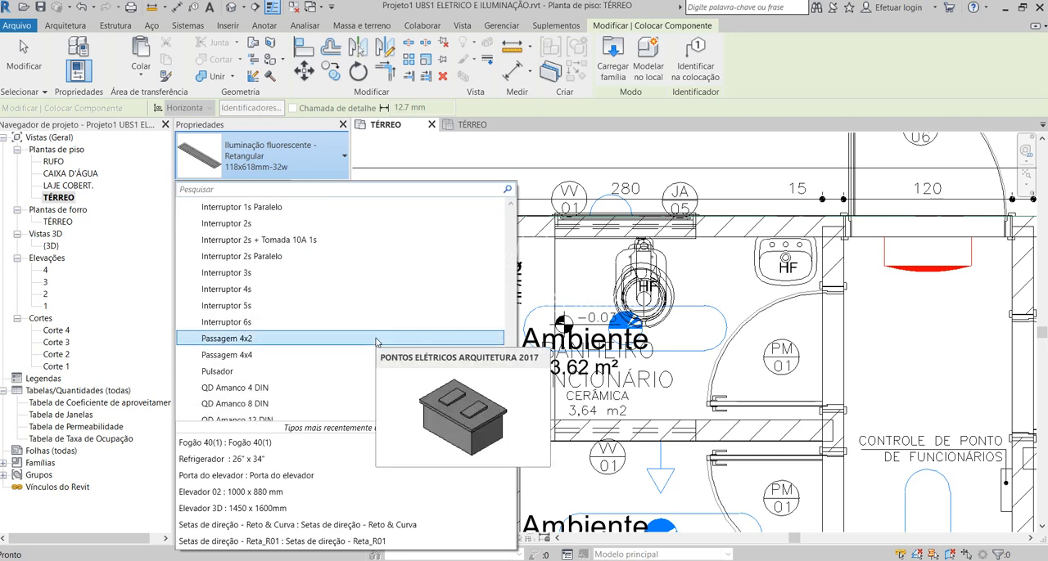
{"action": "scroll", "coordinate": [377, 342], "scroll_direction": "down", "scroll_amount": 5}
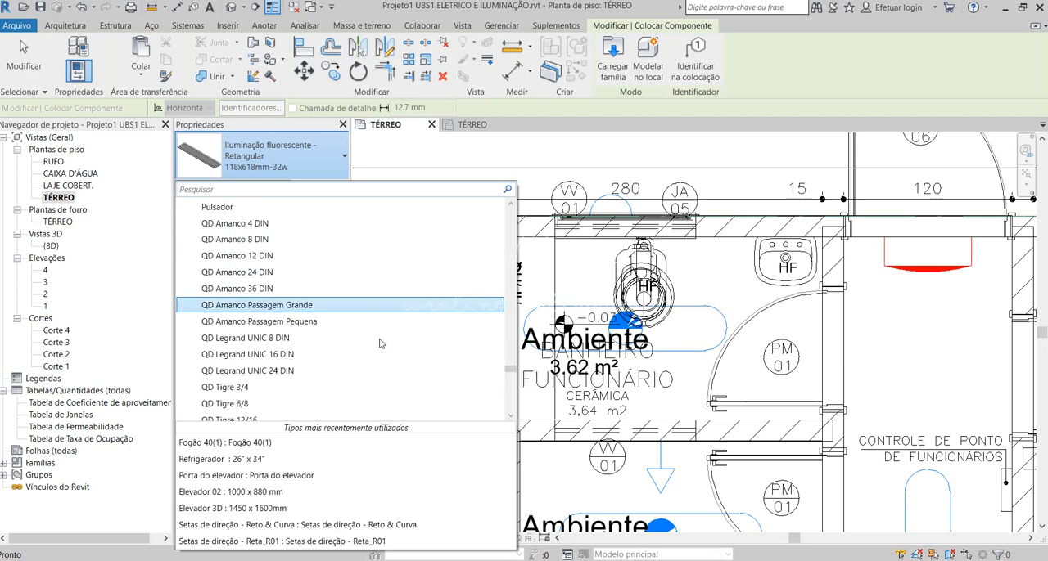
{"action": "scroll", "coordinate": [381, 345], "scroll_direction": "down", "scroll_amount": 5}
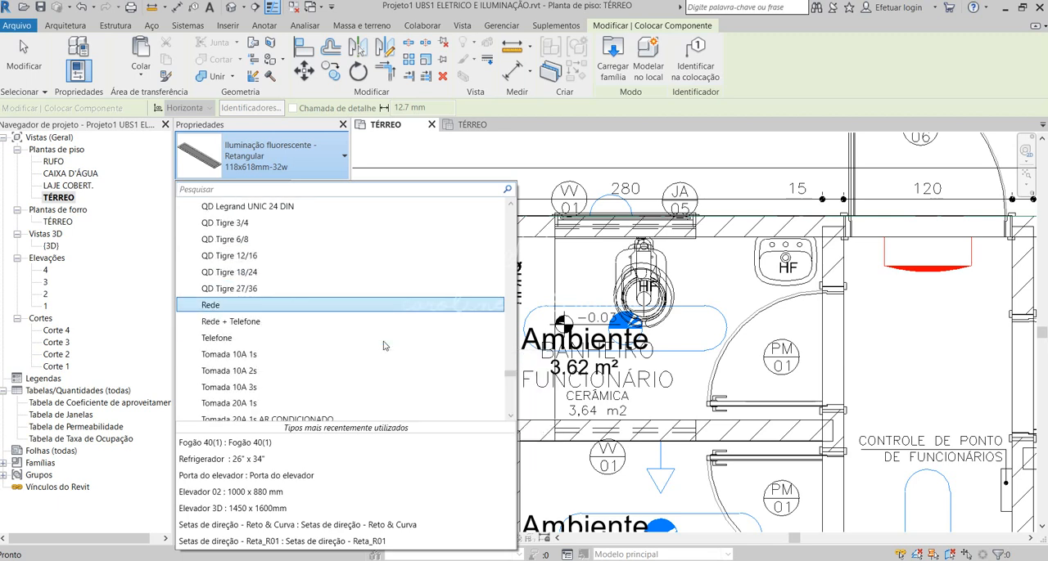
{"action": "scroll", "coordinate": [386, 345], "scroll_direction": "down", "scroll_amount": 1}
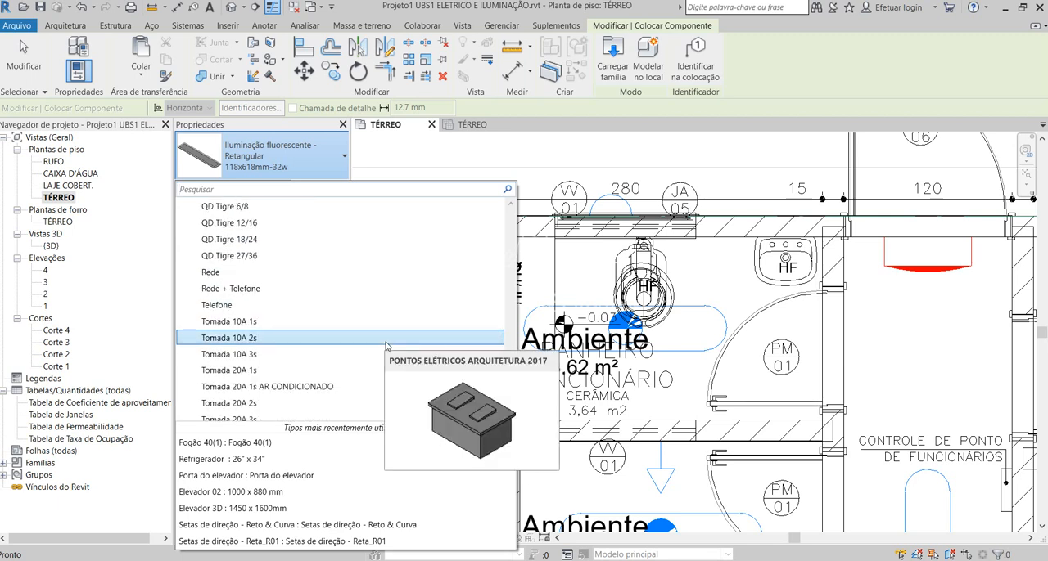
{"action": "scroll", "coordinate": [386, 345], "scroll_direction": "down", "scroll_amount": 1}
{"action": "scroll", "coordinate": [386, 345], "scroll_direction": "down", "scroll_amount": 1}
{"action": "scroll", "coordinate": [385, 345], "scroll_direction": "up", "scroll_amount": 7}
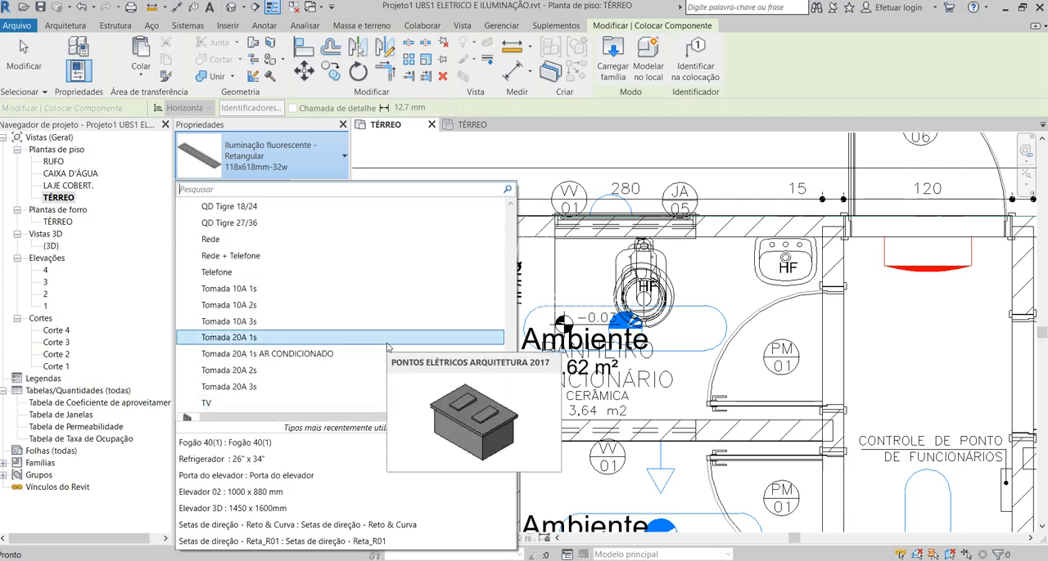
Place an Interruptor 1s switch from PONTOS ELÉTRICOS ARQUITETURA 2017 on the staff bathroom's door-side wall, beside the washbasin.
{"action": "scroll", "coordinate": [381, 343], "scroll_direction": "up", "scroll_amount": 15}
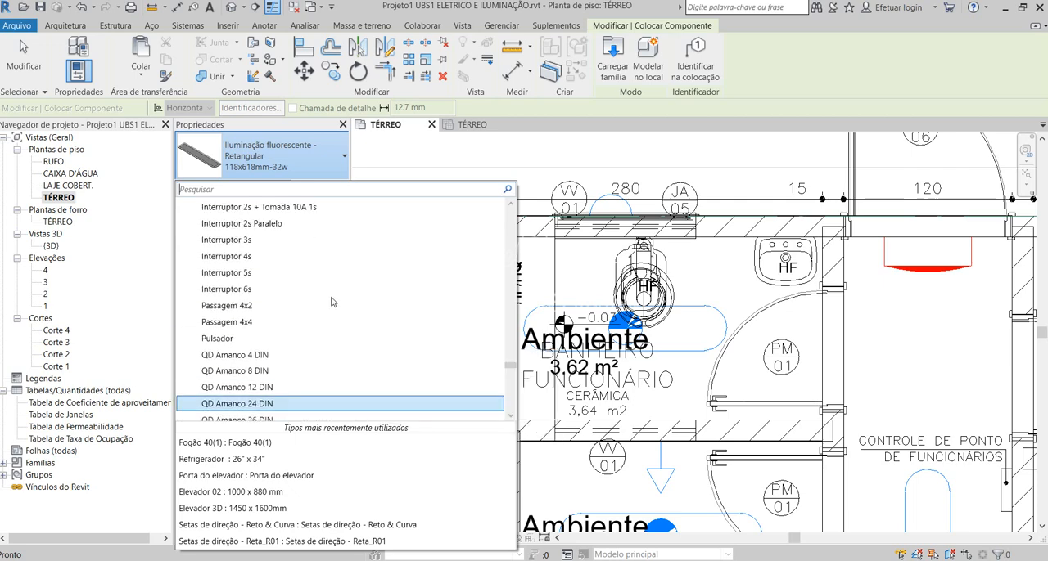
{"action": "scroll", "coordinate": [330, 305], "scroll_direction": "down", "scroll_amount": 3}
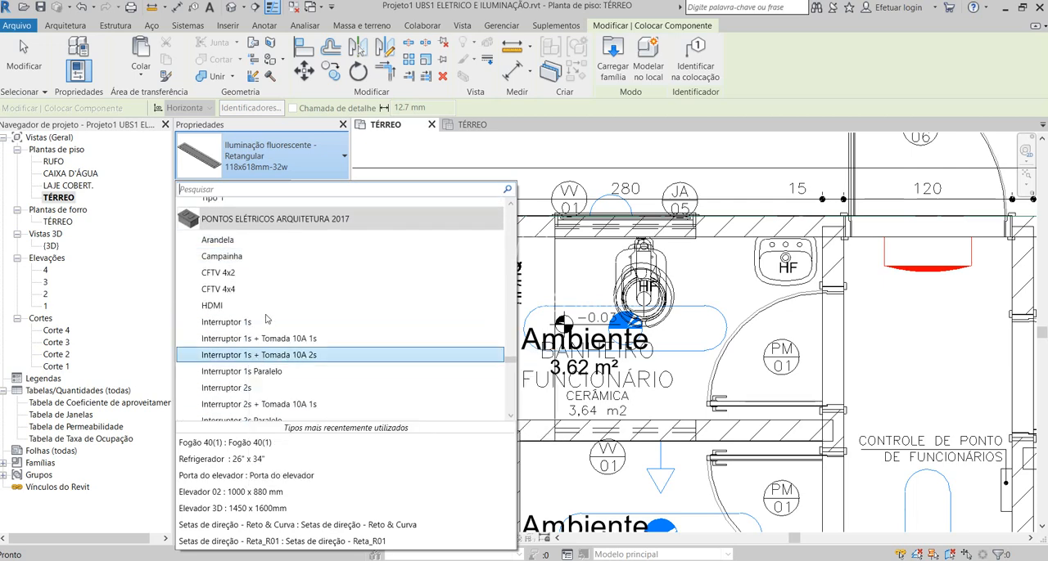
{"action": "left_click", "coordinate": [327, 316]}
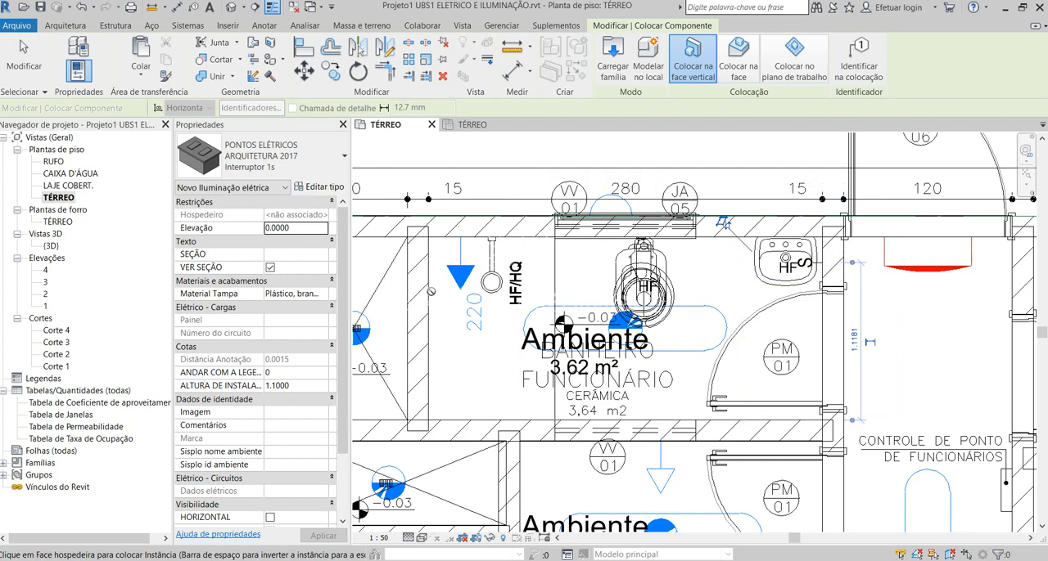
Place a Tomada 10A 1s socket on the staff bathroom's upper wall at the shower point, and end the placement.
{"action": "left_click", "coordinate": [256, 172]}
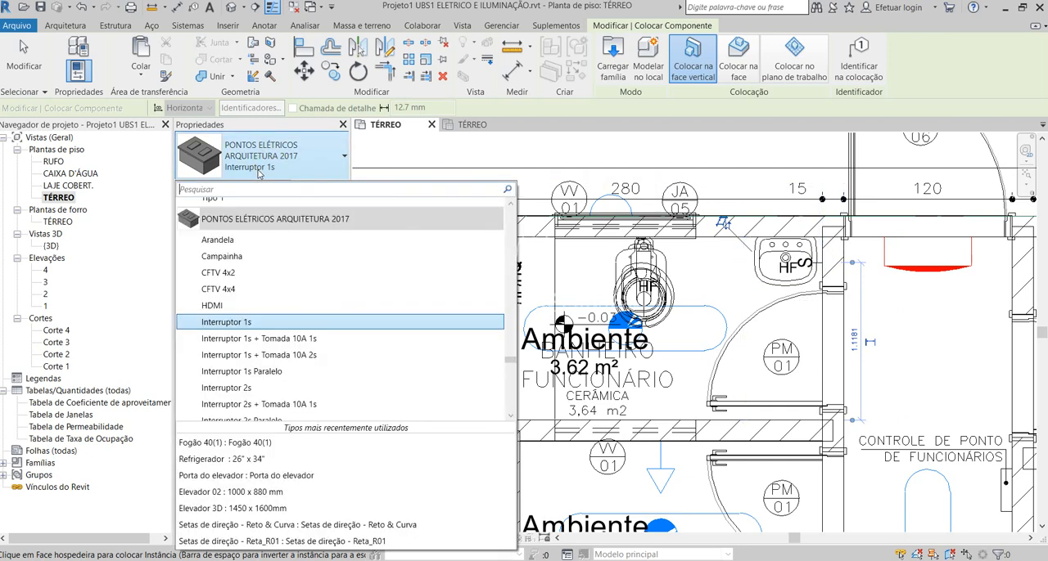
{"action": "scroll", "coordinate": [339, 325], "scroll_direction": "up", "scroll_amount": 2}
{"action": "scroll", "coordinate": [340, 325], "scroll_direction": "down", "scroll_amount": 8}
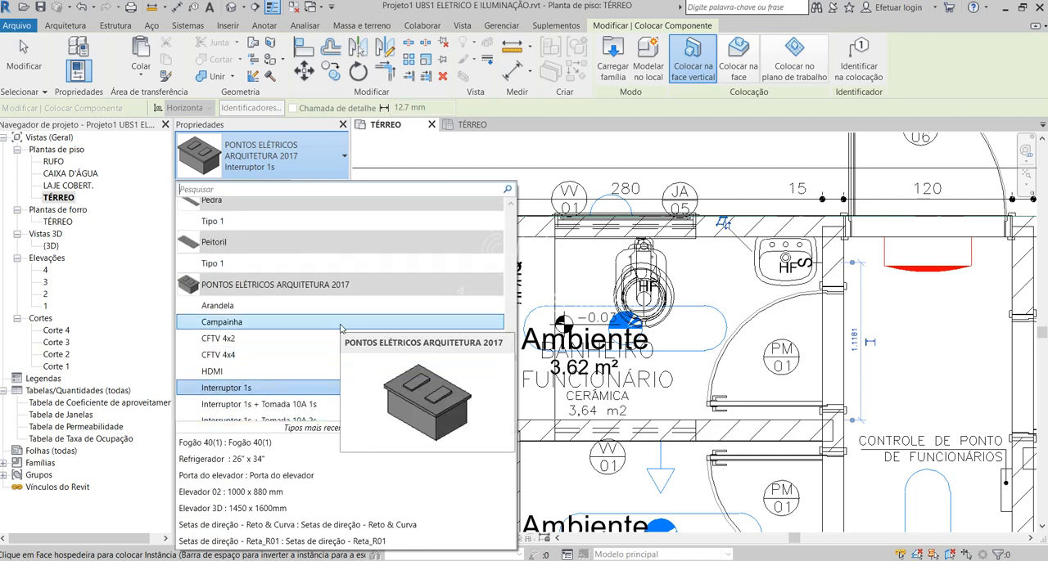
{"action": "scroll", "coordinate": [341, 329], "scroll_direction": "down", "scroll_amount": 4}
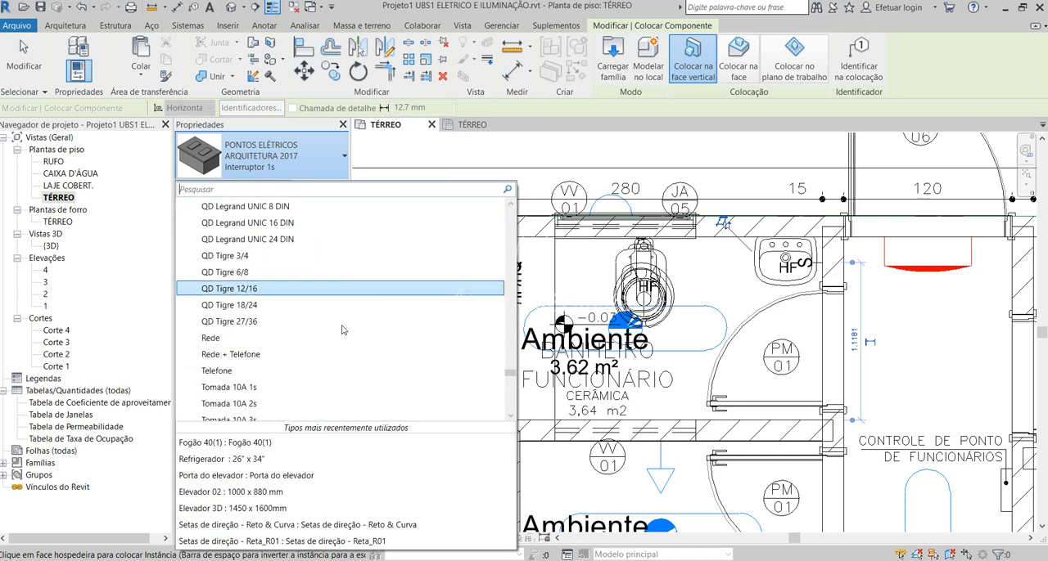
{"action": "scroll", "coordinate": [342, 329], "scroll_direction": "down", "scroll_amount": 1}
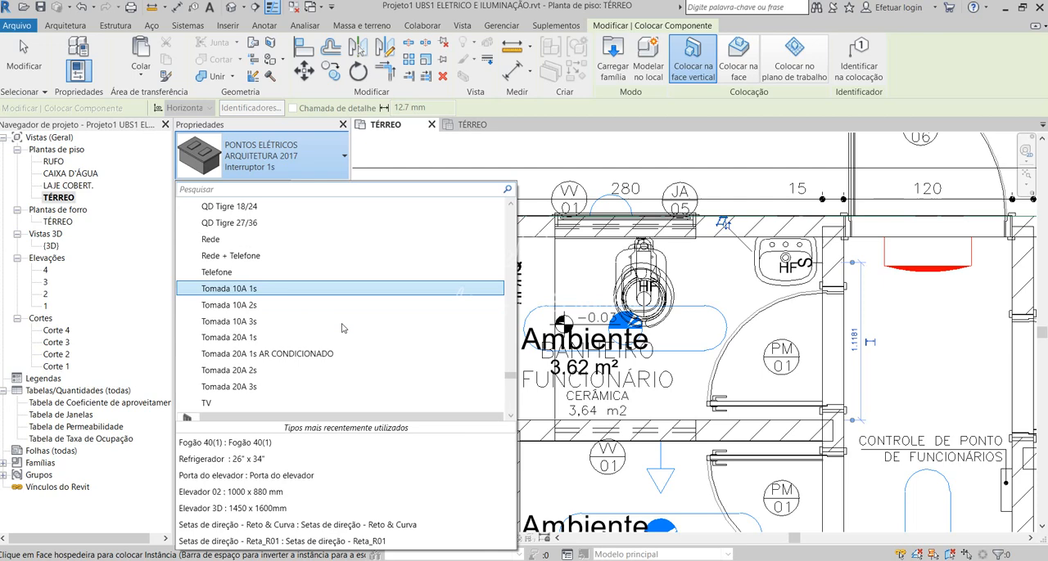
{"action": "left_click", "coordinate": [284, 291]}
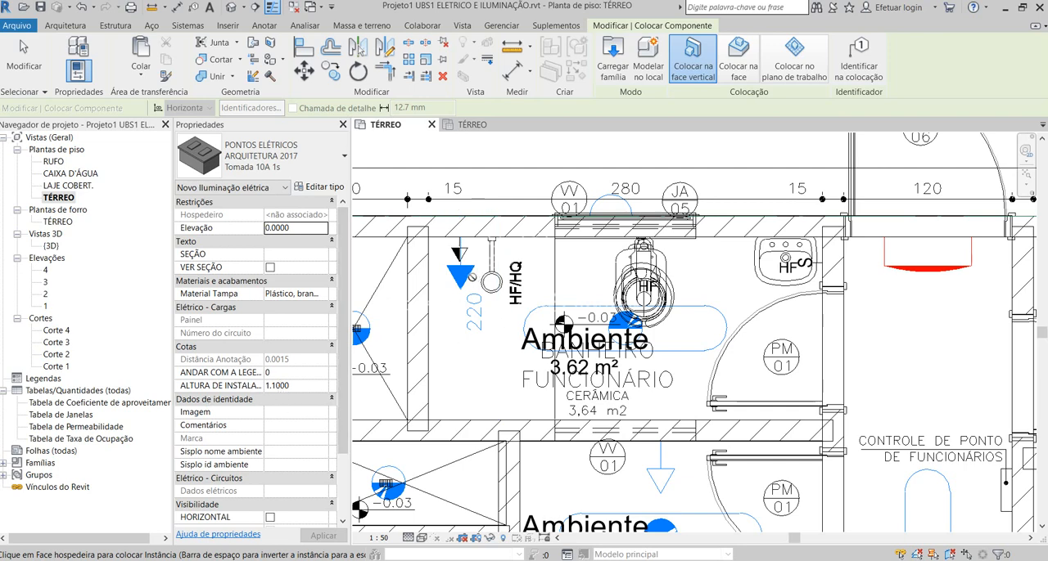
{"action": "key", "text": "Escape"}
Set the installation height of the shower's Tomada 10A 1s socket to 2.1000.
{"action": "left_click", "coordinate": [460, 256]}
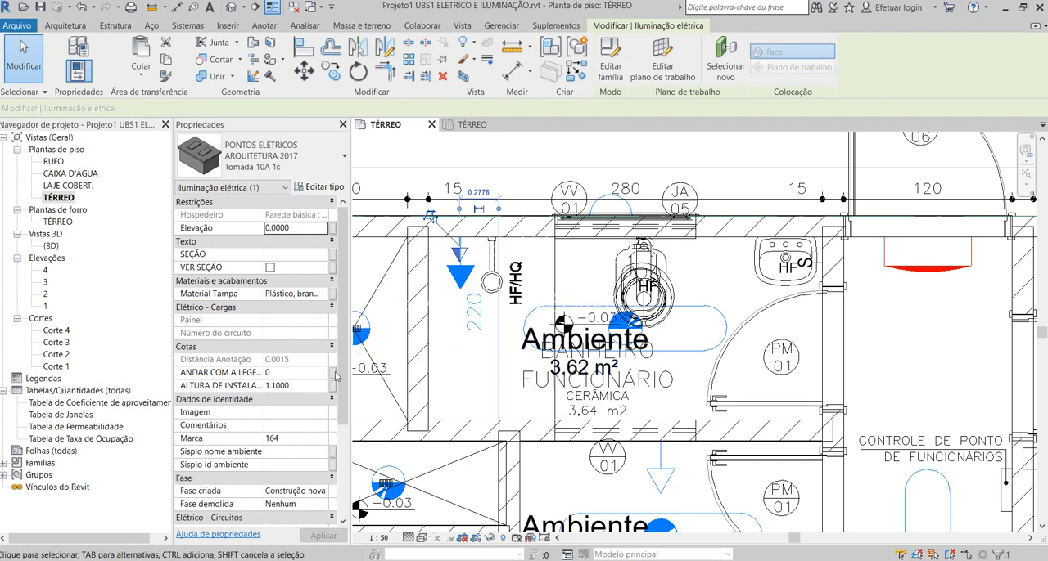
{"action": "left_click", "coordinate": [305, 385]}
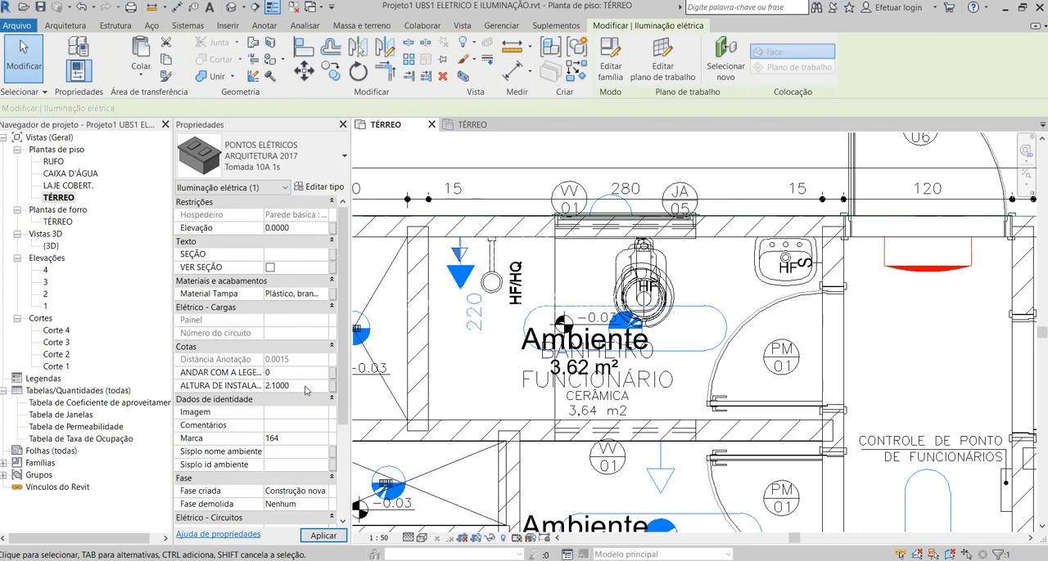
{"action": "left_click", "coordinate": [449, 307]}
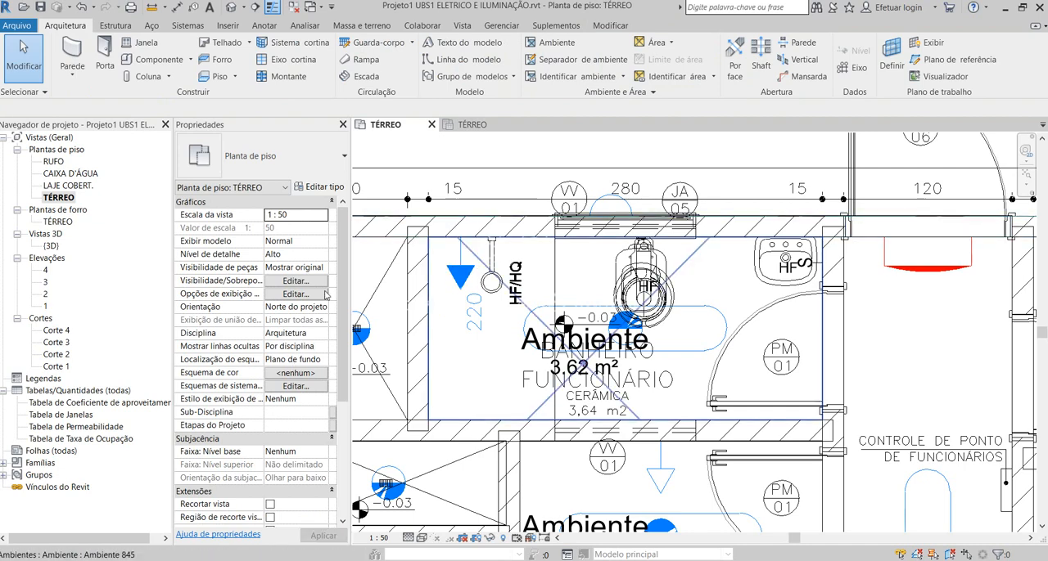
Change the TÉRREO floor plan's discipline to Elétrica, and check that the shower socket can be selected.
{"action": "scroll", "coordinate": [314, 379], "scroll_direction": "down", "scroll_amount": 5}
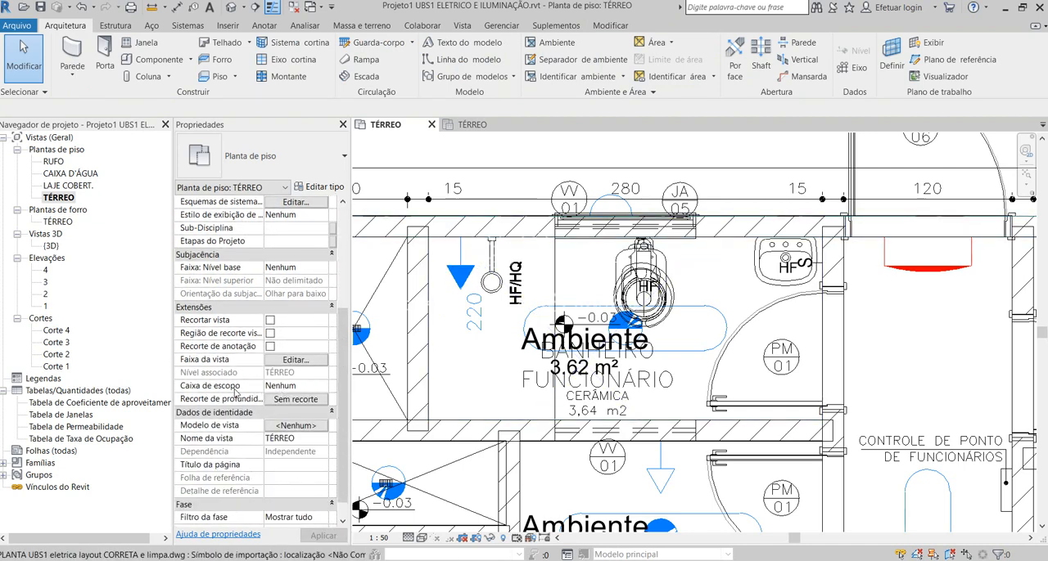
{"action": "scroll", "coordinate": [236, 393], "scroll_direction": "up", "scroll_amount": 3}
{"action": "scroll", "coordinate": [238, 397], "scroll_direction": "down", "scroll_amount": 3}
{"action": "scroll", "coordinate": [261, 416], "scroll_direction": "down", "scroll_amount": 1}
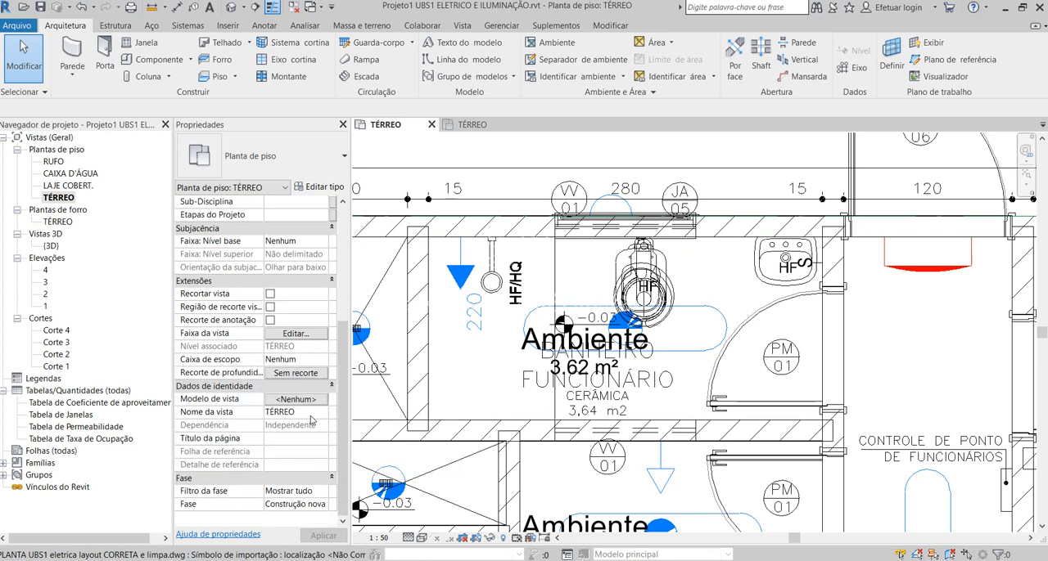
{"action": "scroll", "coordinate": [311, 420], "scroll_direction": "up", "scroll_amount": 4}
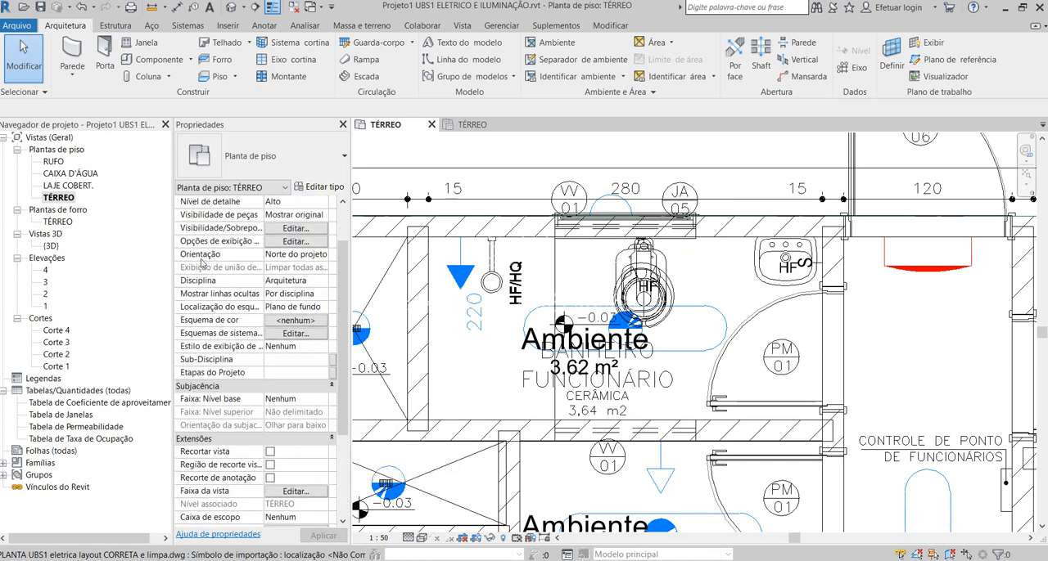
{"action": "left_click", "coordinate": [322, 280]}
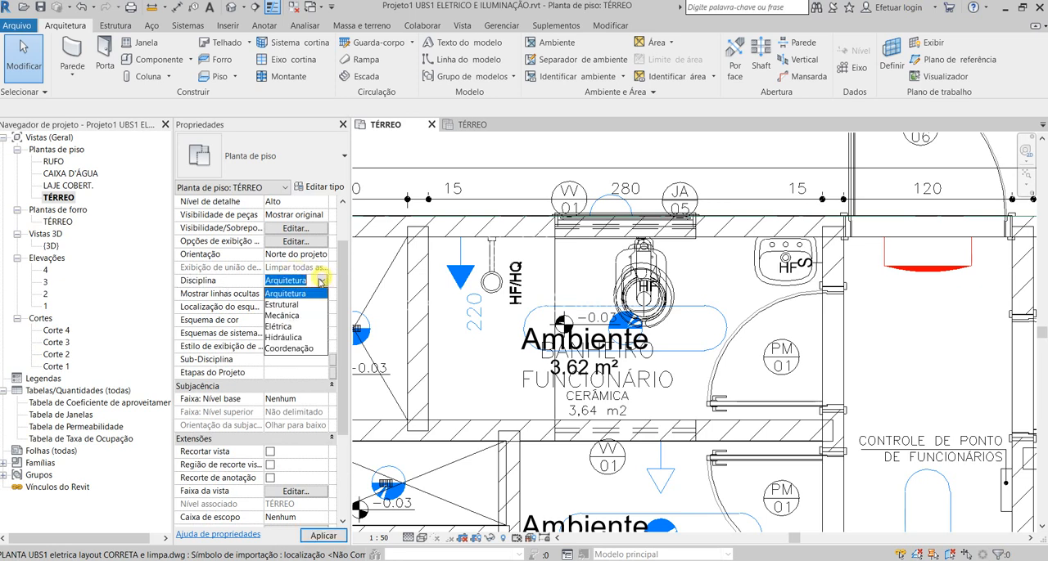
{"action": "left_click", "coordinate": [286, 326]}
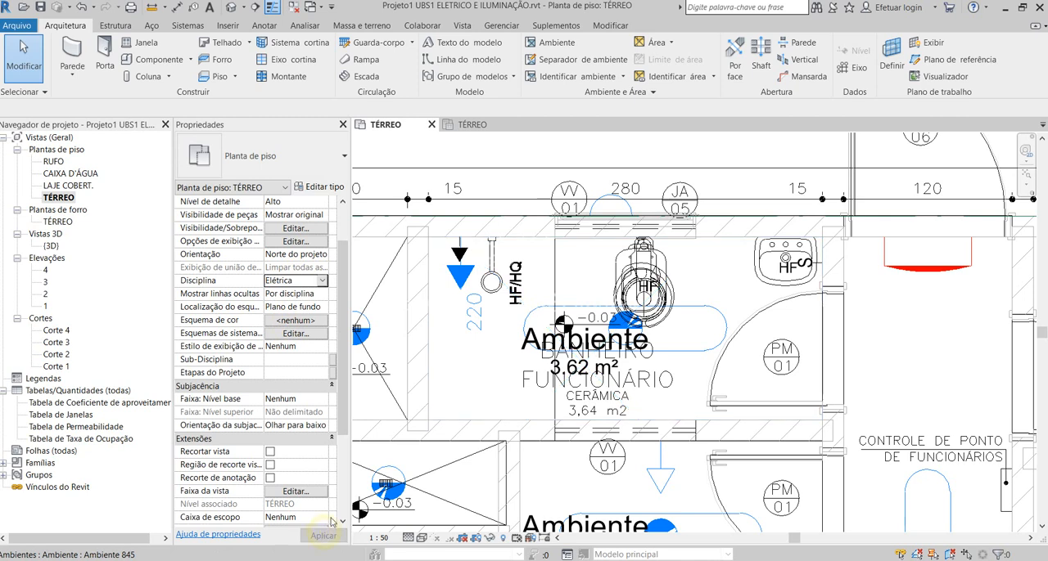
{"action": "left_click", "coordinate": [464, 255]}
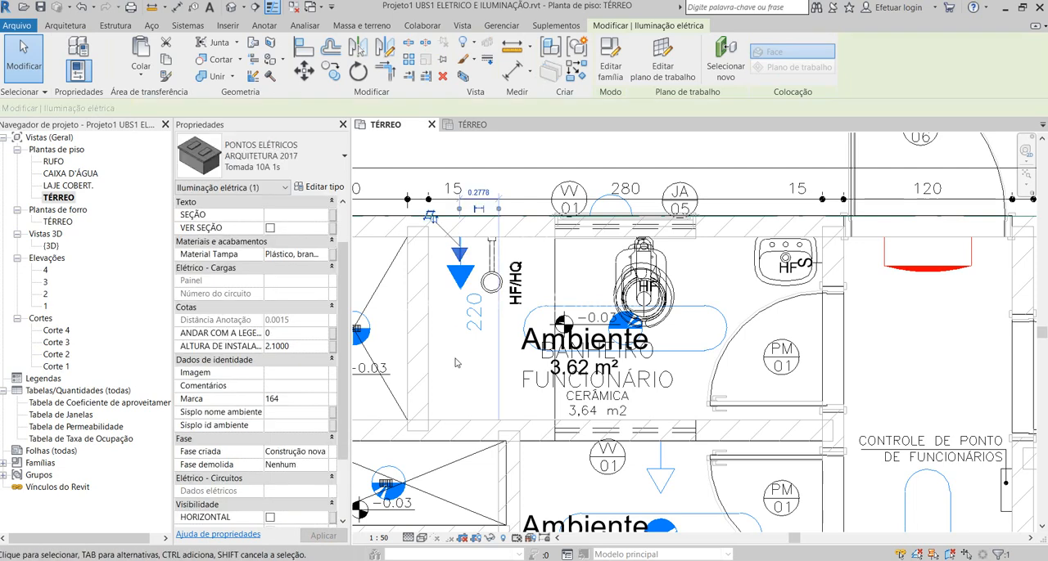
{"action": "key", "text": "Escape"}
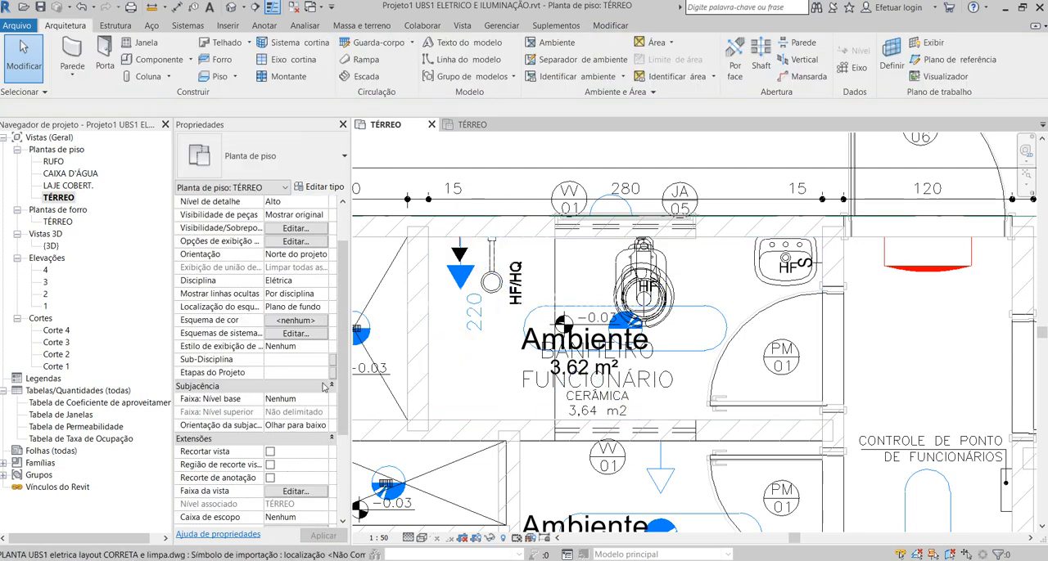
Switch the TÉRREO floor plan's discipline to Coordenação and back to Elétrica.
{"action": "left_click", "coordinate": [323, 281]}
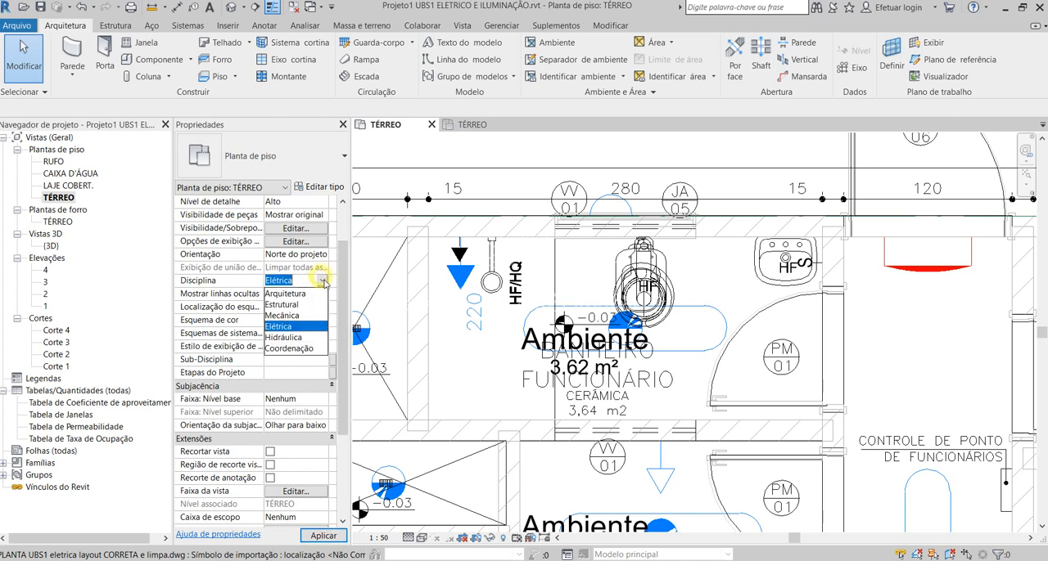
{"action": "left_click", "coordinate": [322, 280]}
{"action": "left_click", "coordinate": [323, 280]}
{"action": "left_click", "coordinate": [295, 353]}
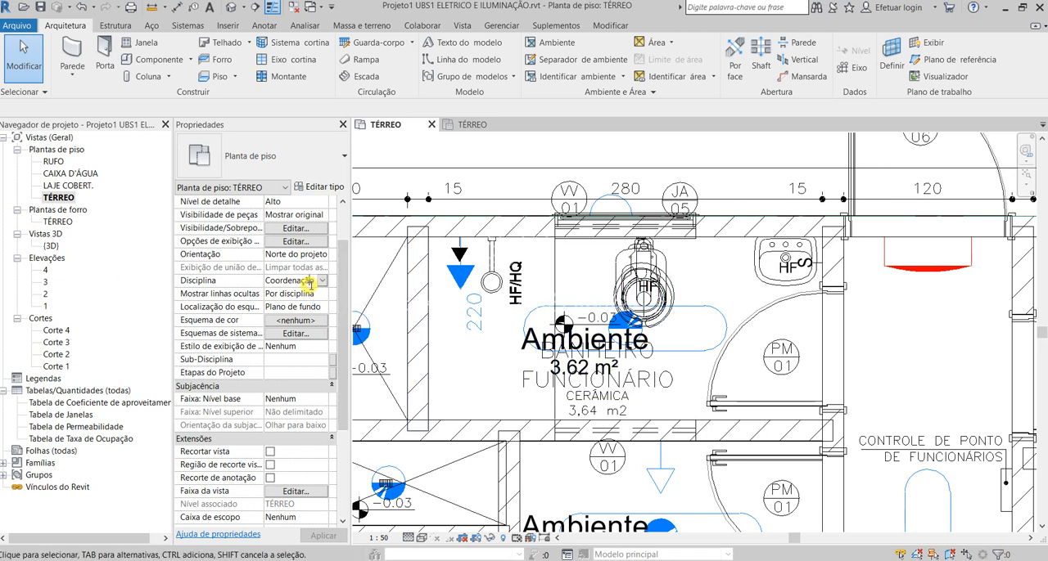
{"action": "left_click", "coordinate": [322, 281]}
{"action": "left_click", "coordinate": [279, 327]}
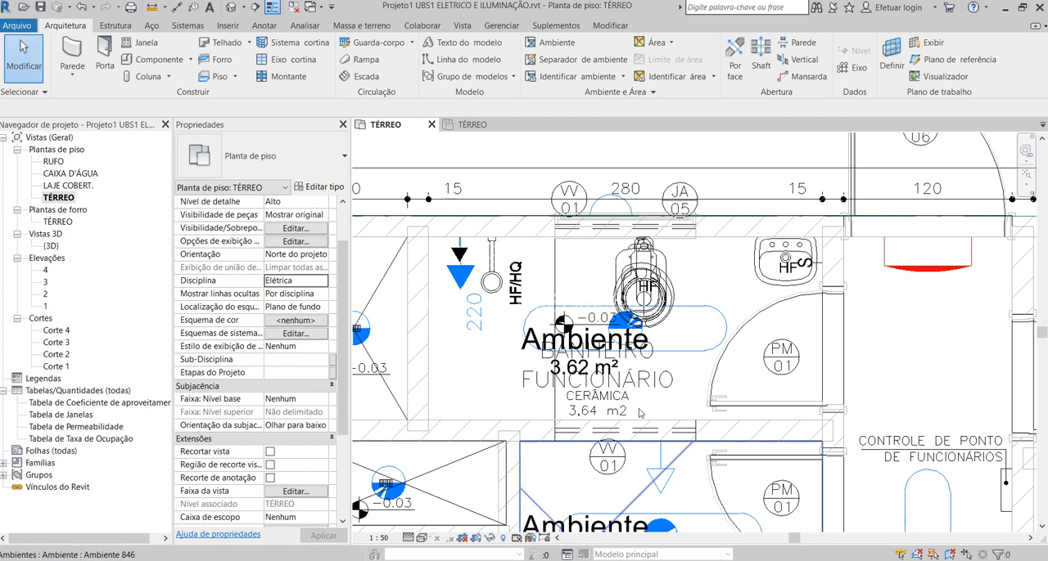
Examine the instance parameters of the staff bathroom's shower socket, including its elevation, installation height and visibility options.
{"action": "left_click", "coordinate": [460, 262]}
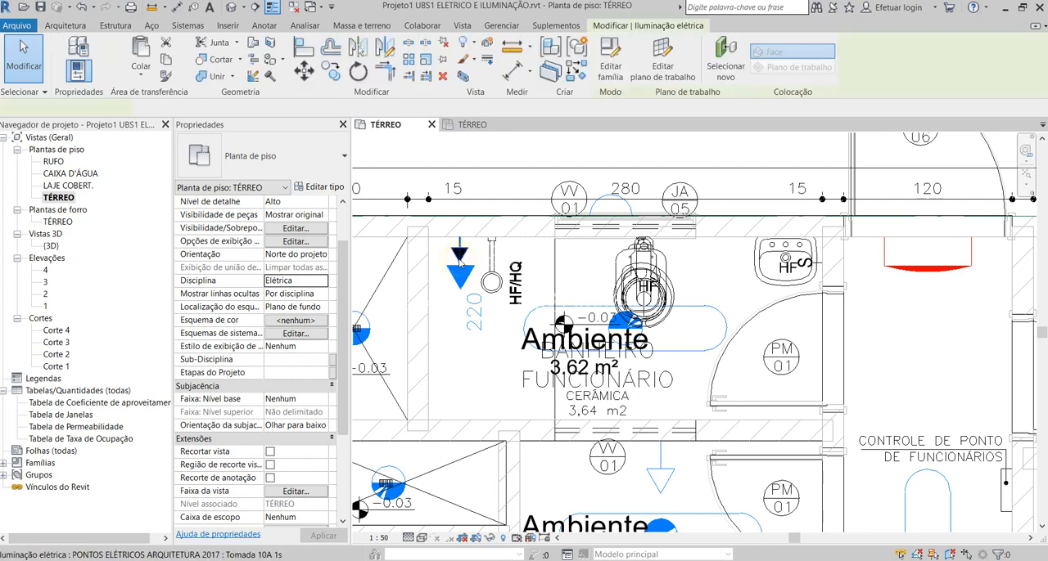
{"action": "scroll", "coordinate": [309, 321], "scroll_direction": "down", "scroll_amount": 1}
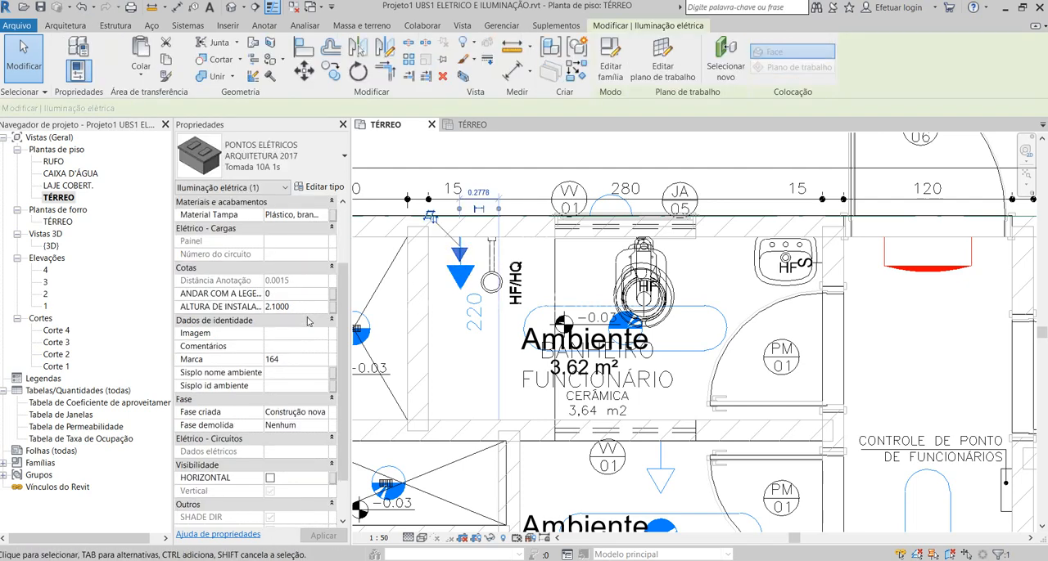
{"action": "scroll", "coordinate": [308, 321], "scroll_direction": "down", "scroll_amount": 1}
{"action": "scroll", "coordinate": [308, 325], "scroll_direction": "up", "scroll_amount": 3}
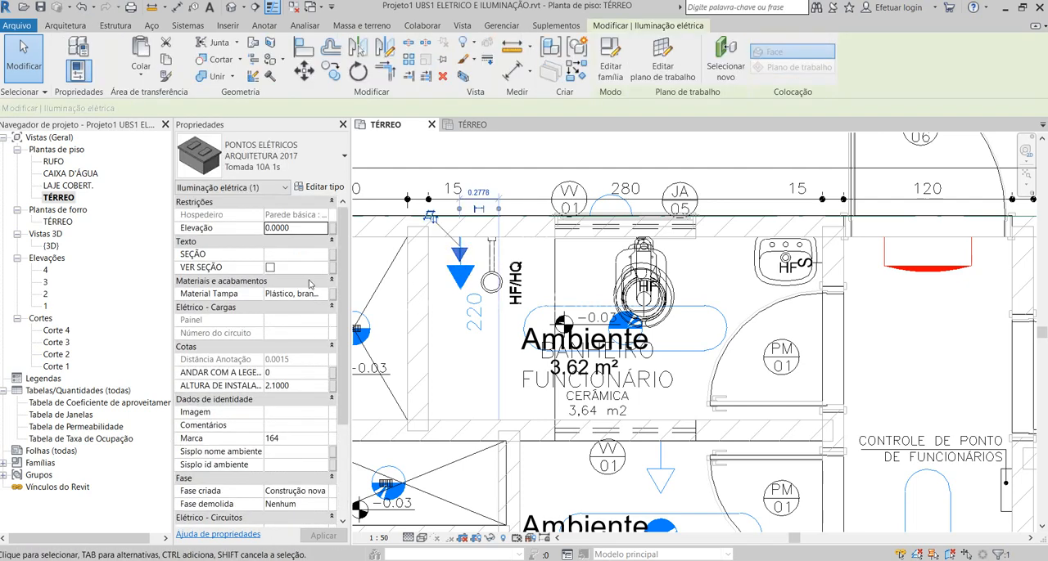
{"action": "scroll", "coordinate": [316, 275], "scroll_direction": "down", "scroll_amount": 4}
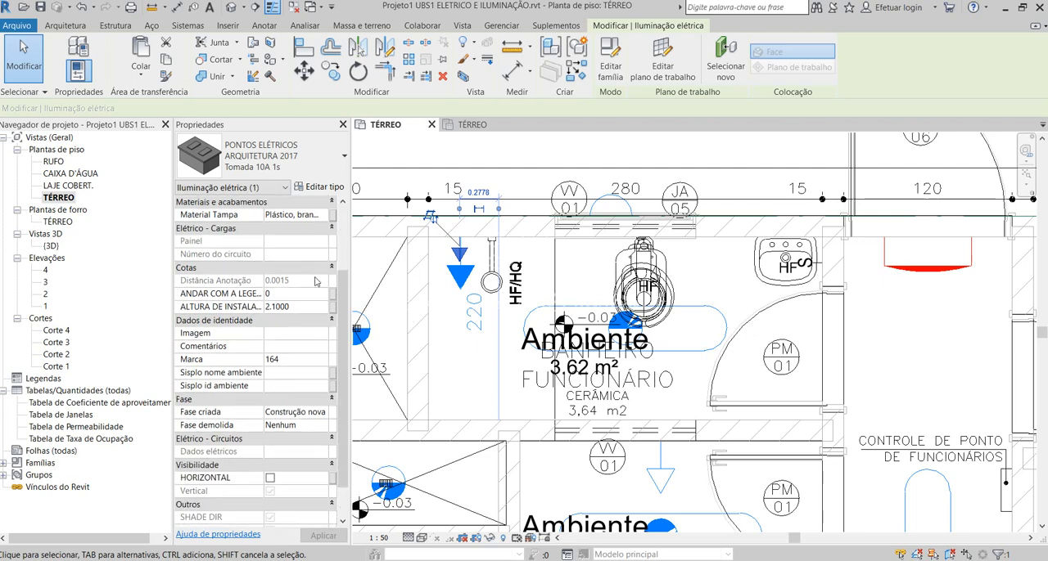
{"action": "scroll", "coordinate": [319, 281], "scroll_direction": "up", "scroll_amount": 5}
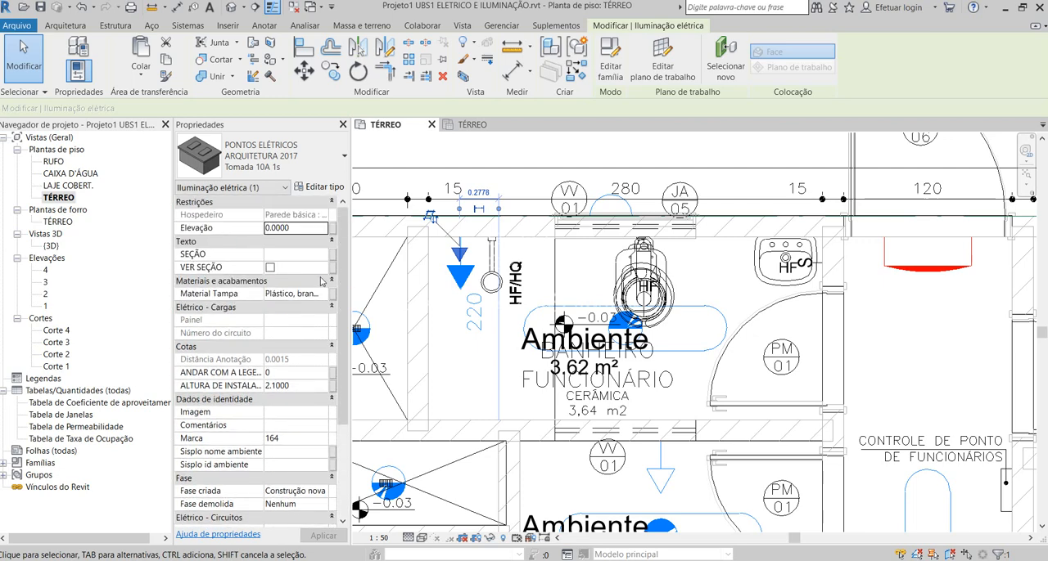
Look through the available PONTOS ELÉTRICOS ARQUITETURA 2017 types for a shower point, and review the socket's remaining parameters.
{"action": "left_click", "coordinate": [314, 167]}
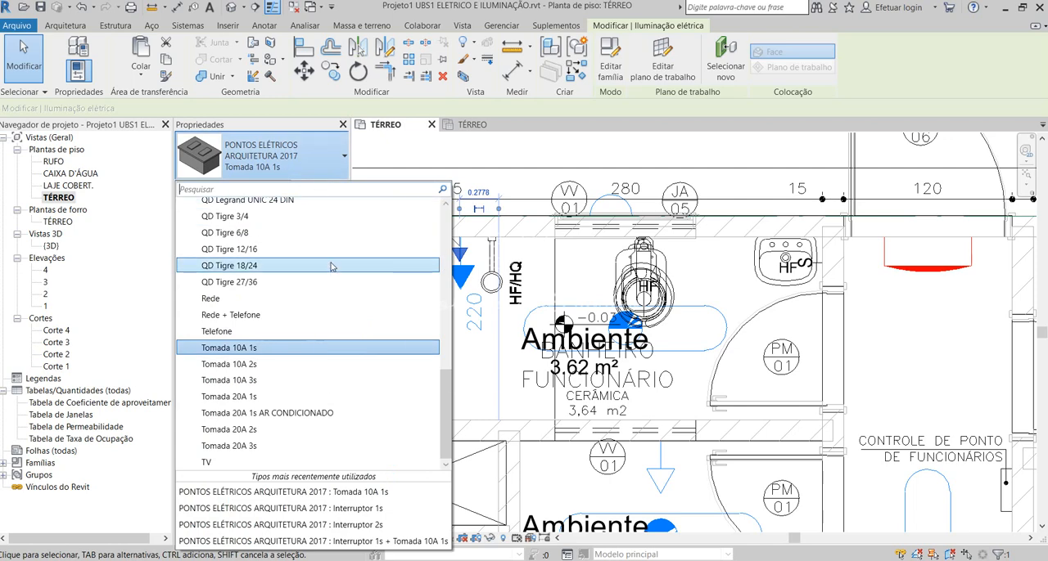
{"action": "scroll", "coordinate": [331, 320], "scroll_direction": "up", "scroll_amount": 3}
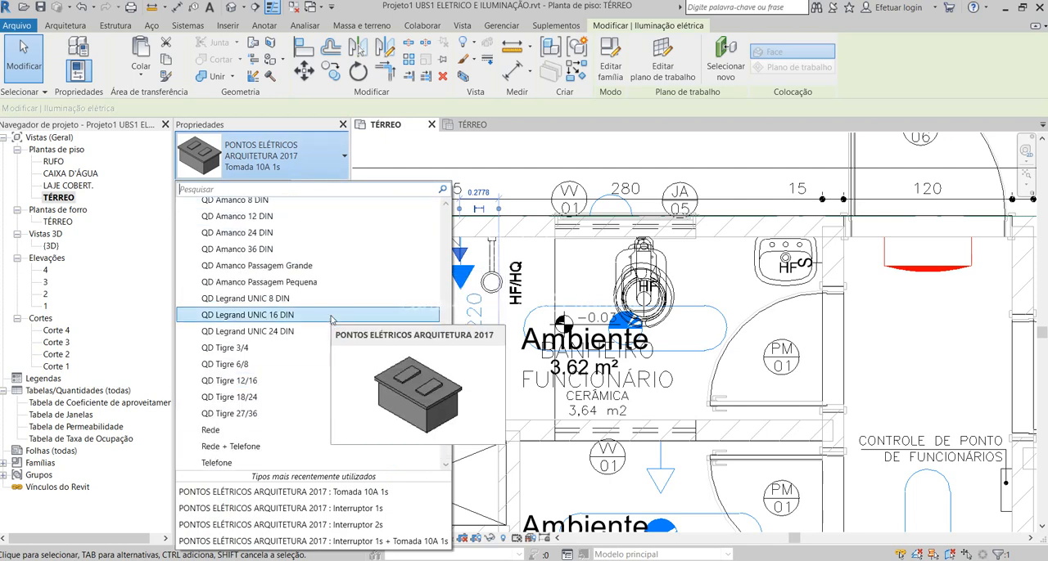
{"action": "scroll", "coordinate": [332, 320], "scroll_direction": "up", "scroll_amount": 6}
{"action": "scroll", "coordinate": [332, 320], "scroll_direction": "up", "scroll_amount": 2}
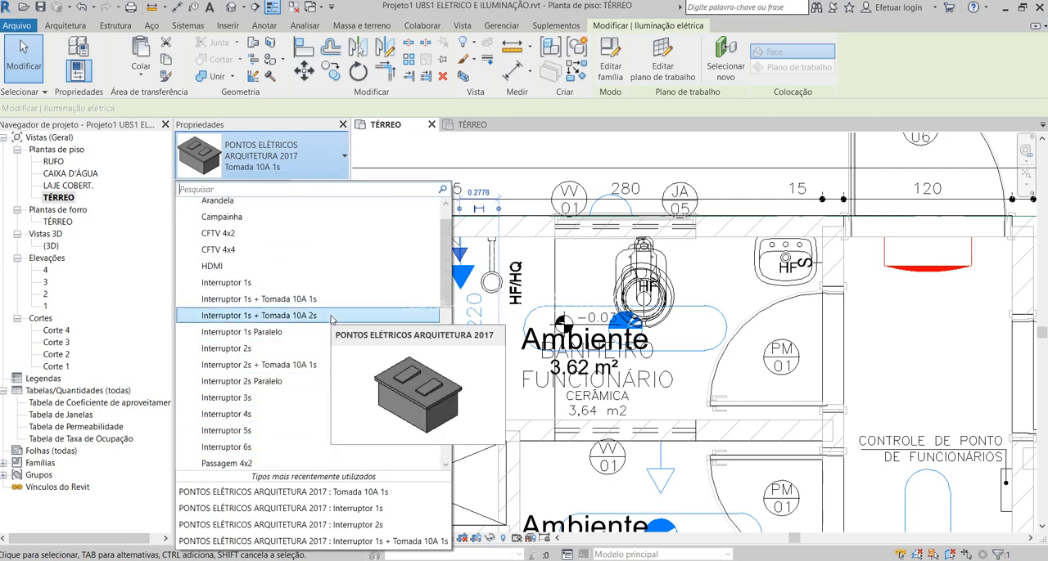
{"action": "left_click", "coordinate": [455, 328]}
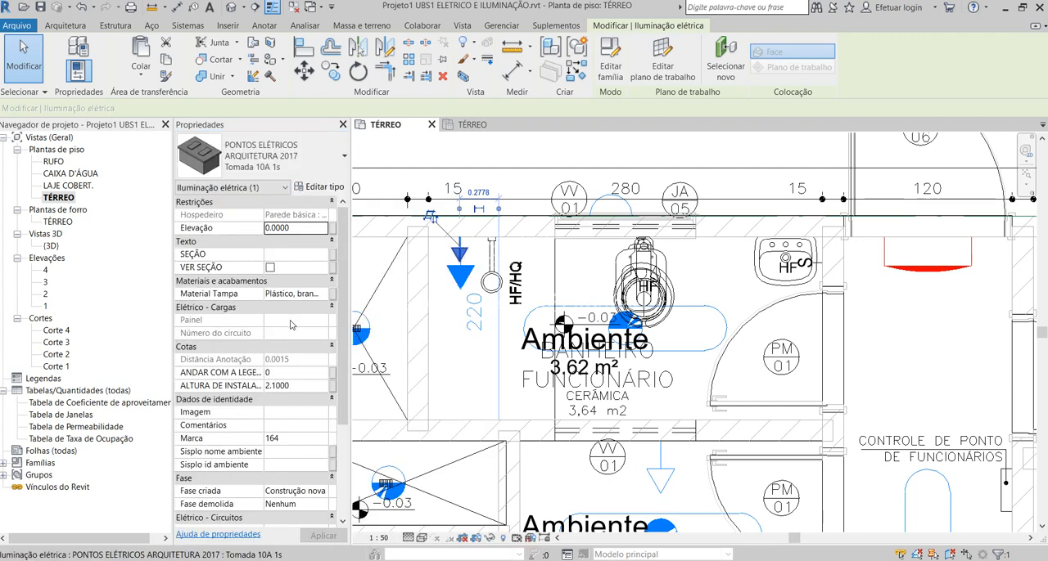
{"action": "scroll", "coordinate": [290, 325], "scroll_direction": "down", "scroll_amount": 4}
{"action": "scroll", "coordinate": [294, 326], "scroll_direction": "down", "scroll_amount": 1}
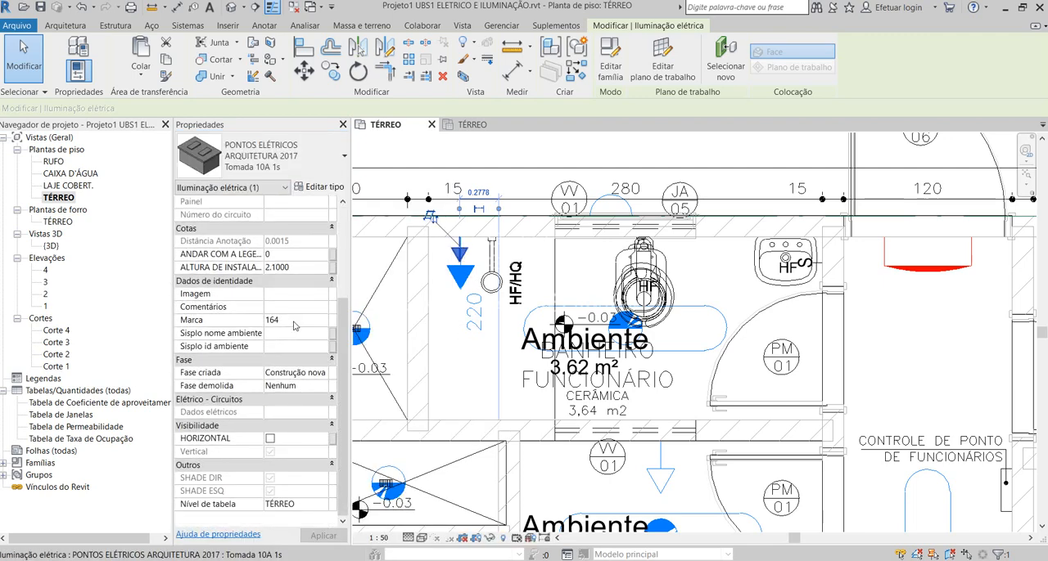
{"action": "left_click", "coordinate": [442, 313]}
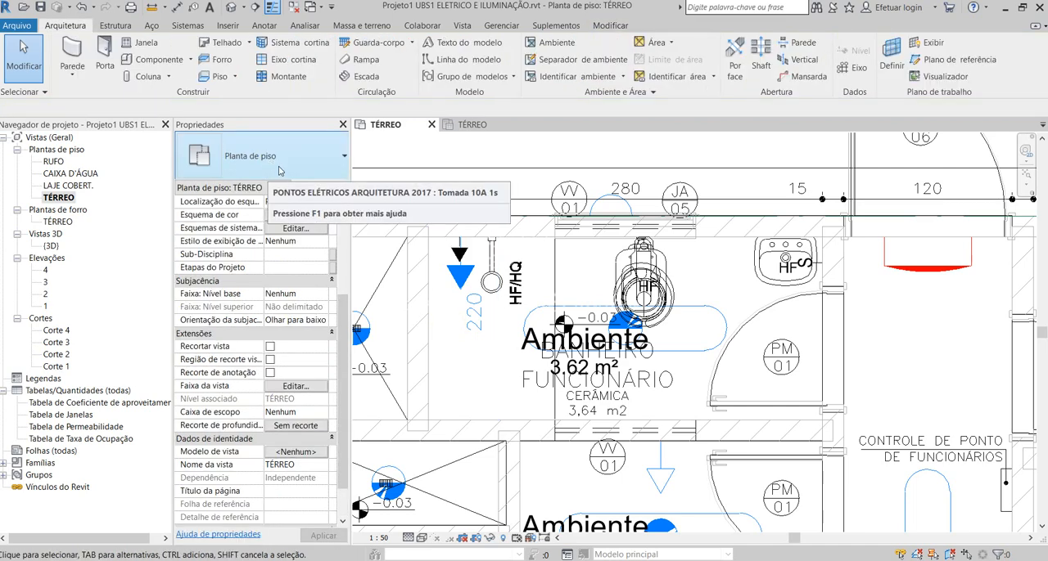
Change the staff bathroom's shower socket to the type Tomada 10A 2s.
{"action": "left_click", "coordinate": [461, 277]}
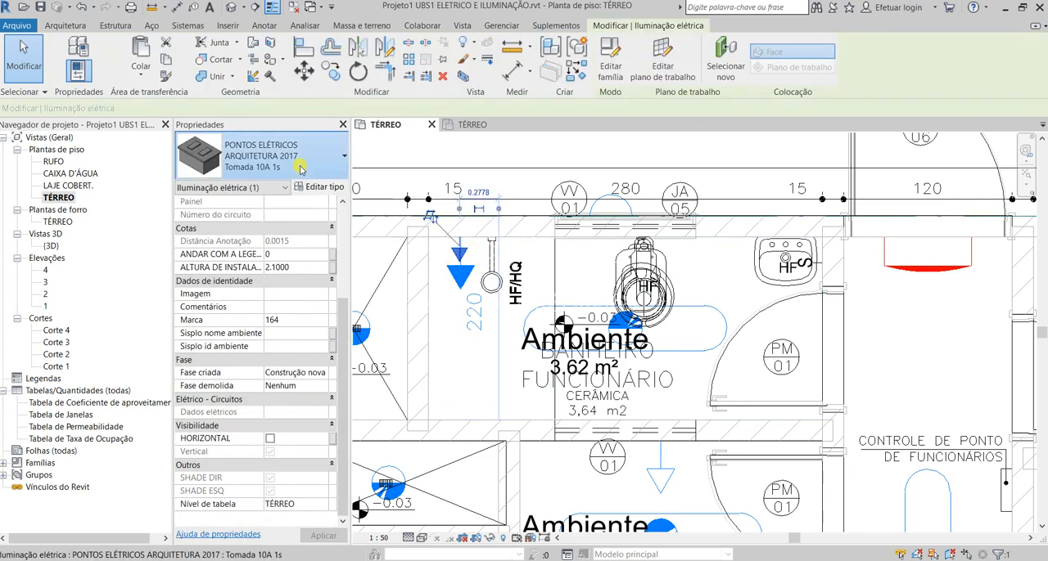
{"action": "left_click", "coordinate": [302, 160]}
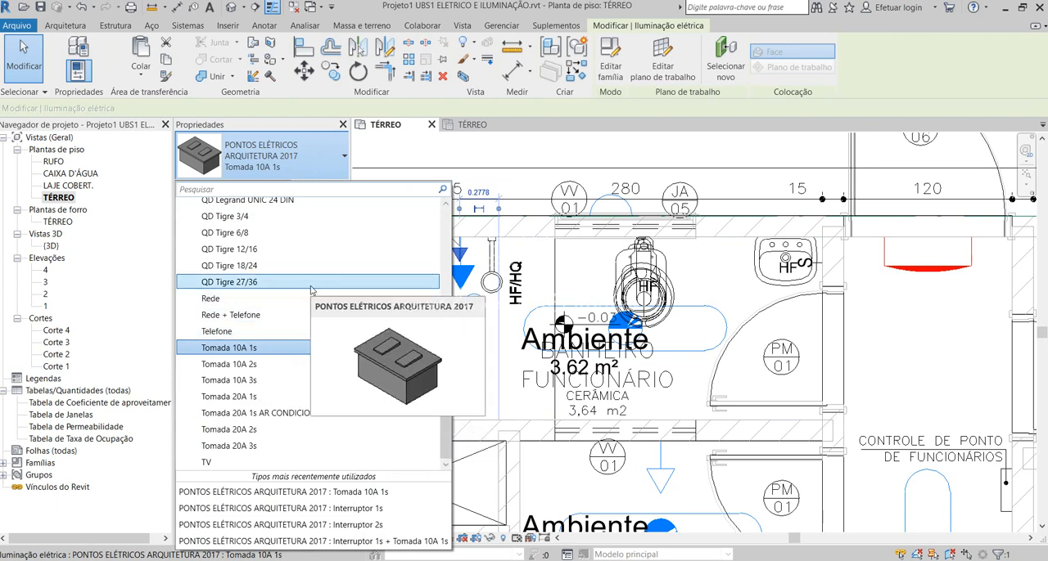
{"action": "scroll", "coordinate": [312, 290], "scroll_direction": "up", "scroll_amount": 4}
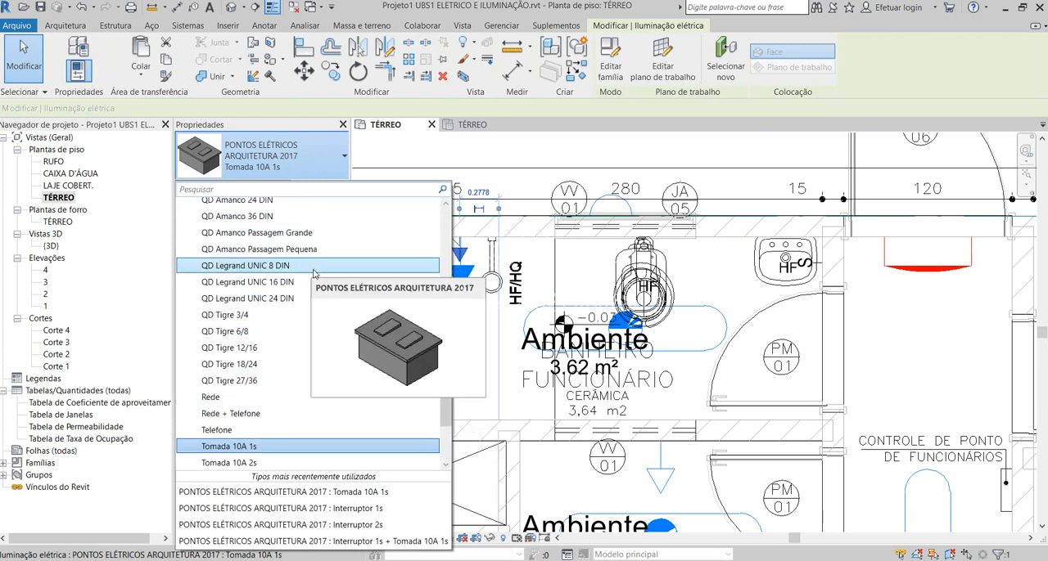
{"action": "scroll", "coordinate": [317, 292], "scroll_direction": "up", "scroll_amount": 3}
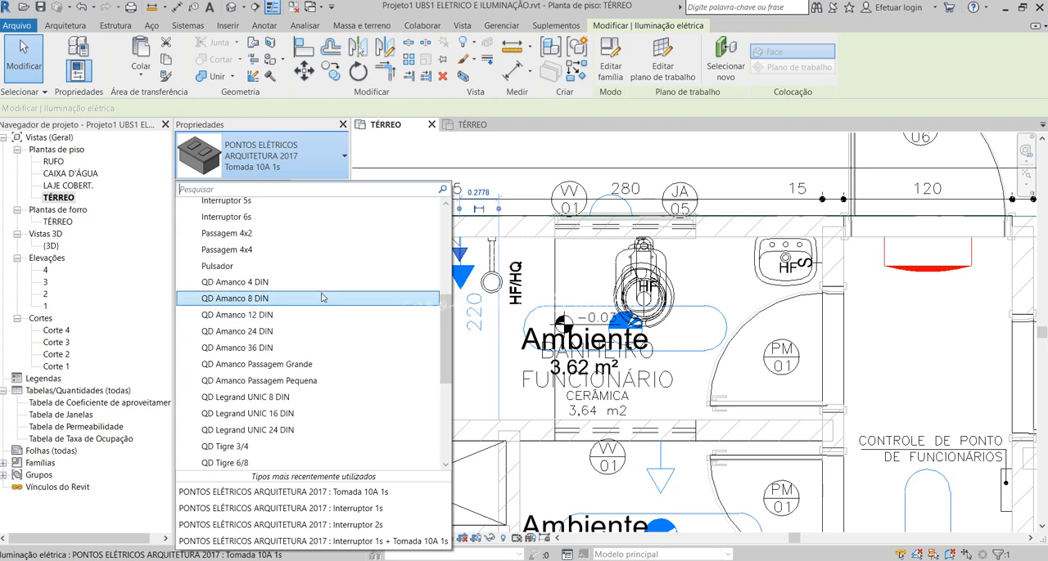
{"action": "scroll", "coordinate": [322, 298], "scroll_direction": "down", "scroll_amount": 7}
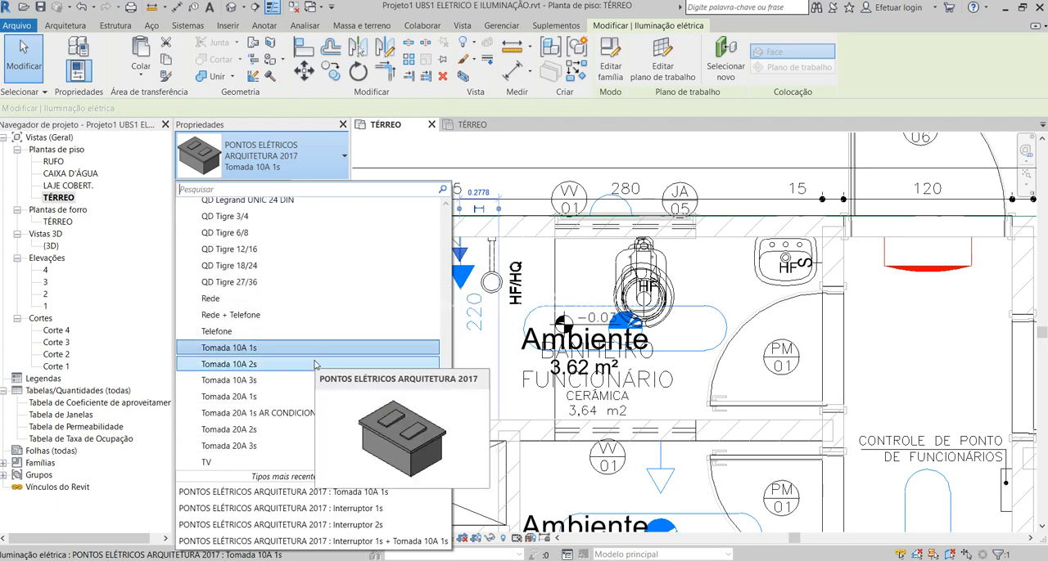
{"action": "left_click", "coordinate": [311, 368]}
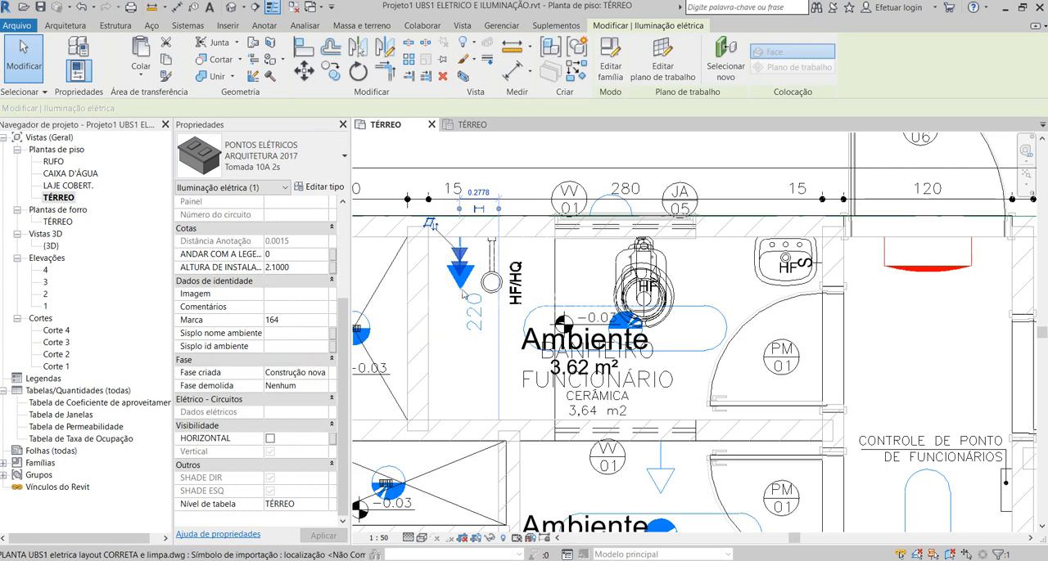
{"action": "key", "text": "Escape"}
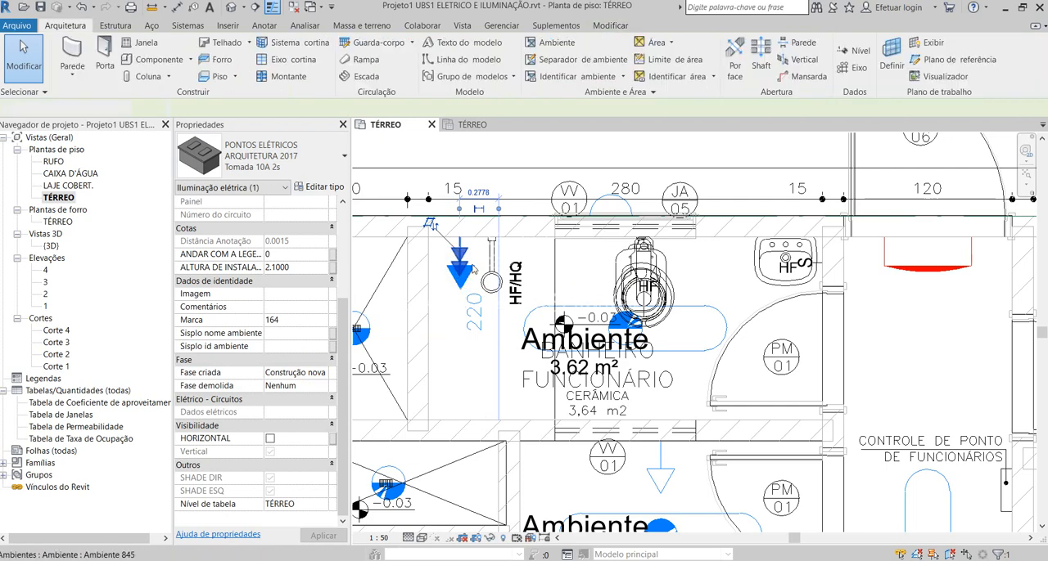
Compare the Tomada 10A 2s symbol with the plan's shower point, and examine the socket's parameters.
{"action": "scroll", "coordinate": [478, 260], "scroll_direction": "up", "scroll_amount": 1}
{"action": "scroll", "coordinate": [478, 261], "scroll_direction": "up", "scroll_amount": 1}
{"action": "scroll", "coordinate": [462, 274], "scroll_direction": "down", "scroll_amount": 2}
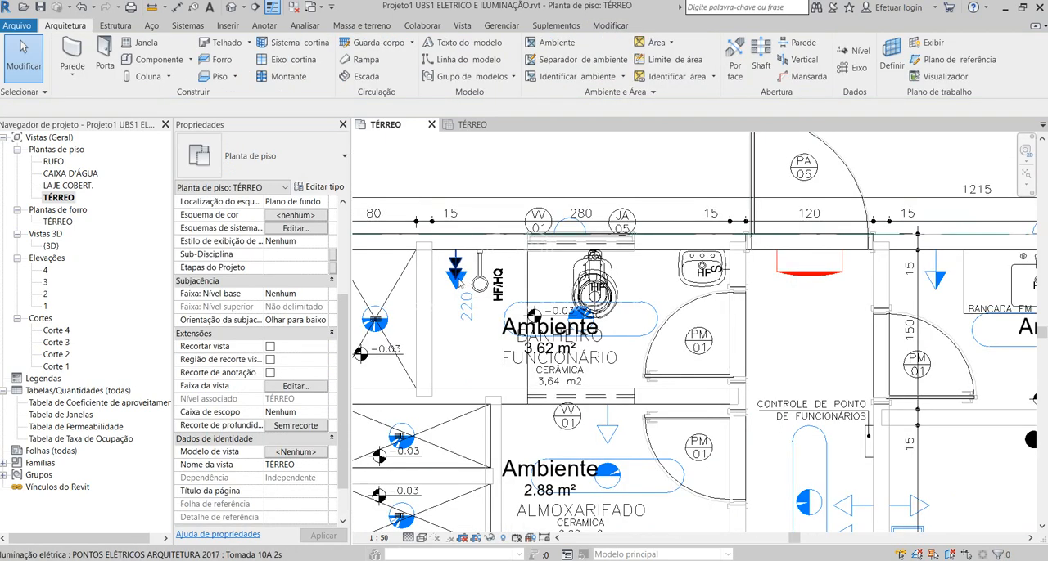
{"action": "left_click", "coordinate": [456, 279]}
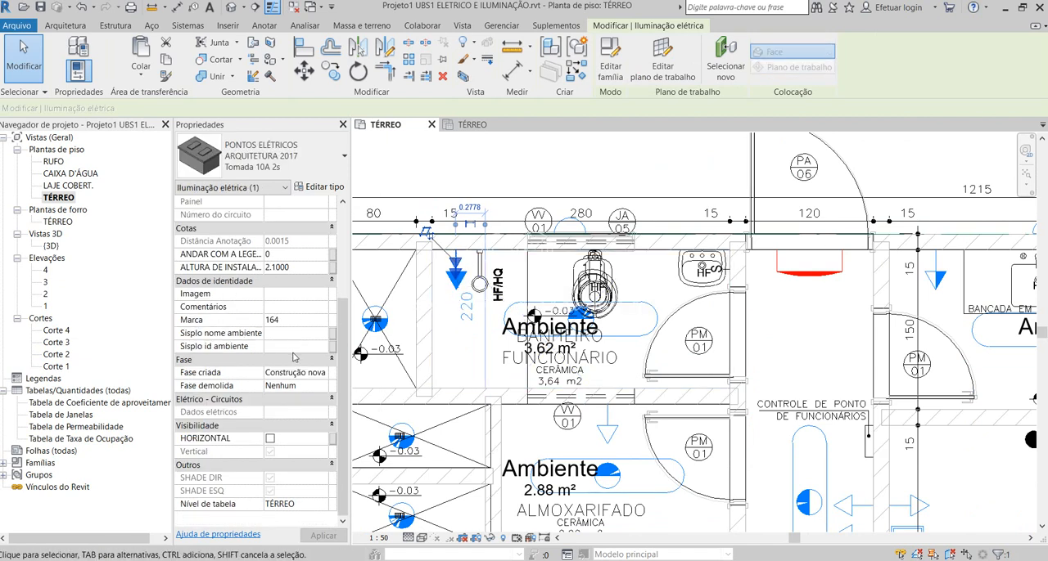
{"action": "scroll", "coordinate": [299, 365], "scroll_direction": "up", "scroll_amount": 1}
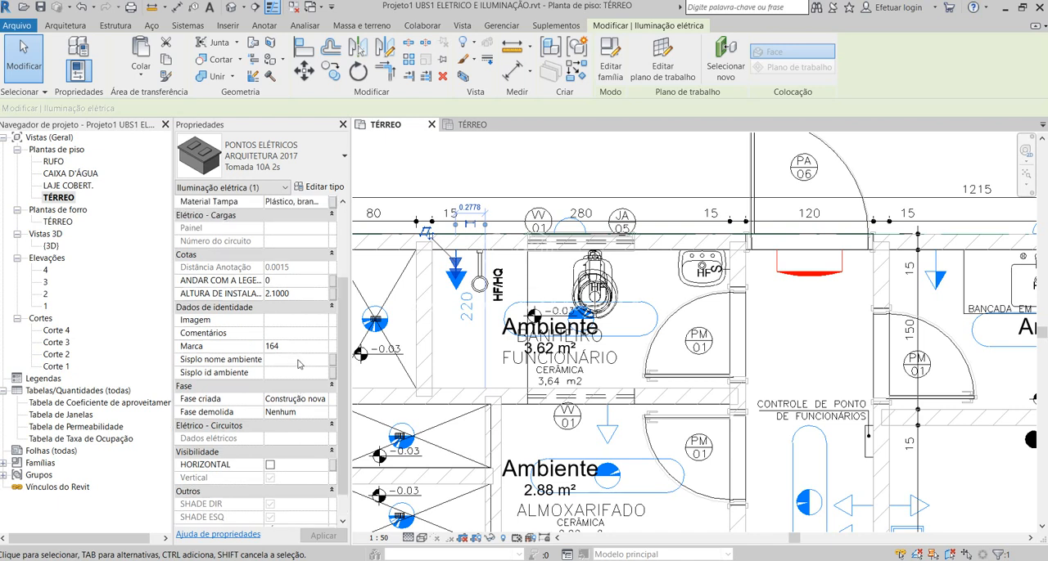
{"action": "scroll", "coordinate": [299, 365], "scroll_direction": "up", "scroll_amount": 3}
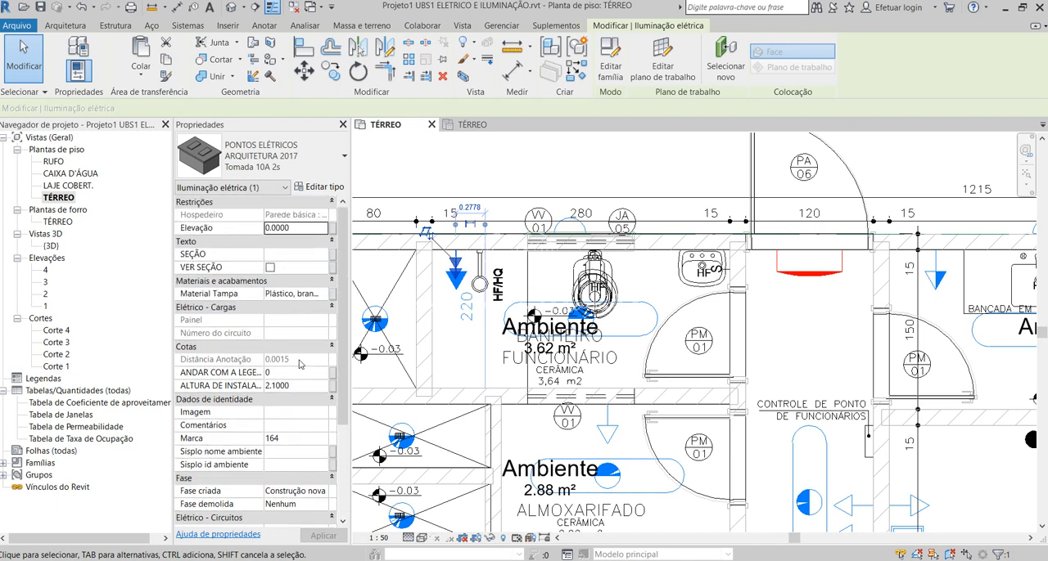
{"action": "scroll", "coordinate": [301, 366], "scroll_direction": "down", "scroll_amount": 3}
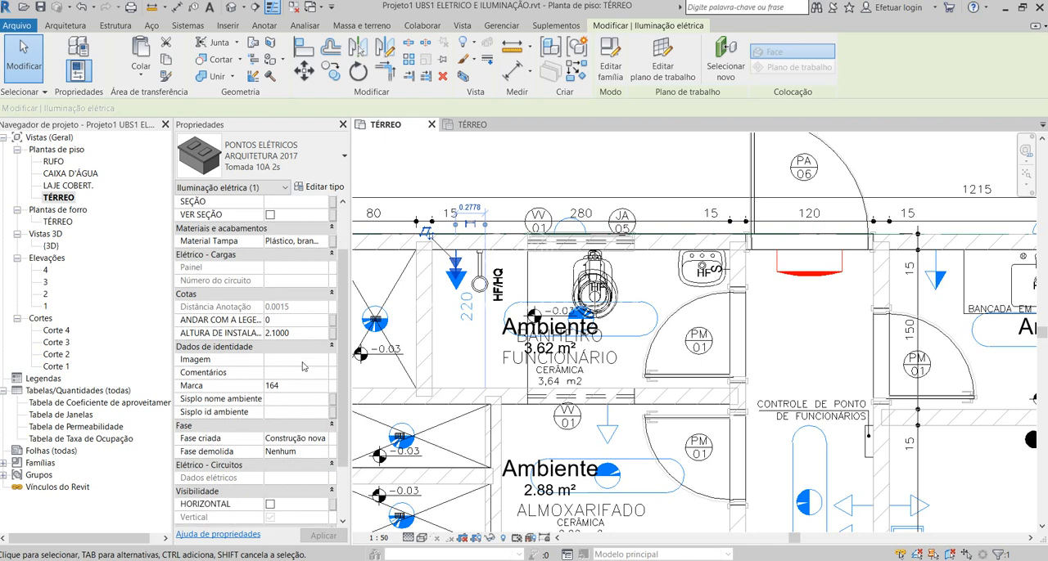
{"action": "scroll", "coordinate": [304, 365], "scroll_direction": "down", "scroll_amount": 2}
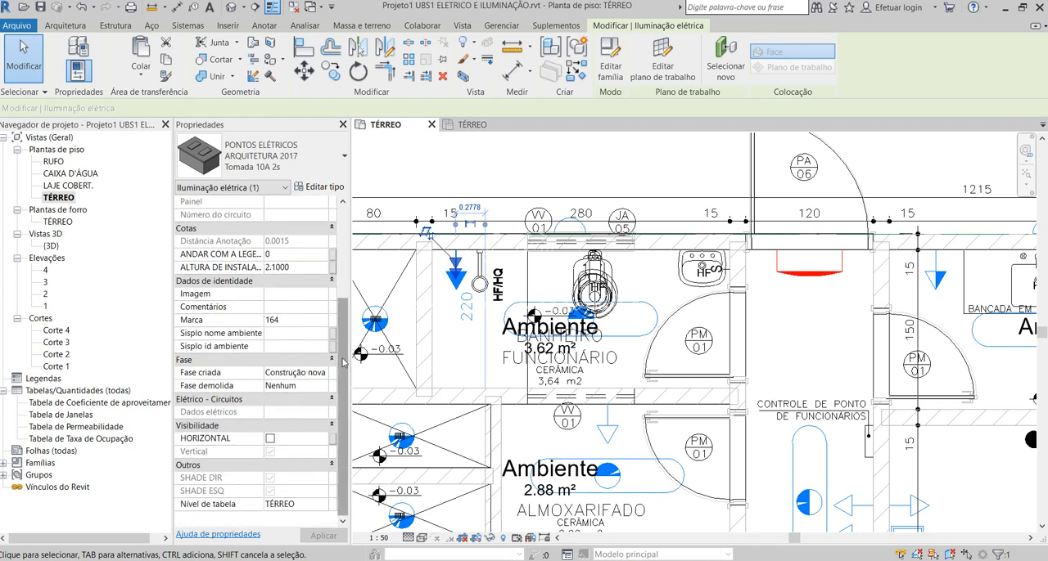
{"action": "key", "text": "Escape"}
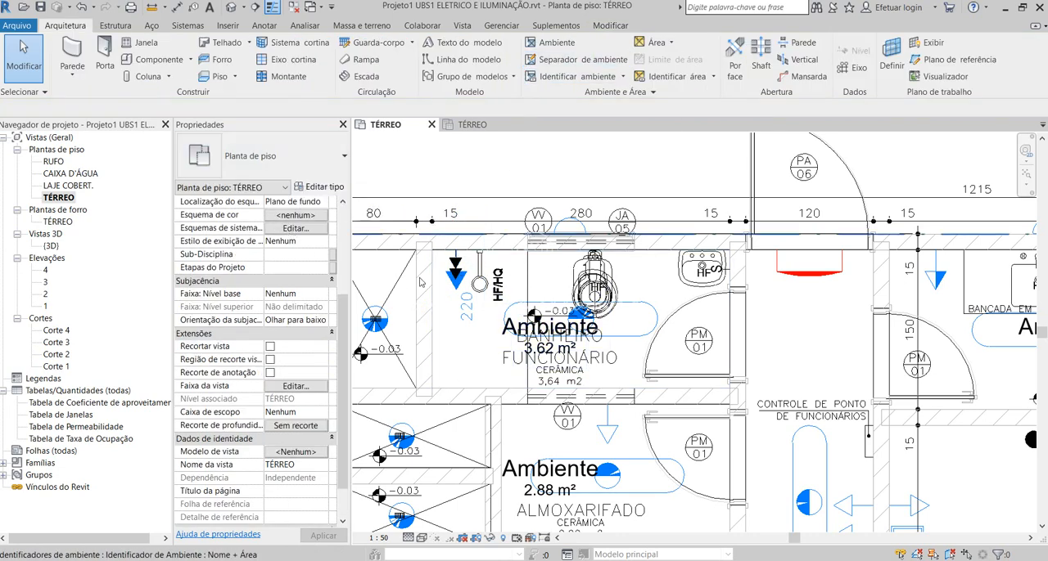
Try the type Tomada 10A 3s on the staff bathroom's shower socket.
{"action": "left_click", "coordinate": [455, 306]}
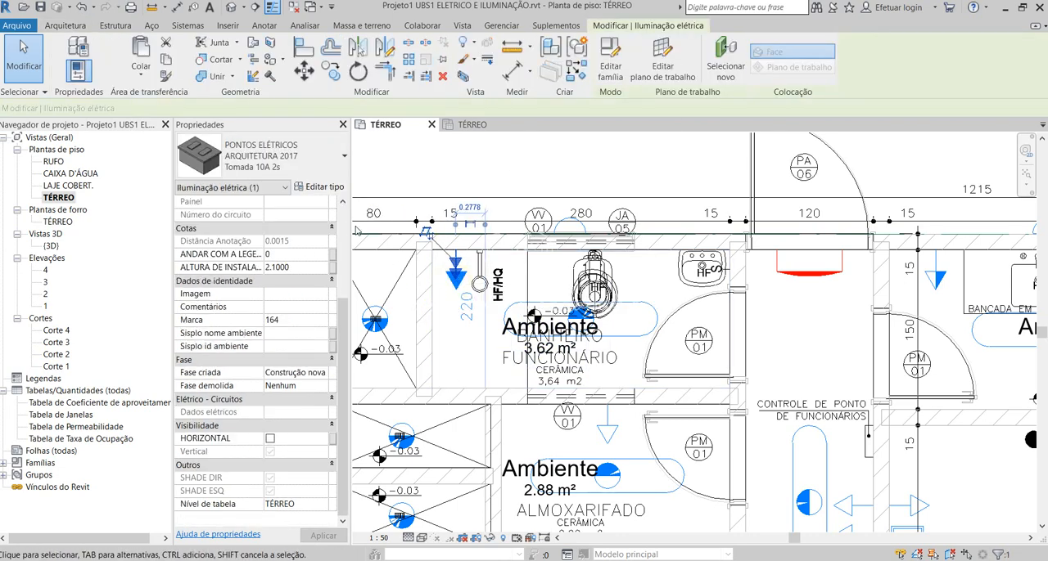
{"action": "left_click", "coordinate": [301, 168]}
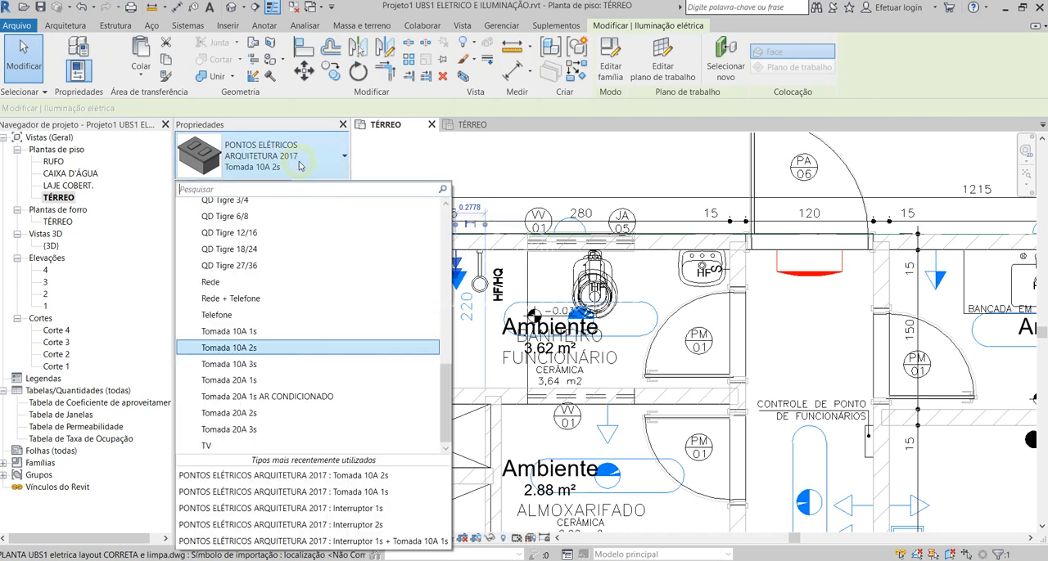
{"action": "left_click", "coordinate": [276, 365]}
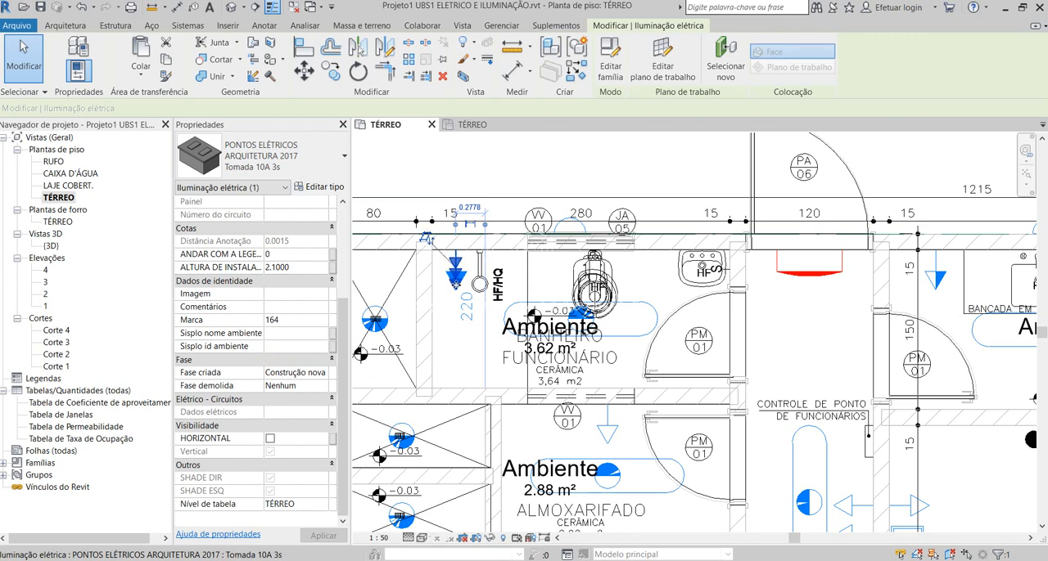
{"action": "left_click", "coordinate": [437, 324]}
{"action": "left_click", "coordinate": [455, 293]}
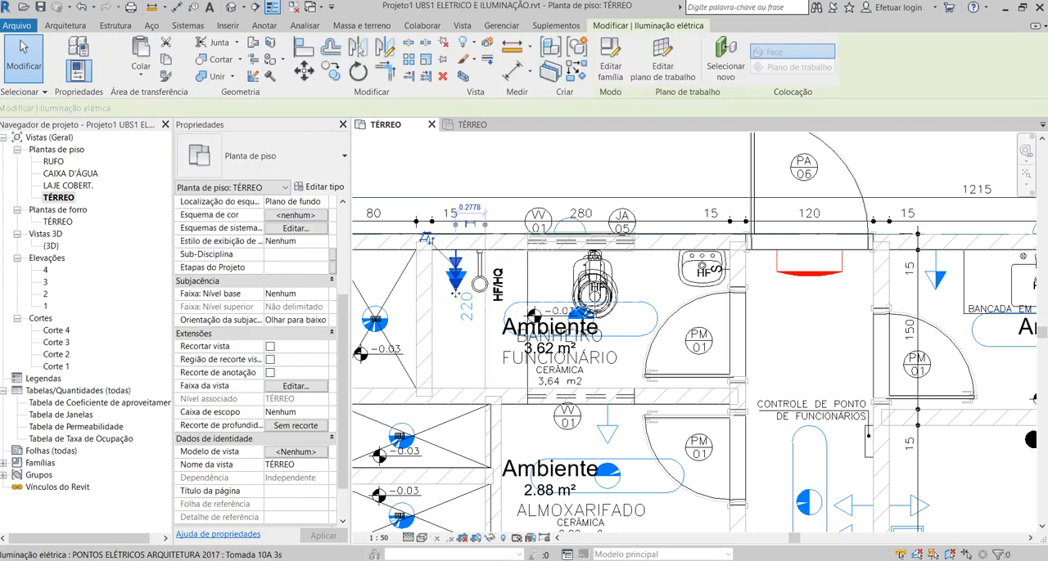
{"action": "left_click", "coordinate": [449, 343]}
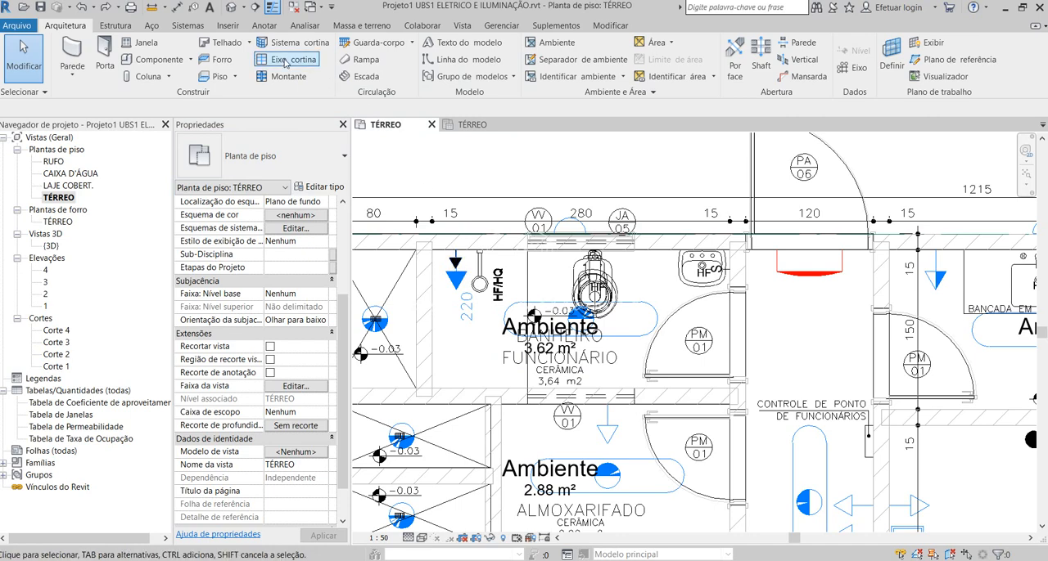
Place a 2.0mm Arial text note reading 220v beside the staff bathroom's shower socket.
{"action": "left_click", "coordinate": [264, 26]}
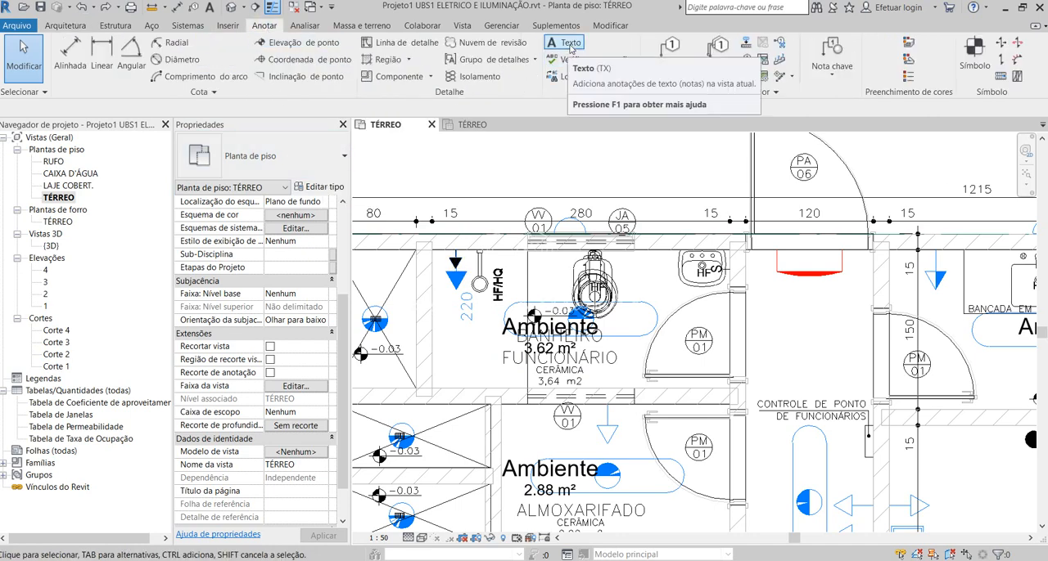
{"action": "left_click", "coordinate": [633, 163]}
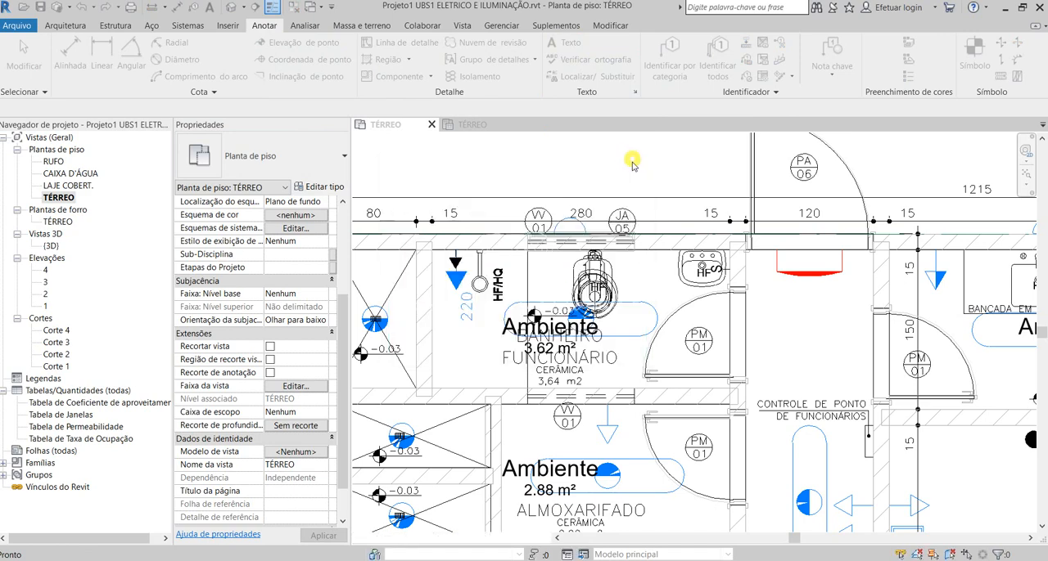
{"action": "key", "text": "t"}
{"action": "key", "text": "x"}
{"action": "scroll", "coordinate": [449, 291], "scroll_direction": "up", "scroll_amount": 1}
{"action": "scroll", "coordinate": [448, 290], "scroll_direction": "up", "scroll_amount": 1}
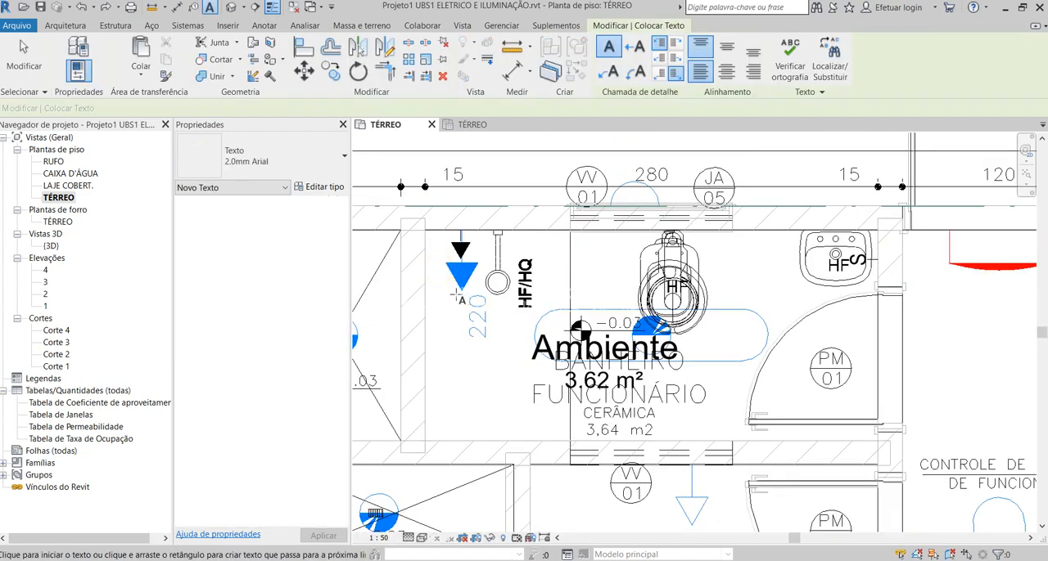
{"action": "left_click", "coordinate": [457, 296]}
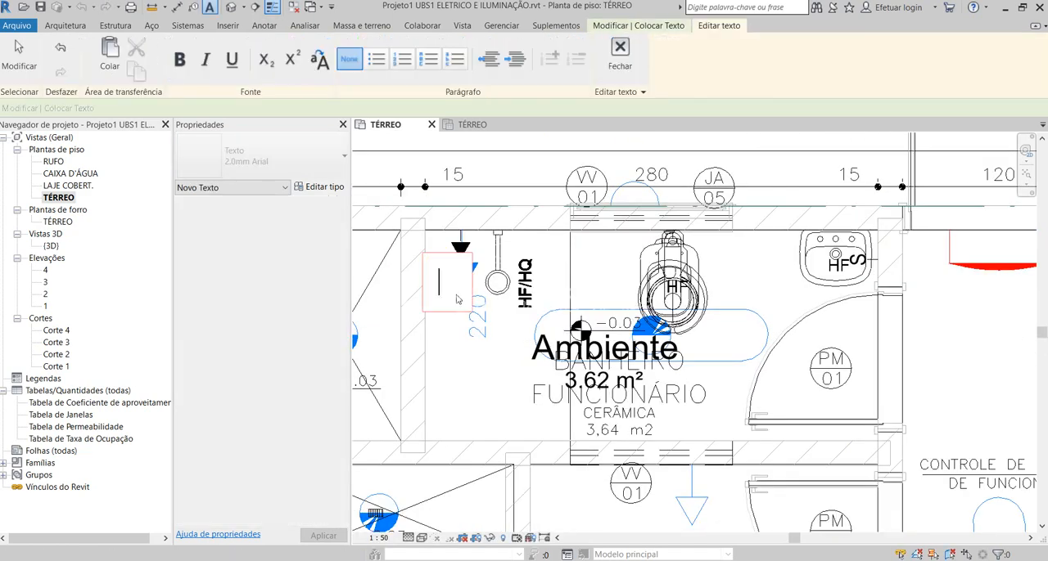
{"action": "type", "text": "2"}
{"action": "key", "text": "Return"}
{"action": "type", "text": "20v"}
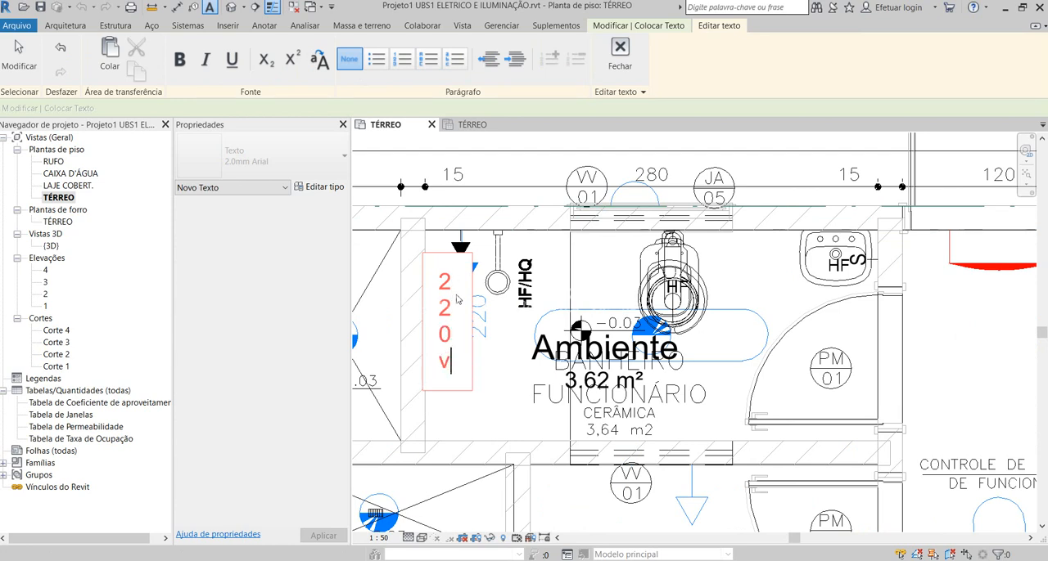
Clear the shower note's text and re-enter only its first digit, 2.
{"action": "left_click", "coordinate": [473, 295]}
{"action": "key", "text": "Delete"}
{"action": "key", "text": "Delete"}
{"action": "key", "text": "Delete"}
{"action": "key", "text": "Delete"}
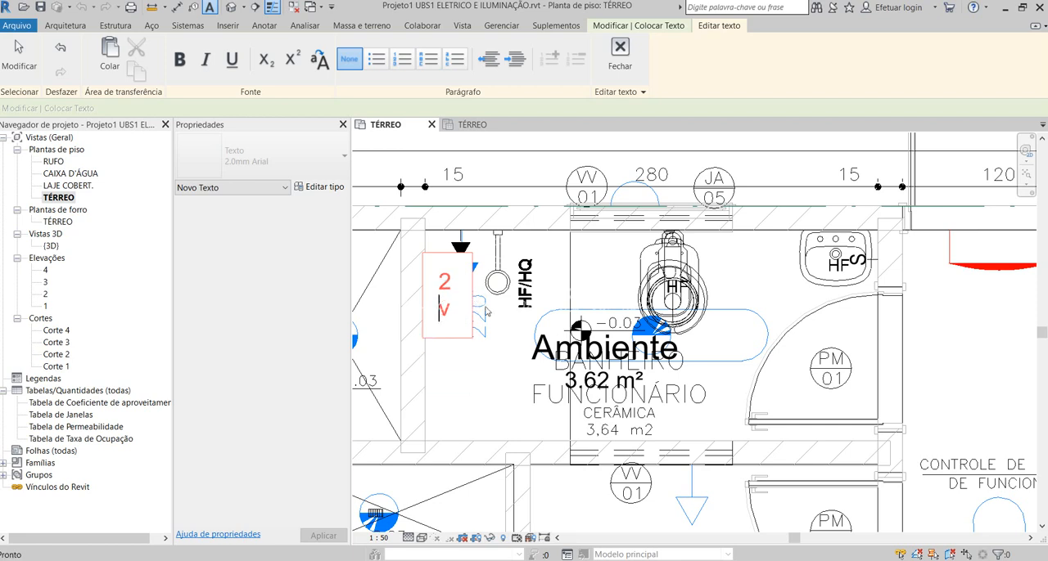
{"action": "key", "text": "BackSpace"}
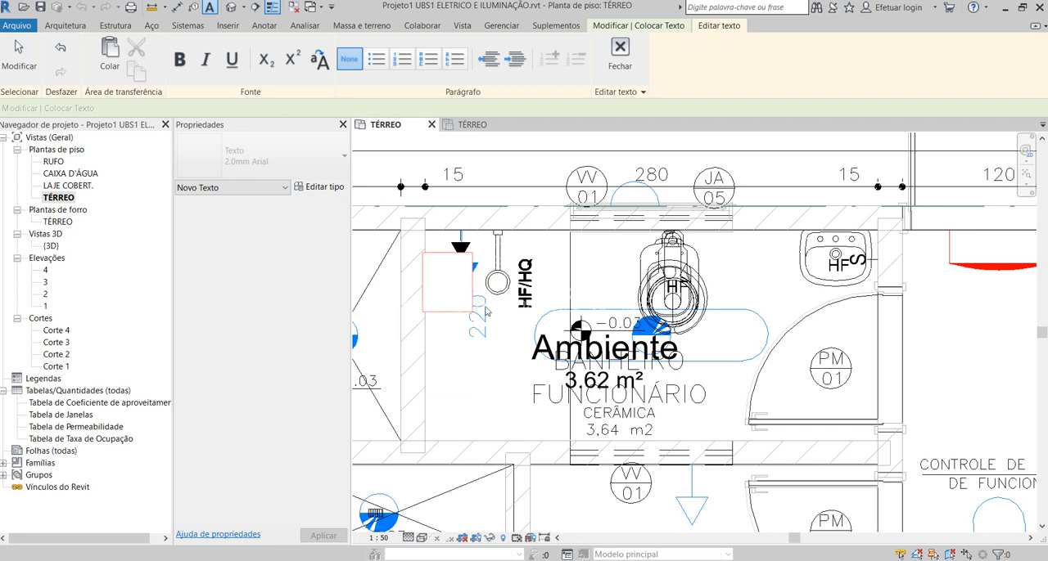
{"action": "type", "text": "2 z"}
{"action": "key", "text": "Escape"}
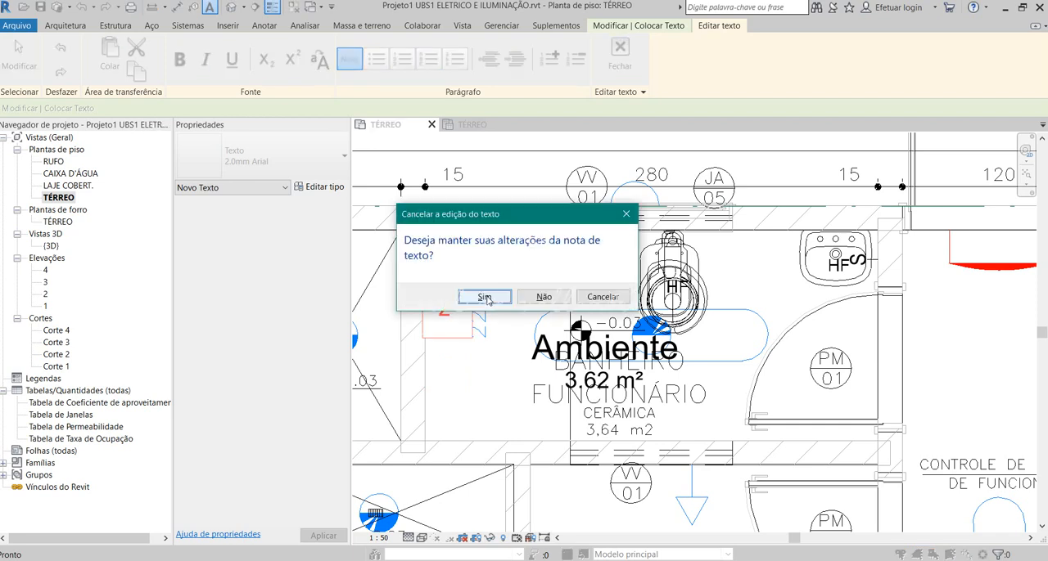
{"action": "key", "text": "Escape"}
{"action": "key", "text": "Escape"}
{"action": "left_click", "coordinate": [604, 295]}
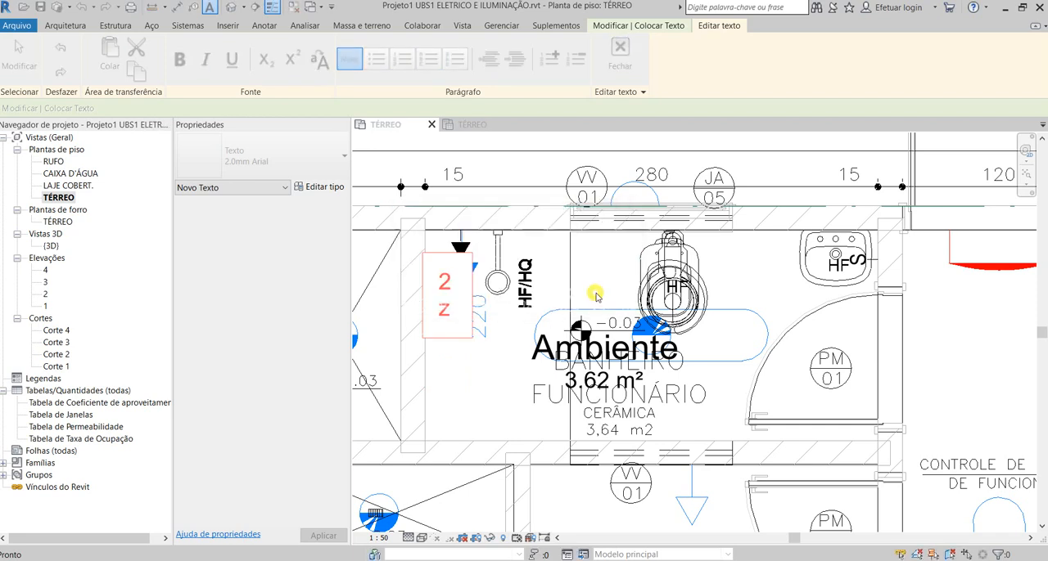
{"action": "key", "text": "ctrl+z"}
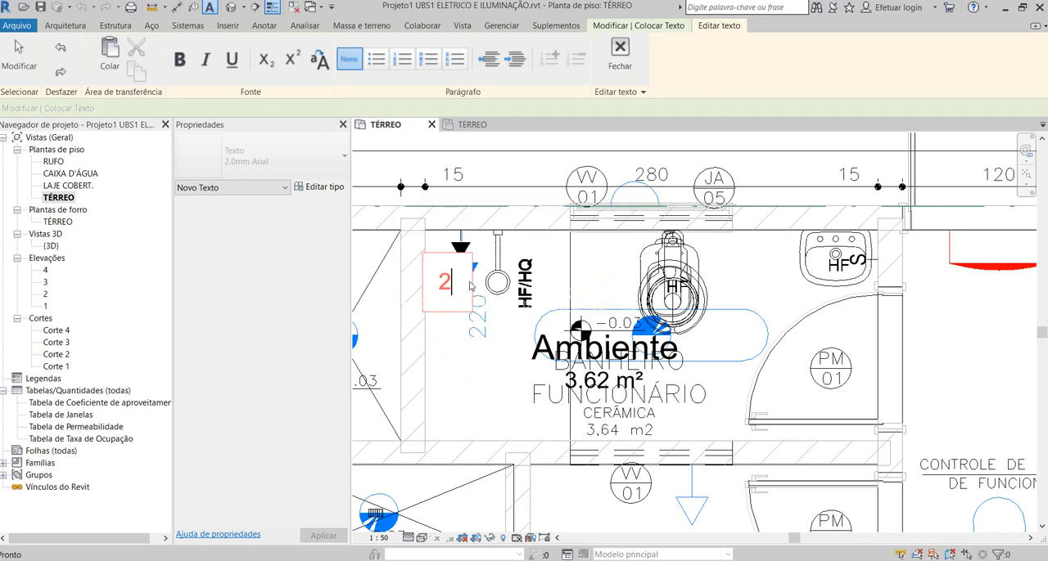
Continue the shower note's text as 20v and finish placing text.
{"action": "key", "text": "Return"}
{"action": "type", "text": "0"}
{"action": "key", "text": "Return"}
{"action": "type", "text": "v"}
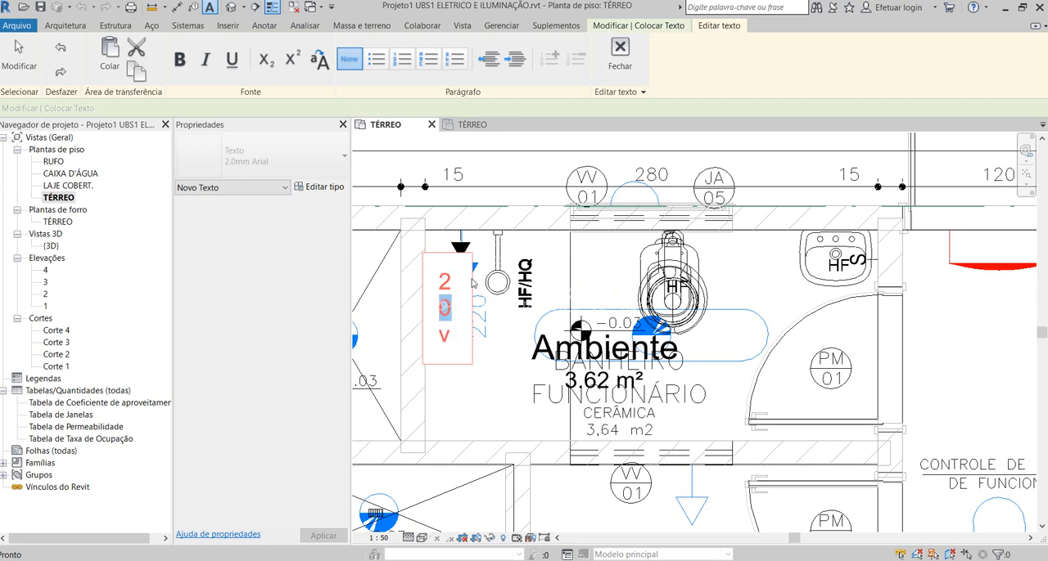
{"action": "key", "text": "Escape"}
{"action": "key", "text": "Escape"}
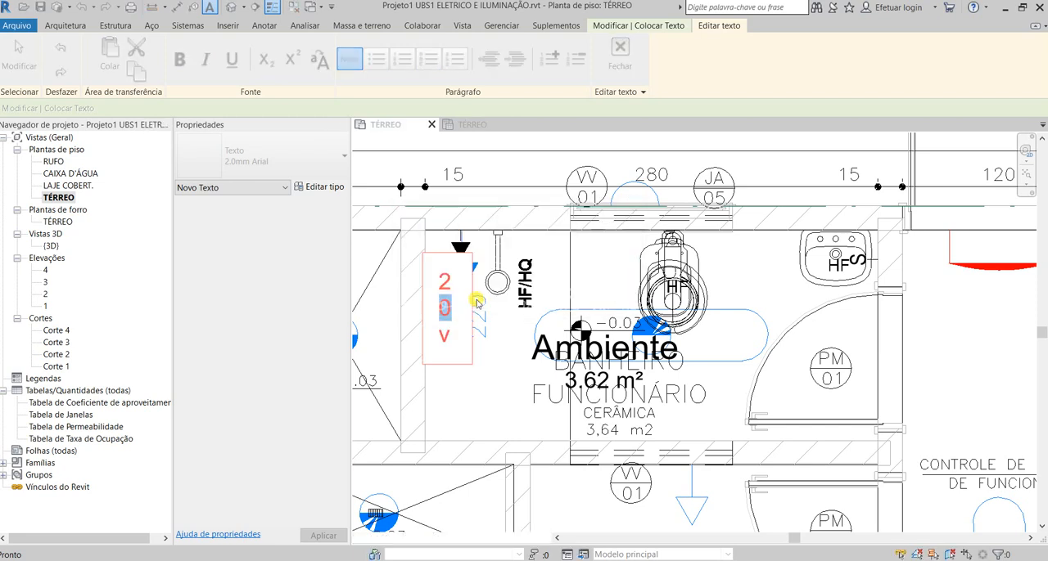
{"action": "left_click", "coordinate": [477, 350]}
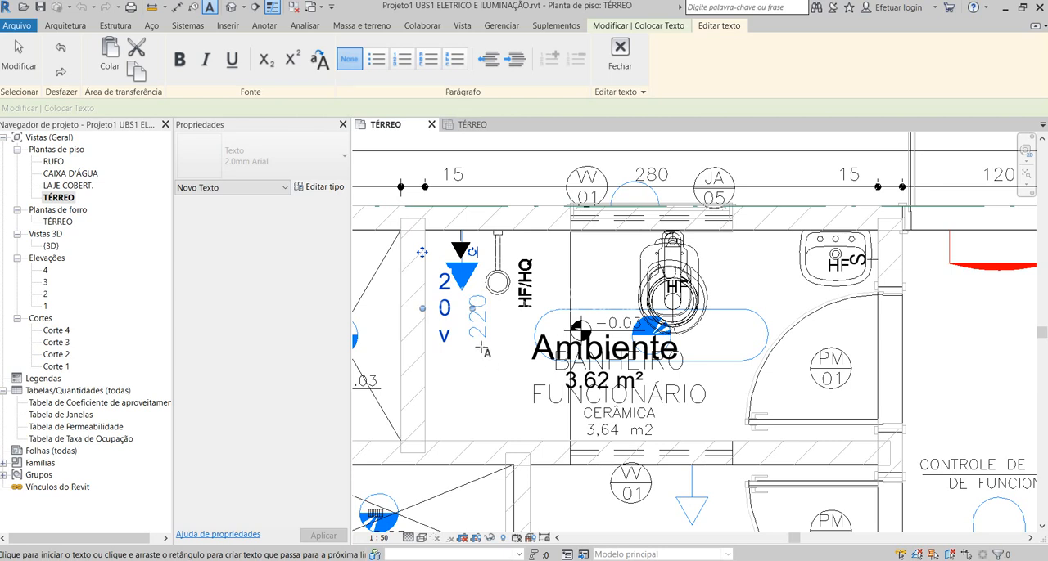
{"action": "key", "text": "Escape"}
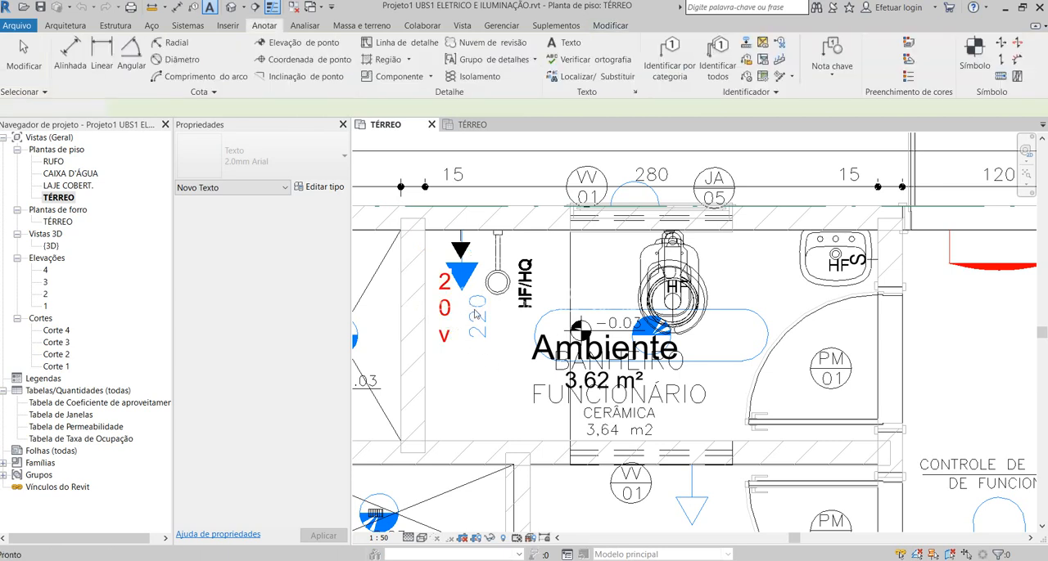
Widen the shower note's box so the text fits on one line, and correct the text to 220v.
{"action": "left_click", "coordinate": [456, 319]}
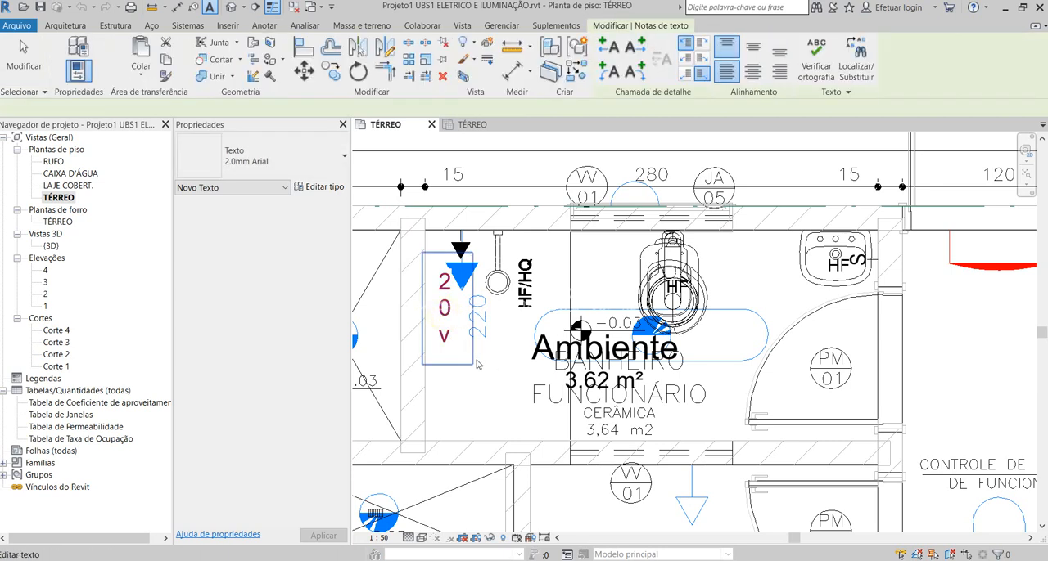
{"action": "left_click", "coordinate": [471, 318]}
{"action": "left_click_drag", "start_coordinate": [472, 310], "coordinate": [517, 315]}
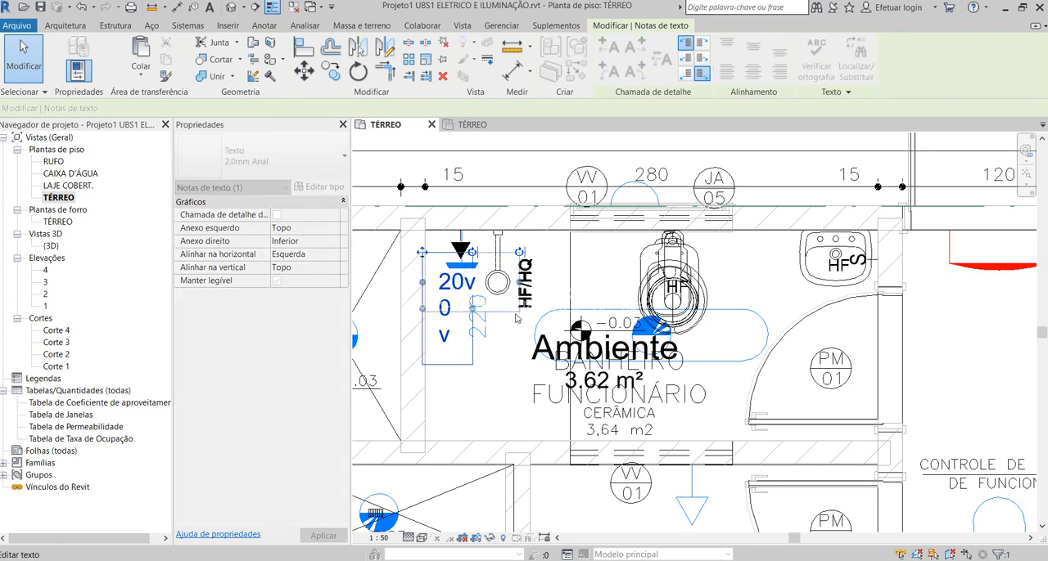
{"action": "double_click", "coordinate": [468, 287]}
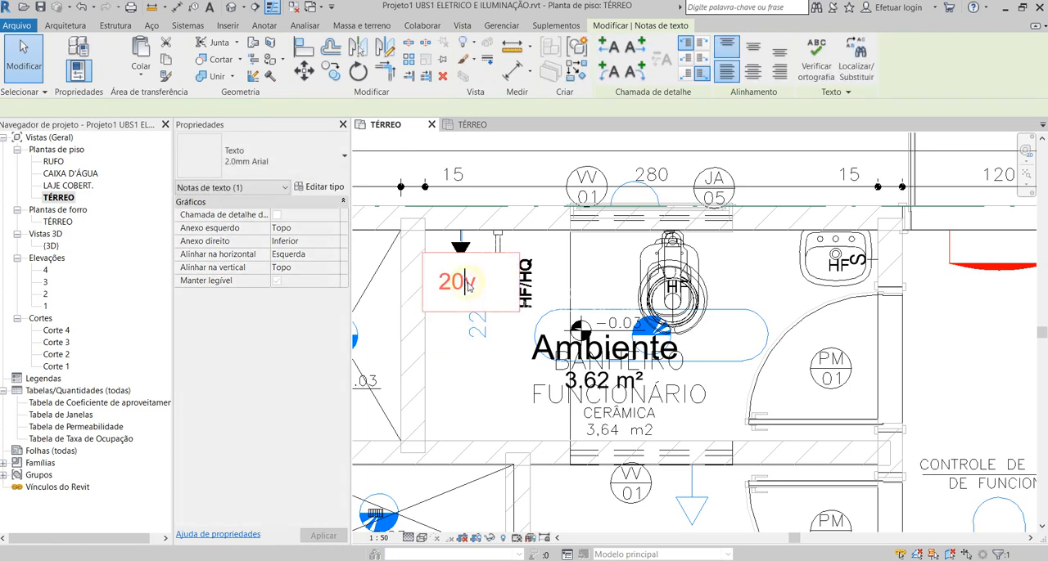
{"action": "key", "text": "BackSpace"}
{"action": "type", "text": "2"}
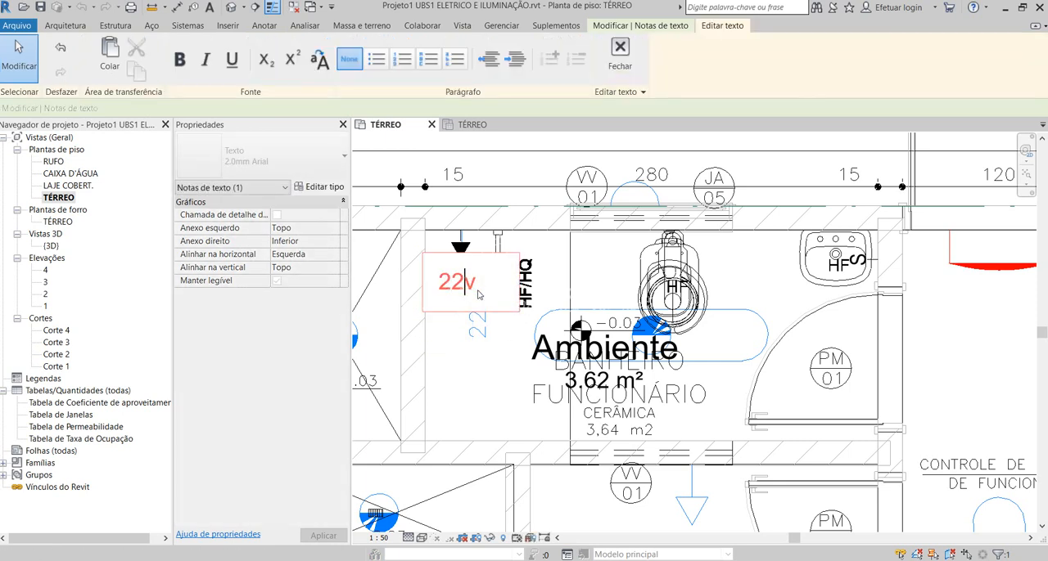
{"action": "type", "text": "0"}
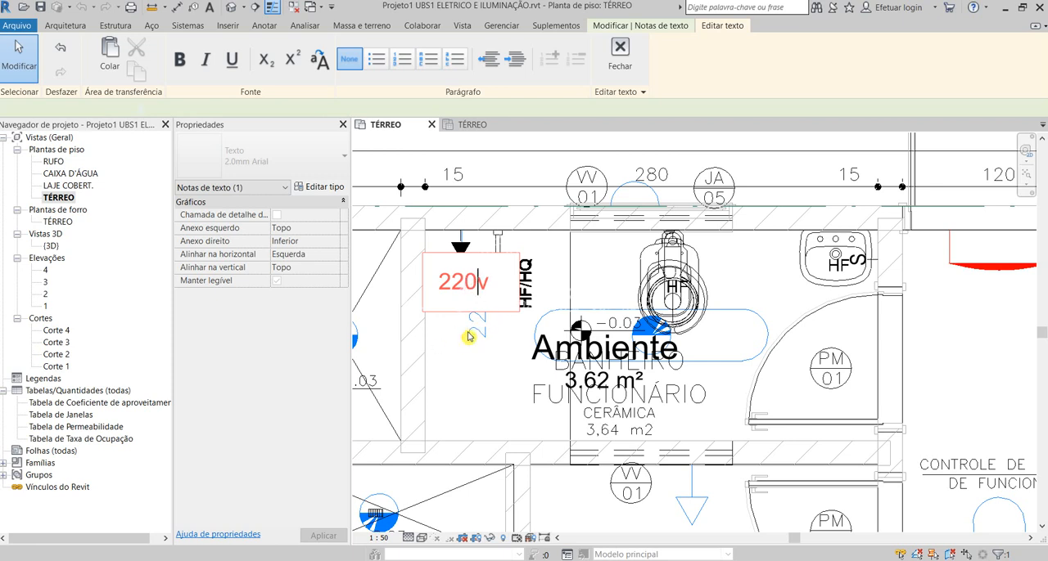
{"action": "left_click", "coordinate": [464, 342]}
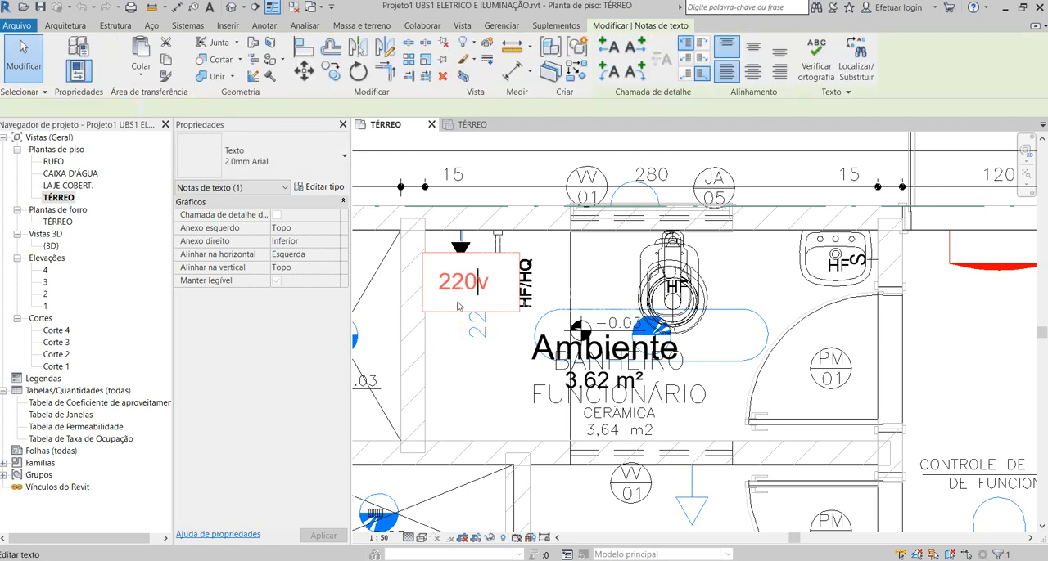
Rotate the 220v note 90 degrees so it reads vertically next to the shower socket.
{"action": "left_click", "coordinate": [509, 337]}
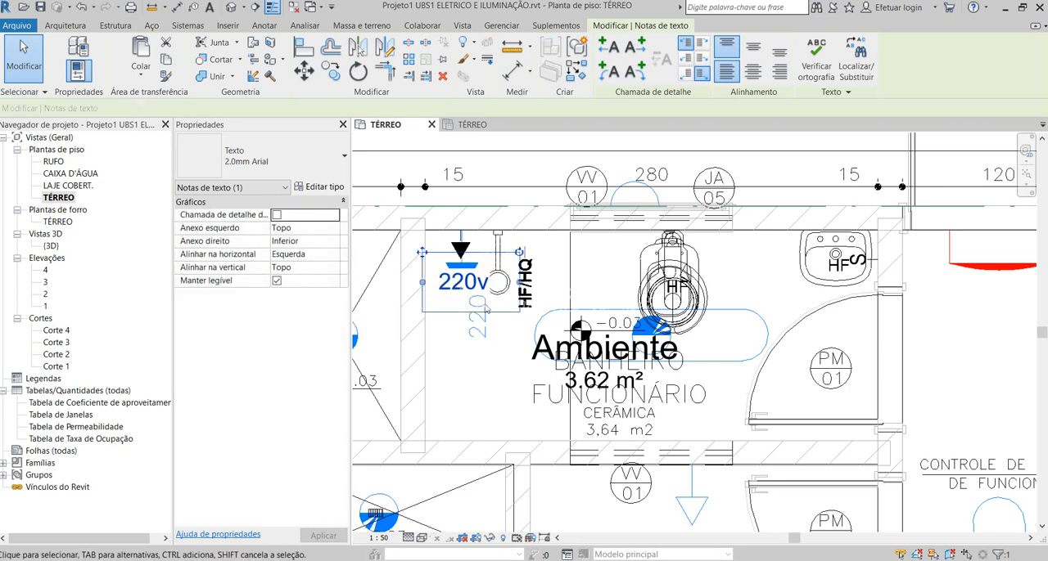
{"action": "left_click", "coordinate": [440, 314]}
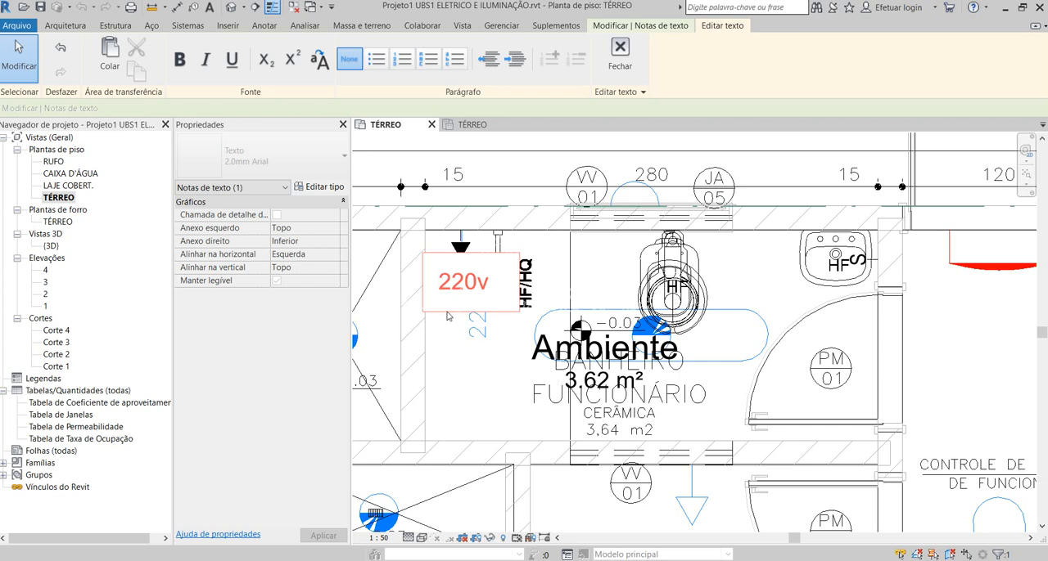
{"action": "left_click", "coordinate": [515, 327]}
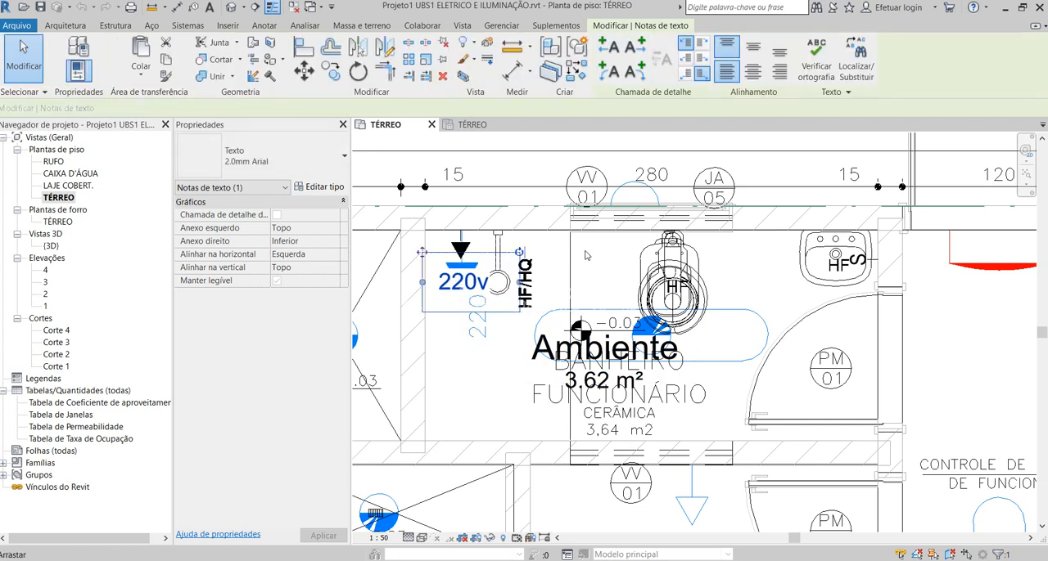
{"action": "left_click_drag", "start_coordinate": [519, 252], "coordinate": [445, 236]}
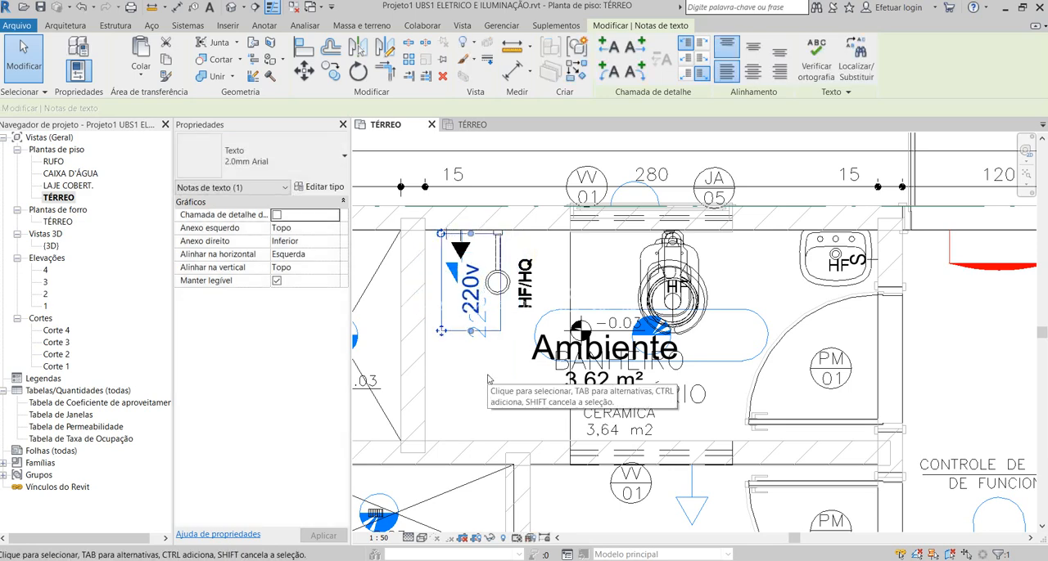
{"action": "left_click", "coordinate": [488, 379]}
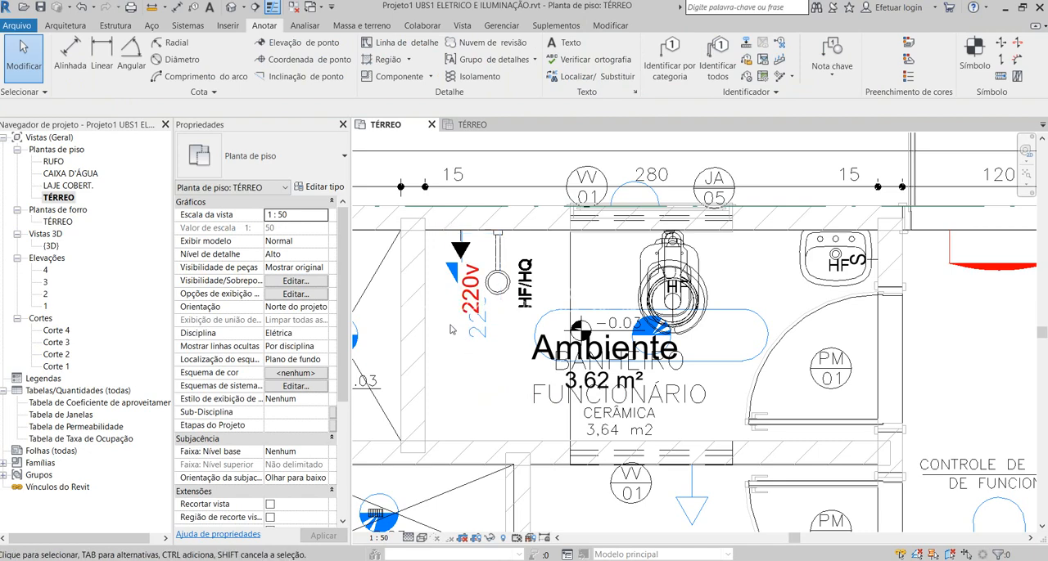
Move the 220v note clear of the shower point symbol, between the bathroom's side wall and the plan's own 220 label.
{"action": "left_click", "coordinate": [471, 305]}
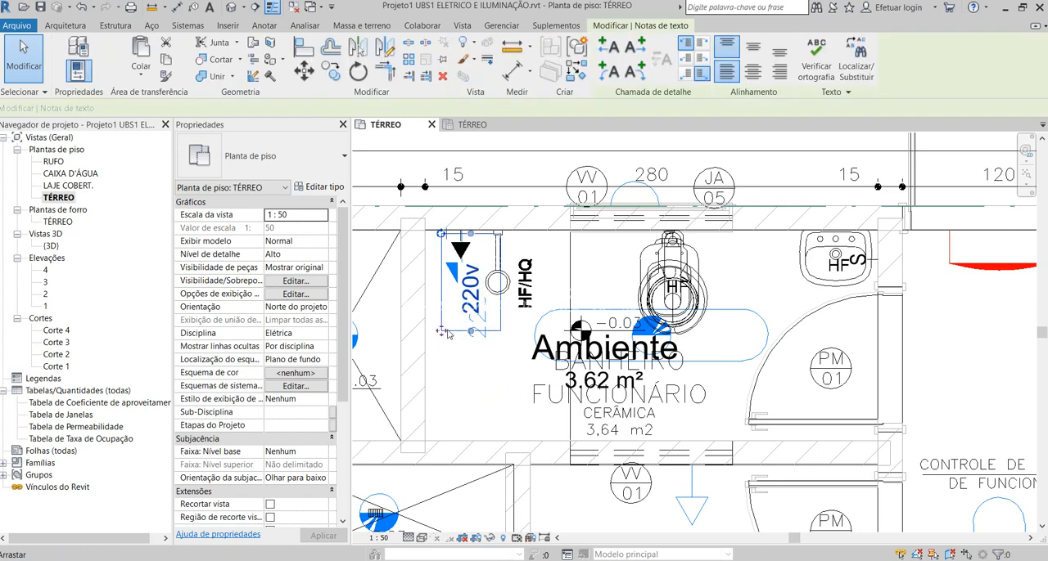
{"action": "left_click_drag", "start_coordinate": [441, 331], "coordinate": [411, 352]}
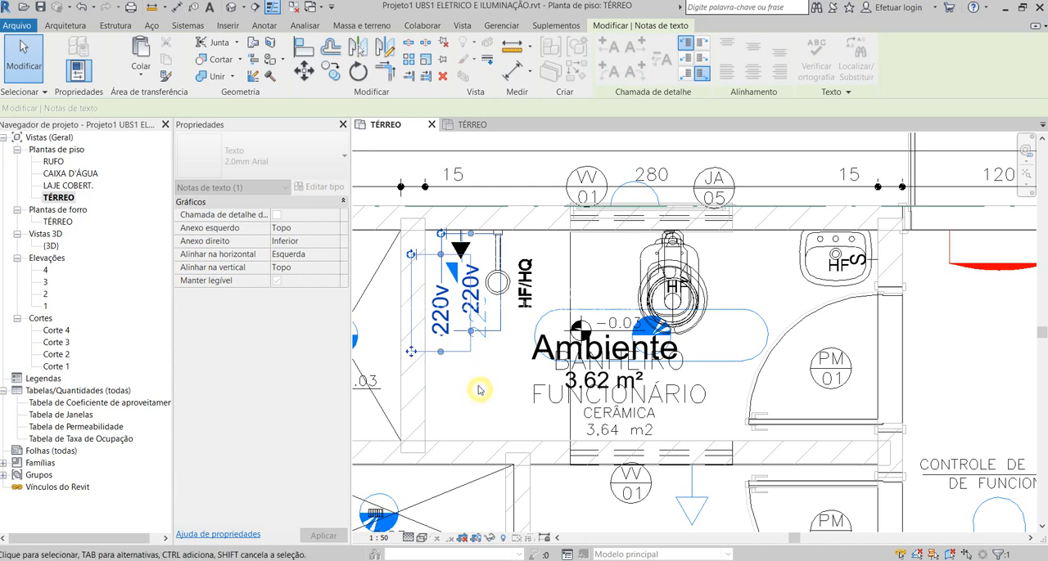
{"action": "left_click", "coordinate": [478, 390]}
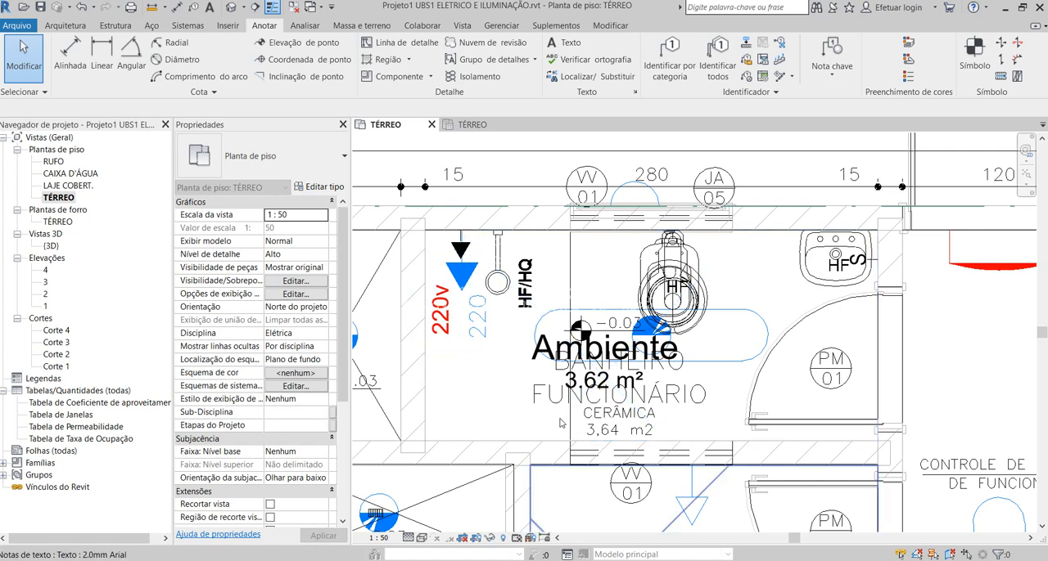
Temporarily hide the imported drawing PLANTA UBS1 eletrica layout CORRETA e limpa.dwg in the TÉRREO view.
{"action": "scroll", "coordinate": [478, 456], "scroll_direction": "down", "scroll_amount": 1}
{"action": "scroll", "coordinate": [530, 446], "scroll_direction": "down", "scroll_amount": 1}
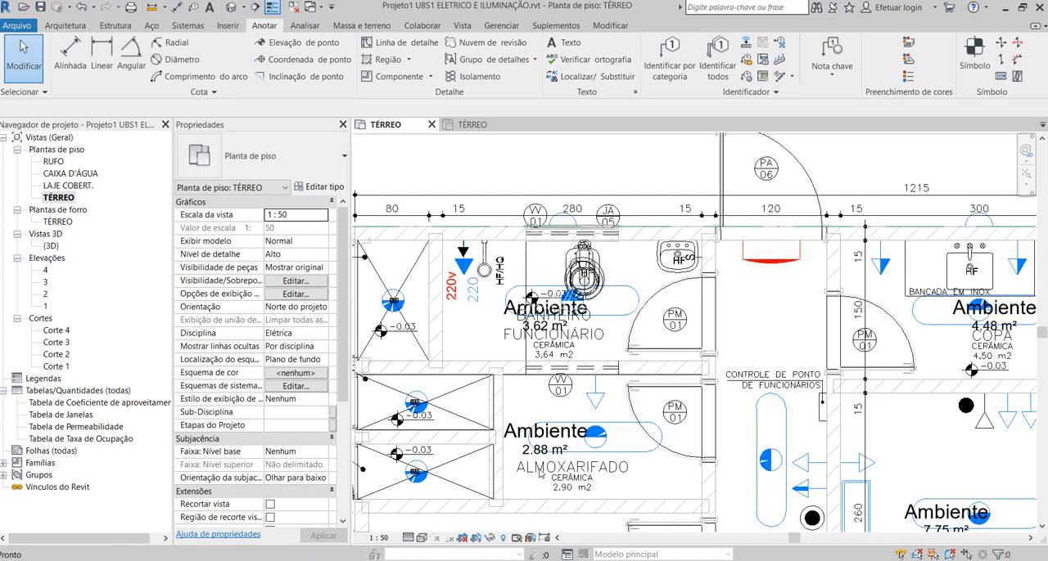
{"action": "left_click", "coordinate": [636, 294]}
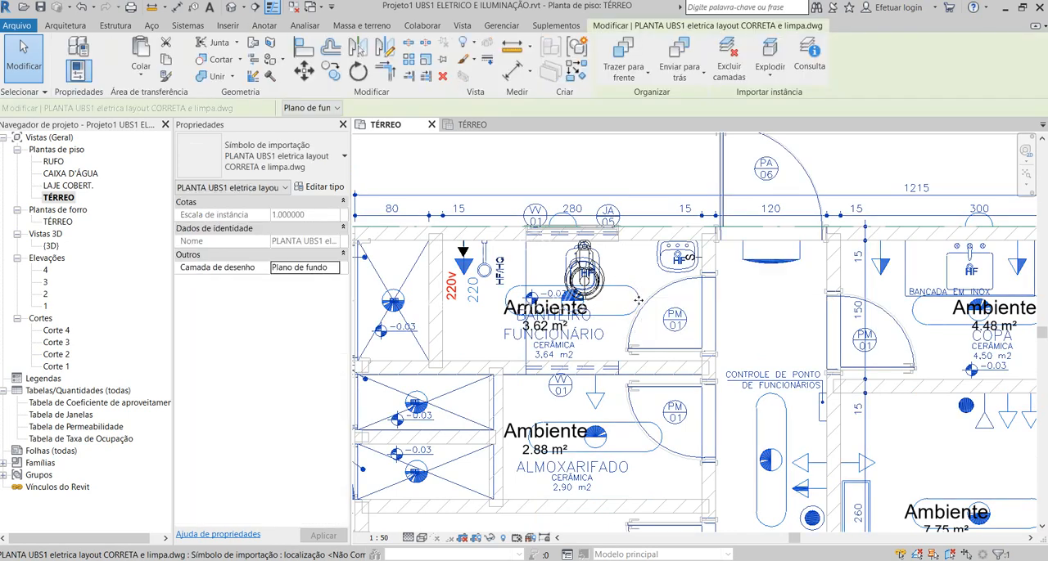
{"action": "key", "text": "h"}
{"action": "key", "text": "h"}
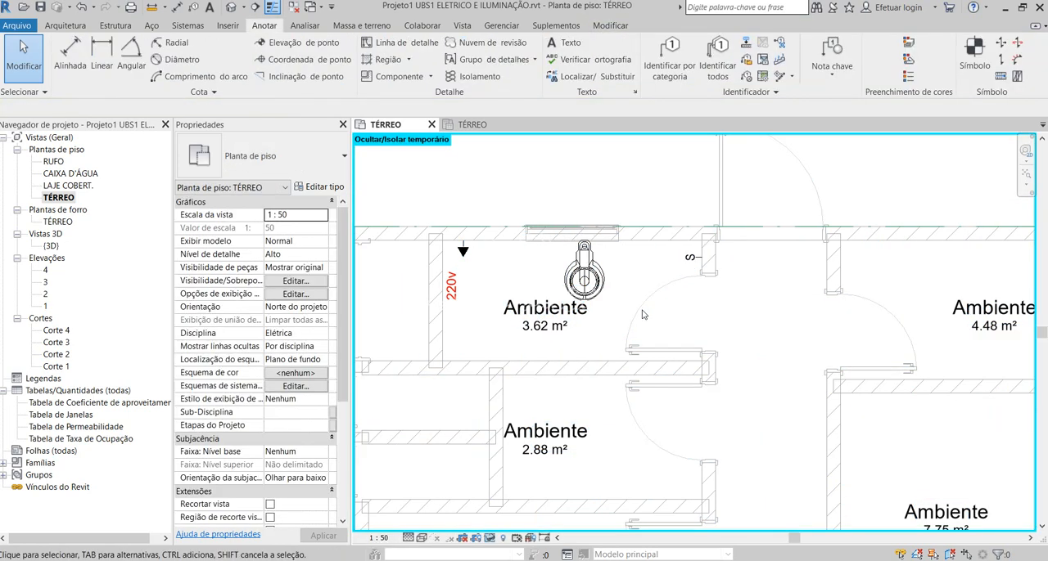
Move the 220v note up so it sits directly beside the shower socket symbol.
{"action": "left_click", "coordinate": [462, 293]}
{"action": "left_click_drag", "start_coordinate": [433, 311], "coordinate": [433, 286]}
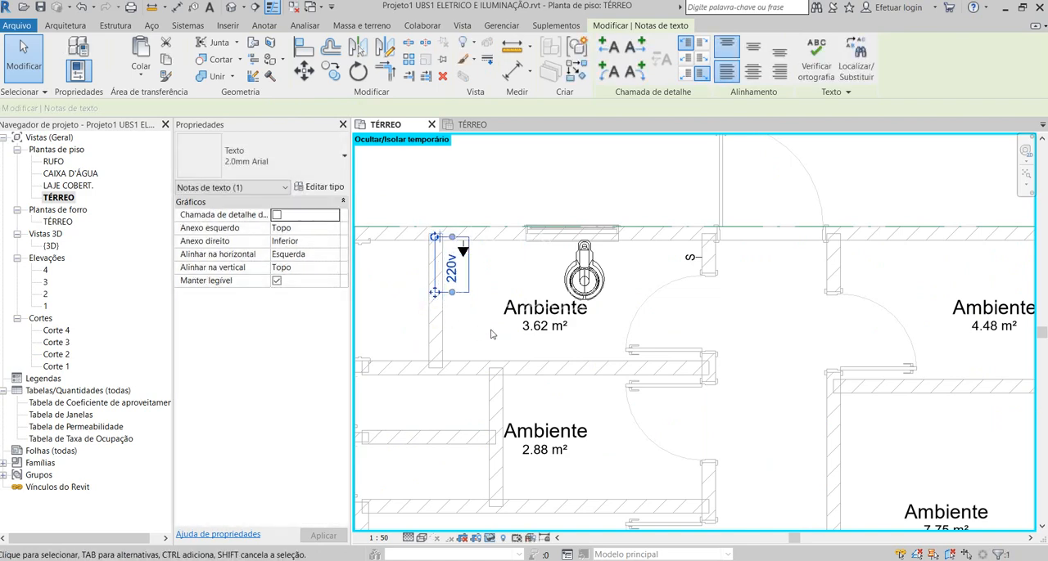
{"action": "left_click", "coordinate": [486, 338]}
{"action": "scroll", "coordinate": [486, 339], "scroll_direction": "down", "scroll_amount": 1}
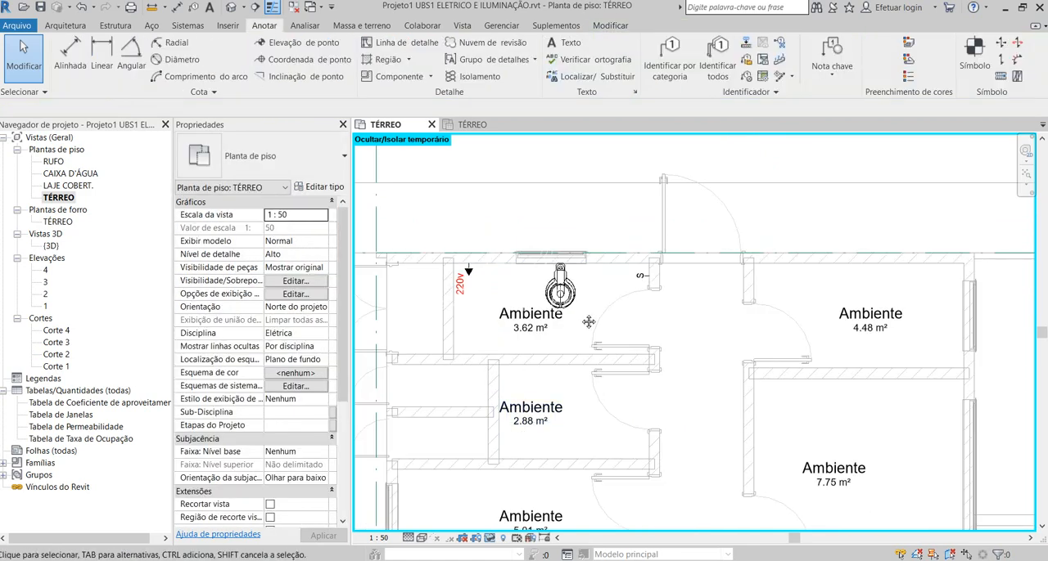
{"action": "scroll", "coordinate": [511, 228], "scroll_direction": "down", "scroll_amount": 1}
{"action": "scroll", "coordinate": [511, 230], "scroll_direction": "down", "scroll_amount": 1}
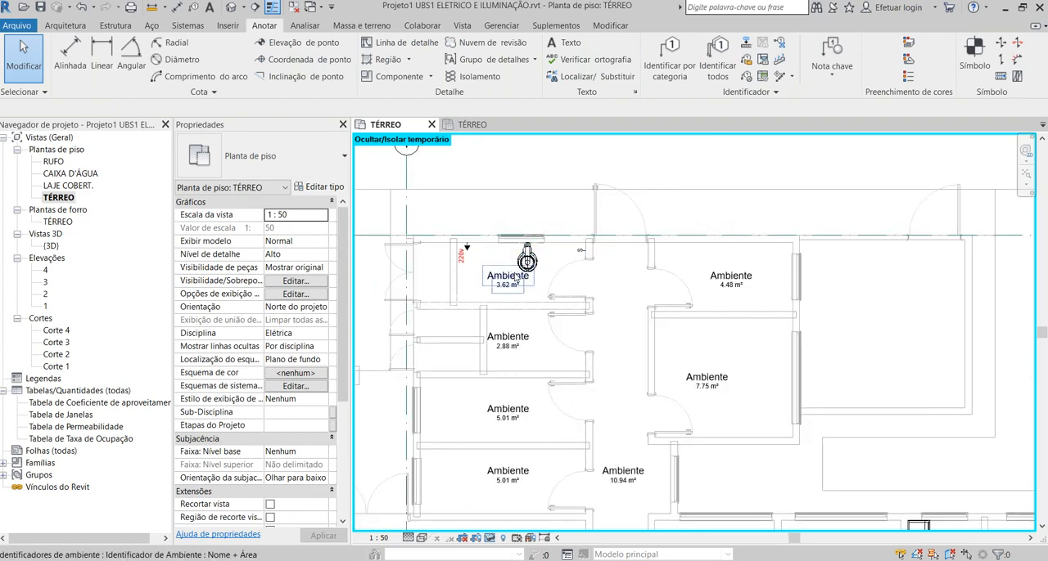
{"action": "scroll", "coordinate": [518, 283], "scroll_direction": "down", "scroll_amount": 4}
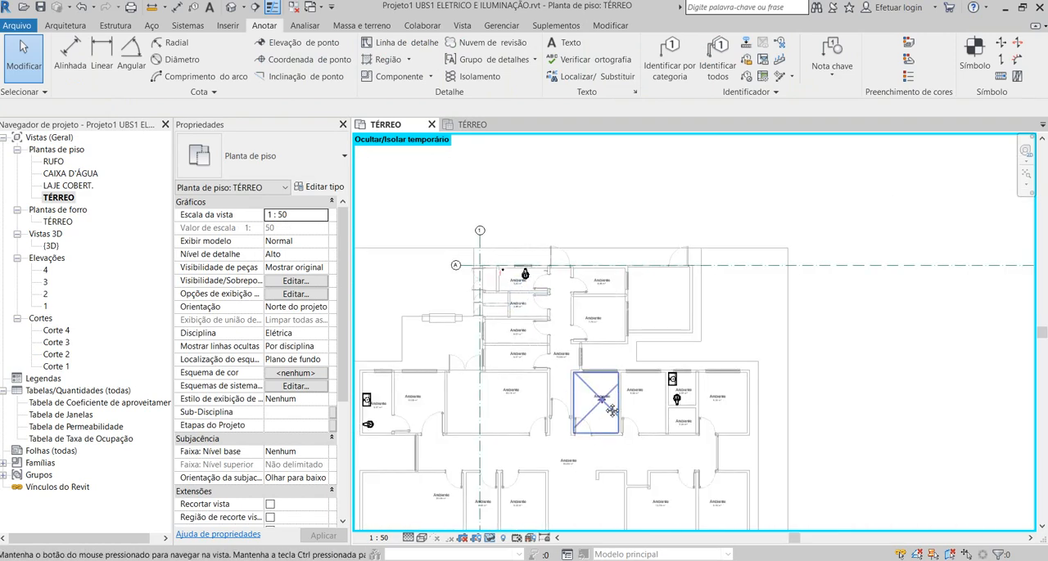
Restore the temporarily hidden imported electrical drawing in the TÉRREO floor plan.
{"action": "middle_click_drag", "start_coordinate": [702, 468], "coordinate": [690, 419]}
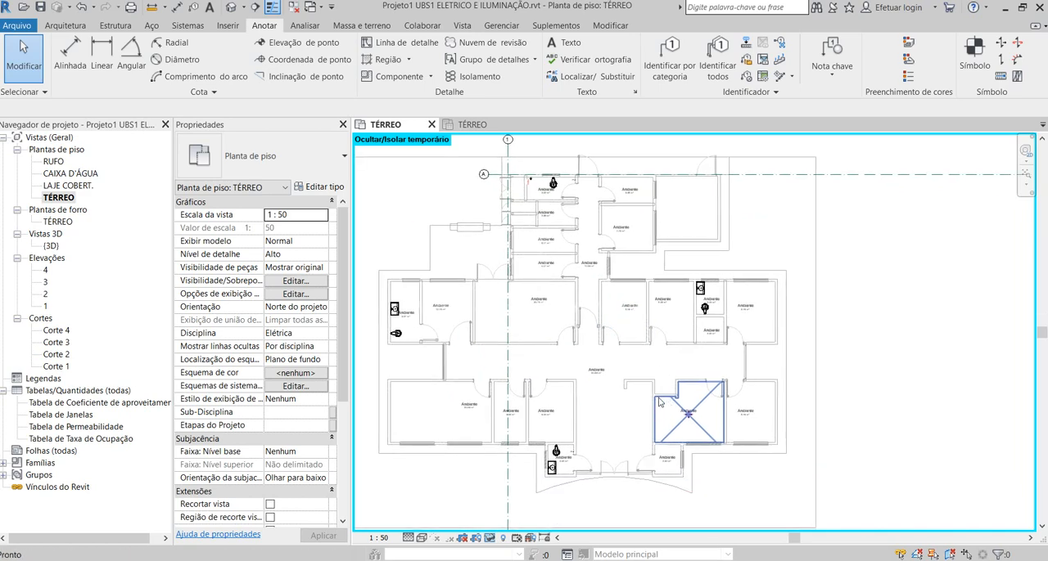
{"action": "scroll", "coordinate": [786, 266], "scroll_direction": "up", "scroll_amount": 1}
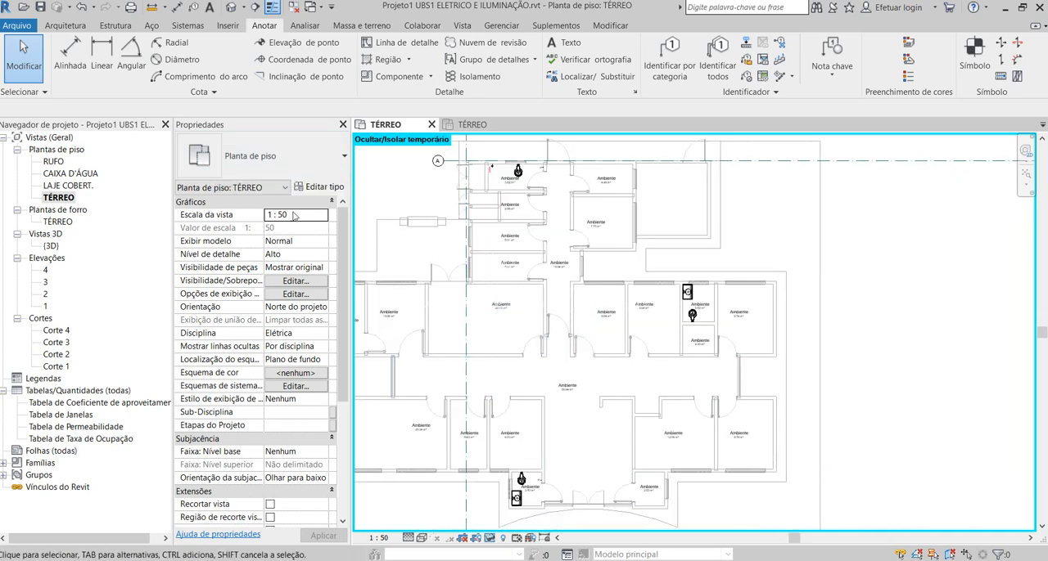
{"action": "middle_click_drag", "start_coordinate": [574, 324], "coordinate": [611, 324]}
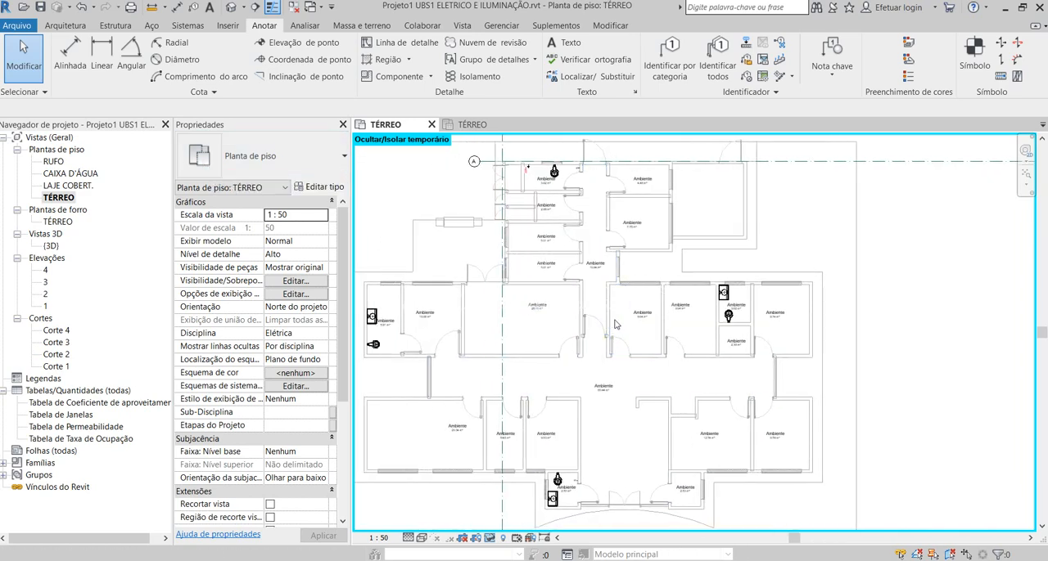
{"action": "key", "text": "r"}
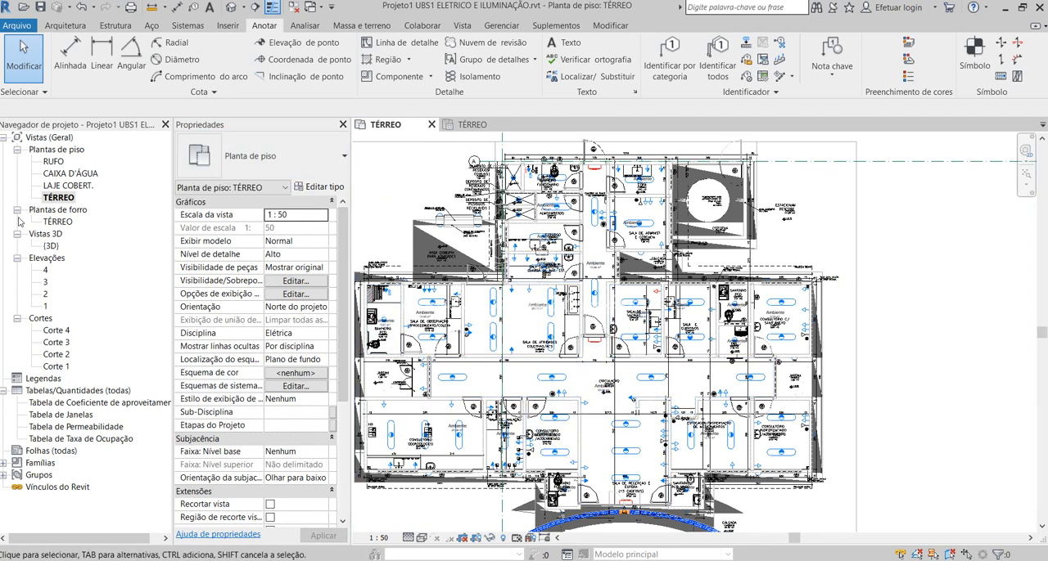
Open the TÉRREO reflected ceiling plan and examine the light fixtures and ceiling grids placed in its rooms.
{"action": "double_click", "coordinate": [58, 222]}
{"action": "scroll", "coordinate": [656, 376], "scroll_direction": "down", "scroll_amount": 2}
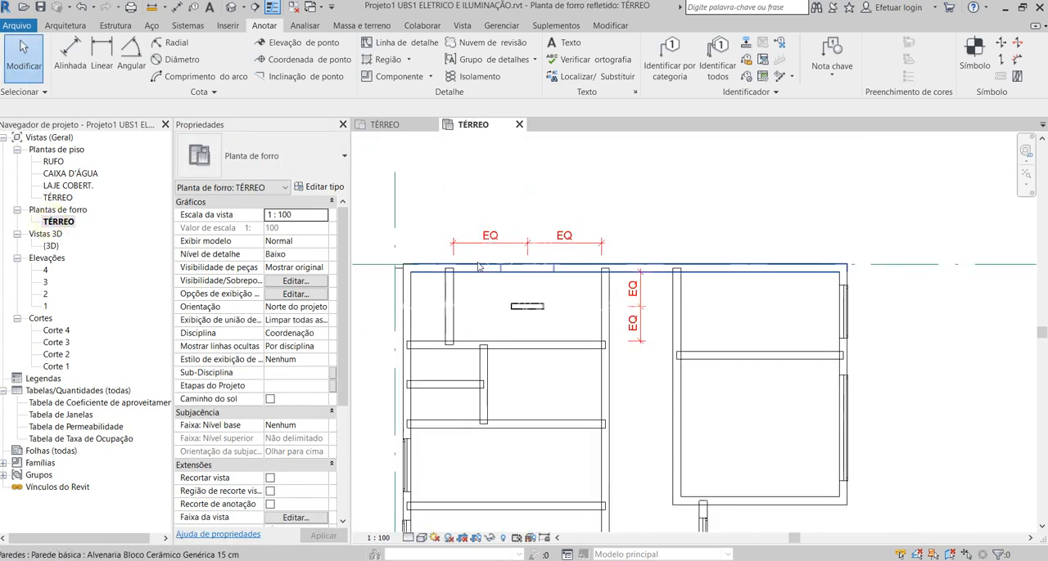
{"action": "scroll", "coordinate": [657, 377], "scroll_direction": "up", "scroll_amount": 2}
{"action": "scroll", "coordinate": [656, 376], "scroll_direction": "down", "scroll_amount": 2}
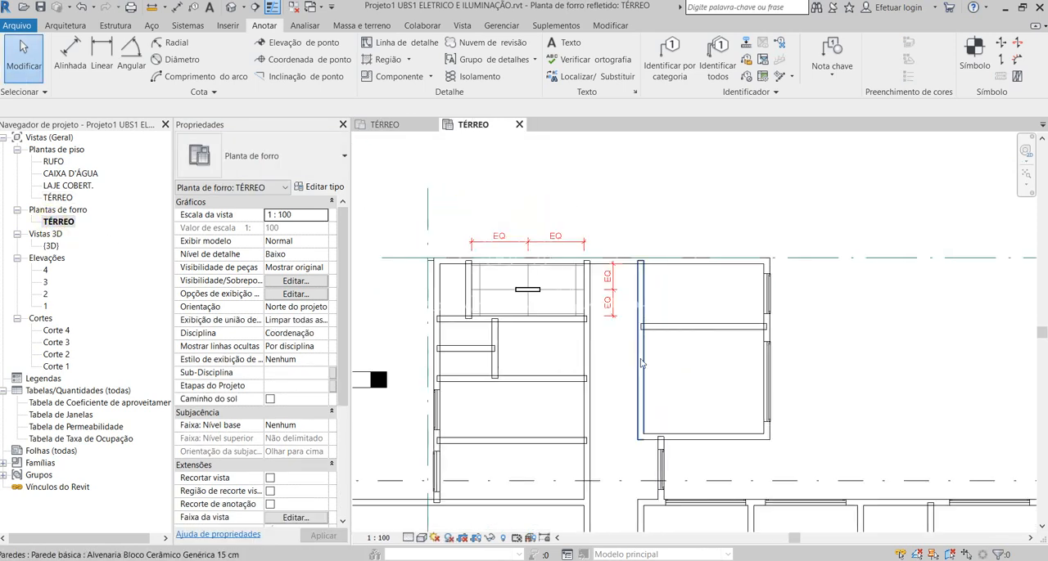
{"action": "scroll", "coordinate": [641, 361], "scroll_direction": "down", "scroll_amount": 2}
{"action": "middle_click_drag", "start_coordinate": [650, 331], "coordinate": [609, 149]}
{"action": "scroll", "coordinate": [643, 285], "scroll_direction": "down", "scroll_amount": 2}
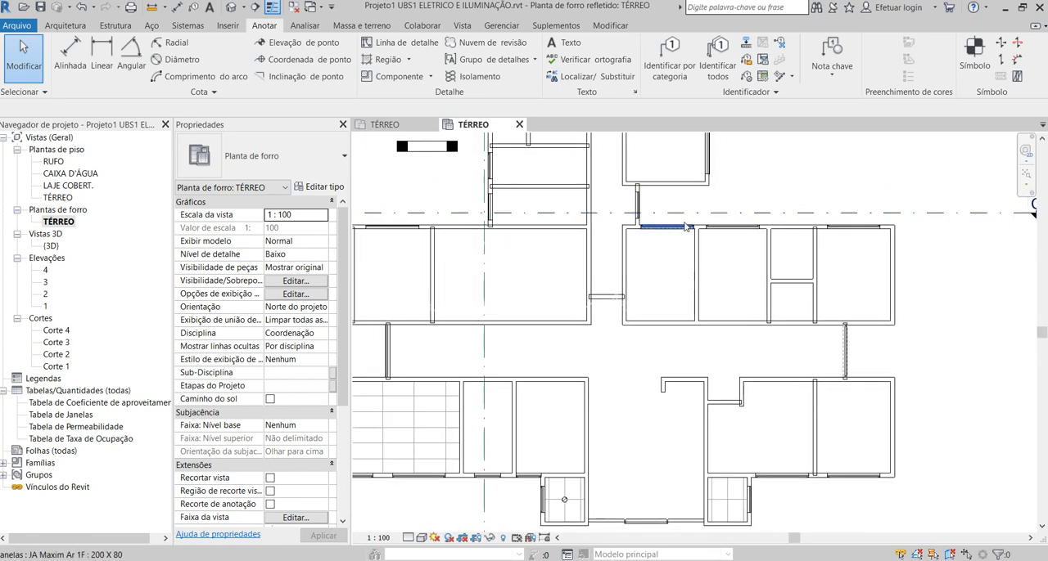
{"action": "middle_click_drag", "start_coordinate": [731, 343], "coordinate": [668, 402]}
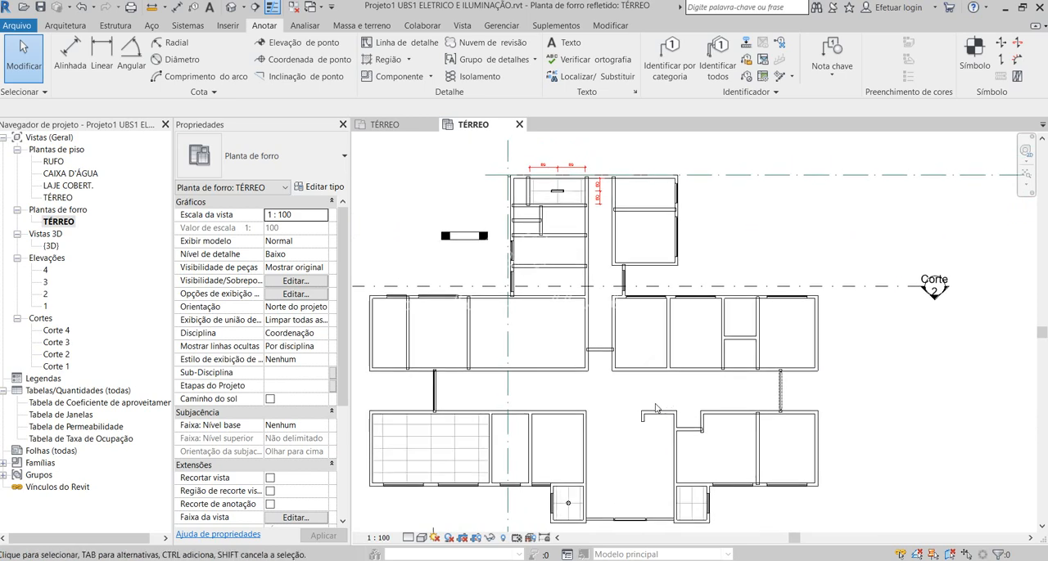
Switch to the ubs1_2_4 electrical PDF to read the installation symbols legend, and return to Revit's TÉRREO floor plan.
{"action": "left_click", "coordinate": [107, 520]}
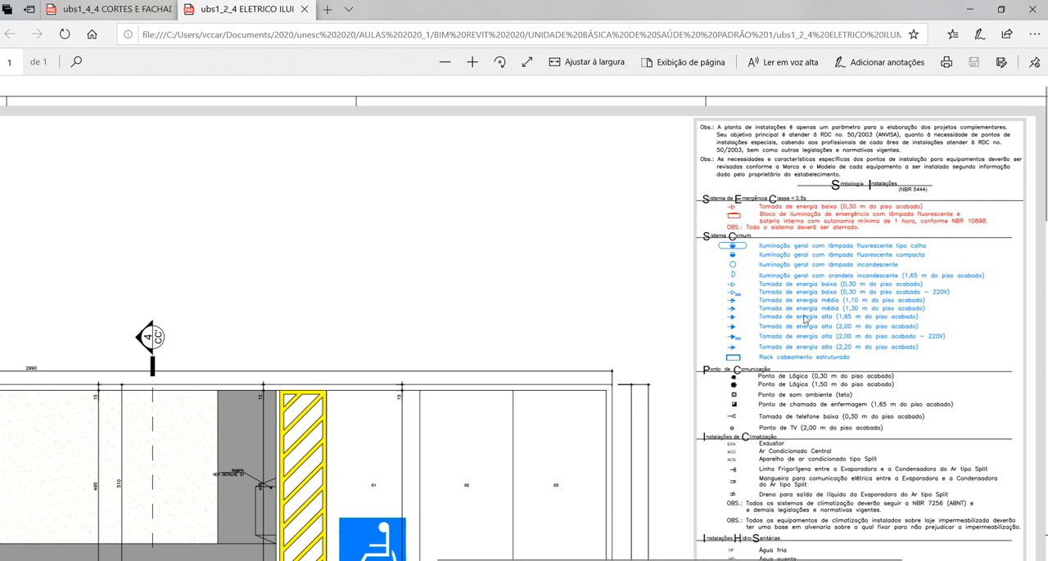
{"action": "scroll", "coordinate": [474, 263], "scroll_direction": "down", "scroll_amount": 3}
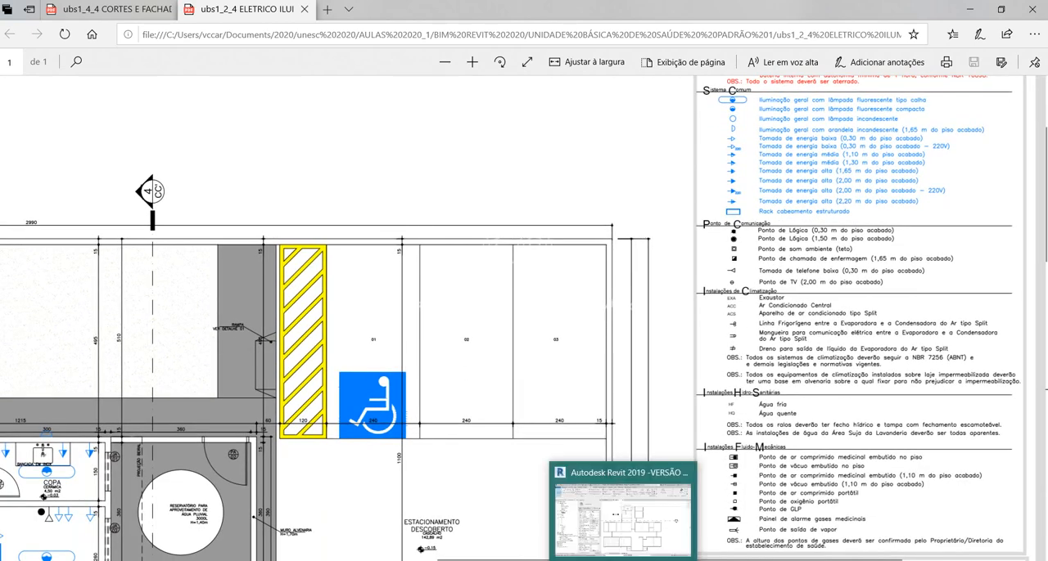
{"action": "left_click", "coordinate": [648, 509]}
{"action": "double_click", "coordinate": [57, 198]}
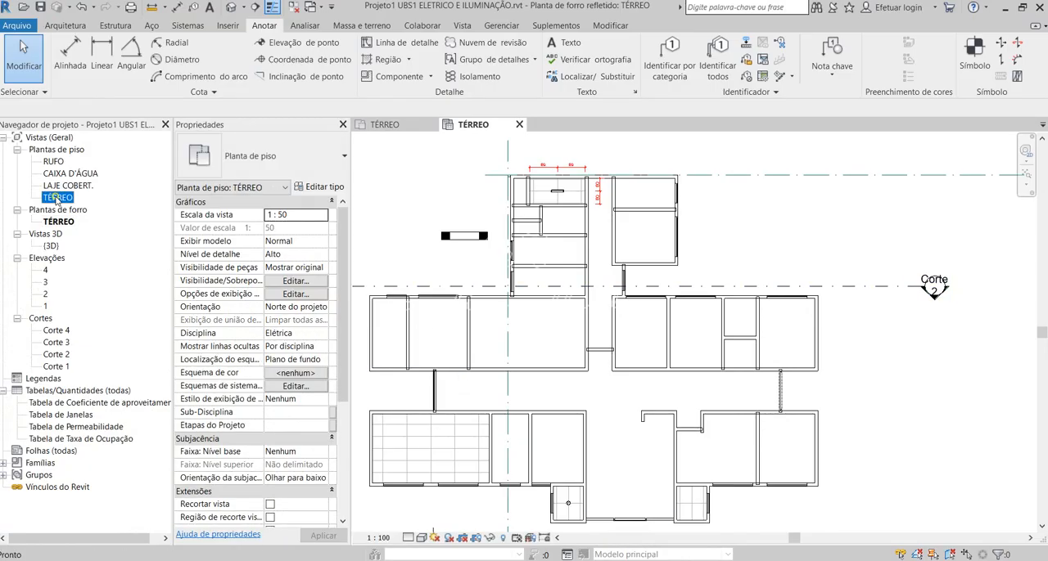
{"action": "scroll", "coordinate": [871, 399], "scroll_direction": "down", "scroll_amount": 3}
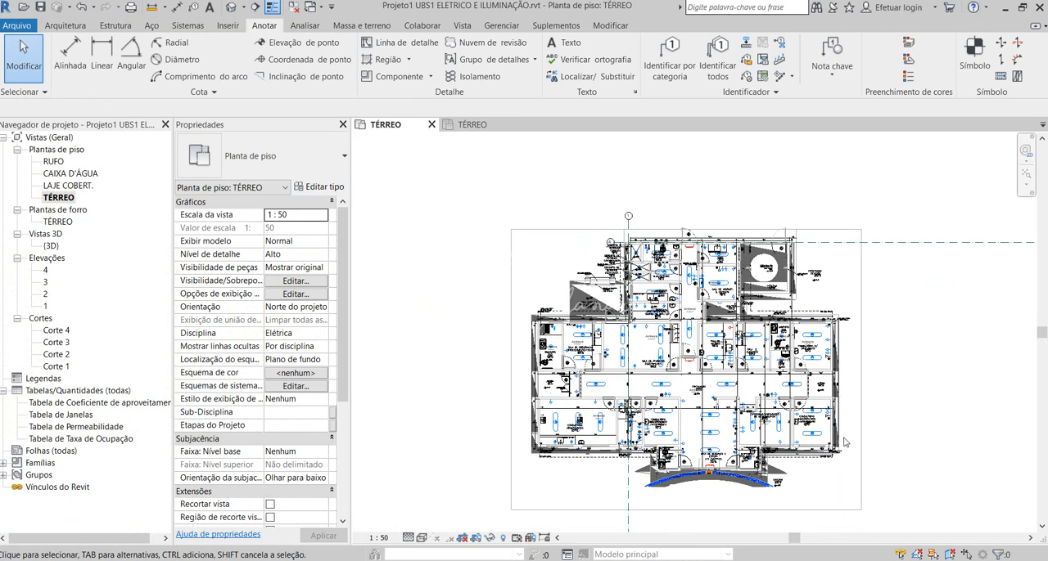
{"action": "scroll", "coordinate": [799, 432], "scroll_direction": "up", "scroll_amount": 2}
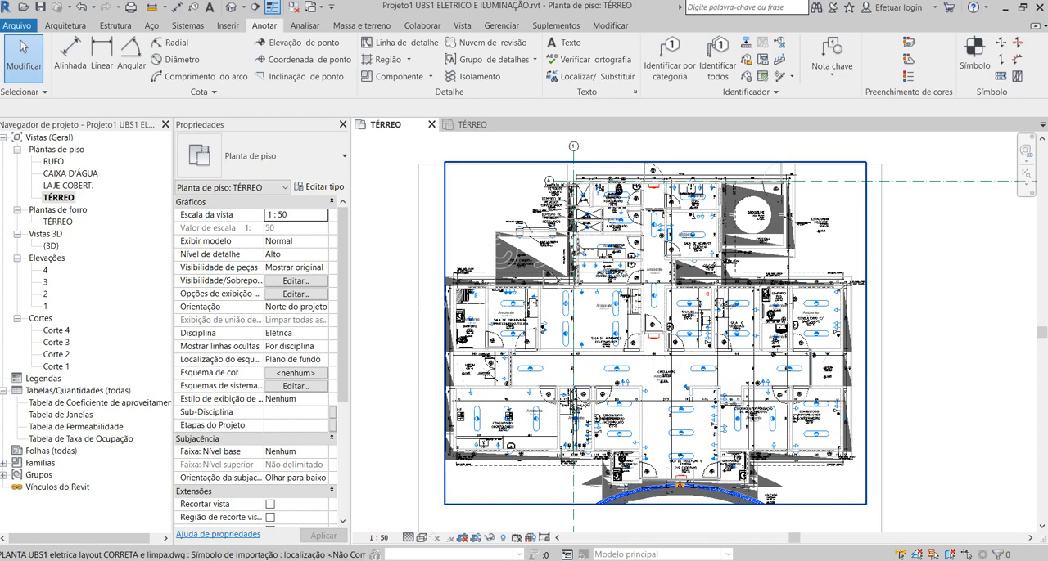
Open the 3D view and examine the small bathroom beside the glazed front entrance.
{"action": "left_click", "coordinate": [231, 8]}
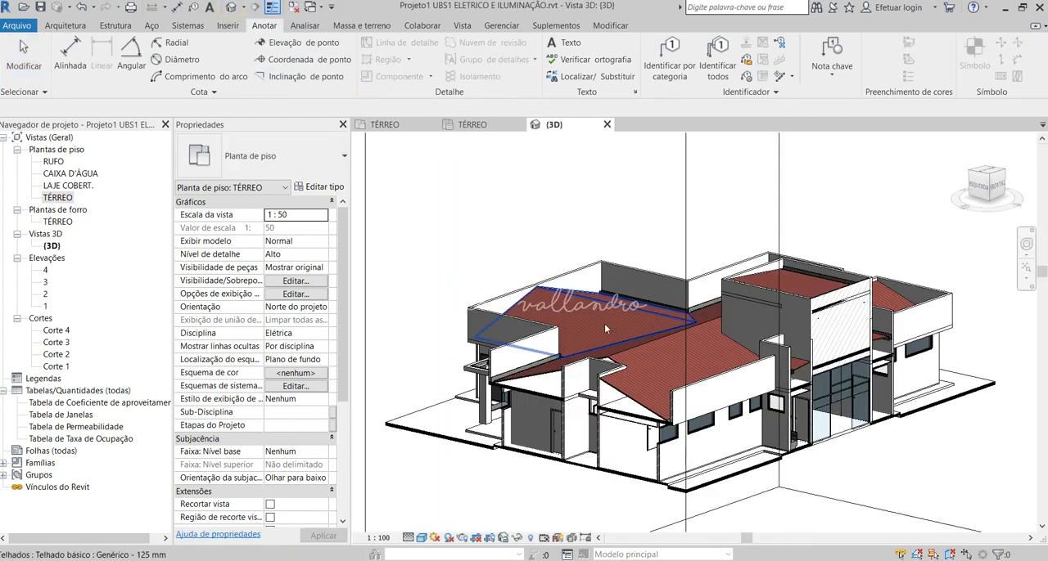
{"action": "middle_click_drag", "start_coordinate": [603, 348], "coordinate": [1007, 434], "text": "shift"}
{"action": "scroll", "coordinate": [664, 429], "scroll_direction": "down", "scroll_amount": 2}
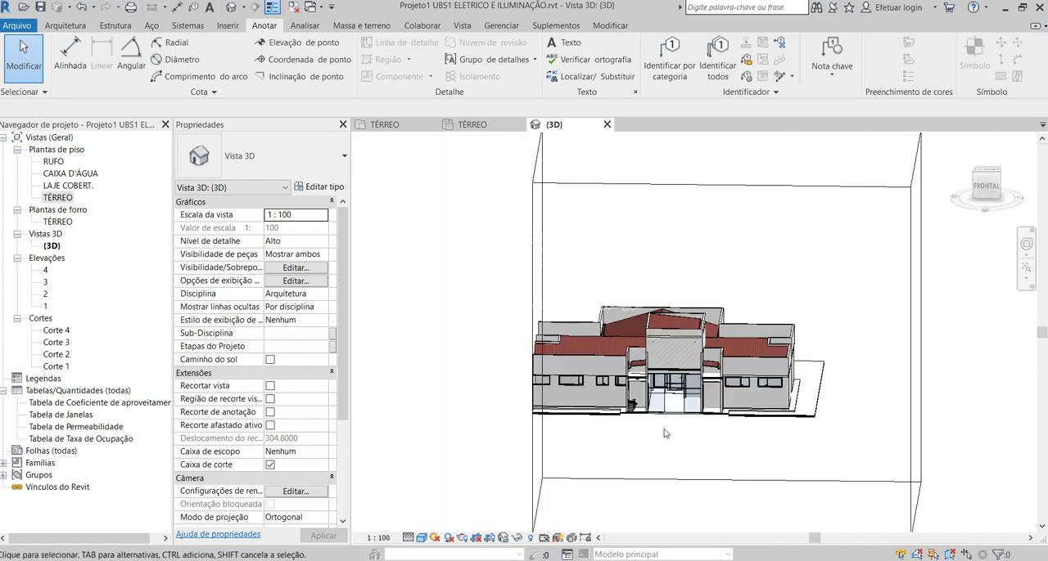
{"action": "scroll", "coordinate": [647, 410], "scroll_direction": "up", "scroll_amount": 4}
{"action": "scroll", "coordinate": [610, 404], "scroll_direction": "up", "scroll_amount": 3}
{"action": "middle_click_drag", "start_coordinate": [627, 454], "coordinate": [542, 442], "text": "shift"}
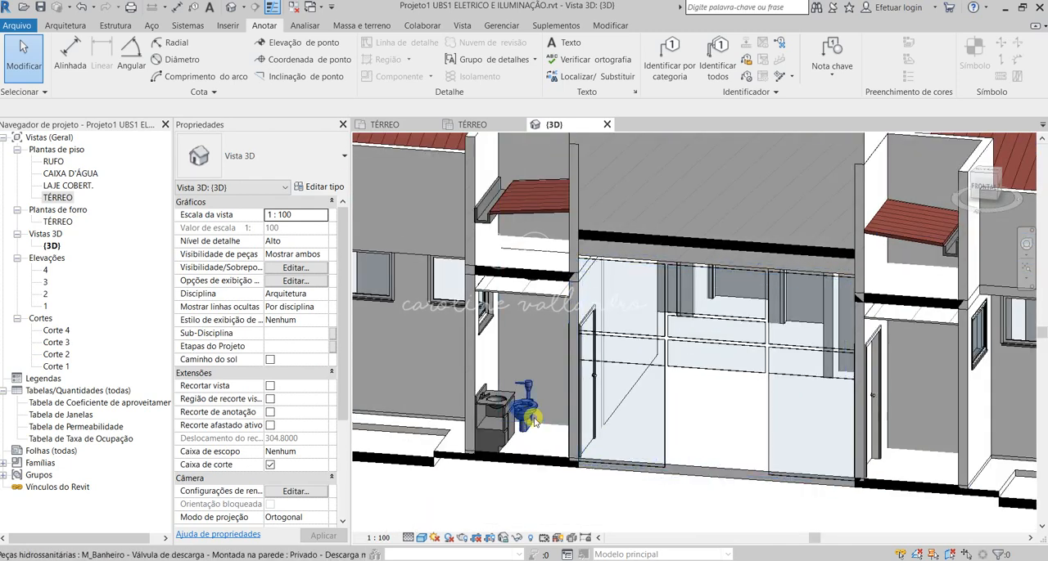
Move the flush-valve toilet in the bathroom beside the front entrance away from the vanity washbasin.
{"action": "left_click", "coordinate": [524, 409]}
{"action": "scroll", "coordinate": [530, 436], "scroll_direction": "up", "scroll_amount": 4}
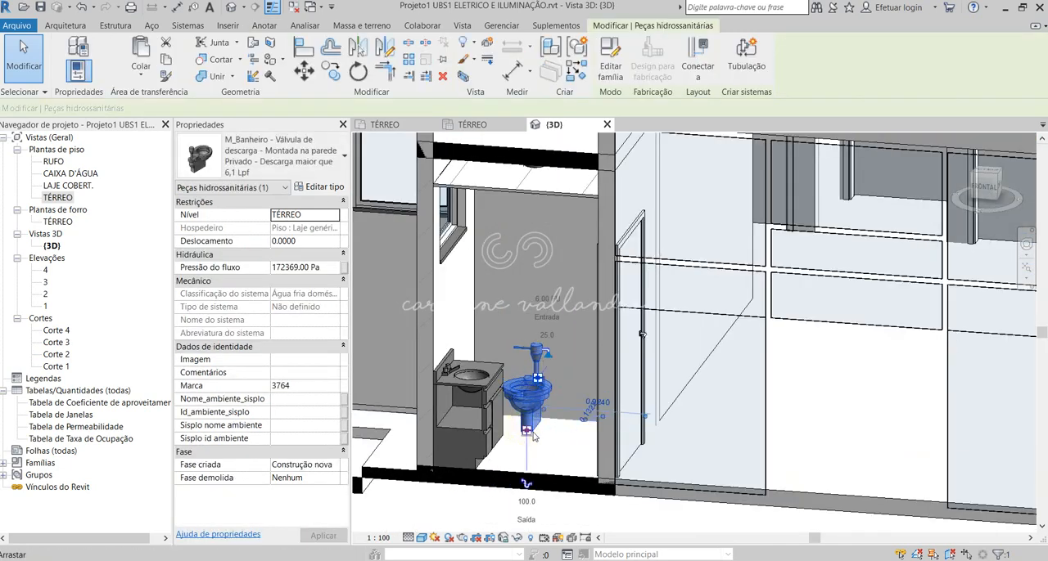
{"action": "key", "text": "Escape"}
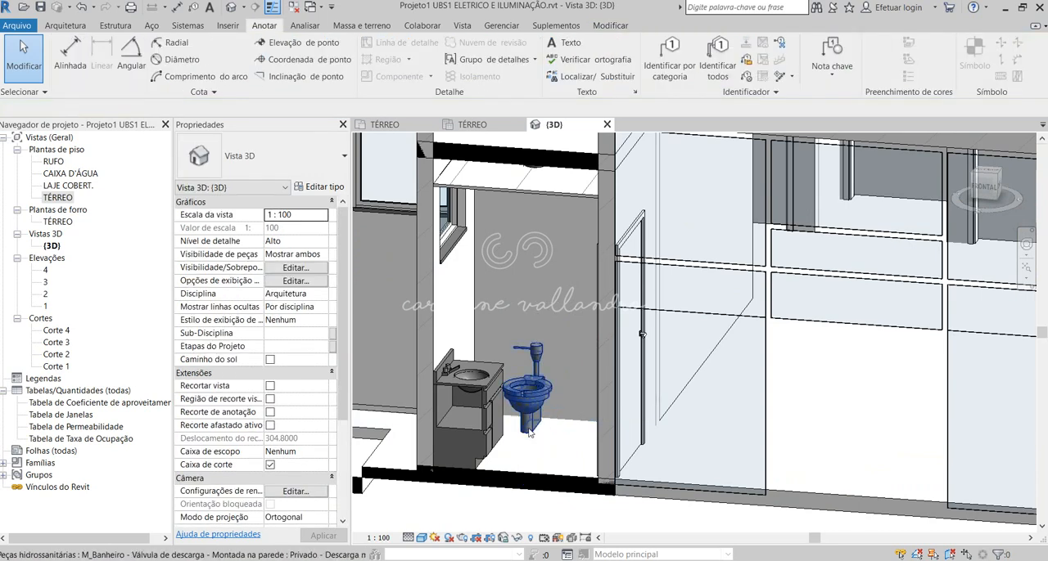
{"action": "left_click", "coordinate": [533, 401]}
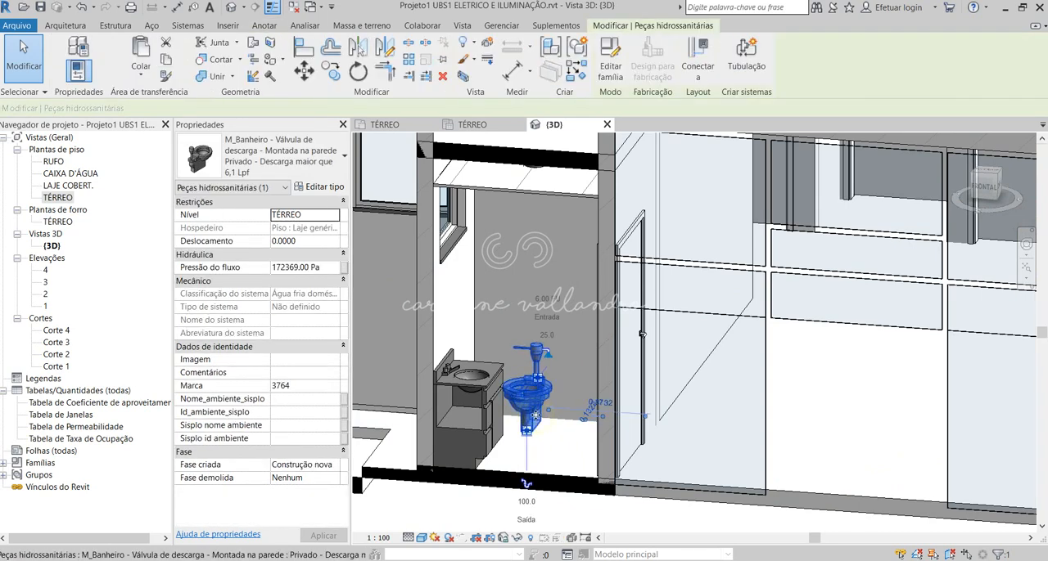
{"action": "left_click_drag", "start_coordinate": [534, 411], "coordinate": [554, 420]}
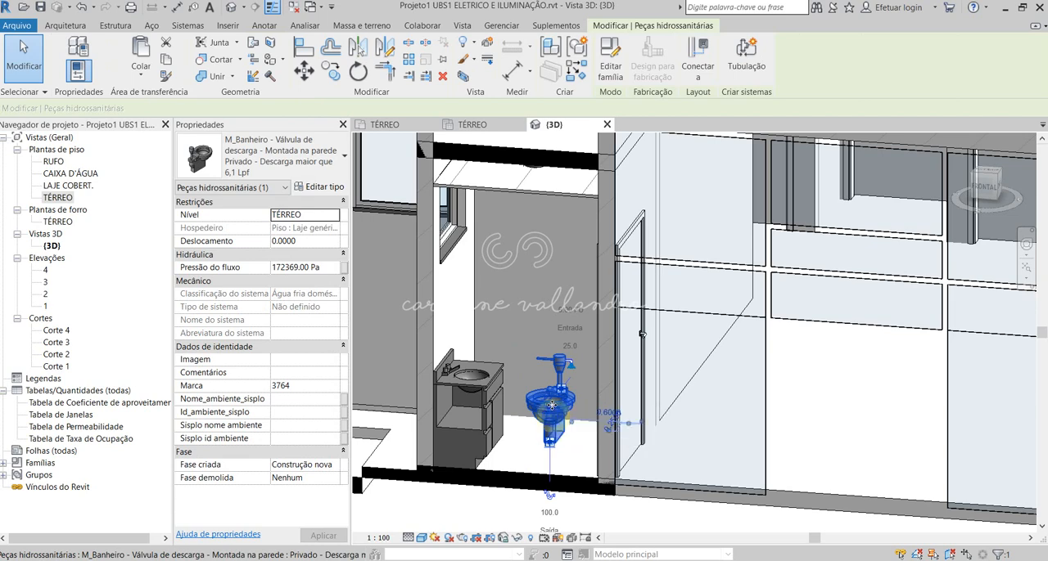
{"action": "left_click", "coordinate": [522, 455]}
Extend the side face of the 3D section box outward so that it encloses the whole building.
{"action": "scroll", "coordinate": [528, 446], "scroll_direction": "down", "scroll_amount": 3}
{"action": "middle_click_drag", "start_coordinate": [529, 446], "coordinate": [587, 438], "text": "shift"}
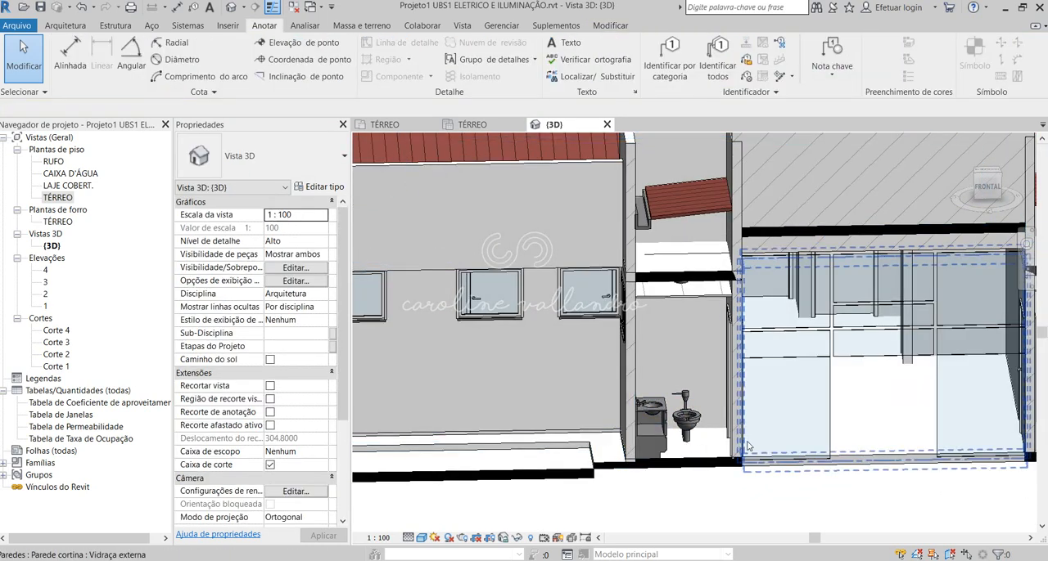
{"action": "middle_click_drag", "start_coordinate": [759, 414], "coordinate": [695, 327]}
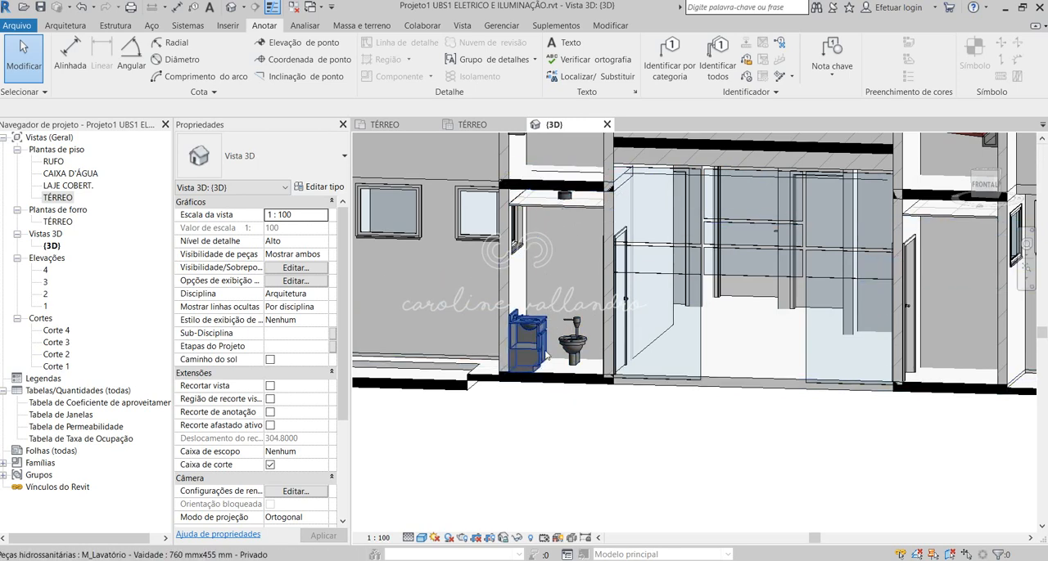
{"action": "middle_click_drag", "start_coordinate": [546, 356], "coordinate": [672, 430], "text": "shift"}
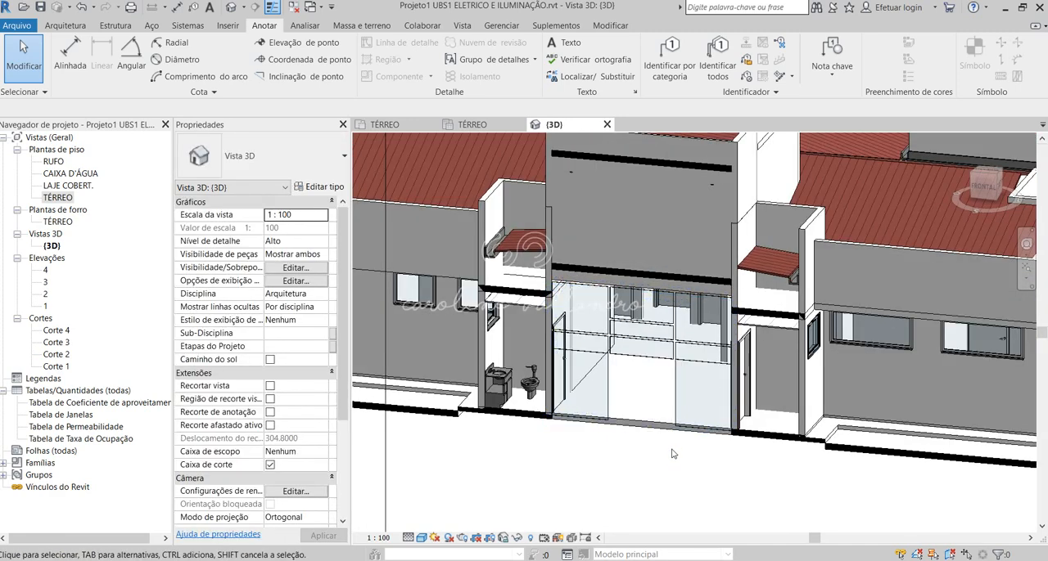
{"action": "scroll", "coordinate": [672, 454], "scroll_direction": "down", "scroll_amount": 10}
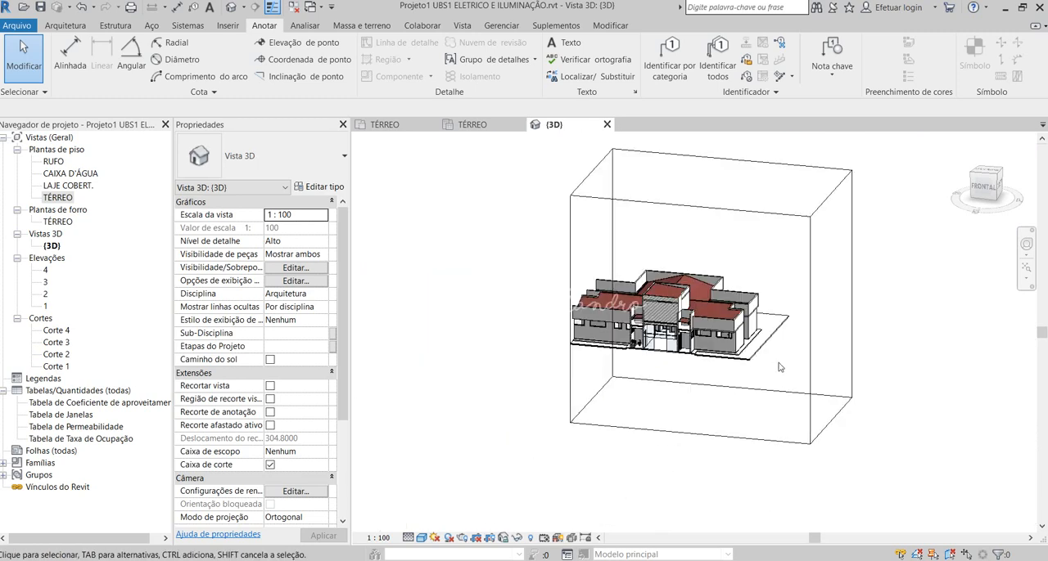
{"action": "left_click", "coordinate": [810, 365]}
{"action": "middle_click_drag", "start_coordinate": [715, 379], "coordinate": [766, 411], "text": "shift"}
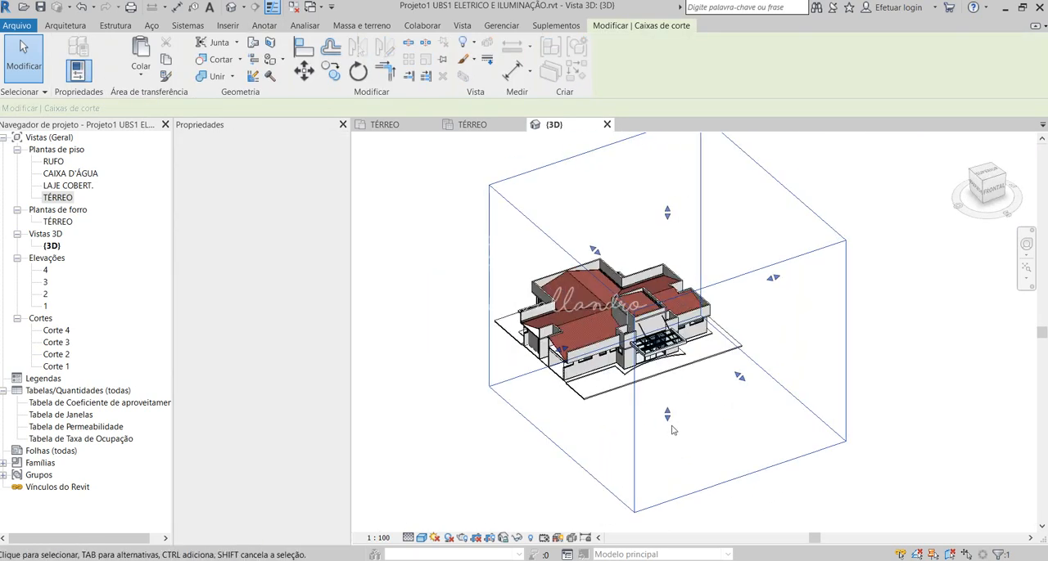
{"action": "left_click_drag", "start_coordinate": [564, 353], "coordinate": [524, 366]}
{"action": "left_click", "coordinate": [464, 449]}
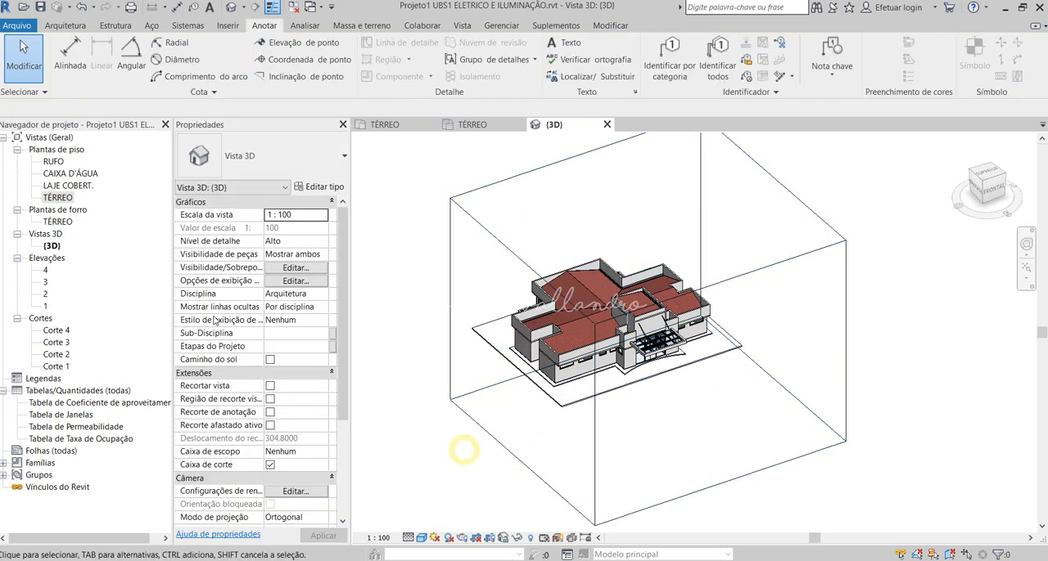
Reopen the TÉRREO floor plan and look over the imported electrical layout across its rooms.
{"action": "double_click", "coordinate": [59, 197]}
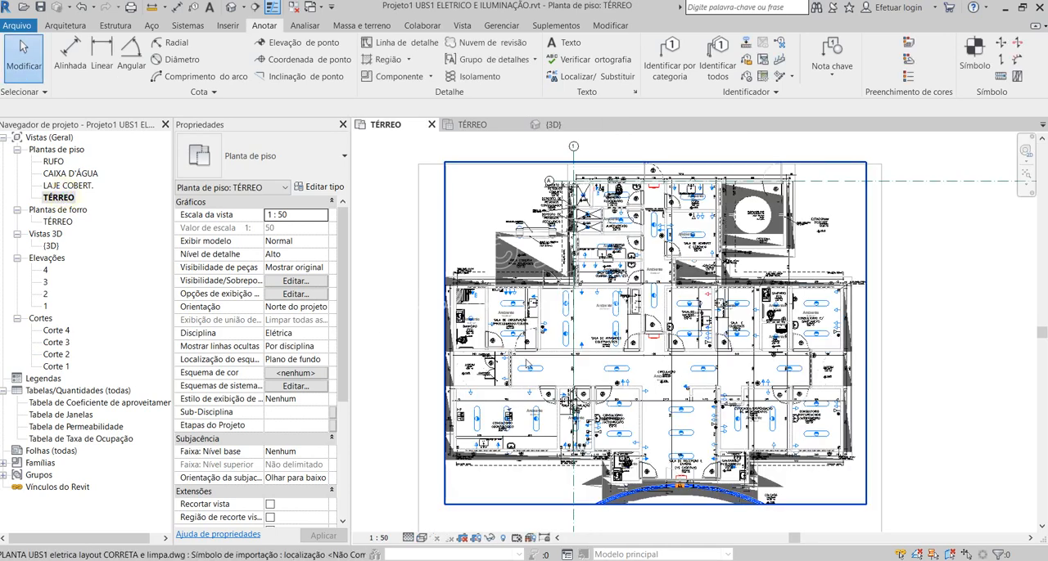
{"action": "scroll", "coordinate": [789, 476], "scroll_direction": "up", "scroll_amount": 1}
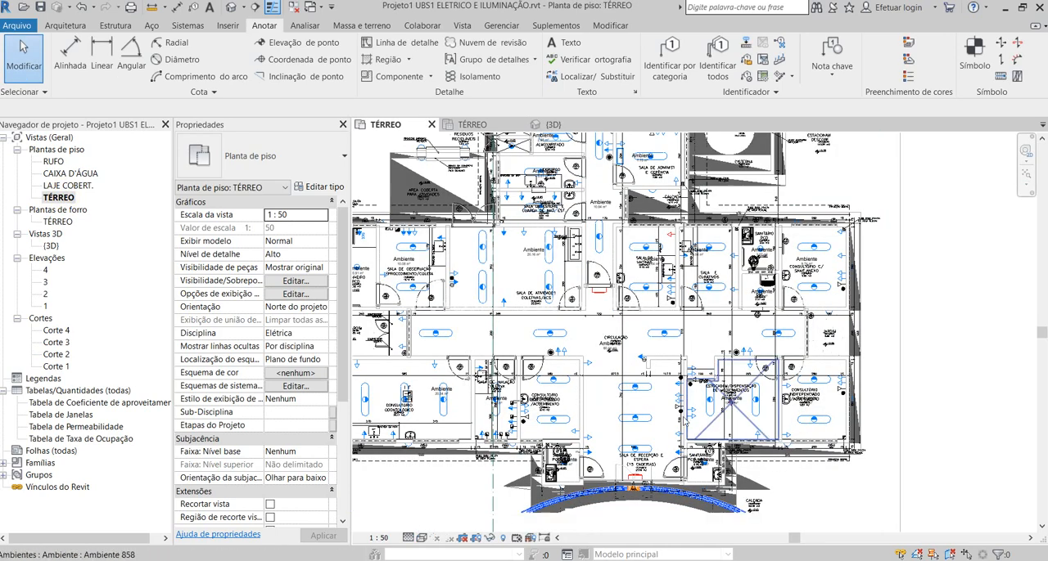
{"action": "middle_click_drag", "start_coordinate": [690, 427], "coordinate": [739, 392]}
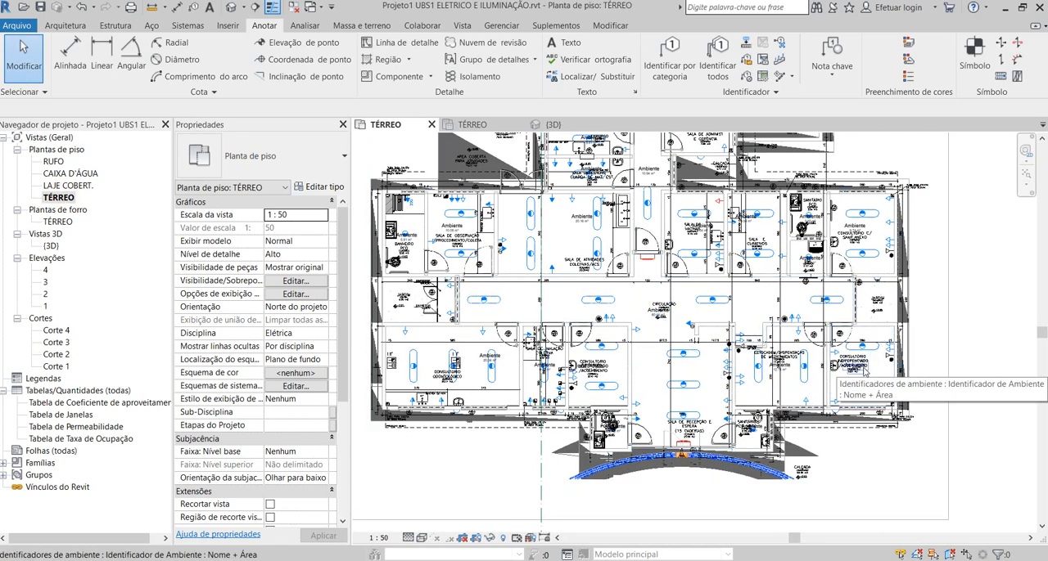
{"action": "middle_click_drag", "start_coordinate": [845, 293], "coordinate": [823, 354]}
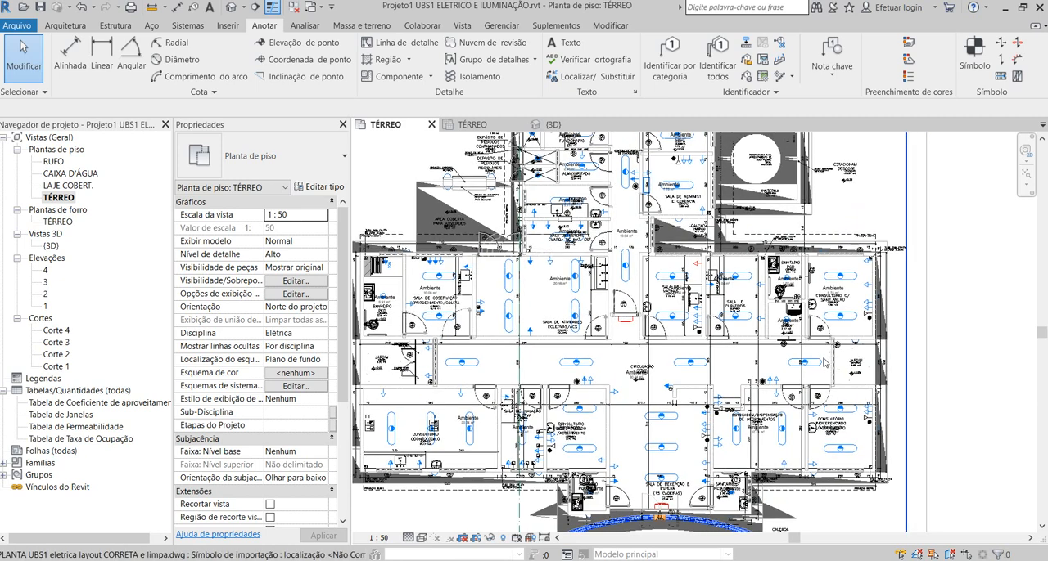
{"action": "scroll", "coordinate": [627, 342], "scroll_direction": "down", "scroll_amount": 2}
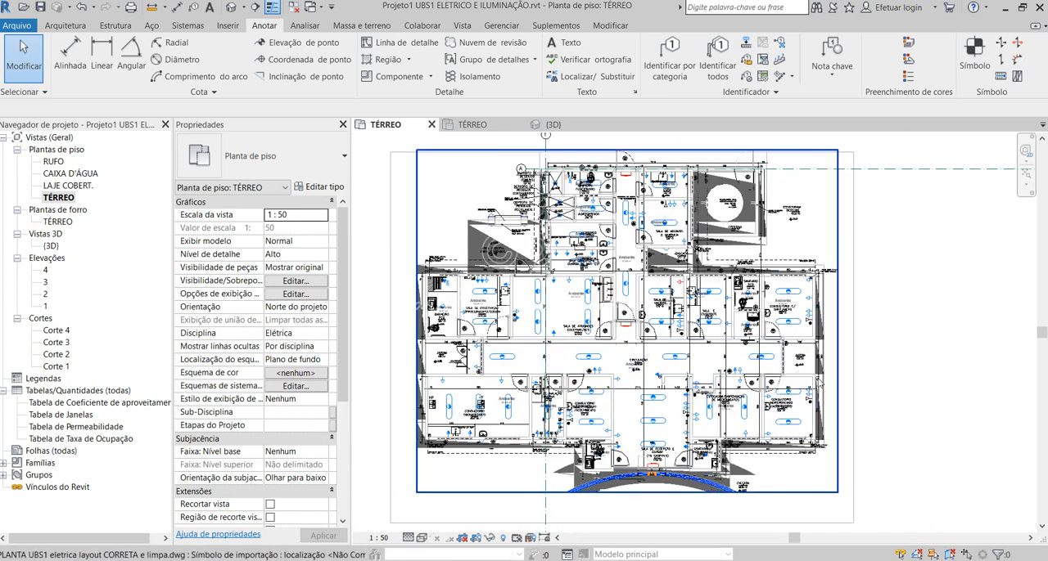
Check the complete building in the 3D view, and examine the electrical and lighting points of the rooms in the TÉRREO floor plan.
{"action": "left_click", "coordinate": [231, 7]}
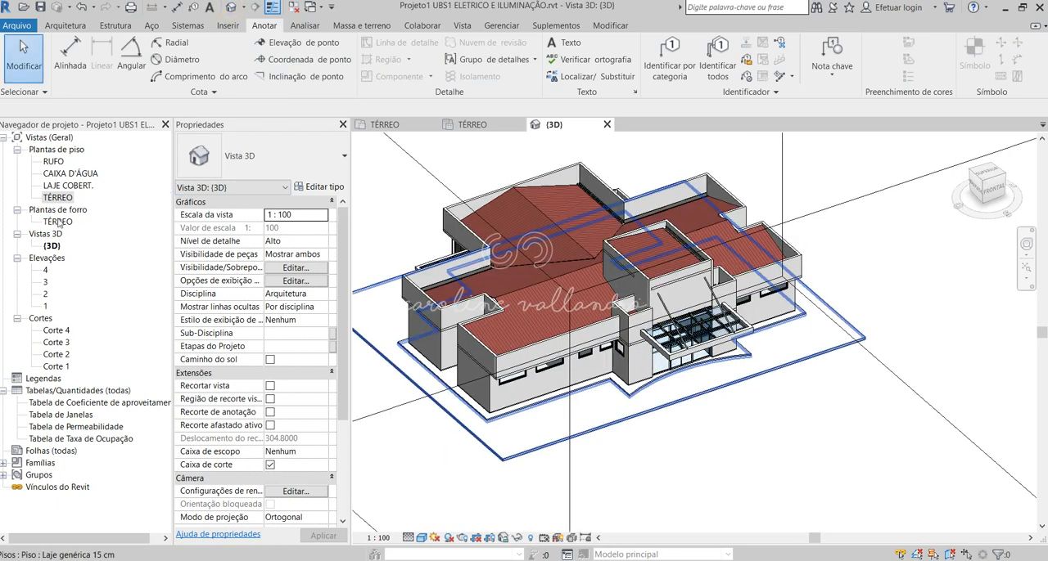
{"action": "double_click", "coordinate": [58, 197]}
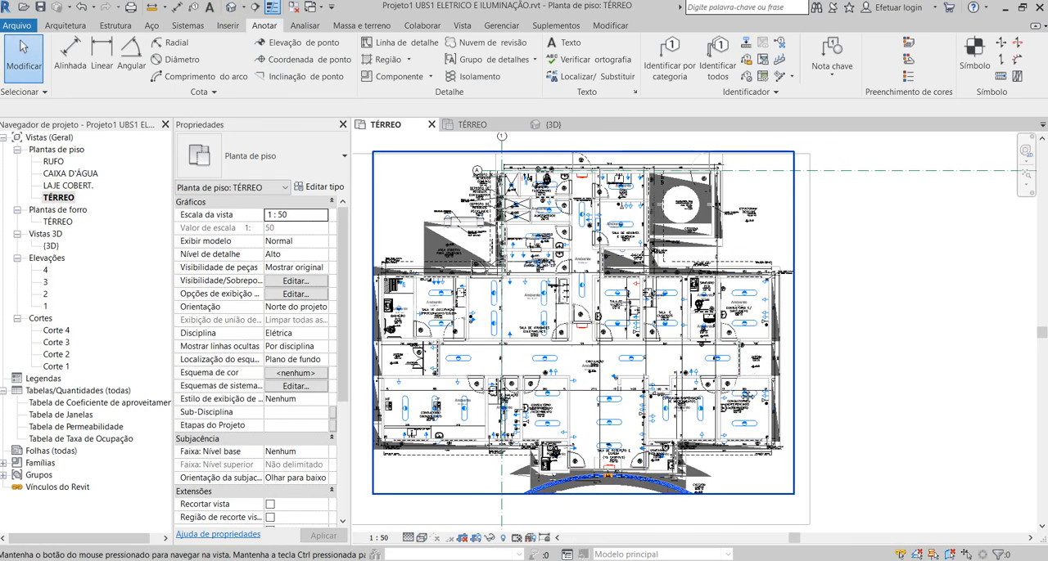
{"action": "scroll", "coordinate": [751, 294], "scroll_direction": "up", "scroll_amount": 2}
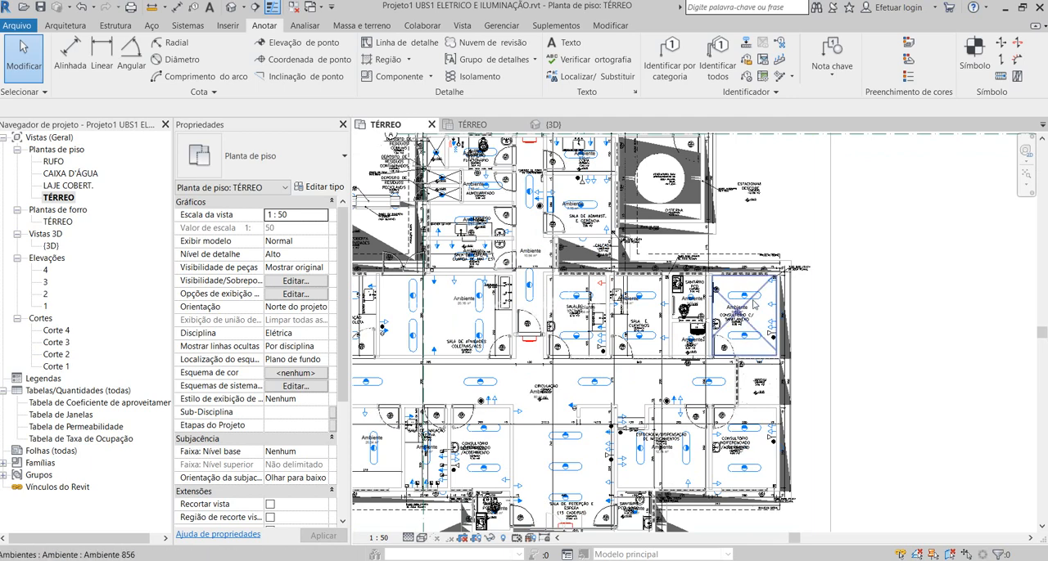
{"action": "middle_click_drag", "start_coordinate": [672, 387], "coordinate": [747, 388]}
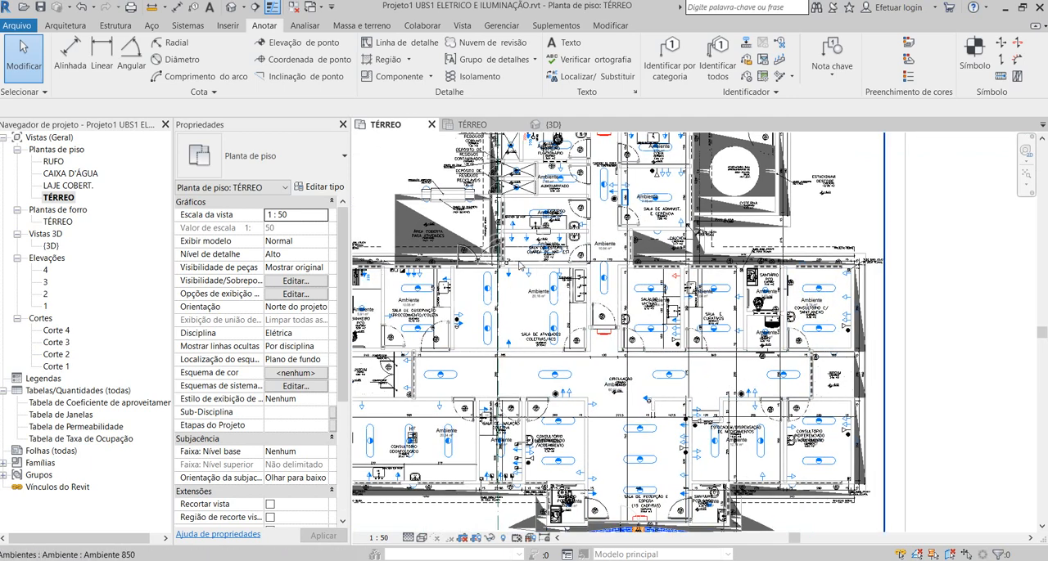
{"action": "middle_click_drag", "start_coordinate": [547, 462], "coordinate": [556, 419]}
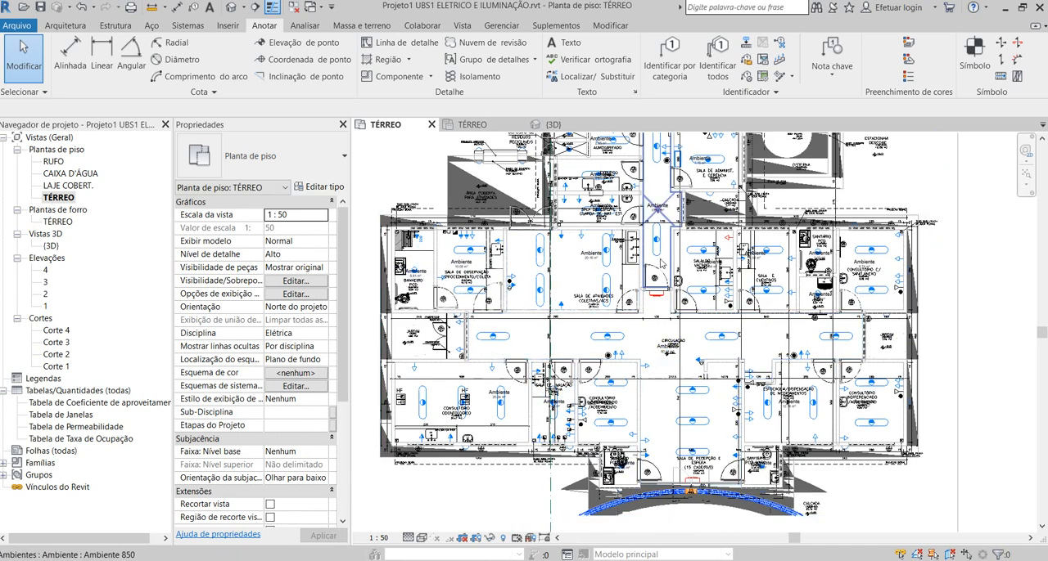
{"action": "middle_click_drag", "start_coordinate": [661, 267], "coordinate": [647, 348]}
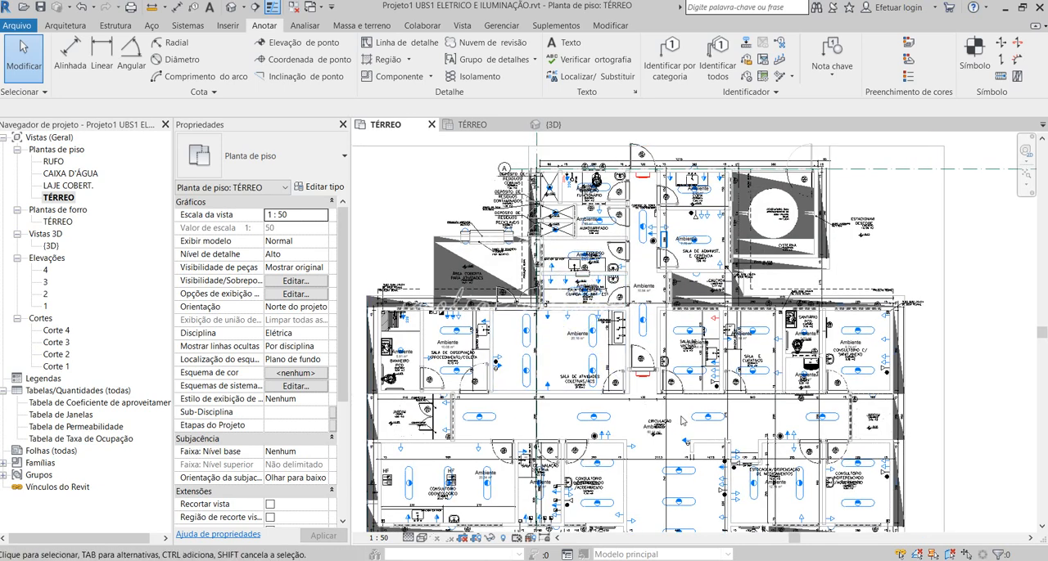
{"action": "scroll", "coordinate": [528, 254], "scroll_direction": "up", "scroll_amount": 5}
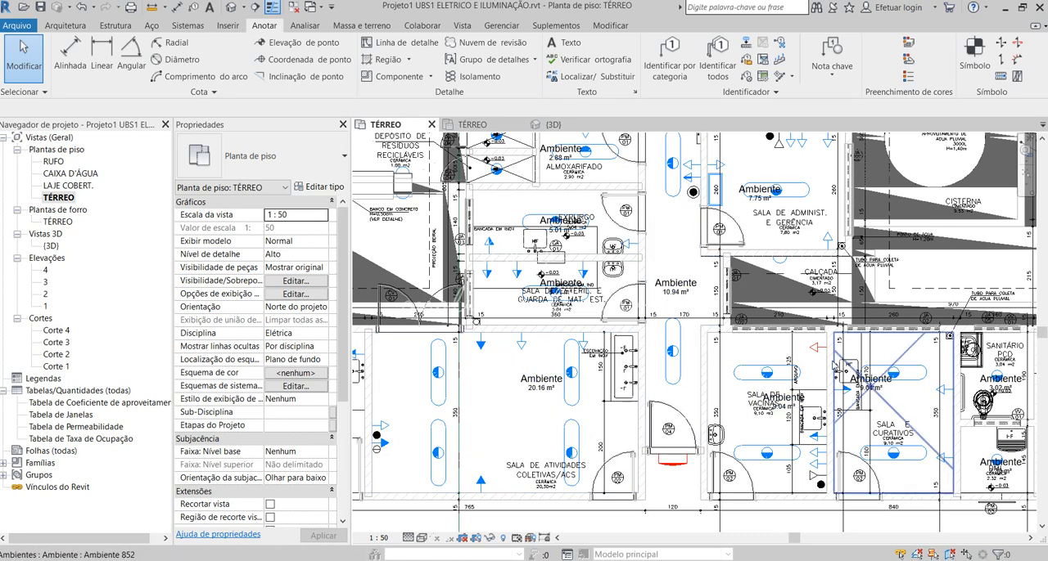
{"action": "scroll", "coordinate": [838, 366], "scroll_direction": "down", "scroll_amount": 3}
{"action": "scroll", "coordinate": [493, 325], "scroll_direction": "down", "scroll_amount": 2}
{"action": "middle_click_drag", "start_coordinate": [534, 347], "coordinate": [596, 310]}
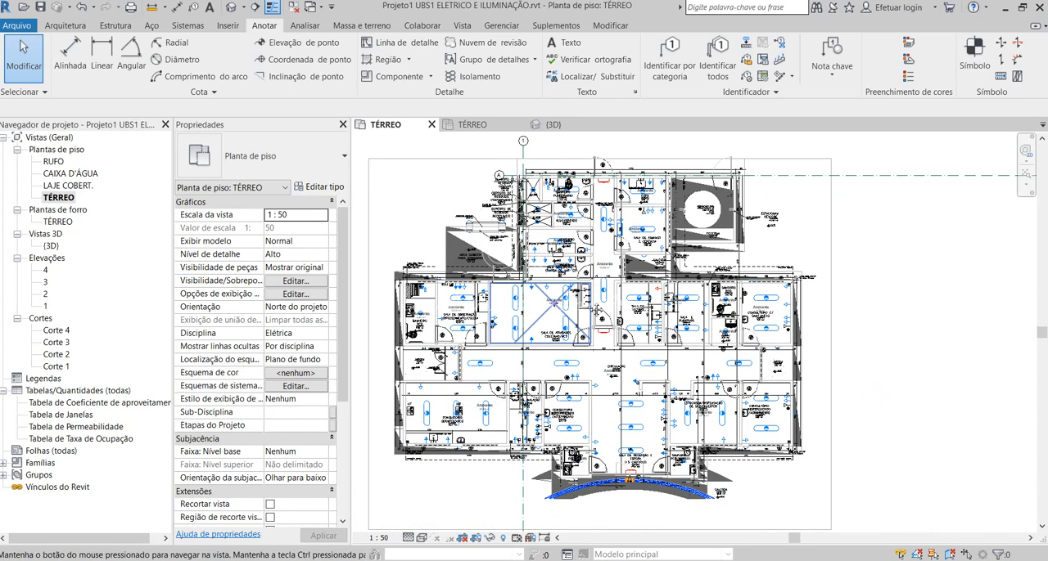